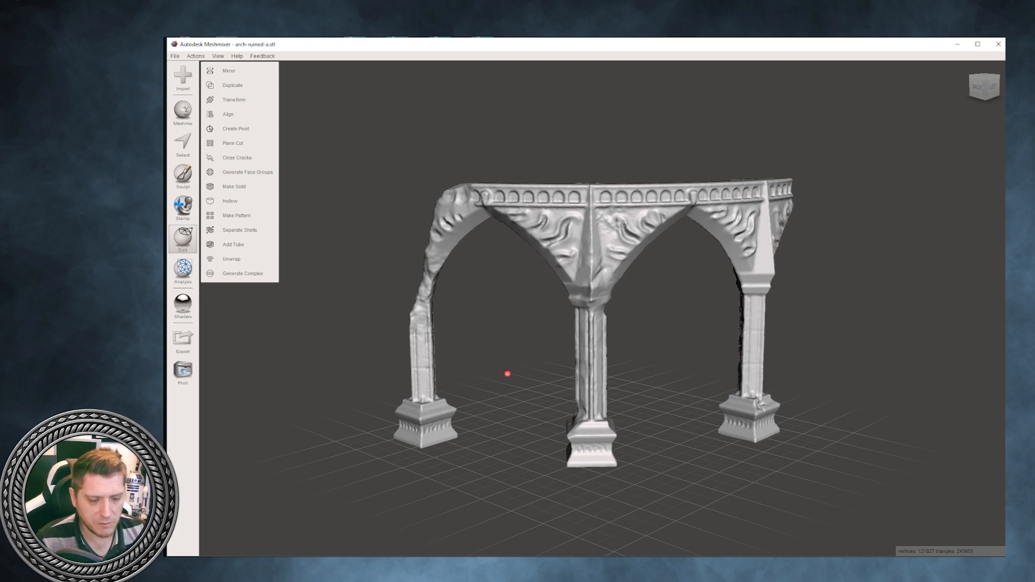
pyautogui.moveTo(507, 374); pyautogui.dragTo(679, 555, button='right')
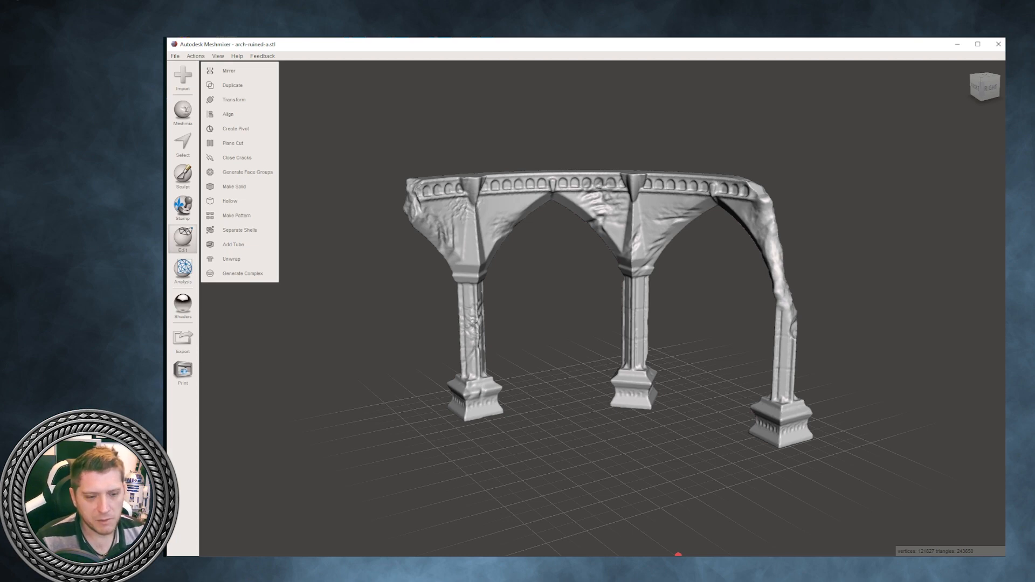
pyautogui.moveTo(678, 554); pyautogui.dragTo(750, 424, button='right')
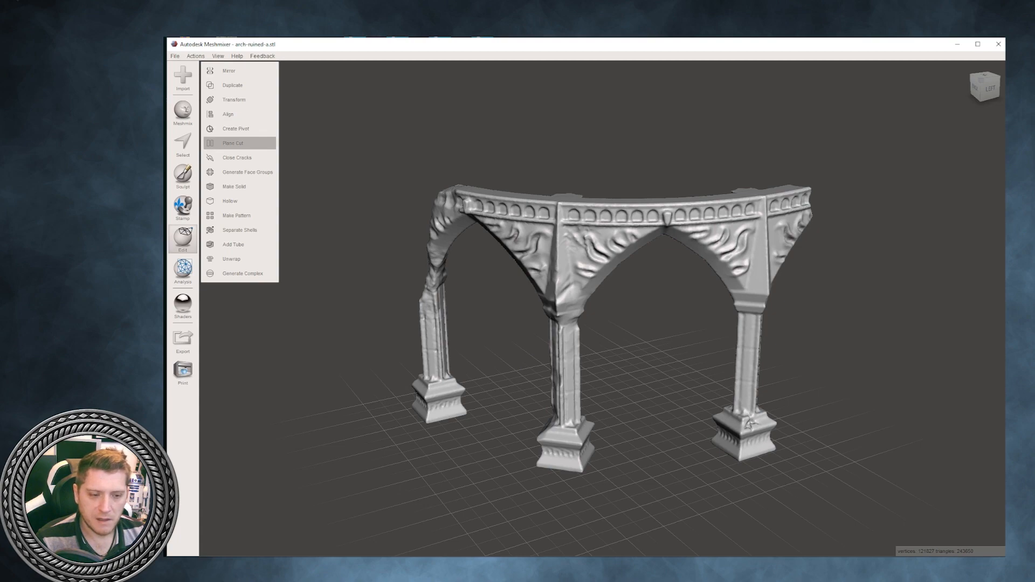
pyautogui.click(232, 143)
pyautogui.moveTo(544, 366); pyautogui.dragTo(614, 300, button='right')
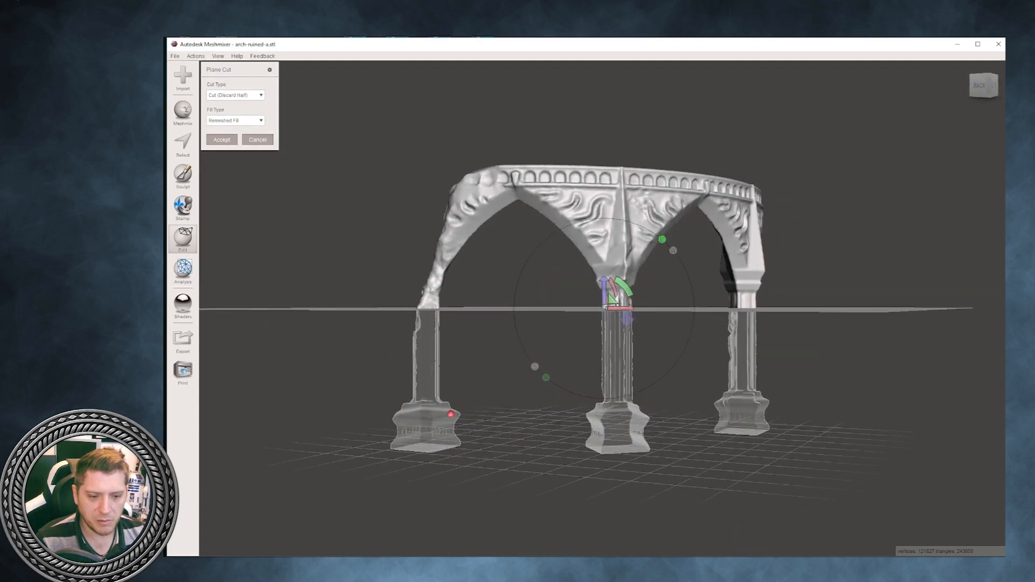
pyautogui.moveTo(451, 414); pyautogui.dragTo(950, 508, button='right')
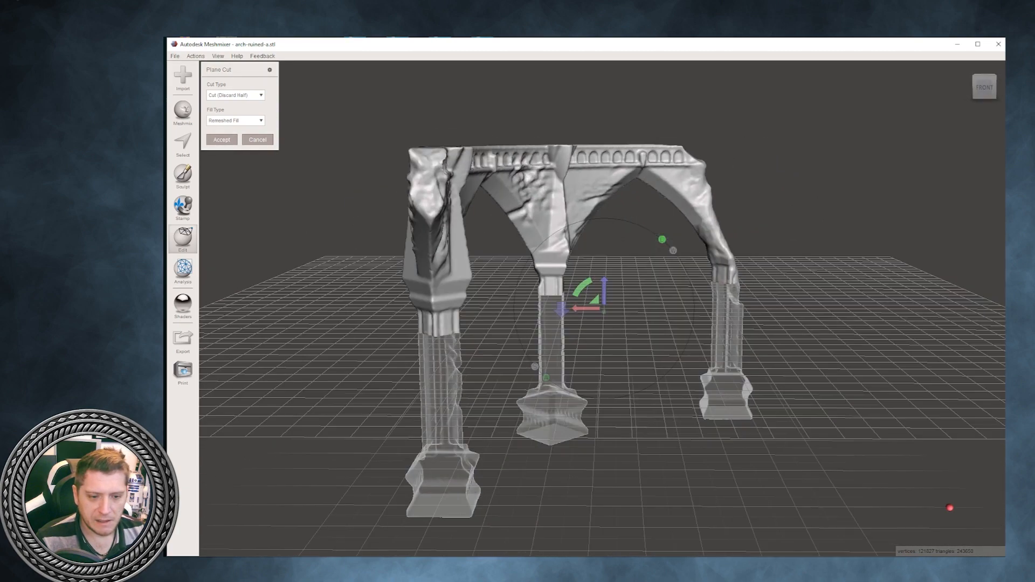
pyautogui.moveTo(583, 286); pyautogui.dragTo(625, 287)
pyautogui.moveTo(626, 287); pyautogui.dragTo(474, 302, button='right')
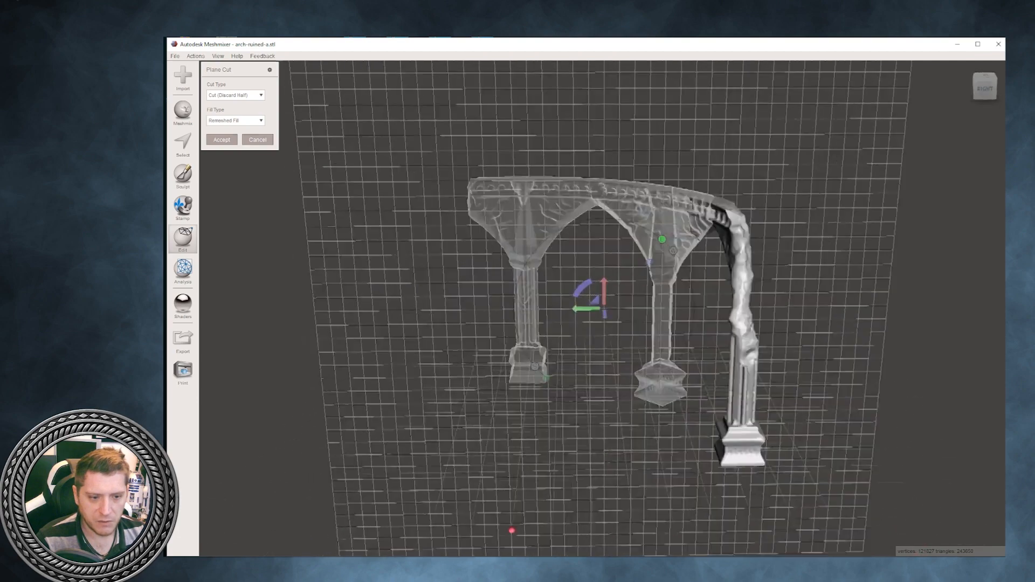
pyautogui.moveTo(512, 532); pyautogui.dragTo(401, 305, button='right')
pyautogui.moveTo(578, 294)
pyautogui.mouseDown()
pyautogui.moveTo(585, 301)
pyautogui.moveTo(574, 313)
pyautogui.mouseUp()
pyautogui.moveTo(574, 312); pyautogui.dragTo(512, 221, button='right')
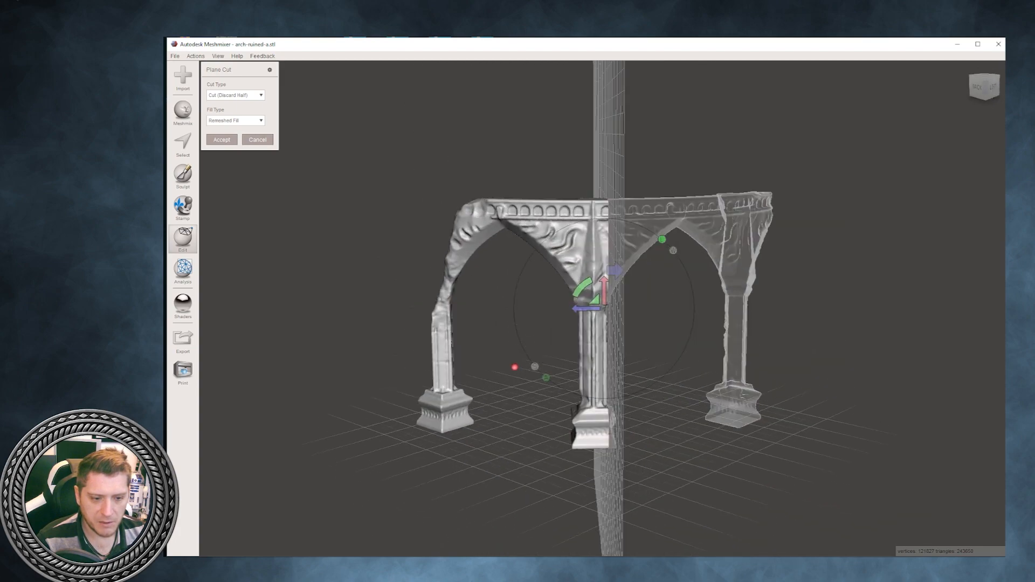
pyautogui.moveTo(515, 367); pyautogui.dragTo(609, 322, button='right')
pyautogui.moveTo(587, 305); pyautogui.dragTo(568, 301)
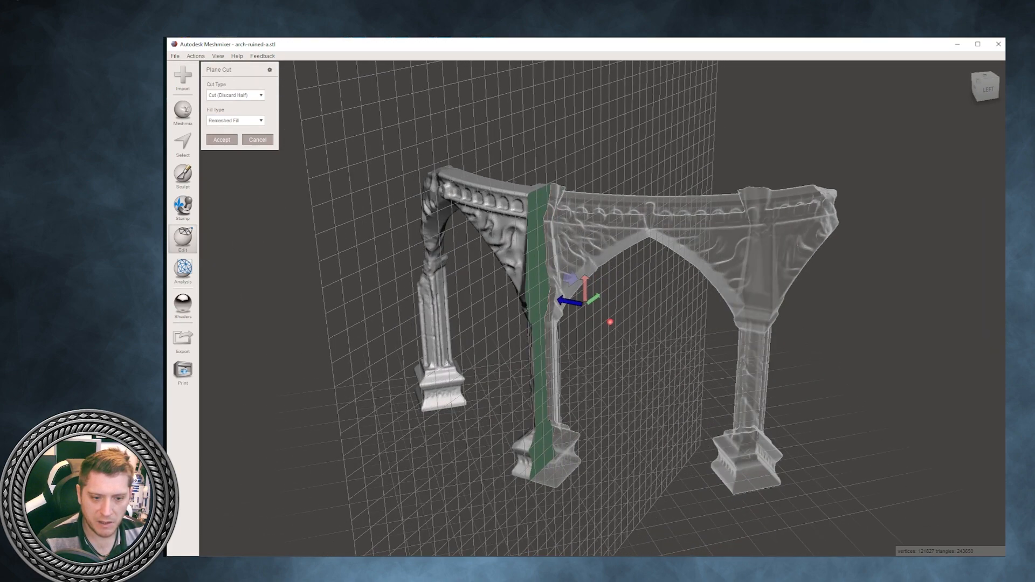
pyautogui.moveTo(610, 322); pyautogui.dragTo(803, 554, button='right')
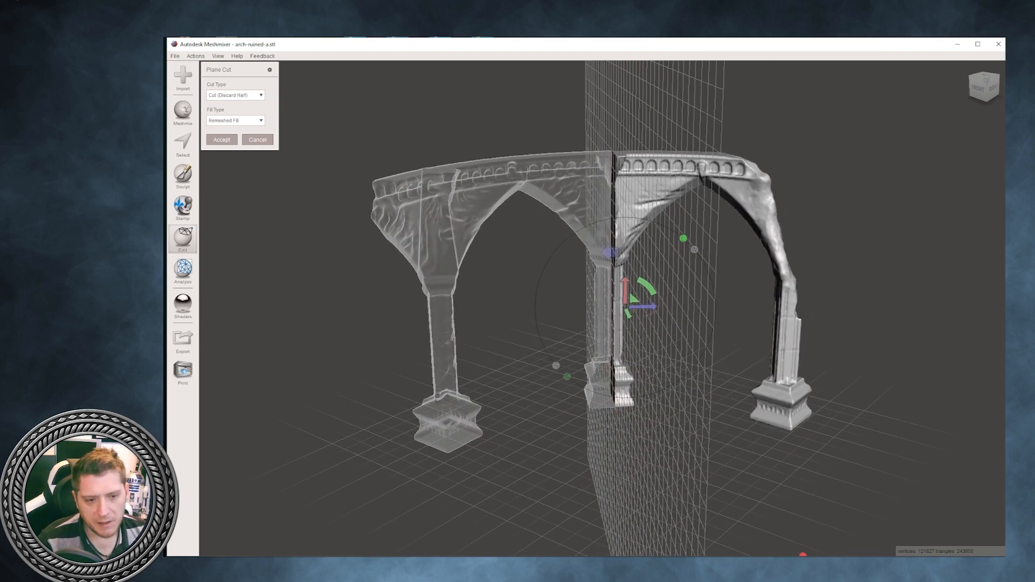
pyautogui.moveTo(803, 554); pyautogui.dragTo(591, 323, button='right')
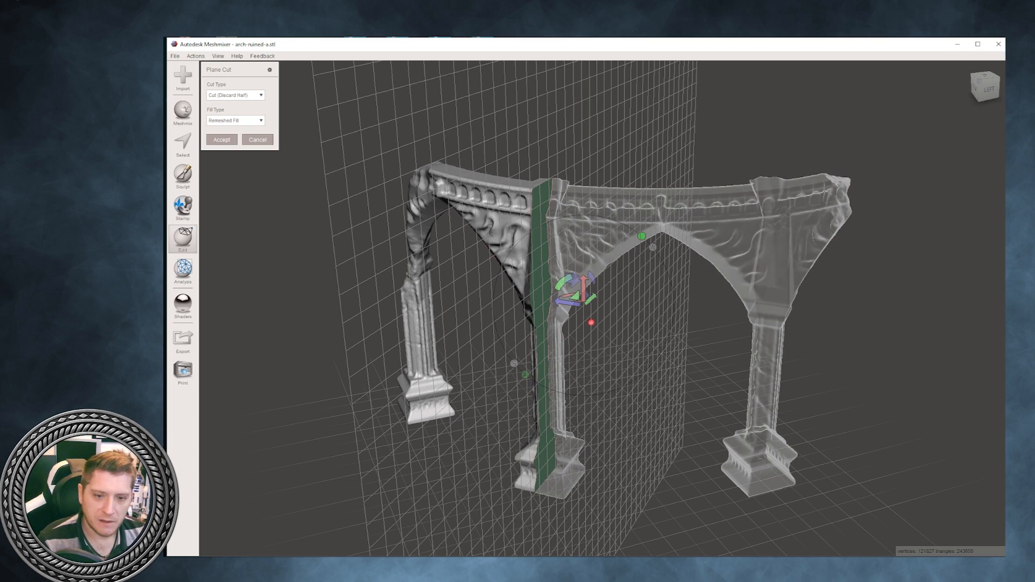
pyautogui.moveTo(432, 302); pyautogui.dragTo(545, 290, button='right')
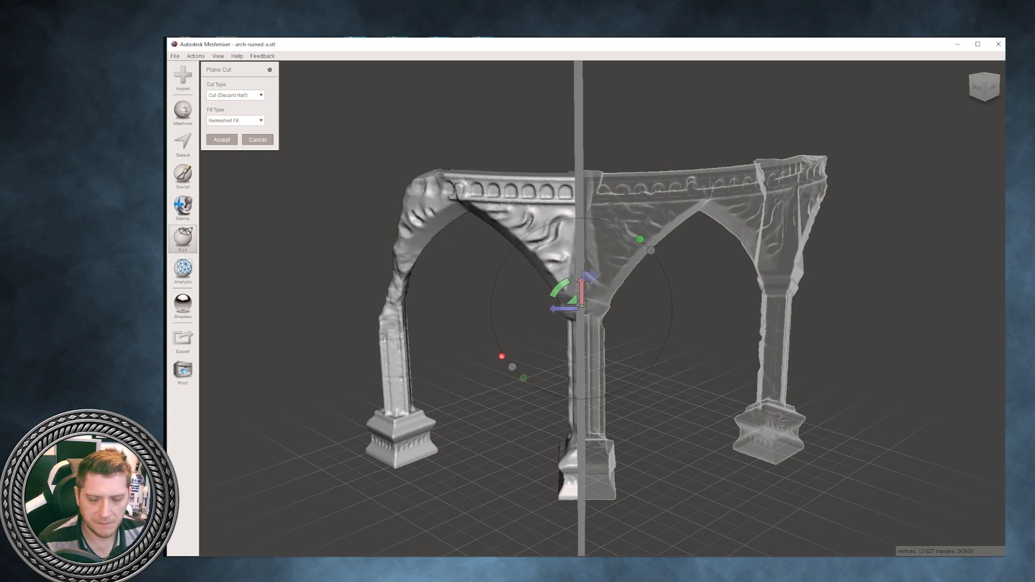
pyautogui.click(236, 95)
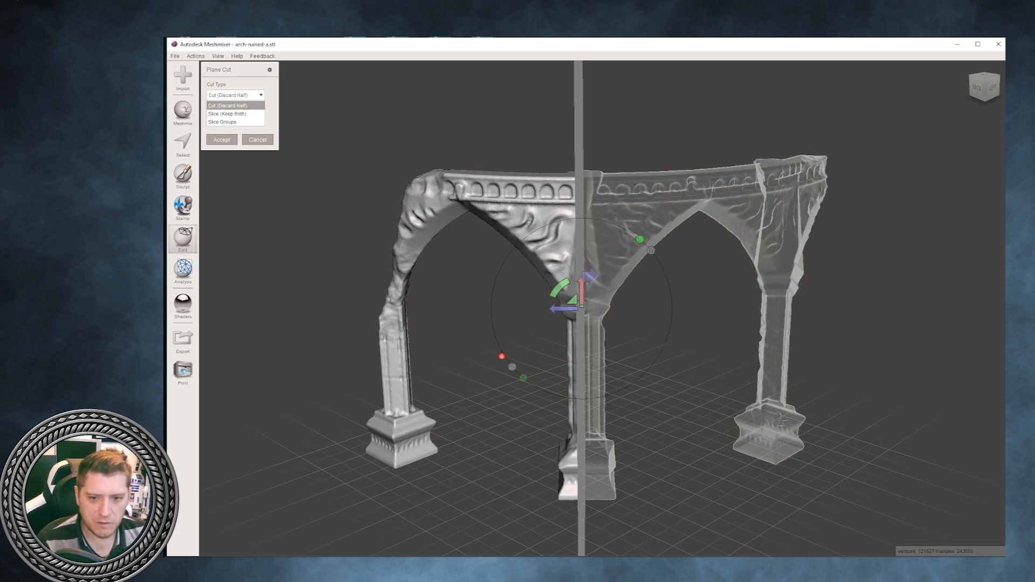
pyautogui.click(258, 140)
# - Duplicate the ruined arch and move the copy along its X axis until it stands clear beside the original
pyautogui.scroll(-5, 582, 307)
pyautogui.moveTo(582, 308); pyautogui.dragTo(567, 305, button='right')
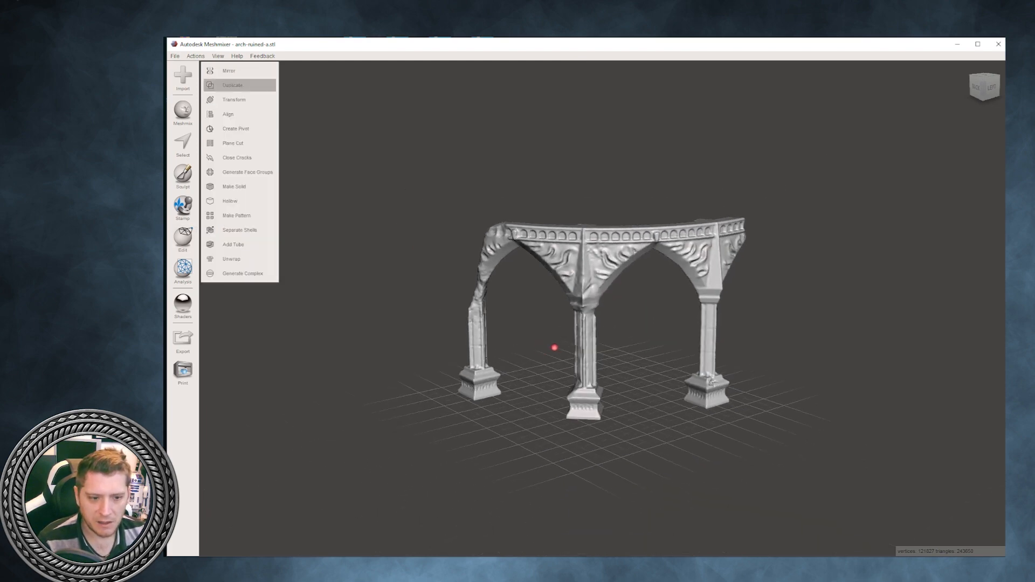
pyautogui.hotkey('ctrl', 'd')
pyautogui.moveTo(559, 349); pyautogui.dragTo(652, 333, button='right')
pyautogui.press('t')
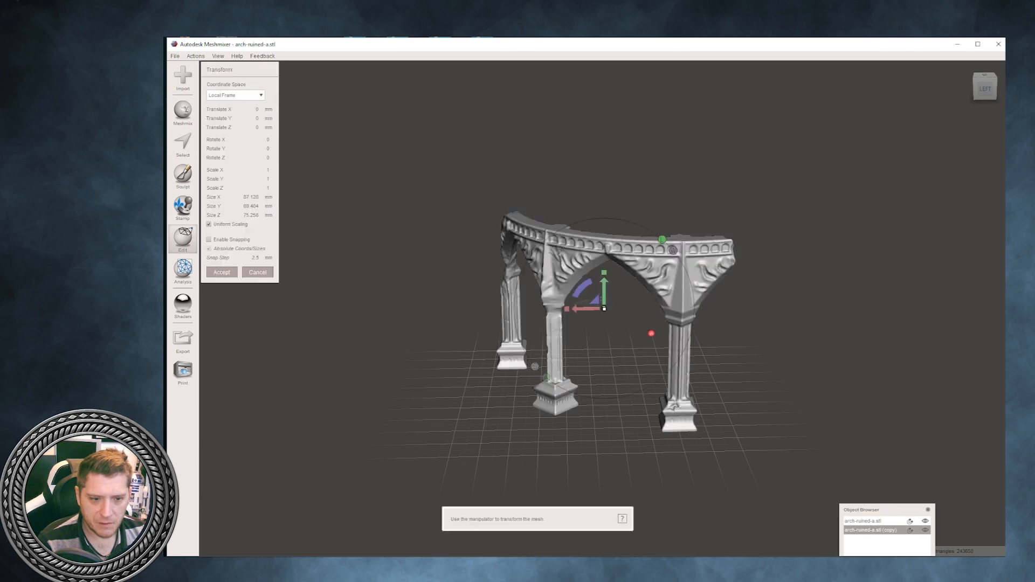
pyautogui.moveTo(586, 309); pyautogui.dragTo(803, 306)
pyautogui.press('a')
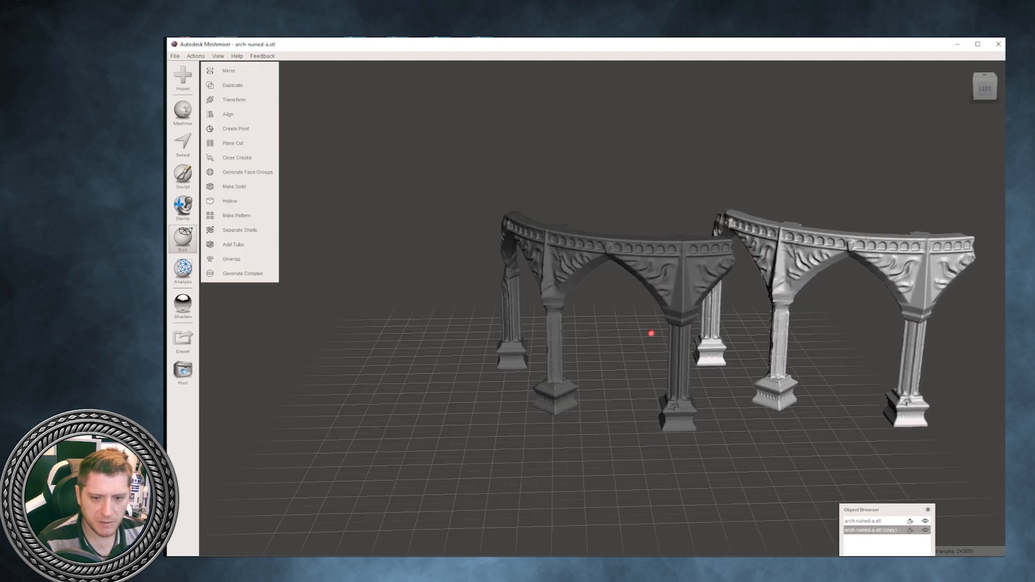
# - Duplicate the original arch again and move this second copy along X to the other side of the original
pyautogui.click(682, 302)
pyautogui.click(183, 238)
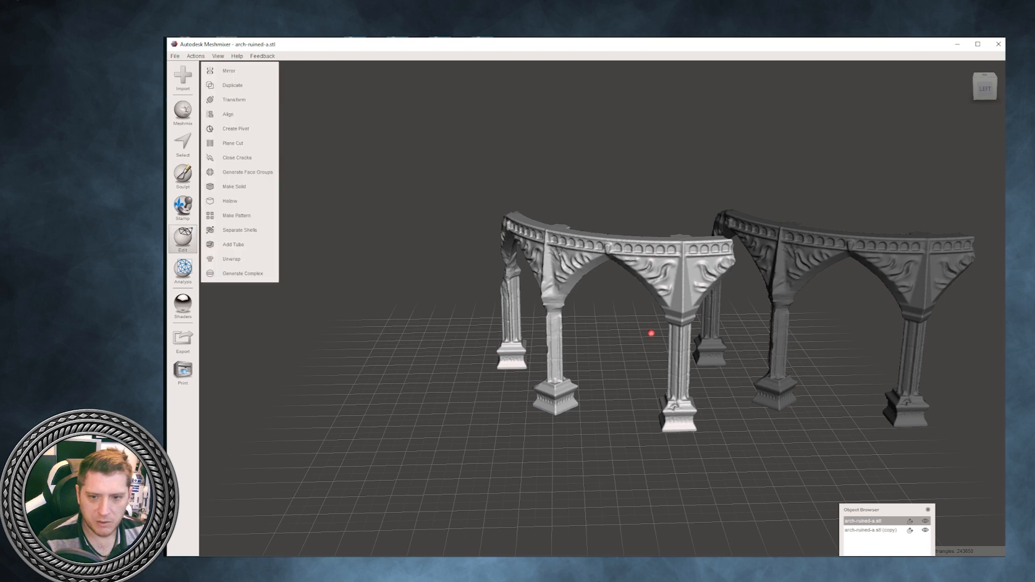
pyautogui.click(232, 85)
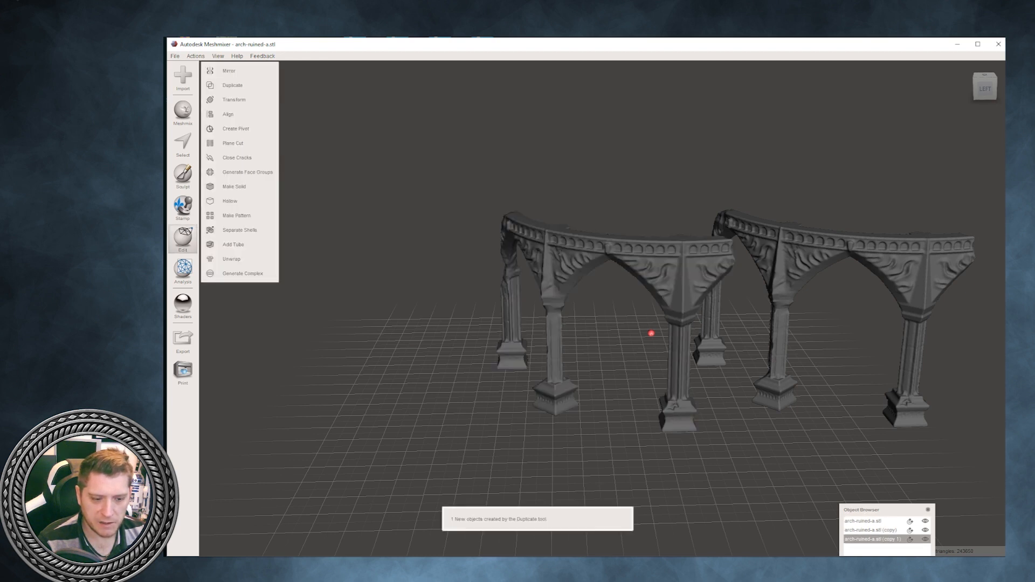
pyautogui.click(234, 99)
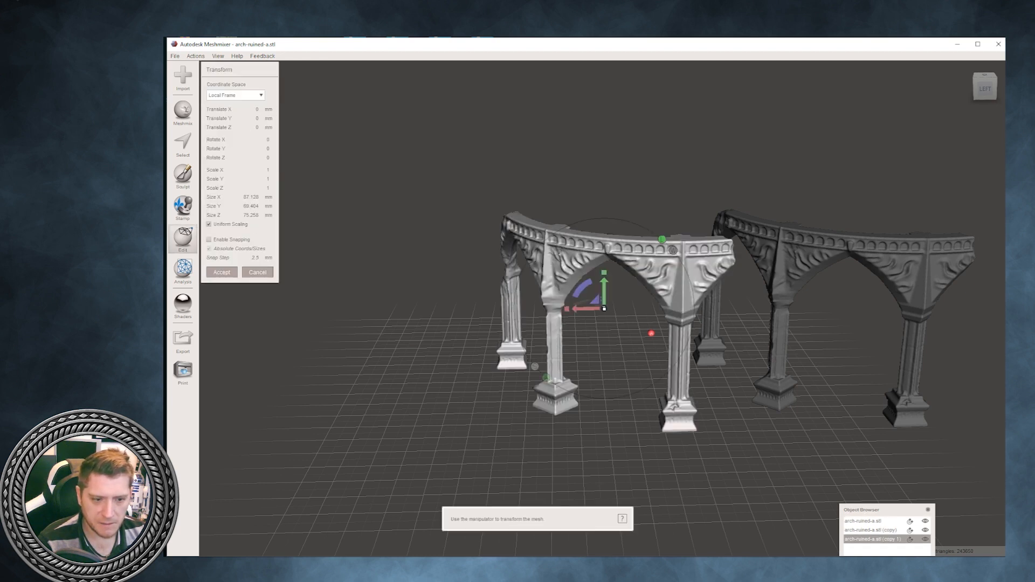
pyautogui.moveTo(581, 308); pyautogui.dragTo(366, 312)
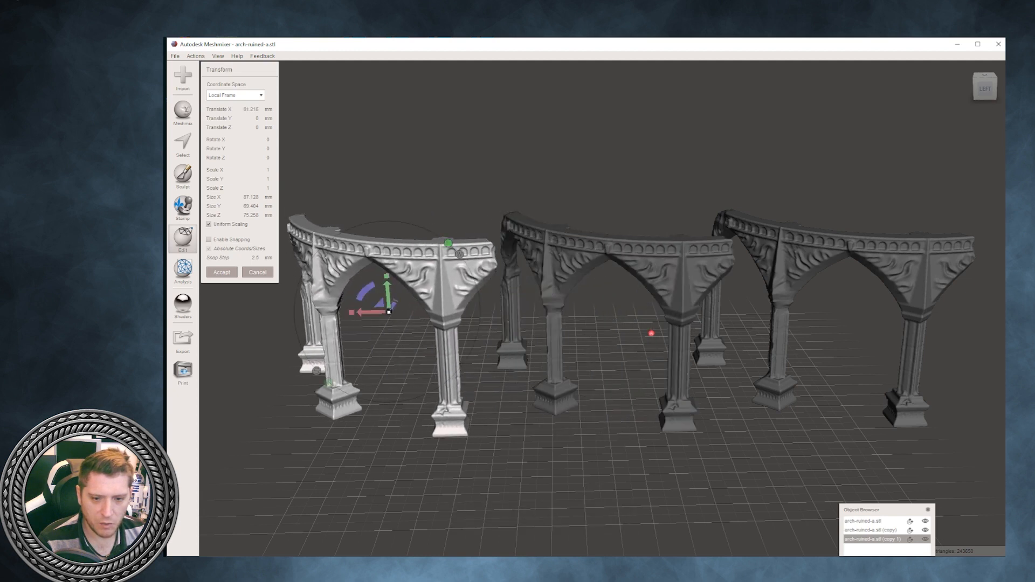
pyautogui.press('Return')
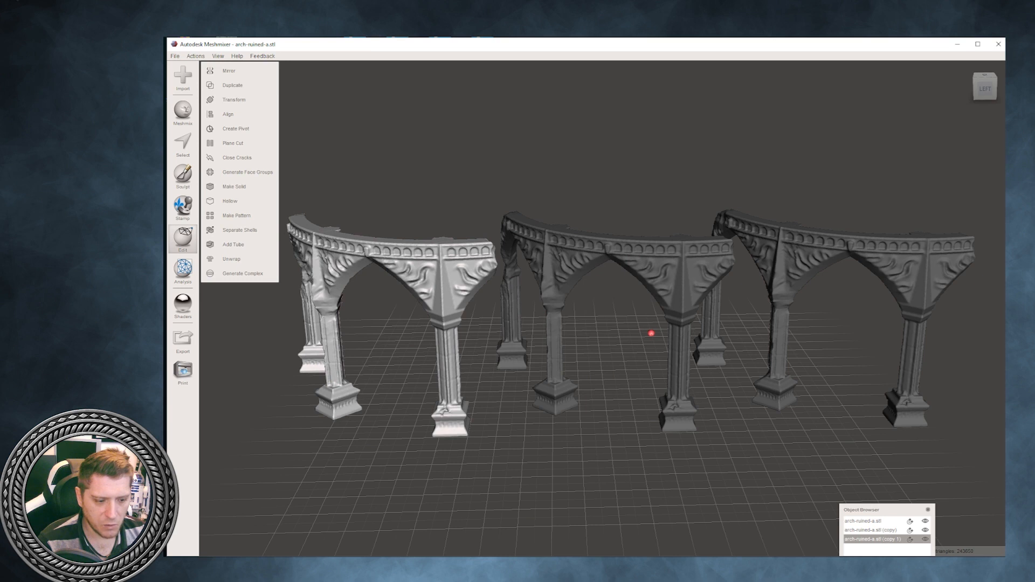
# - Move the Object Browser so its whole list shows, and select the mesh arch-ruined-a.stl (copy 1)
pyautogui.moveTo(884, 510); pyautogui.dragTo(907, 389)
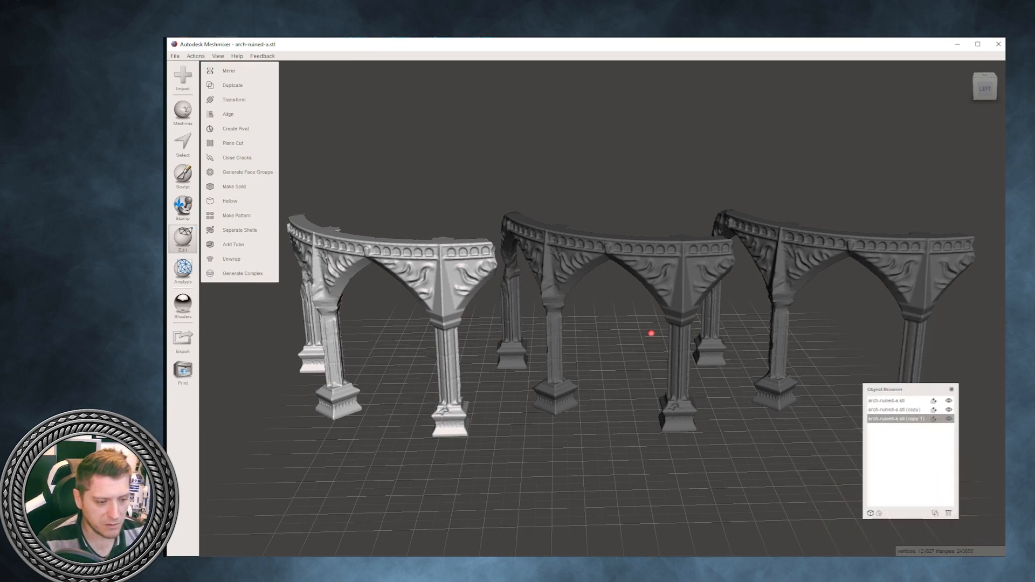
pyautogui.click(901, 409)
pyautogui.click(901, 402)
pyautogui.click(900, 410)
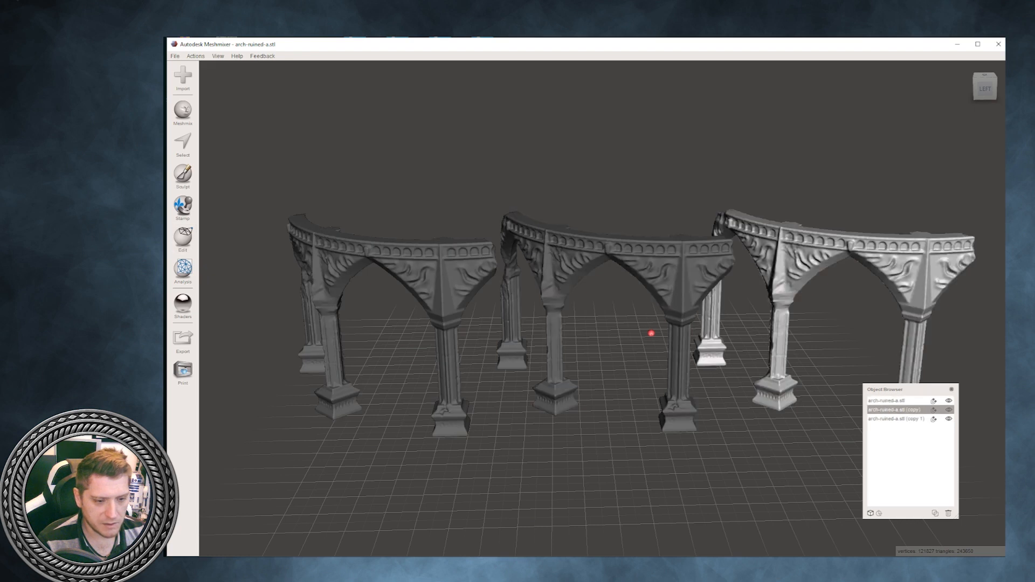
pyautogui.click(900, 419)
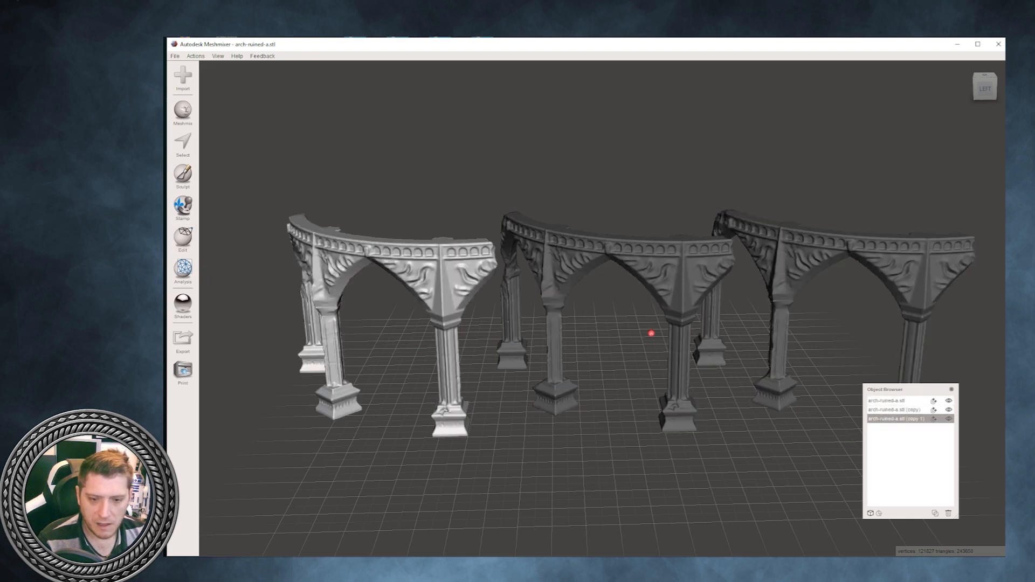
# - Plane-cut copy 1 vertically through its middle pillar with Cut (Discard Half) and Remeshed Fill, keeping the section with the ruined end pillar
pyautogui.click(183, 238)
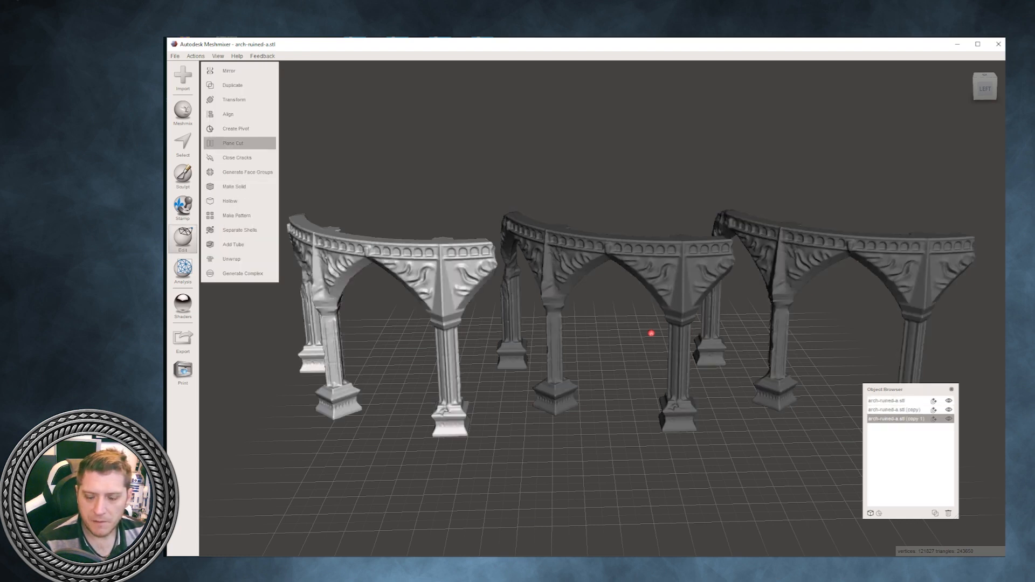
pyautogui.moveTo(652, 334); pyautogui.dragTo(611, 327, button='right')
pyautogui.moveTo(408, 309); pyautogui.dragTo(318, 293)
pyautogui.moveTo(611, 327); pyautogui.dragTo(611, 300, button='right')
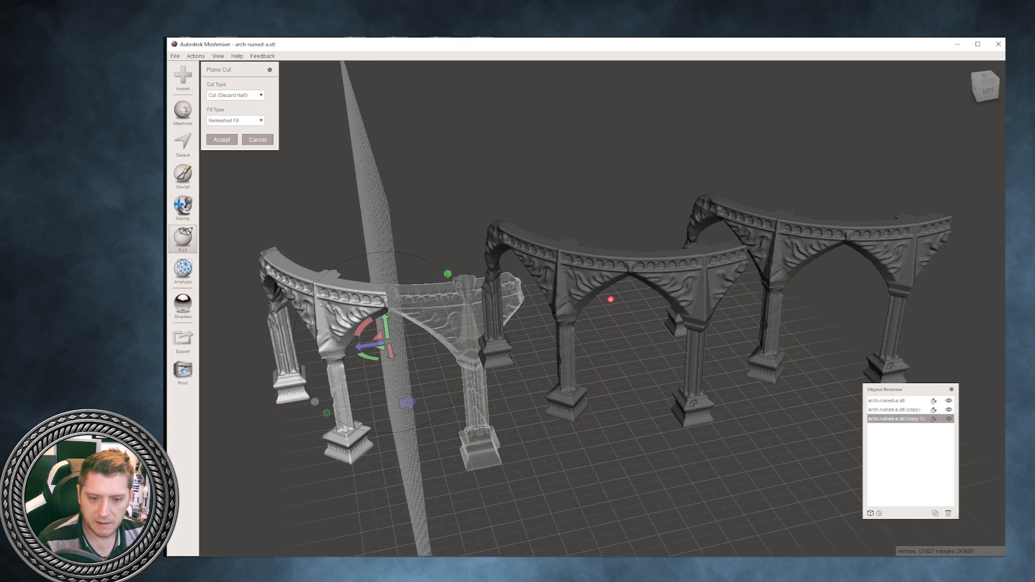
pyautogui.moveTo(369, 356); pyautogui.dragTo(356, 349)
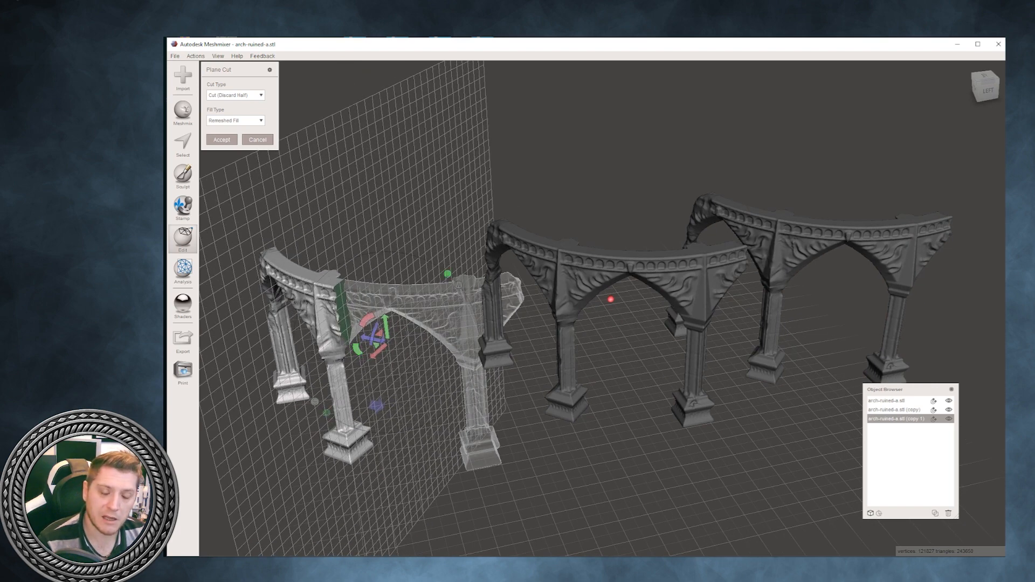
pyautogui.moveTo(367, 338); pyautogui.dragTo(354, 335)
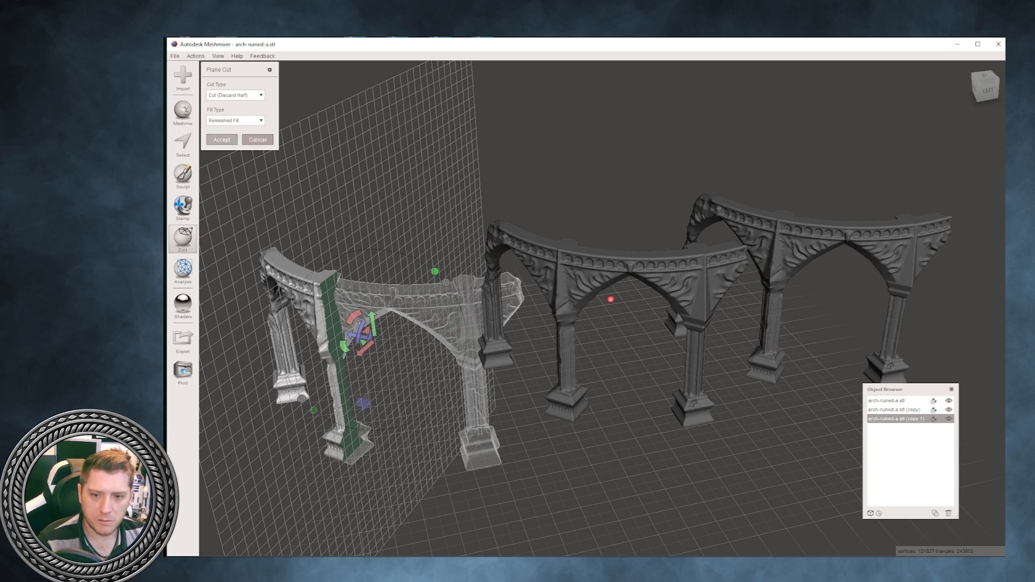
pyautogui.click(222, 140)
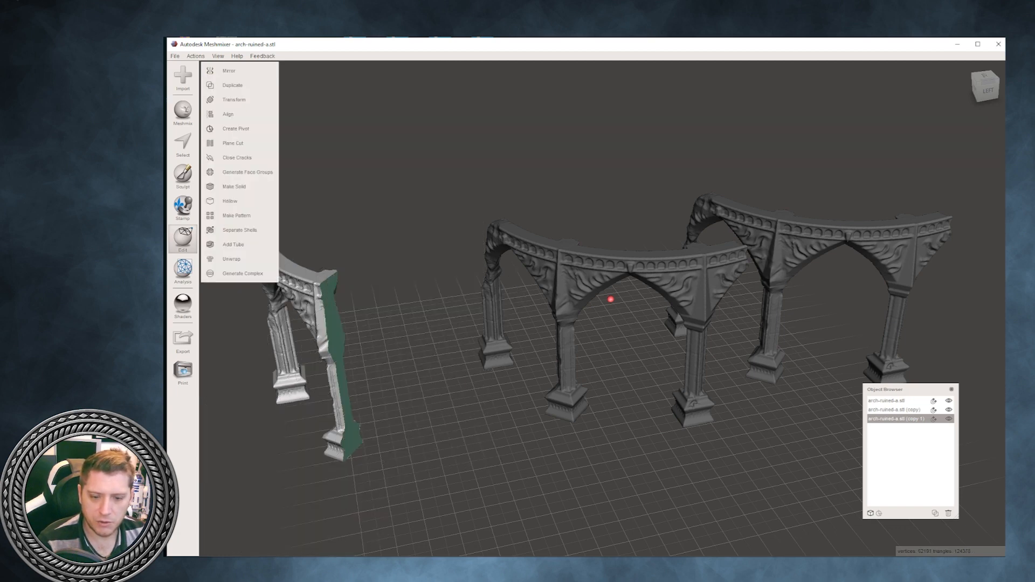
# - Start a Plane Cut on the original arch and align the plane vertically through the centre of its middle pillar
pyautogui.moveTo(410, 335); pyautogui.dragTo(496, 269, button='right')
pyautogui.moveTo(539, 371); pyautogui.dragTo(619, 307, button='right')
pyautogui.click(619, 311)
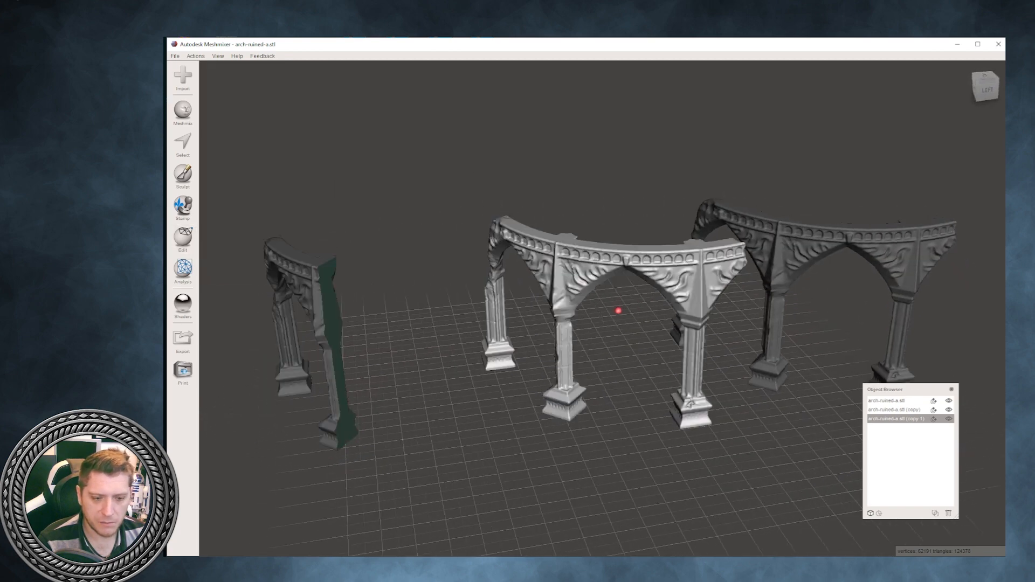
pyautogui.click(183, 239)
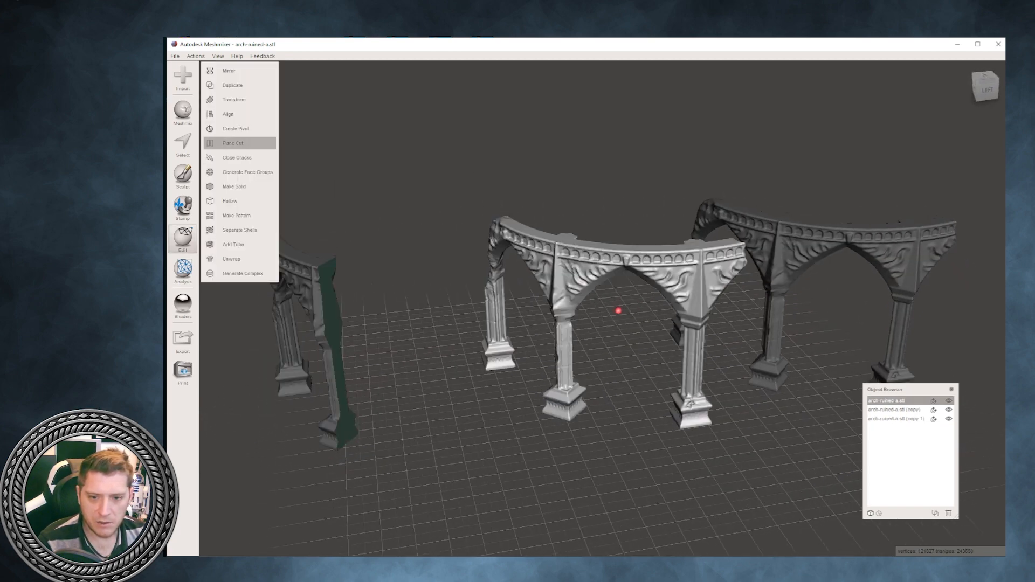
pyautogui.click(237, 143)
pyautogui.moveTo(625, 285); pyautogui.dragTo(643, 353)
pyautogui.moveTo(643, 353); pyautogui.dragTo(647, 377, button='right')
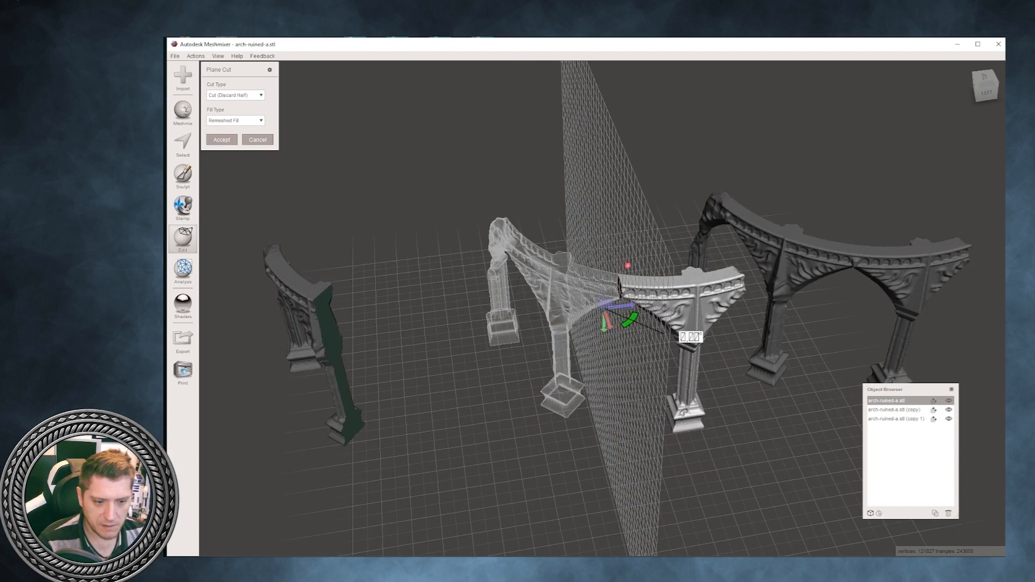
pyautogui.moveTo(628, 321); pyautogui.dragTo(618, 358)
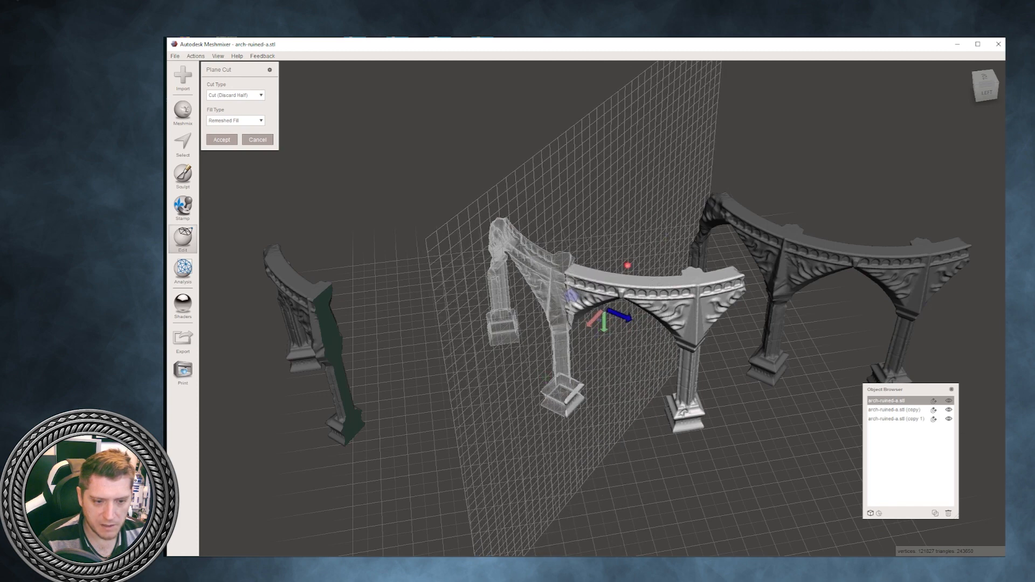
pyautogui.moveTo(620, 314); pyautogui.dragTo(610, 311)
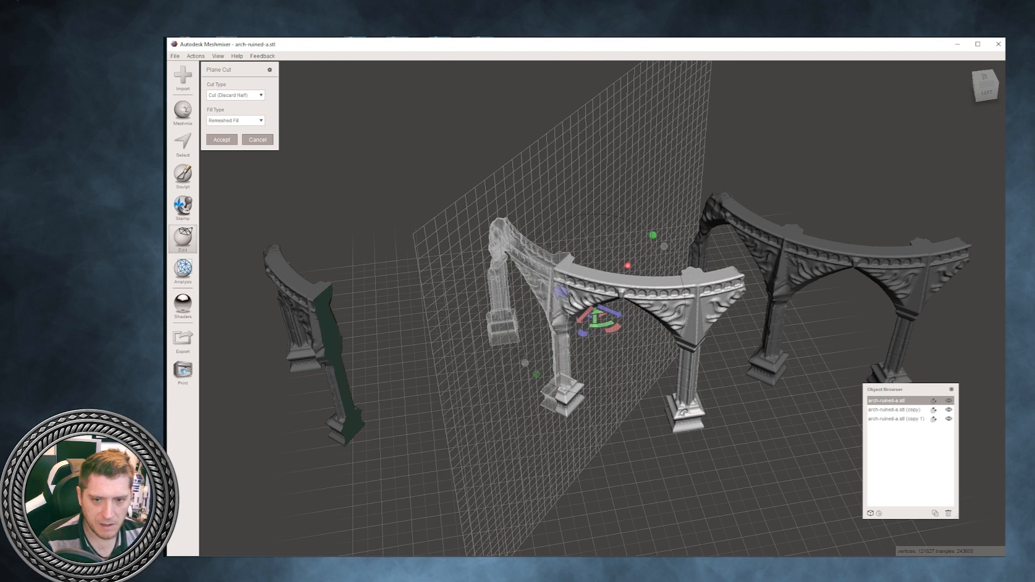
# - Slice the original arch at the plane with the cut type Slice (Keep Both) and Remeshed Fill
pyautogui.click(236, 95)
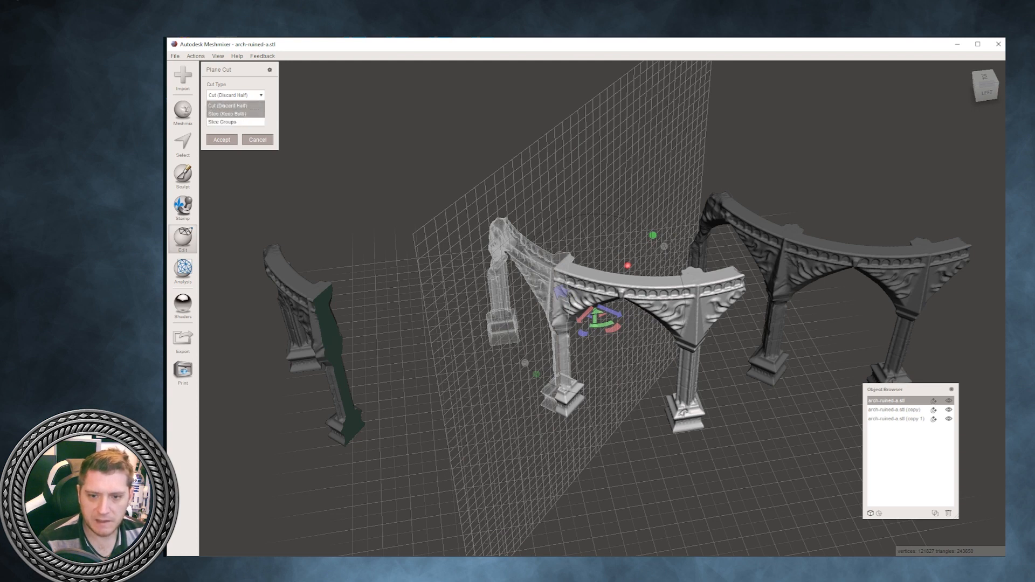
pyautogui.click(227, 114)
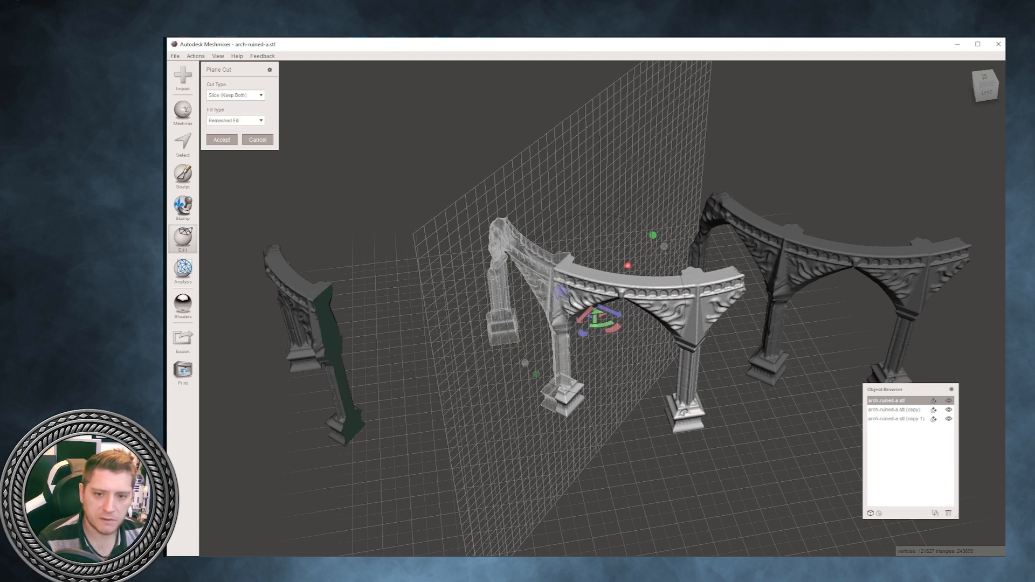
pyautogui.click(222, 139)
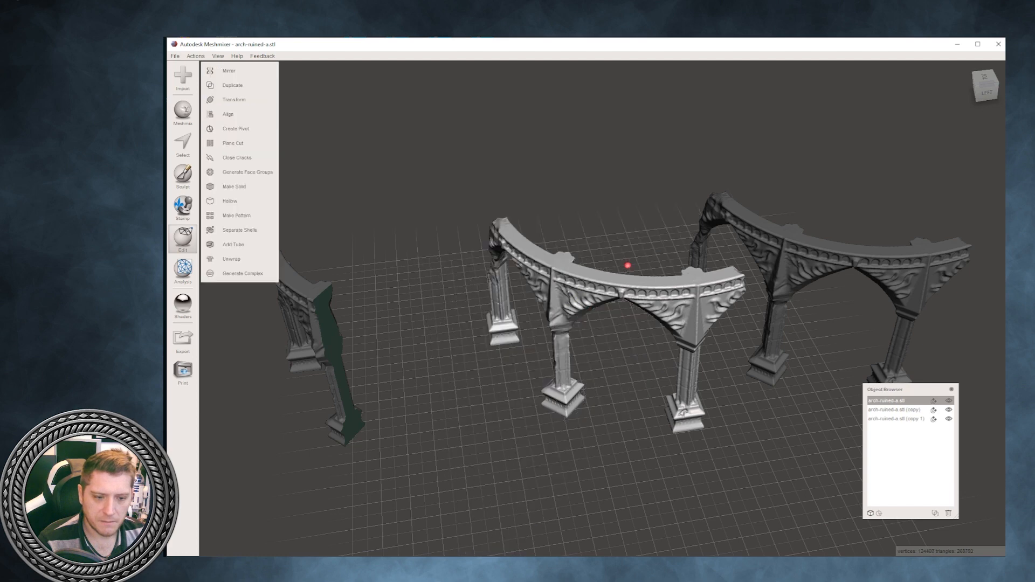
# - Start a Plane Cut on arch-ruined-a.stl (copy) and align the cutting plane vertically through its middle pillar
pyautogui.moveTo(628, 266); pyautogui.dragTo(567, 353, button='right')
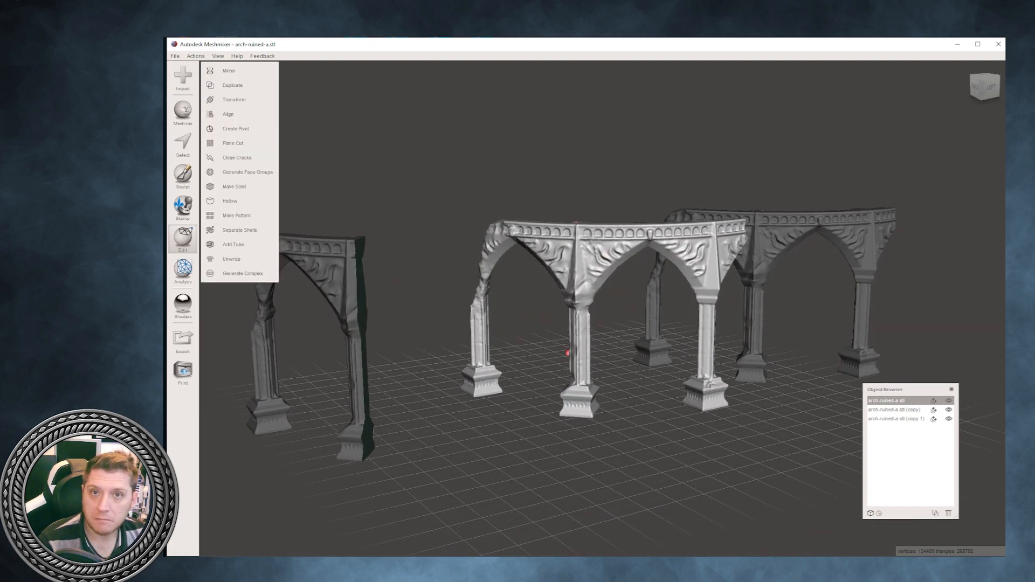
pyautogui.moveTo(797, 205); pyautogui.dragTo(774, 253, button='right')
pyautogui.click(775, 252)
pyautogui.click(183, 238)
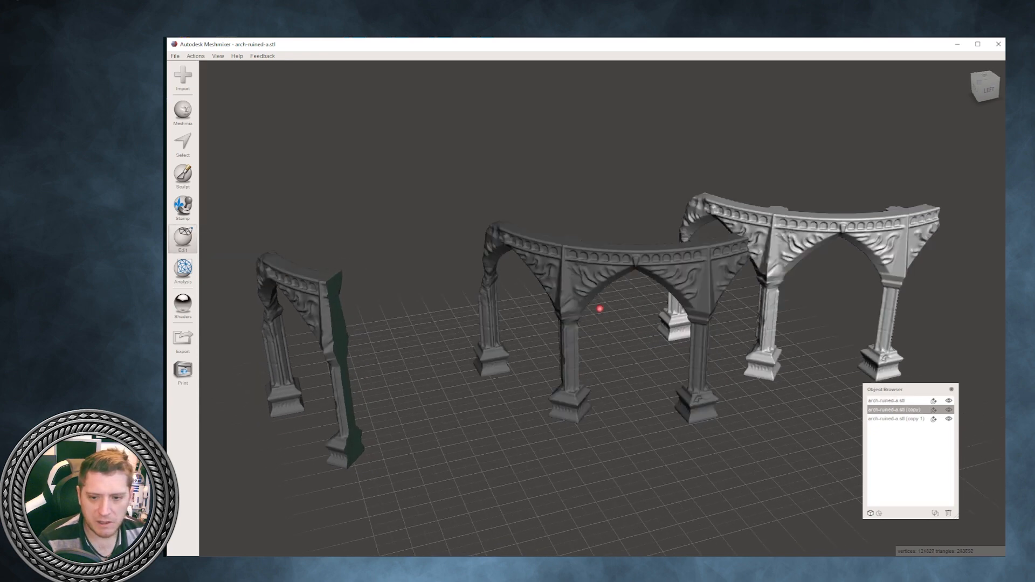
pyautogui.click(233, 143)
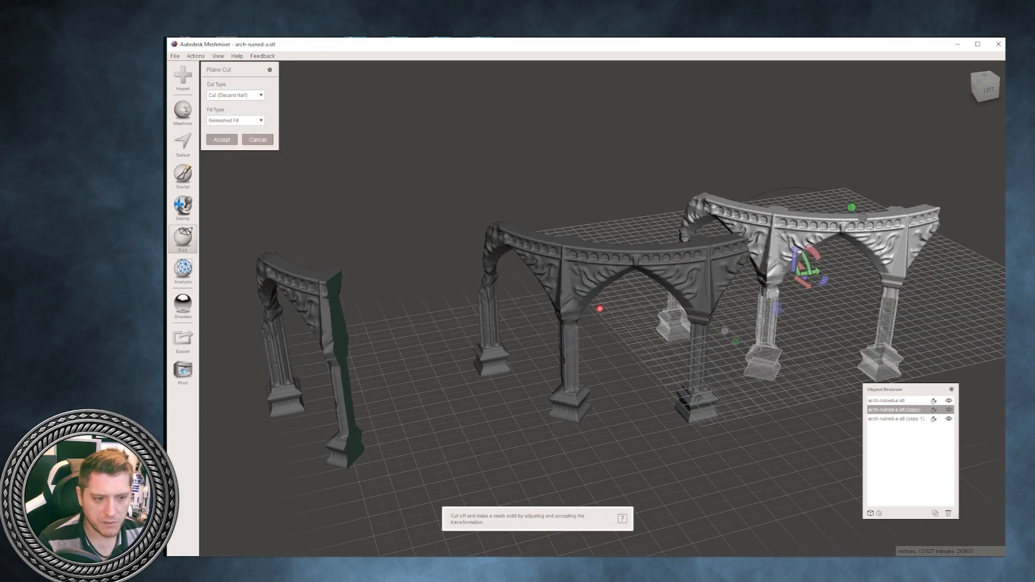
pyautogui.moveTo(814, 253); pyautogui.dragTo(835, 309)
pyautogui.moveTo(836, 309); pyautogui.dragTo(852, 345, button='right')
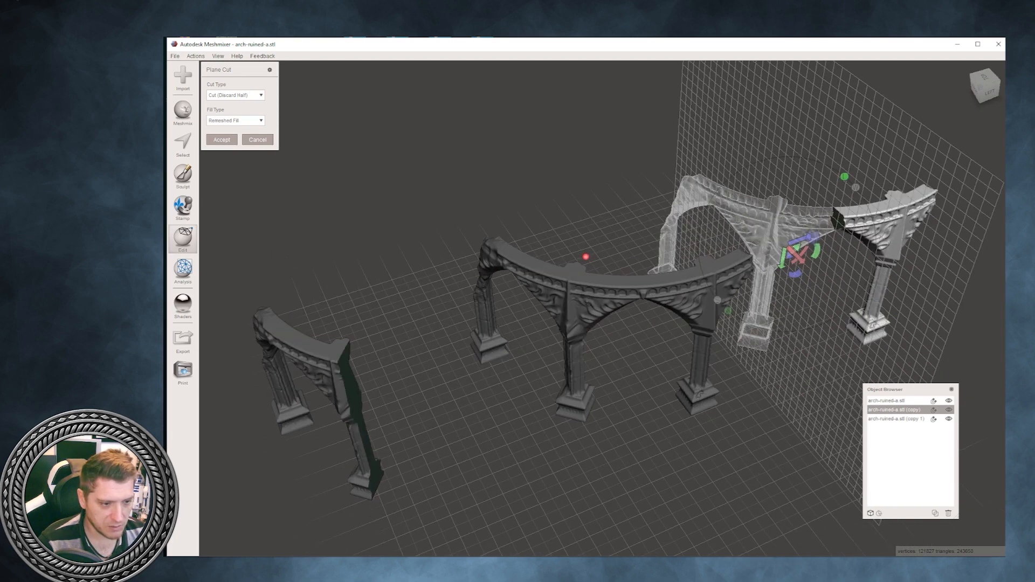
pyautogui.moveTo(815, 251); pyautogui.dragTo(844, 297)
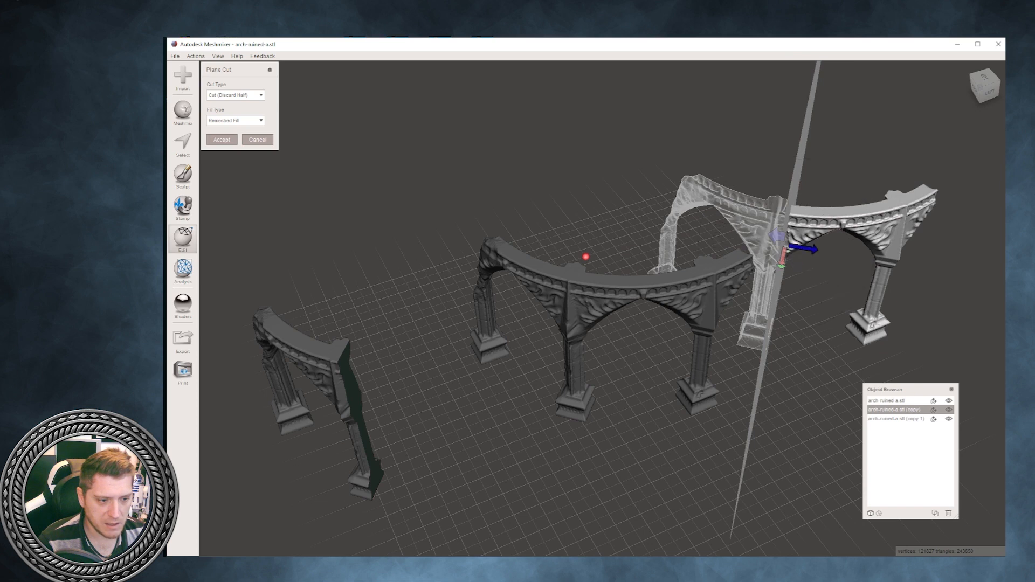
pyautogui.moveTo(806, 249); pyautogui.dragTo(793, 247)
# - Divide the copy at the plane with the cut type Slice Groups and Remeshed Fill
pyautogui.click(236, 95)
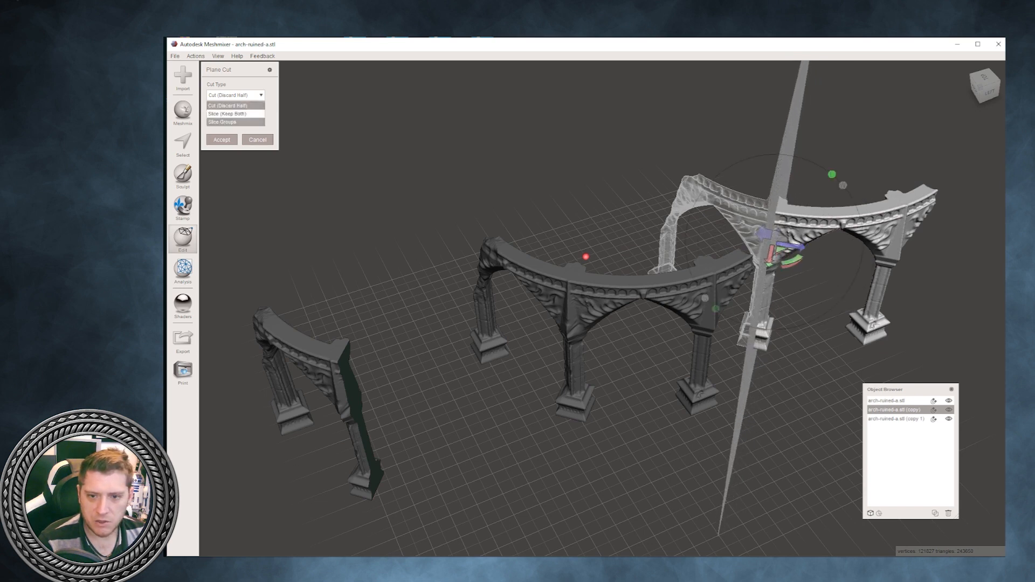
pyautogui.click(226, 122)
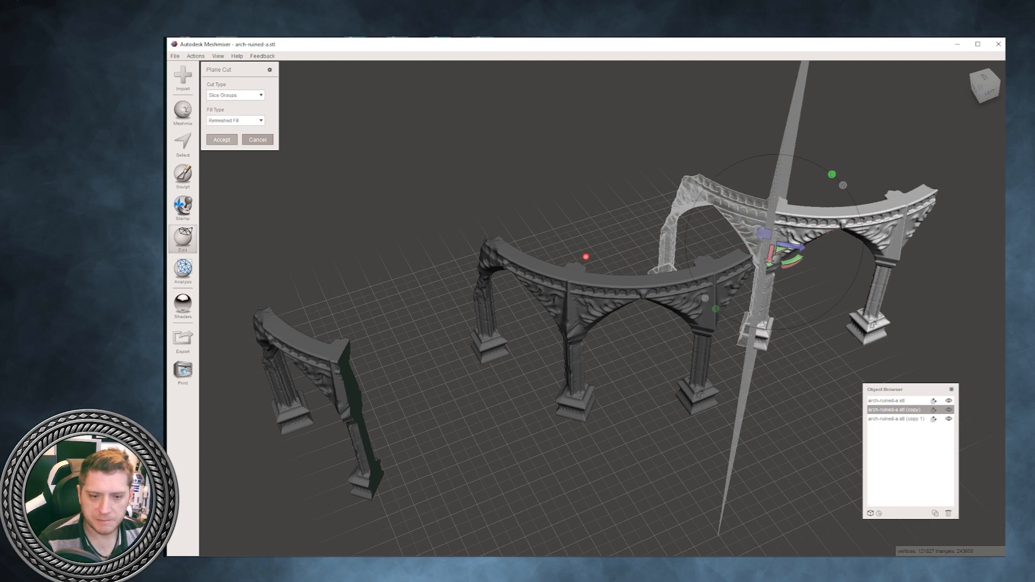
pyautogui.click(222, 140)
pyautogui.moveTo(599, 350); pyautogui.dragTo(573, 278, button='right')
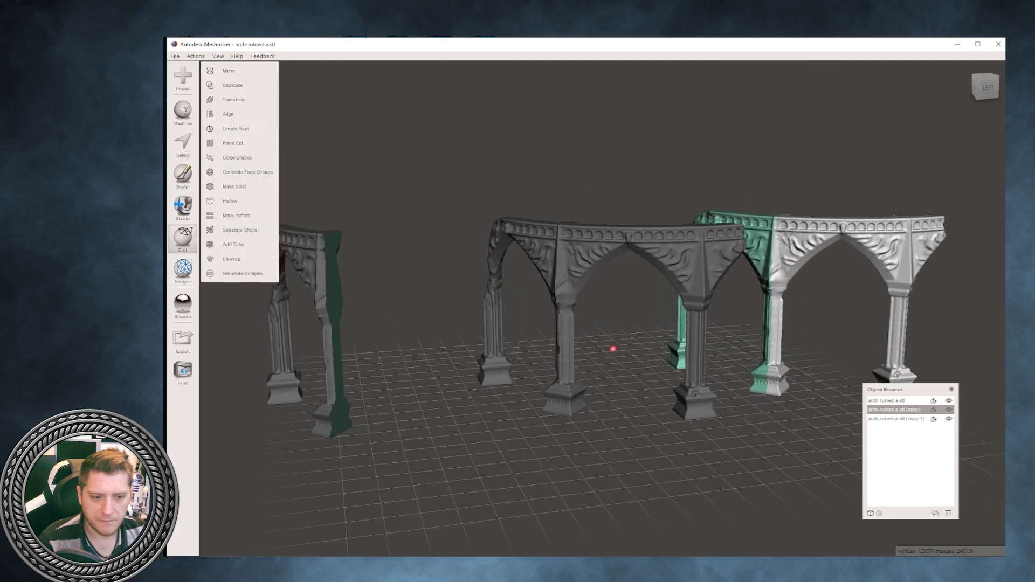
# - Select all three arch meshes together and compare the results of the three cut types
pyautogui.click(570, 274)
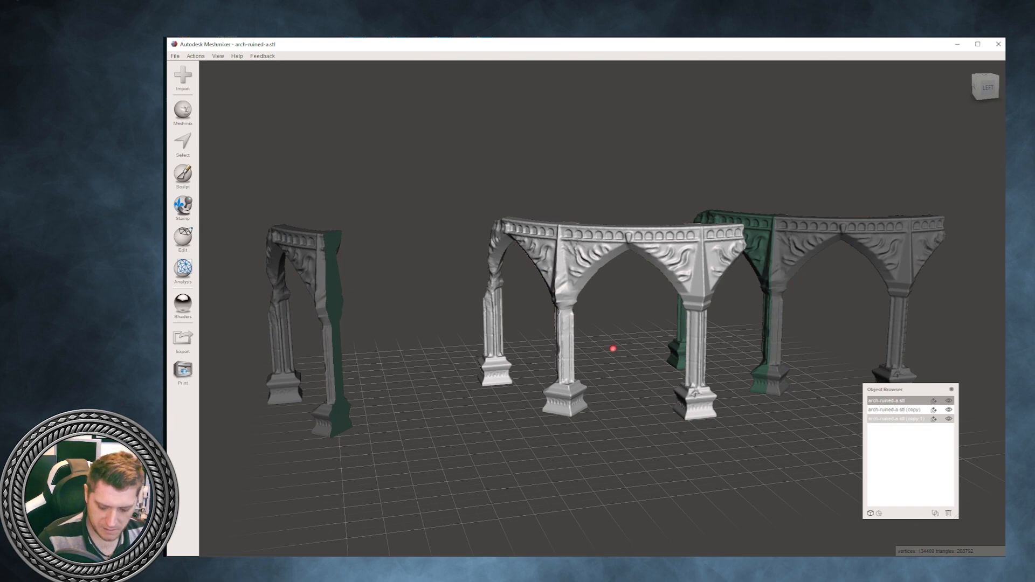
pyautogui.keyDown('shift'); pyautogui.click(896, 418); pyautogui.keyUp('shift')
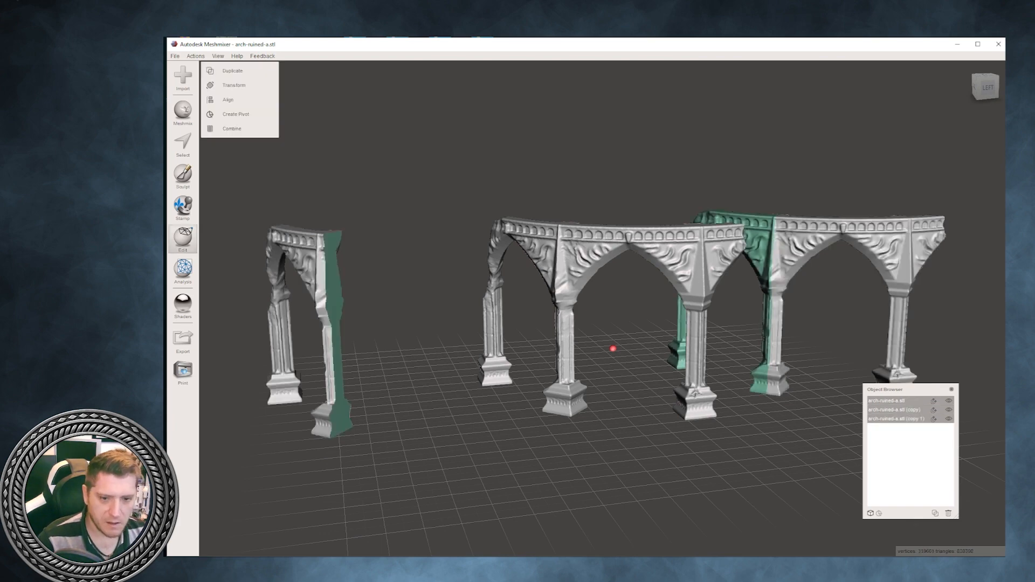
pyautogui.moveTo(613, 349); pyautogui.dragTo(502, 345, button='right')
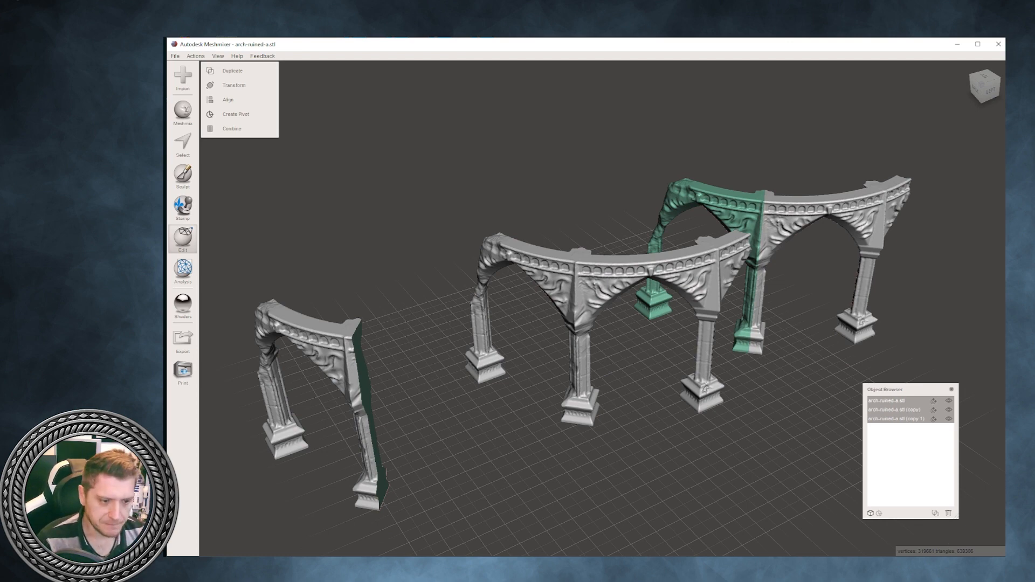
pyautogui.moveTo(566, 324); pyautogui.dragTo(529, 308, button='right')
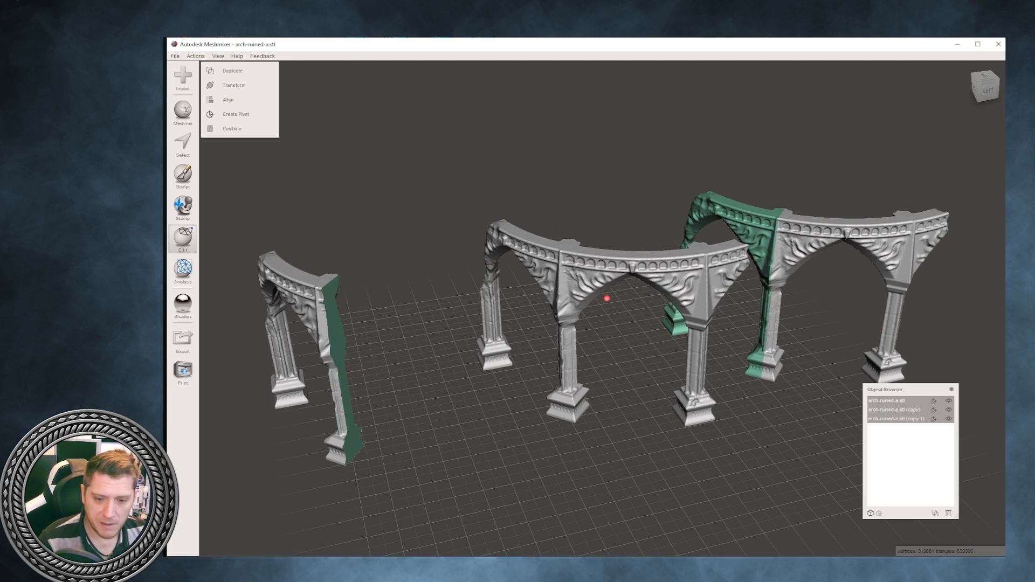
# - Select the sliced original arch-ruined-a.stl and split it into individual objects with Separate Shells
pyautogui.click(887, 401)
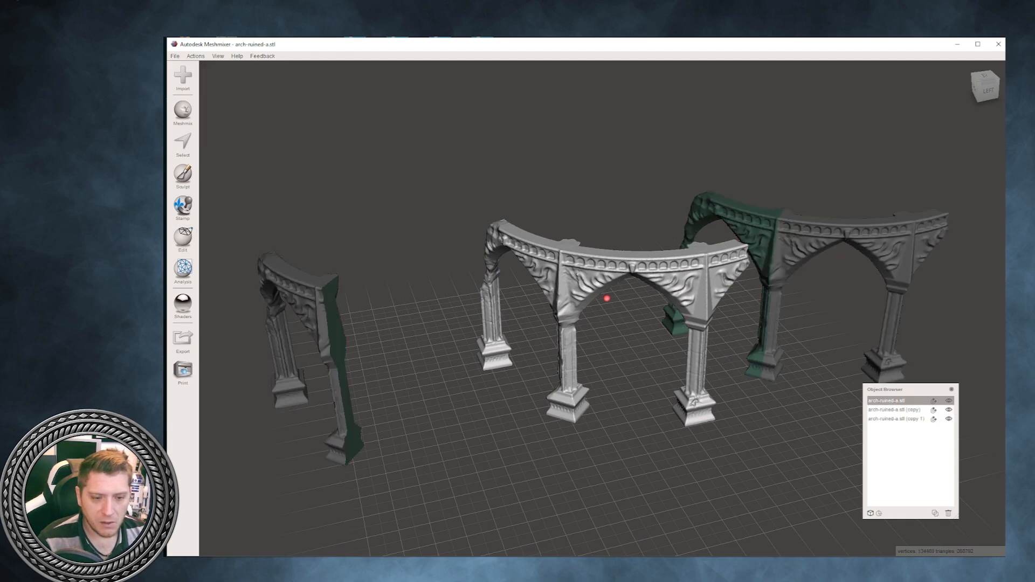
pyautogui.moveTo(607, 324); pyautogui.dragTo(634, 321, button='right')
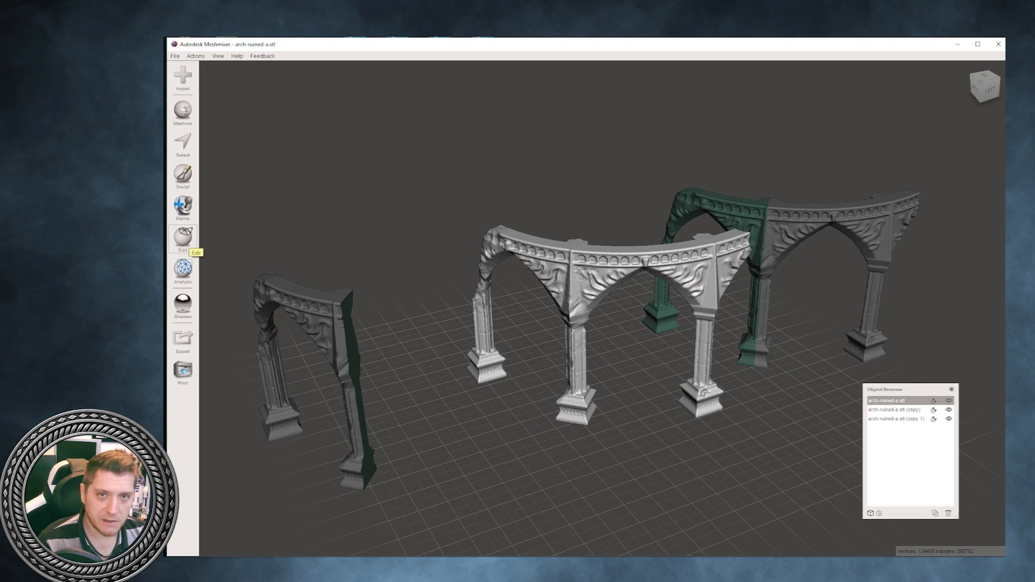
pyautogui.click(184, 237)
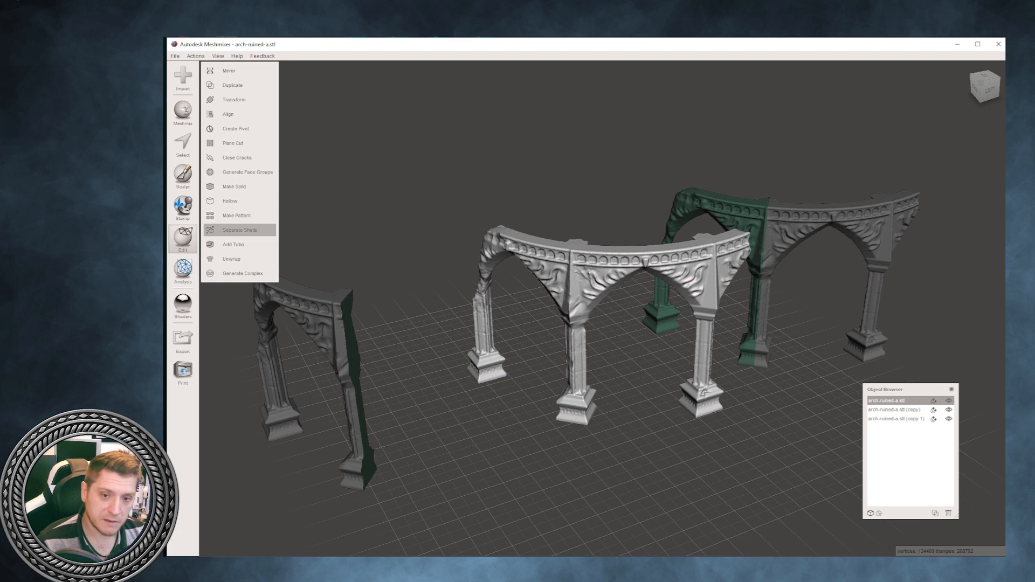
pyautogui.click(240, 230)
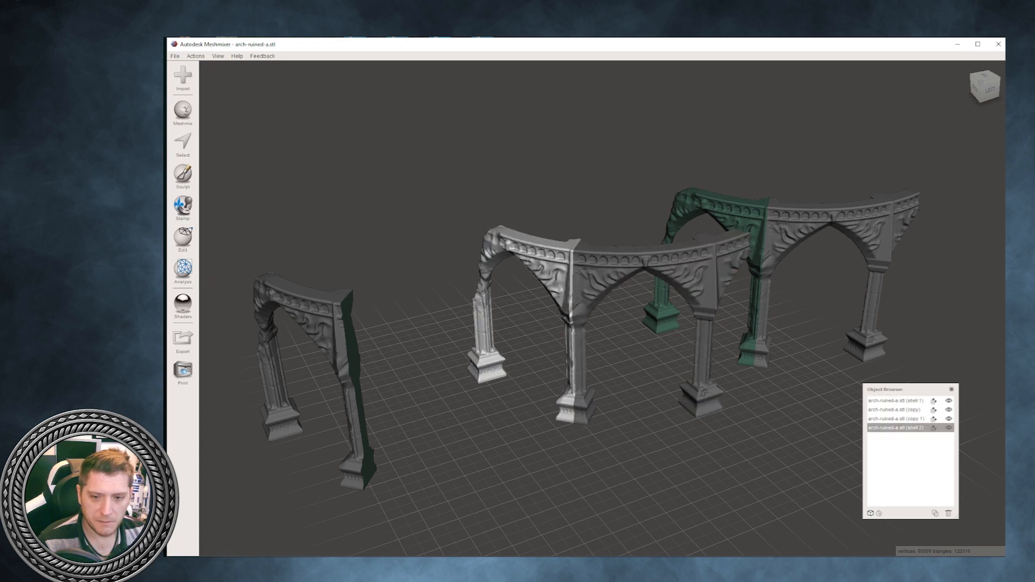
# - Transform the separated section with the ruined end pillar, moving it away from the rest of the original arch
pyautogui.click(183, 239)
pyautogui.click(240, 99)
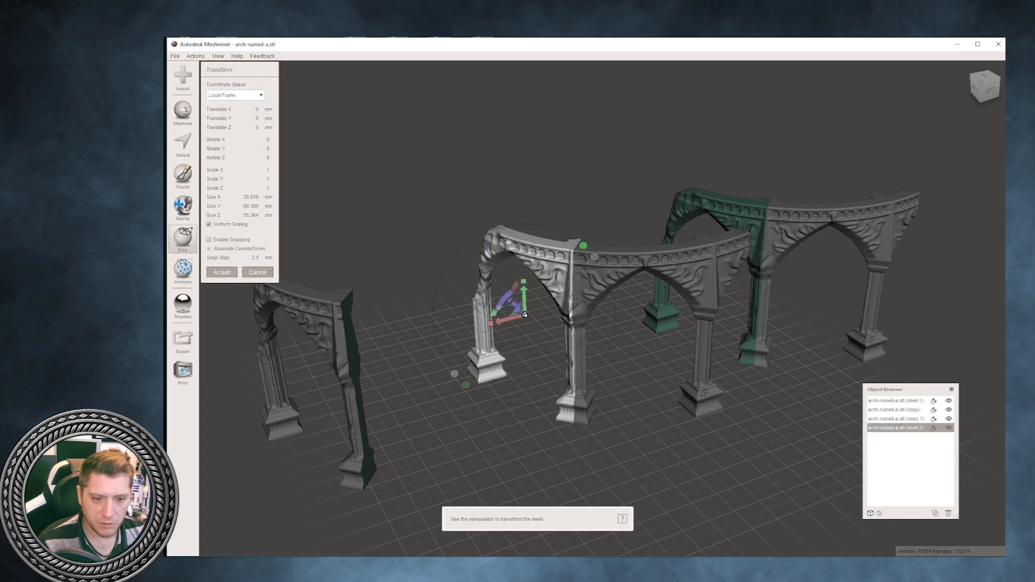
pyautogui.moveTo(507, 319); pyautogui.dragTo(484, 325)
pyautogui.click(222, 272)
pyautogui.moveTo(609, 267); pyautogui.dragTo(610, 320, button='right')
# - Try Separate Shells on arch-ruined-a.stl (copy), the arch divided with Slice Groups
pyautogui.click(582, 261)
pyautogui.click(749, 243)
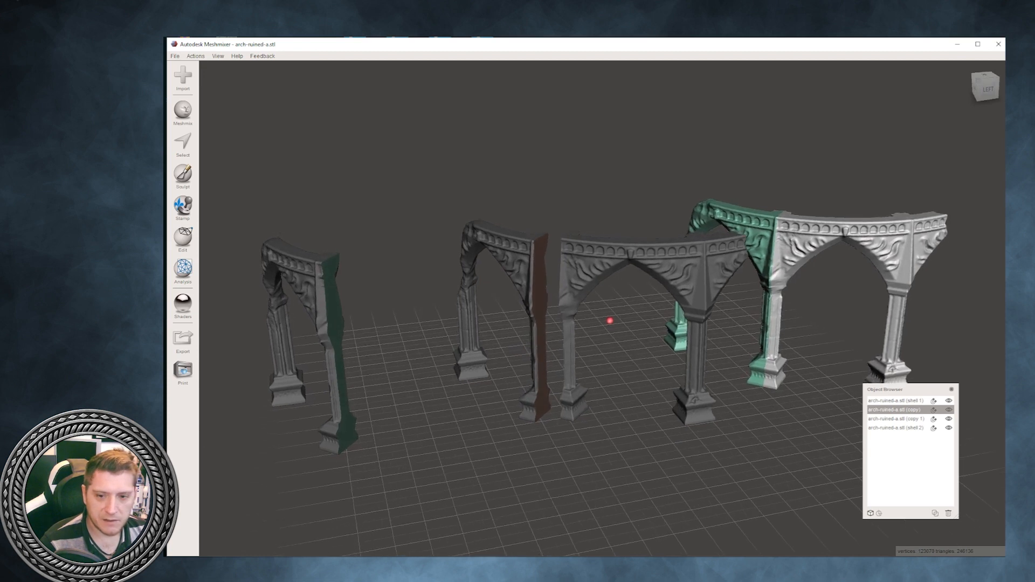
pyautogui.click(183, 237)
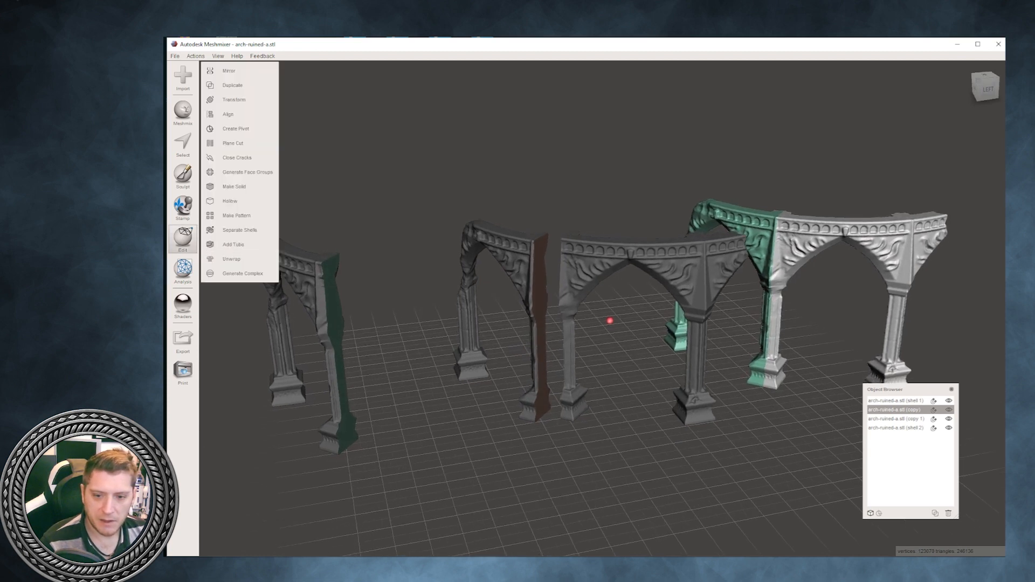
pyautogui.click(240, 230)
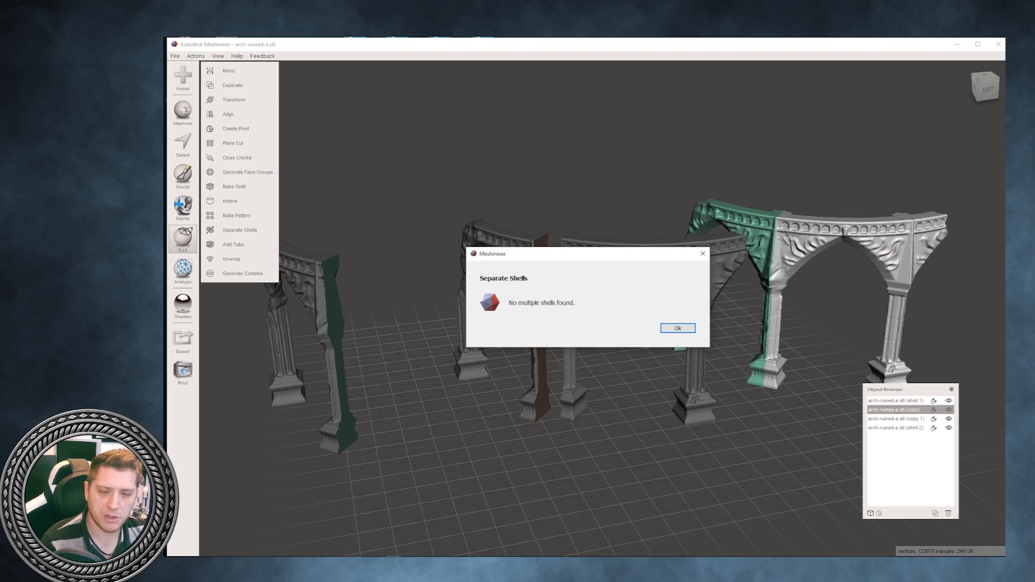
pyautogui.click(678, 329)
# - Select the whole green section of the Slice Groups copy, expanding the selection to the section's boundary at the middle pillar
pyautogui.moveTo(610, 322); pyautogui.dragTo(620, 360, button='right')
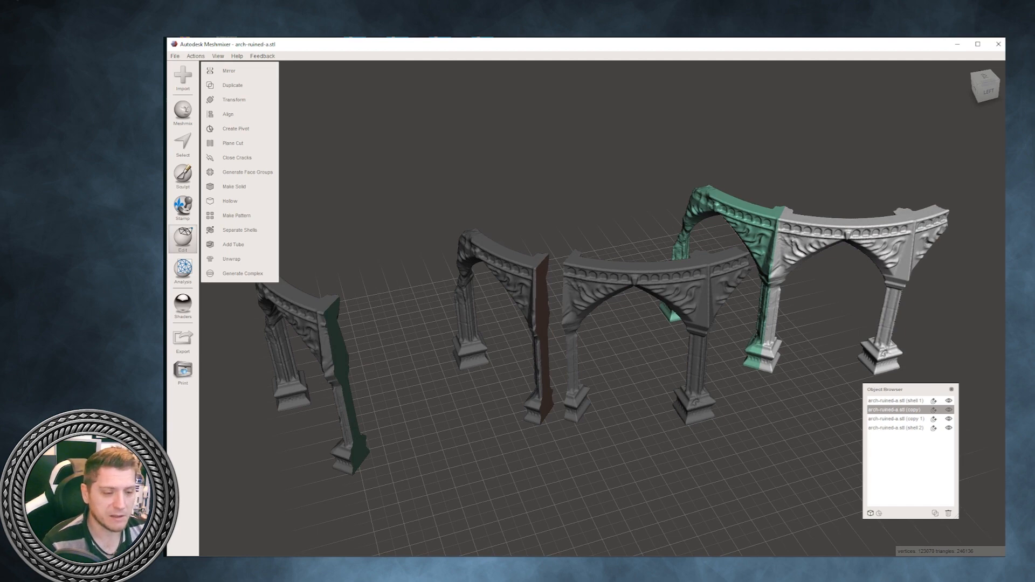
pyautogui.moveTo(620, 360)
pyautogui.mouseDown(button='right')
pyautogui.moveTo(619, 301)
pyautogui.moveTo(619, 319)
pyautogui.moveTo(730, 347)
pyautogui.moveTo(781, 429)
pyautogui.mouseUp(button='right')
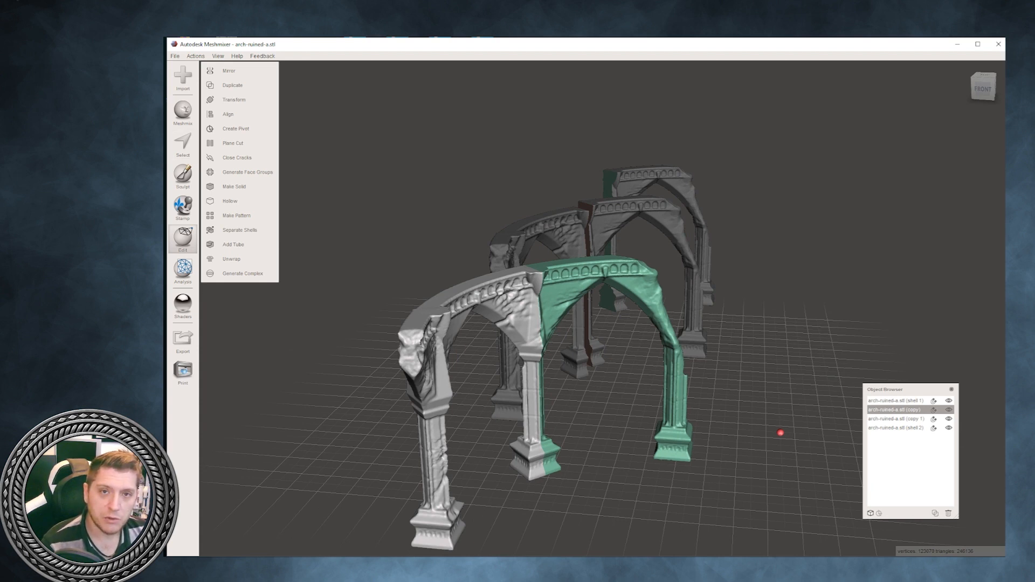
pyautogui.click(183, 144)
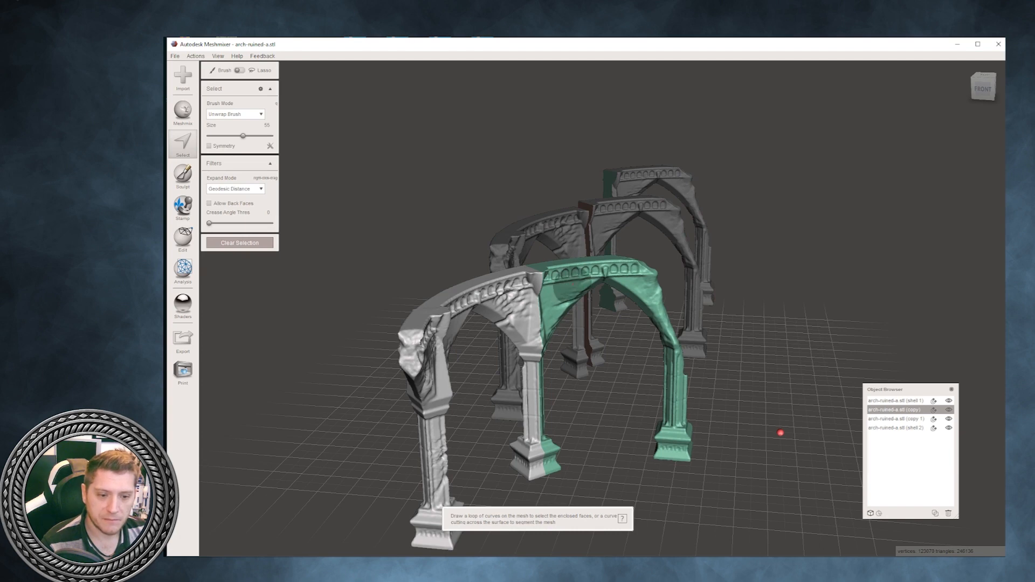
pyautogui.scroll(3, 785, 434)
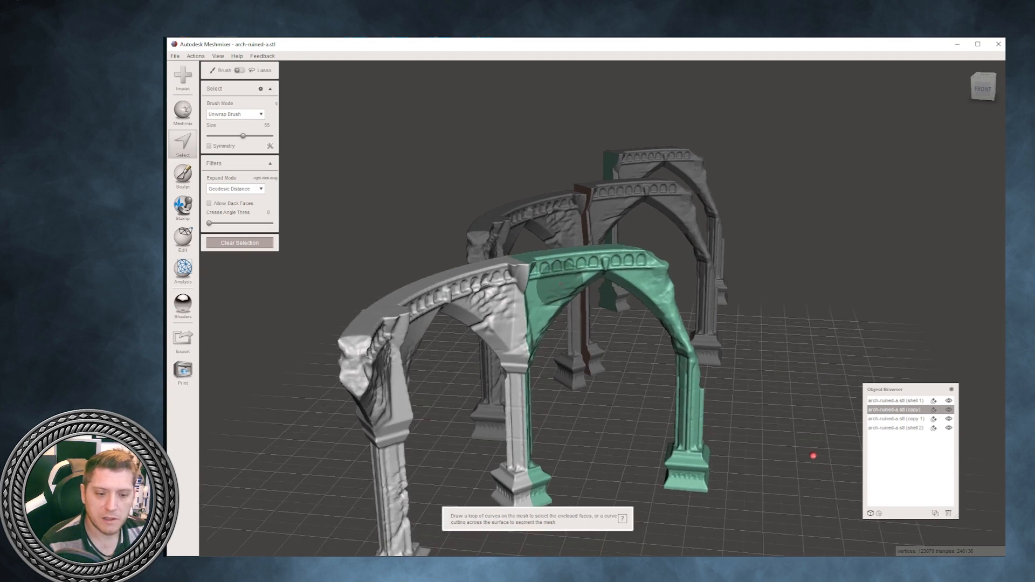
pyautogui.click(560, 284)
pyautogui.press('e')
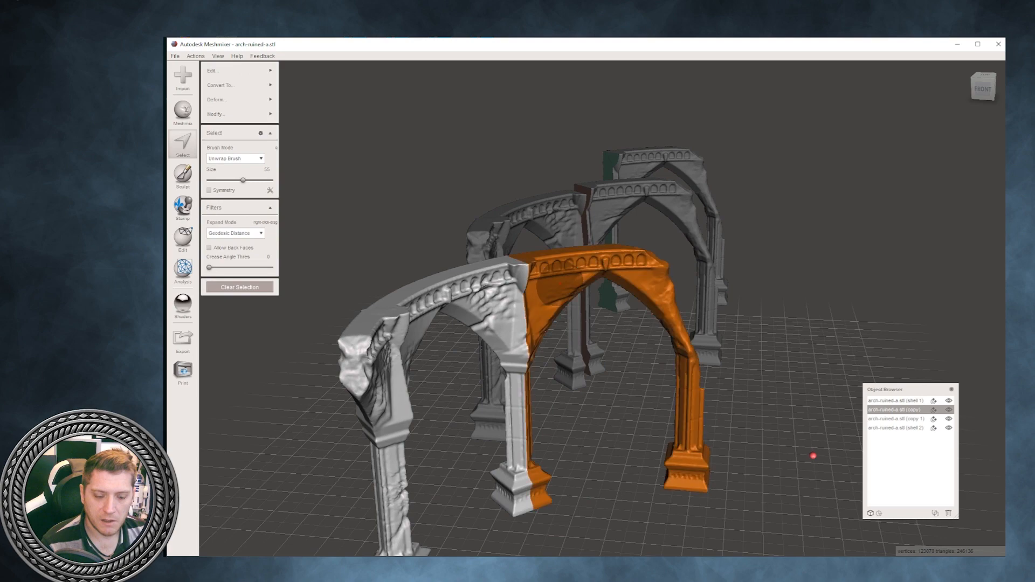
# - Transform the selected section away from the other half so the middle pillar stretches to roughly twice its width
pyautogui.moveTo(579, 284); pyautogui.dragTo(576, 277, button='right')
pyautogui.moveTo(812, 457); pyautogui.dragTo(395, 399, button='right')
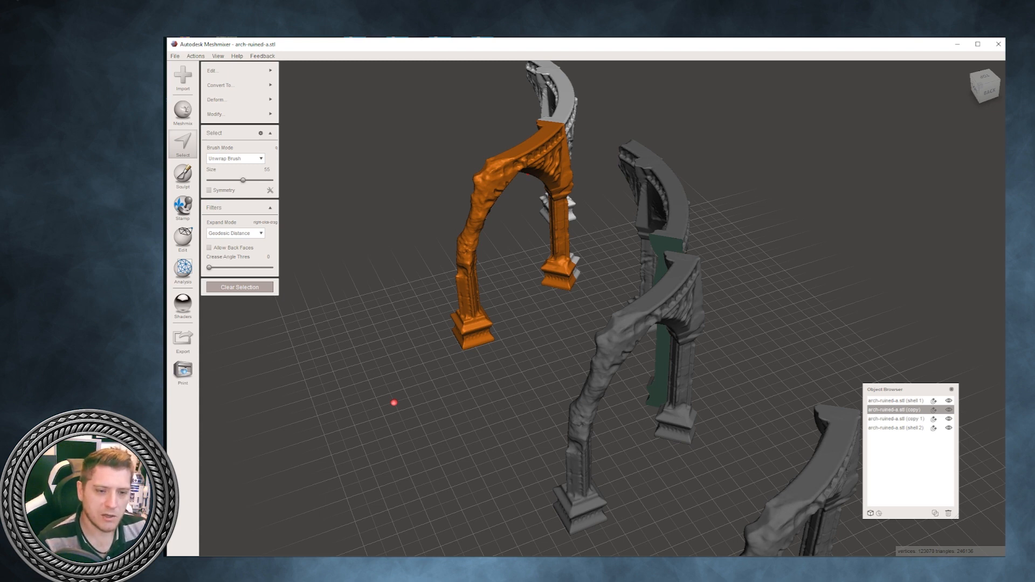
pyautogui.moveTo(395, 403); pyautogui.dragTo(771, 474, button='right')
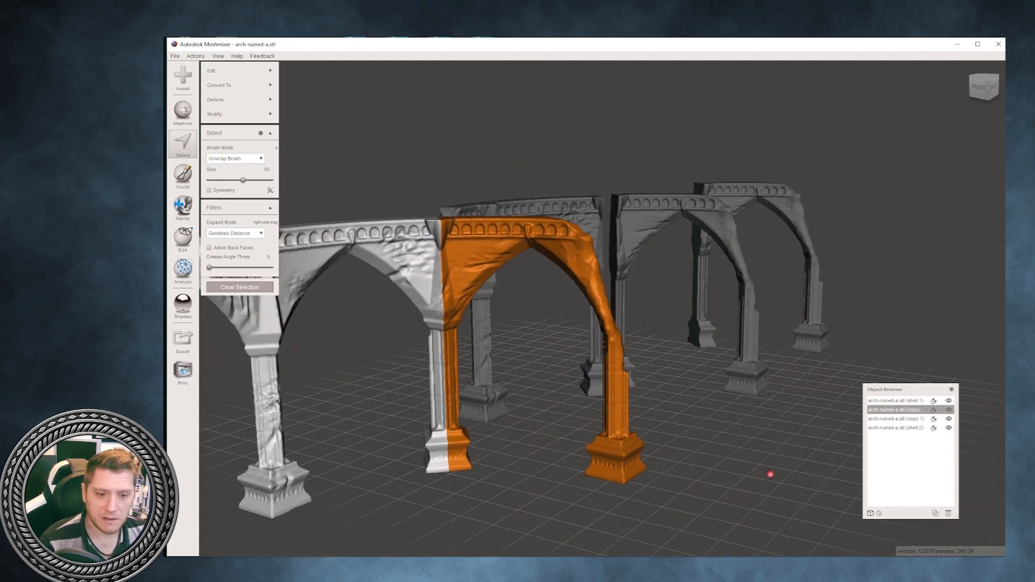
pyautogui.click(240, 100)
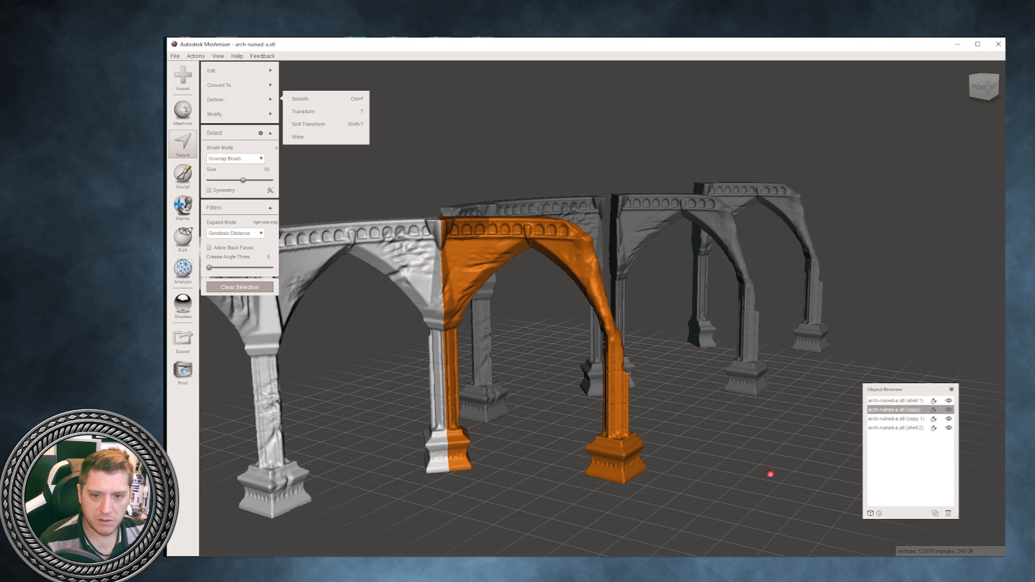
pyautogui.click(303, 111)
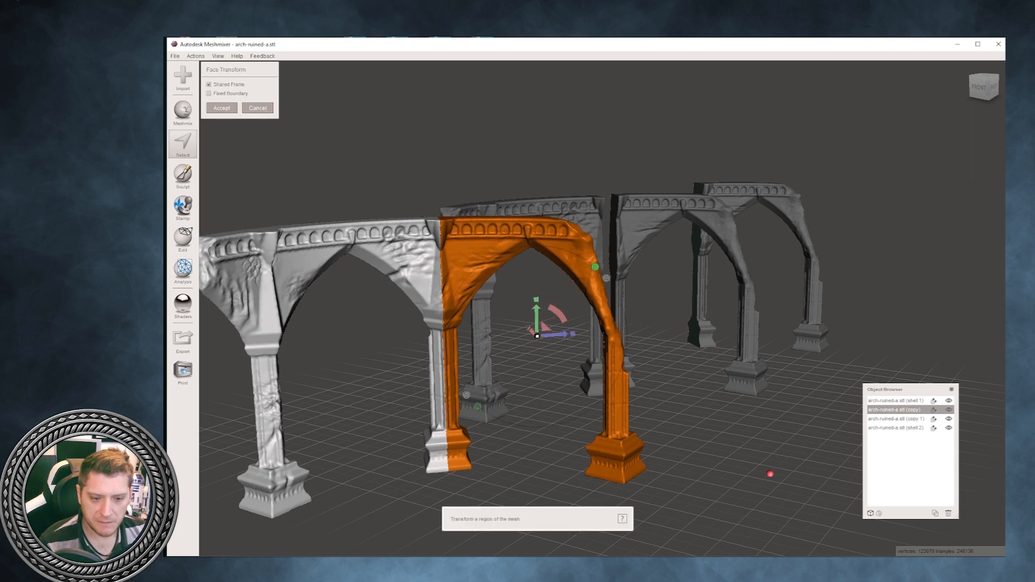
pyautogui.moveTo(563, 334); pyautogui.dragTo(658, 328)
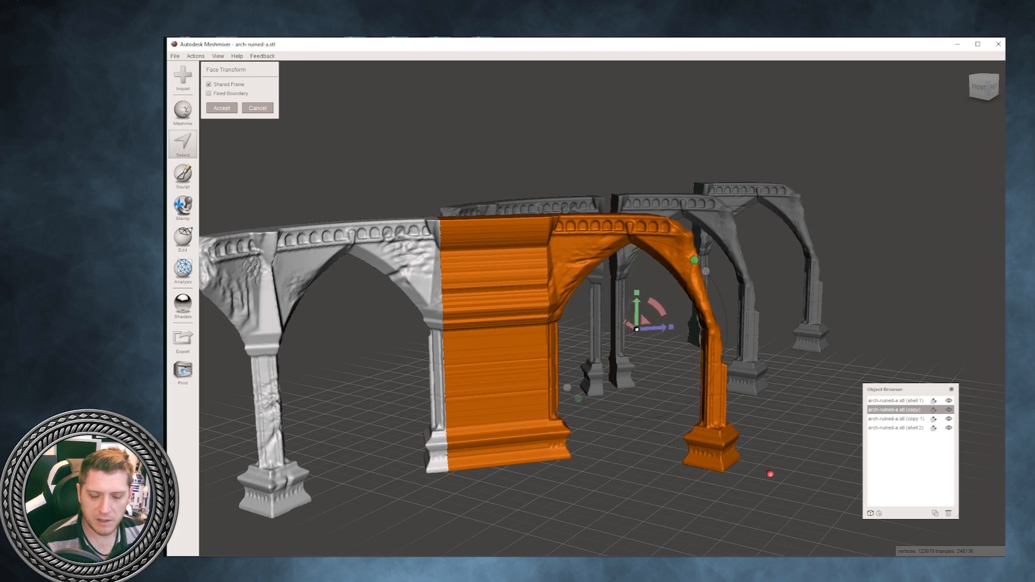
pyautogui.moveTo(657, 328); pyautogui.dragTo(666, 359, button='right')
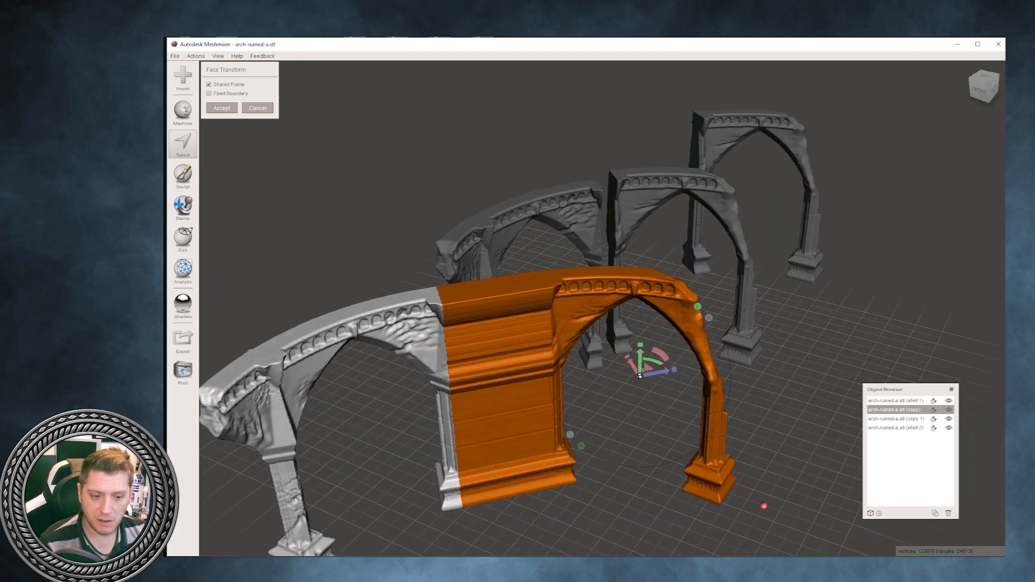
pyautogui.moveTo(660, 372); pyautogui.dragTo(598, 384)
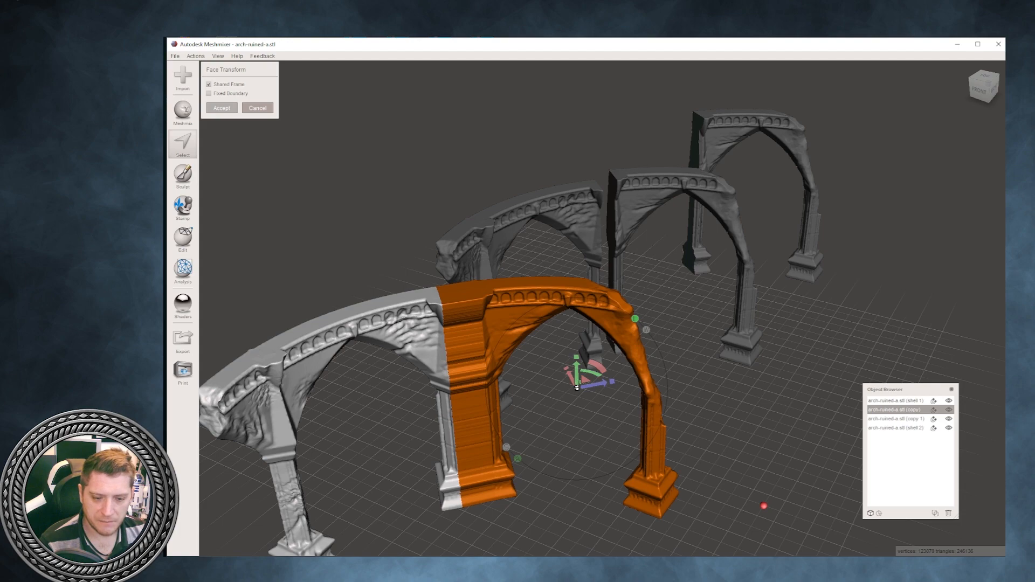
pyautogui.press('a')
# - Apply the stretch to the Slice Groups arch and clear the face groups across its entire mesh
pyautogui.moveTo(468, 384)
pyautogui.mouseDown(button='right')
pyautogui.moveTo(489, 331)
pyautogui.moveTo(485, 373)
pyautogui.moveTo(625, 364)
pyautogui.moveTo(680, 310)
pyautogui.mouseUp(button='right')
pyautogui.moveTo(650, 366); pyautogui.dragTo(801, 472, button='right')
pyautogui.moveTo(516, 371); pyautogui.dragTo(497, 325, button='right')
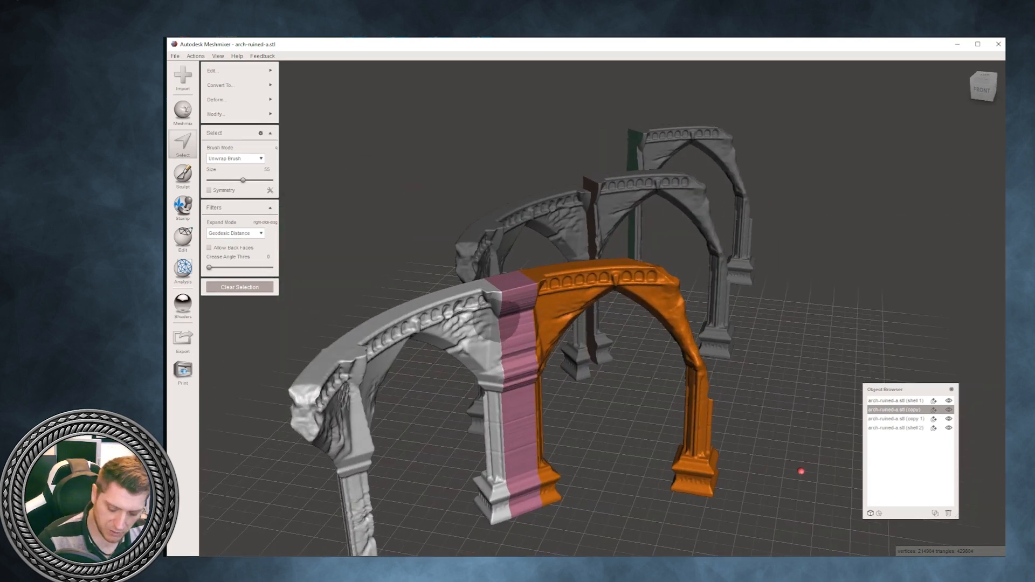
pyautogui.hotkey('ctrl', 'a')
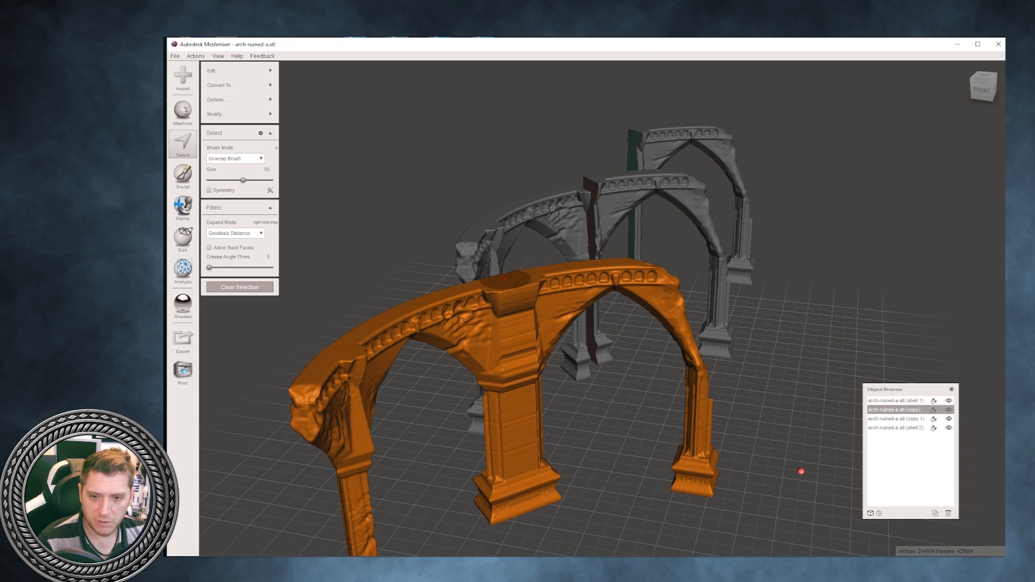
pyautogui.click(239, 114)
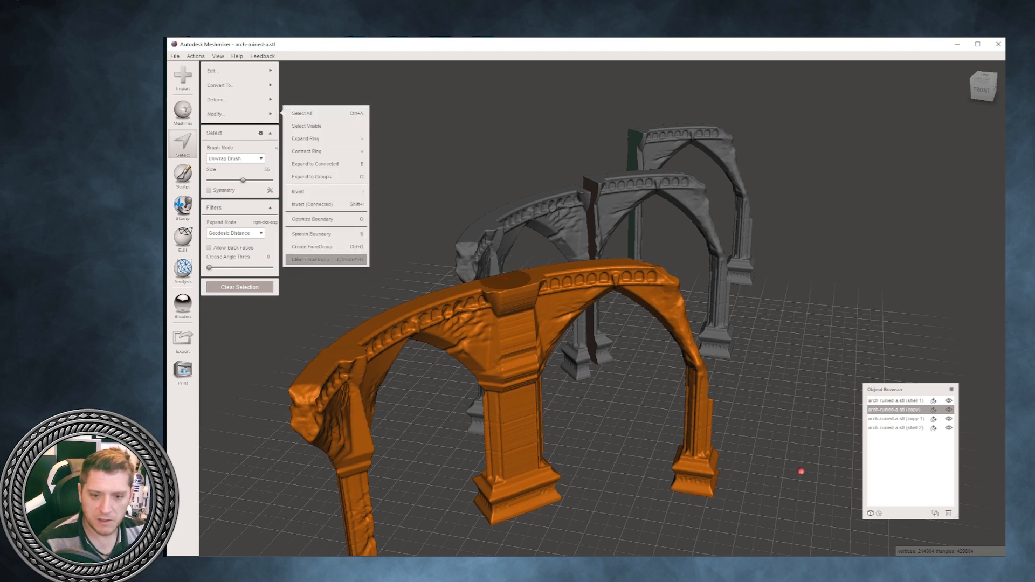
pyautogui.press('Escape')
# - Delete the arch objects arch-ruined-a.stl (shell 1), (copy) and (copy 1), keeping only the (shell 2) section
pyautogui.moveTo(505, 279); pyautogui.dragTo(431, 255, button='right')
pyautogui.moveTo(735, 503); pyautogui.dragTo(611, 323, button='right')
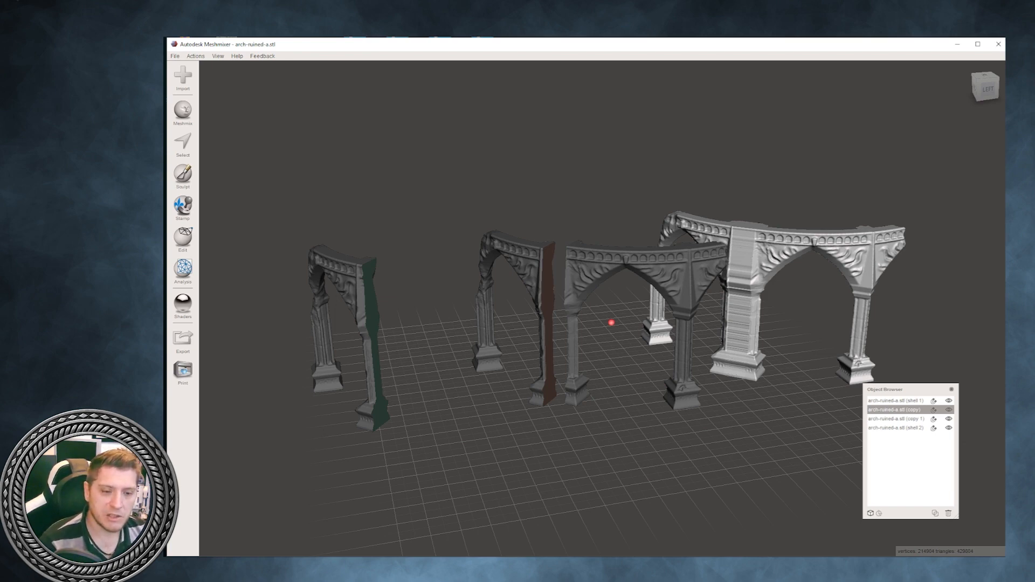
pyautogui.moveTo(611, 322); pyautogui.dragTo(500, 443, button='right')
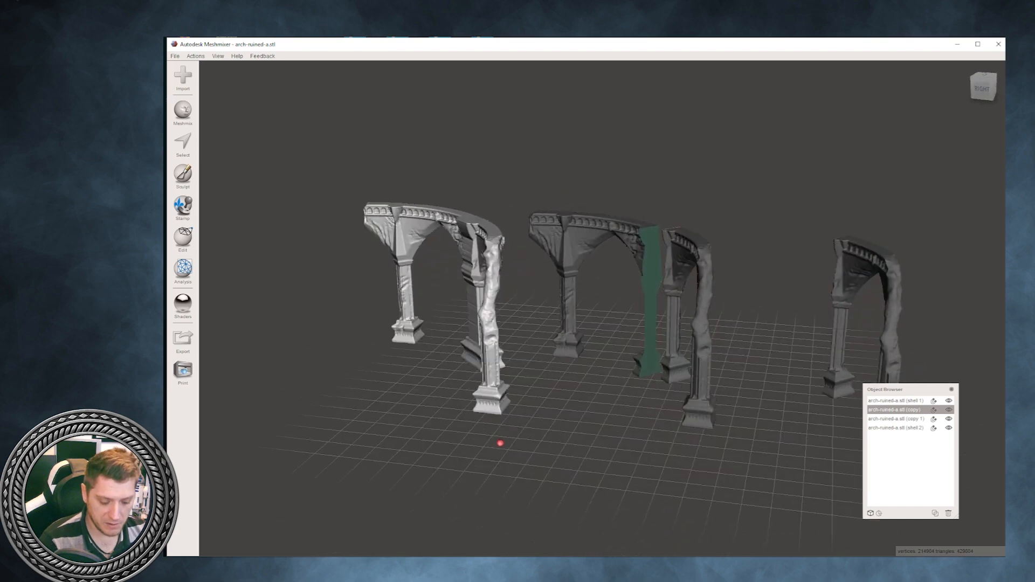
pyautogui.click(895, 402)
pyautogui.press('Delete')
pyautogui.click(896, 410)
pyautogui.press('Delete')
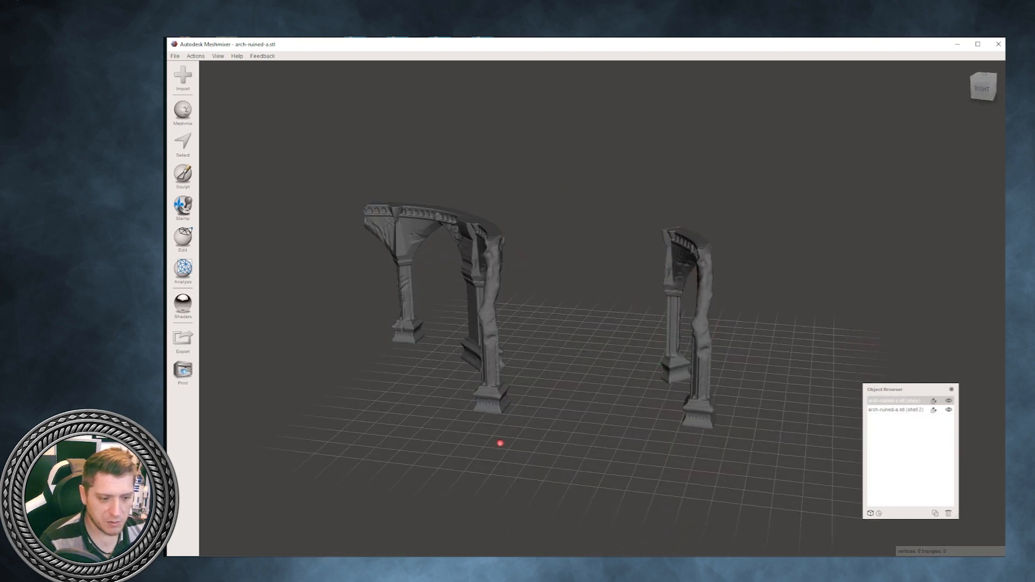
pyautogui.click(895, 401)
pyautogui.press('Delete')
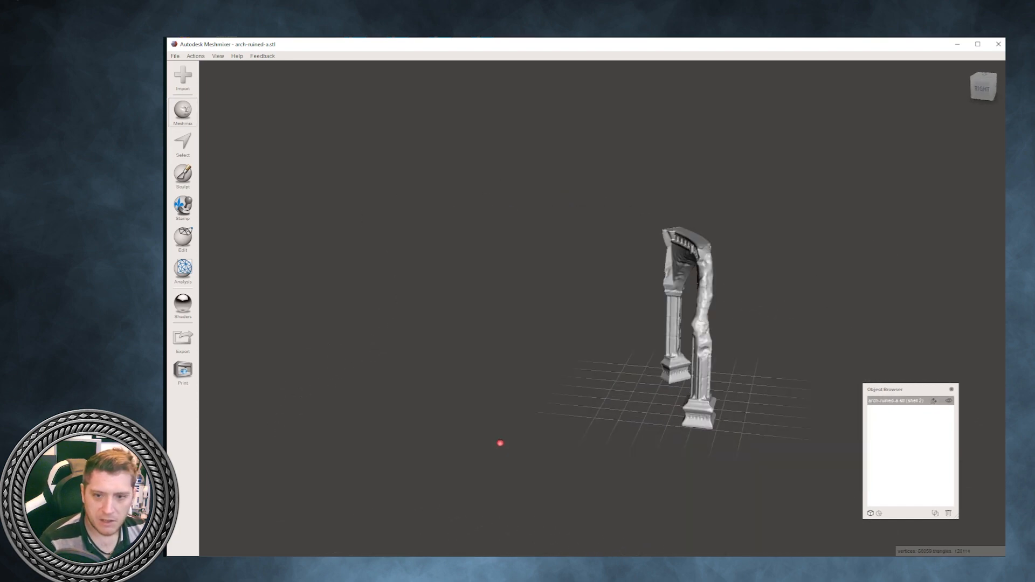
# - Add a cube primitive from the Meshmix library and delete the remaining arch-ruined-a.stl (shell 2)
pyautogui.click(182, 110)
pyautogui.moveTo(237, 399); pyautogui.dragTo(500, 444)
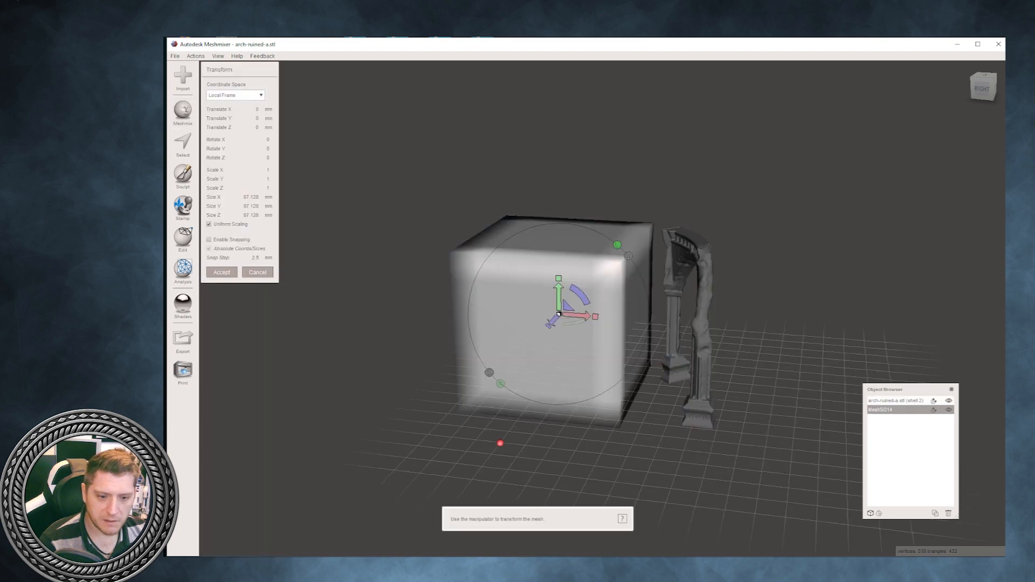
pyautogui.press('Return')
pyautogui.press('Delete')
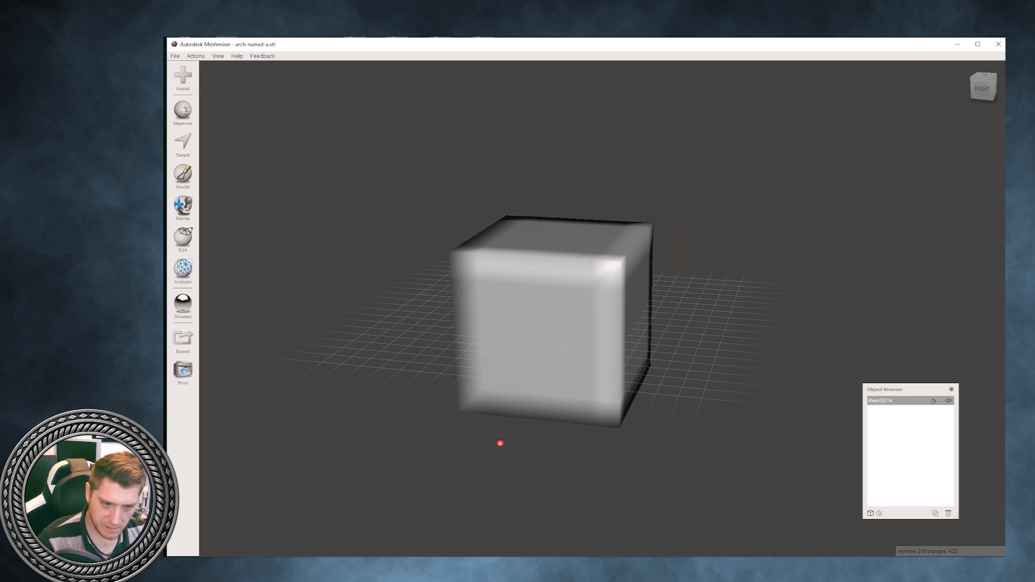
# - Set up a Plane Cut on the cube with Cut (Discard Half), tilting the cutting plane diagonally through its middle
pyautogui.moveTo(500, 444); pyautogui.dragTo(576, 453, button='right')
pyautogui.click(218, 56)
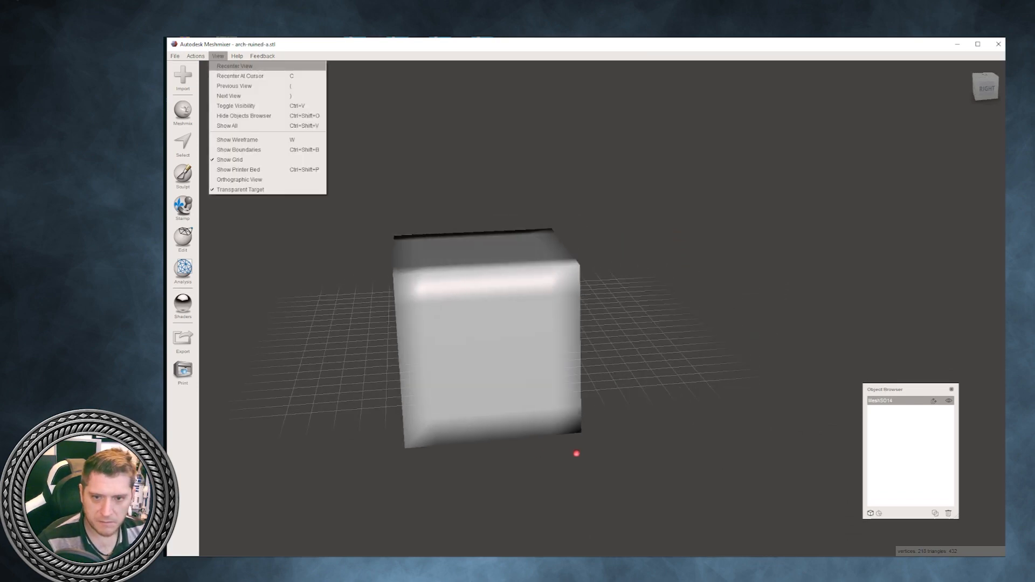
pyautogui.click(238, 65)
pyautogui.press('Left')
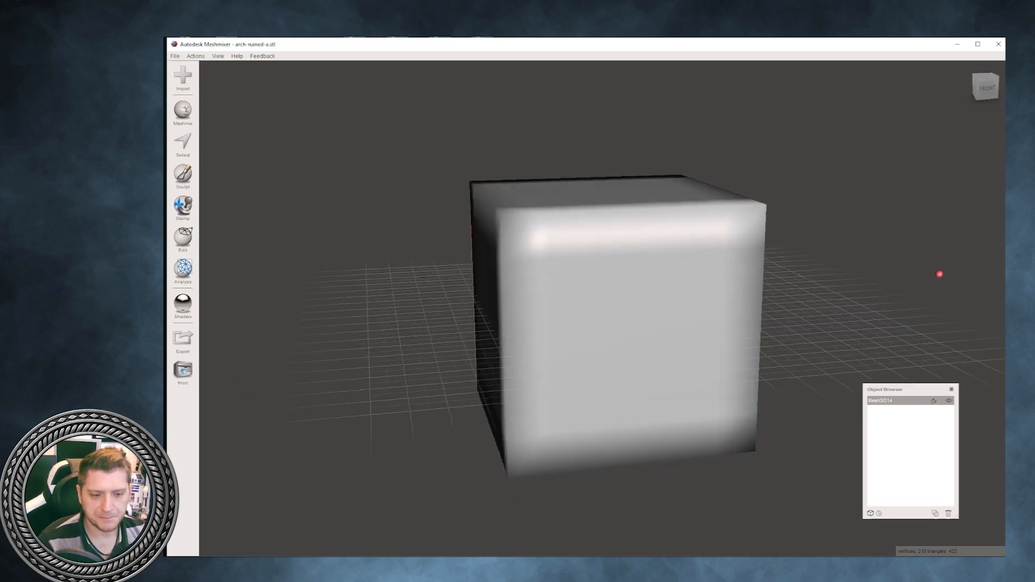
pyautogui.click(182, 238)
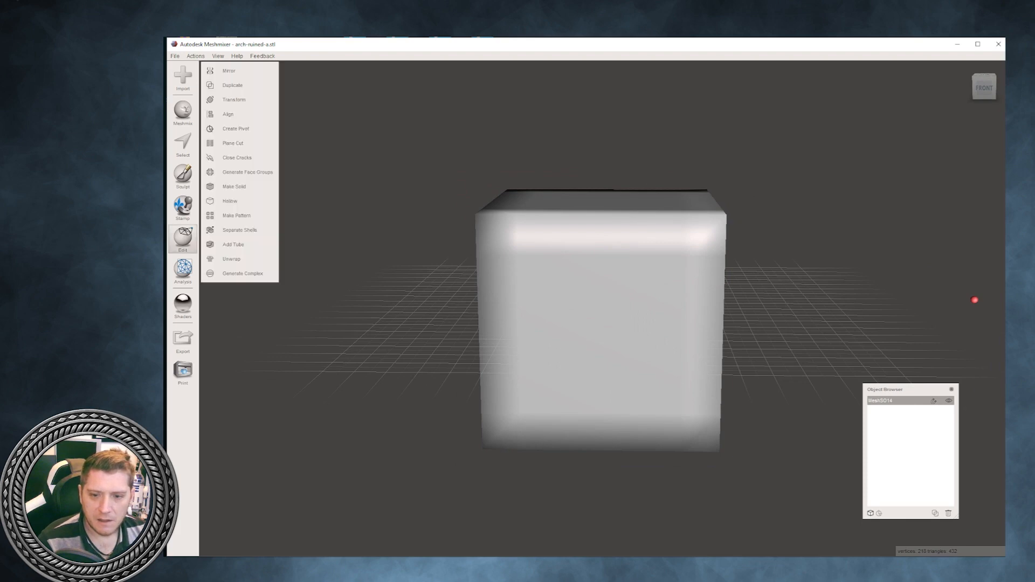
pyautogui.click(233, 143)
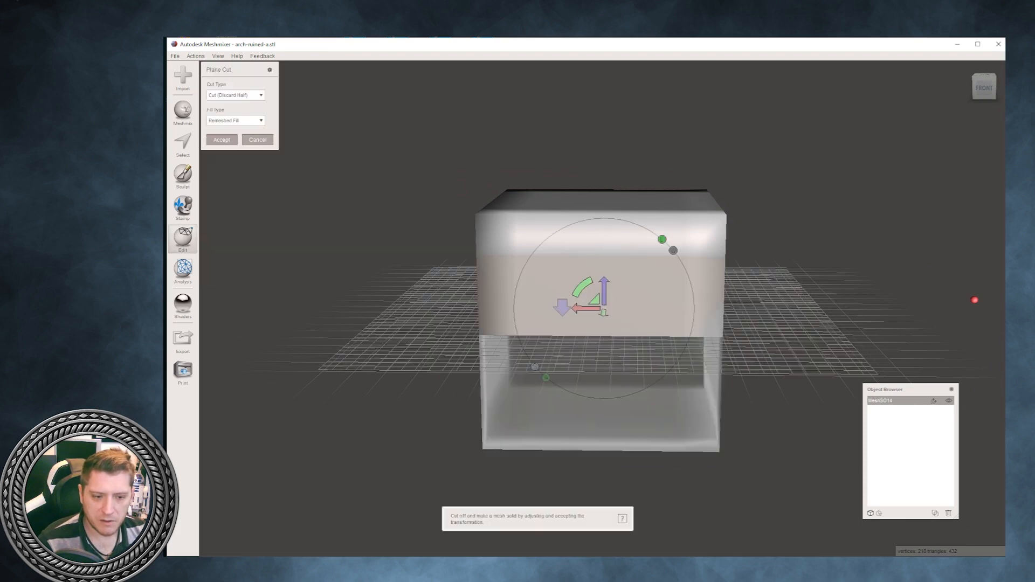
pyautogui.moveTo(975, 299); pyautogui.dragTo(958, 322, button='right')
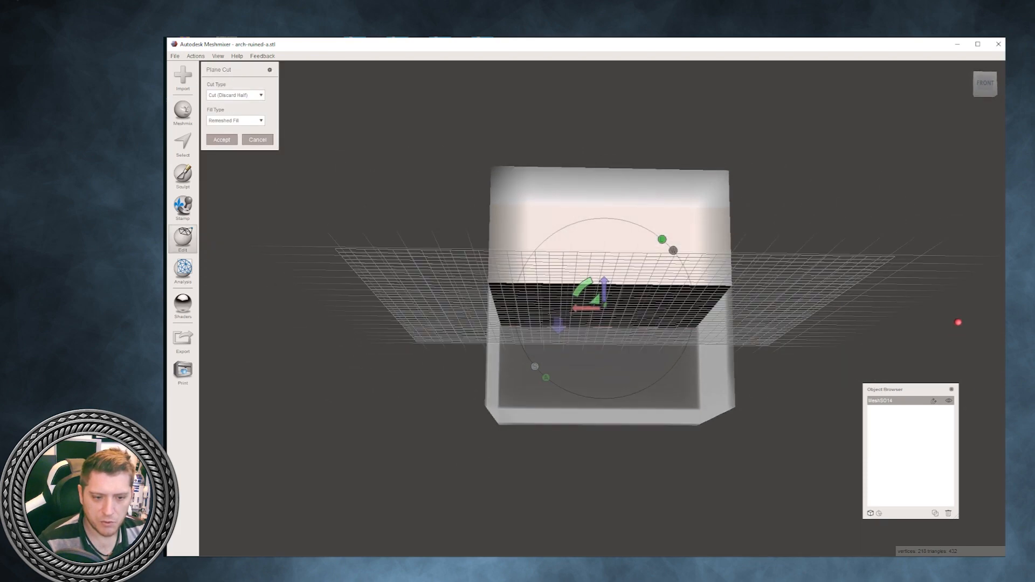
pyautogui.moveTo(583, 287); pyautogui.dragTo(654, 260)
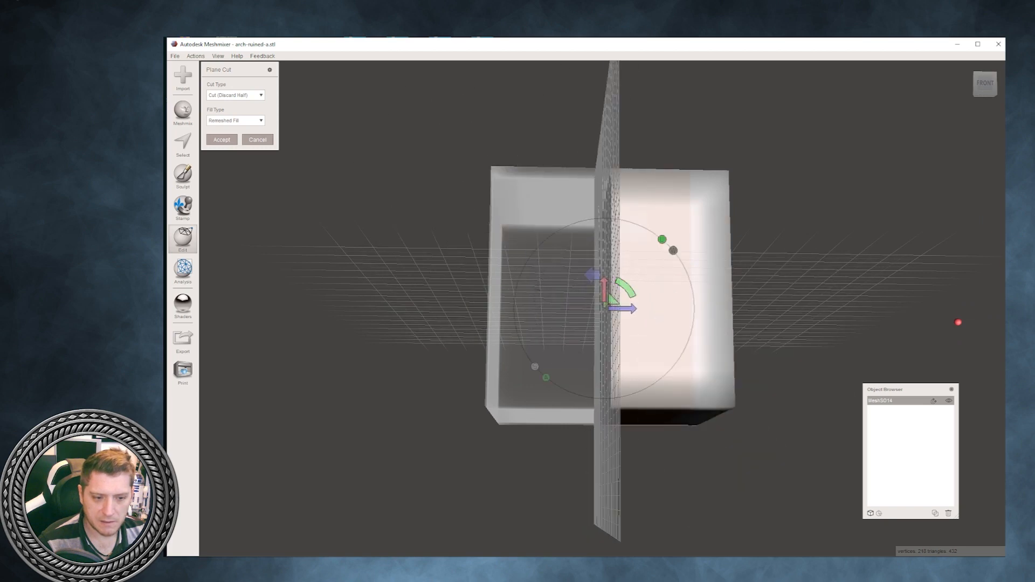
pyautogui.moveTo(771, 199); pyautogui.dragTo(920, 247, button='right')
pyautogui.moveTo(572, 293); pyautogui.dragTo(615, 307)
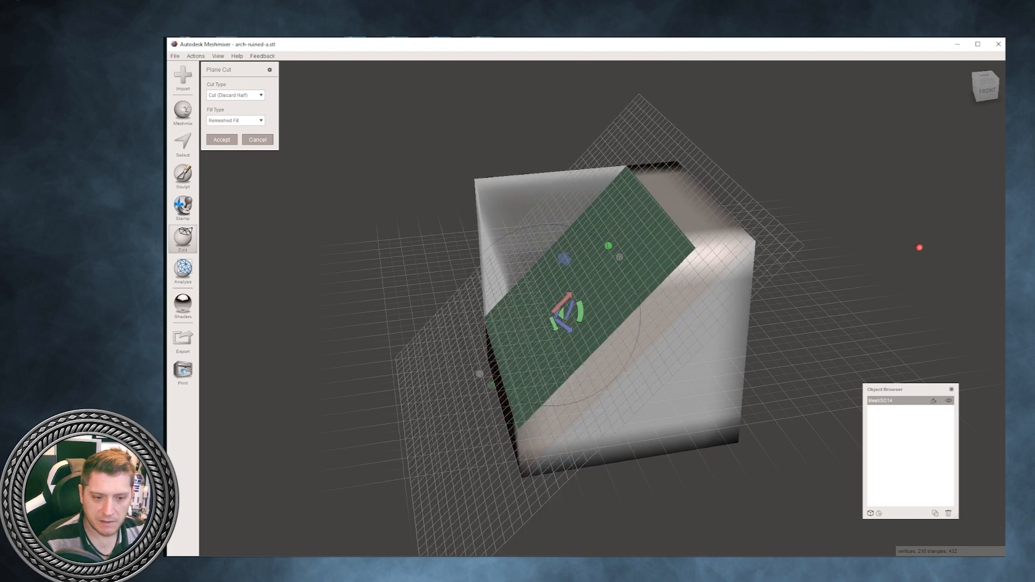
# - Shift the tilted plane outward to the cube's upper left edge and cut off only that edge
pyautogui.moveTo(552, 315); pyautogui.dragTo(563, 325)
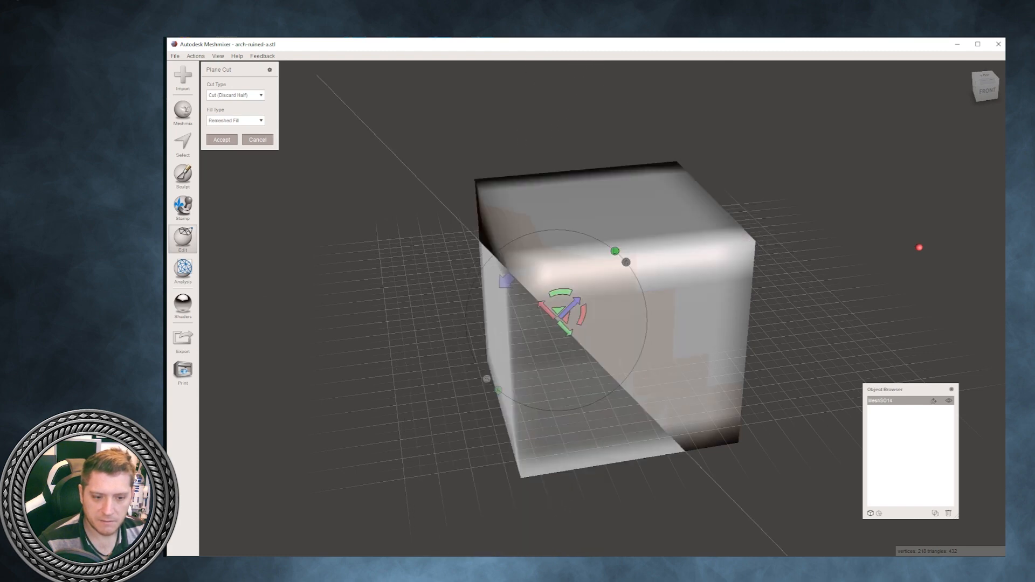
pyautogui.hotkey('ctrl', 'z')
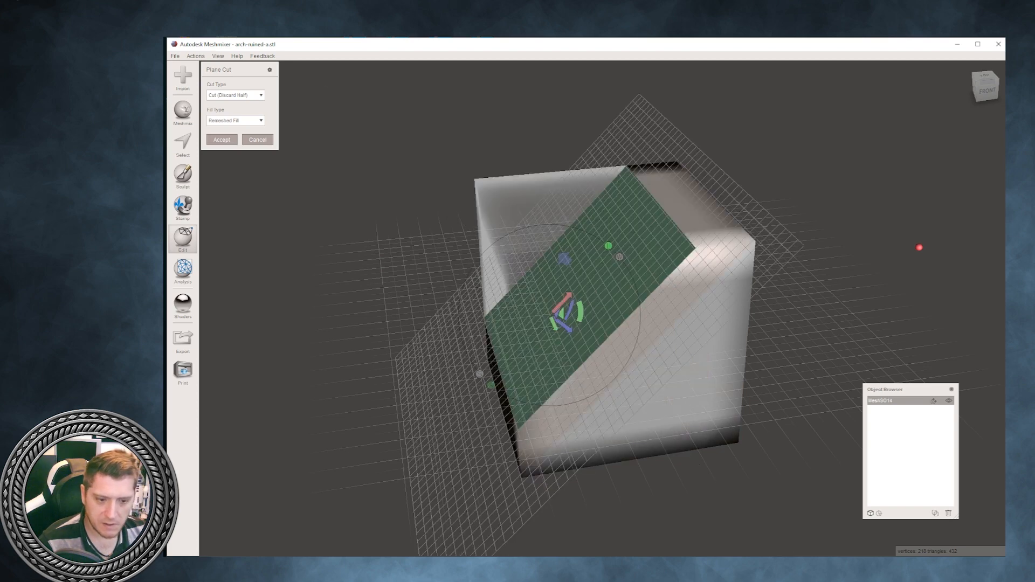
pyautogui.moveTo(565, 327); pyautogui.dragTo(505, 280)
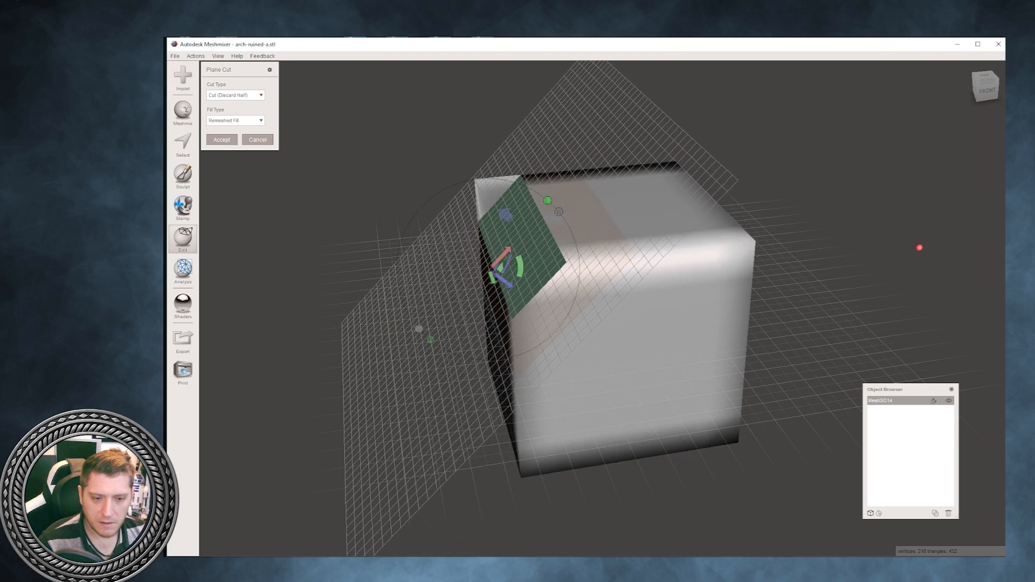
pyautogui.moveTo(507, 282)
pyautogui.mouseDown(button='right')
pyautogui.moveTo(480, 245)
pyautogui.moveTo(517, 270)
pyautogui.mouseUp(button='right')
pyautogui.click(222, 141)
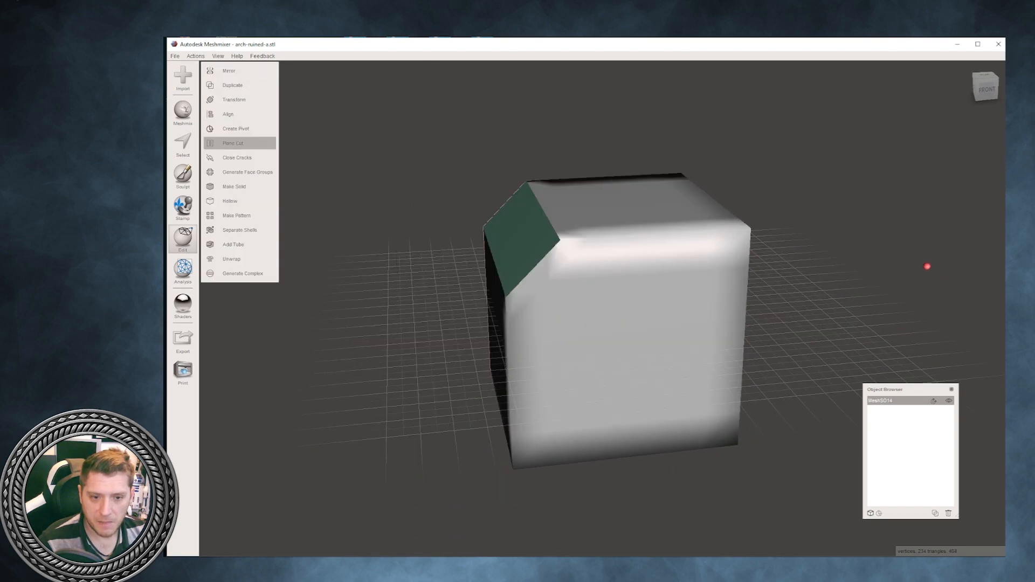
# - Bevel the cube's opposite upper edge with a second diagonal Plane Cut, discarding the corner
pyautogui.click(233, 143)
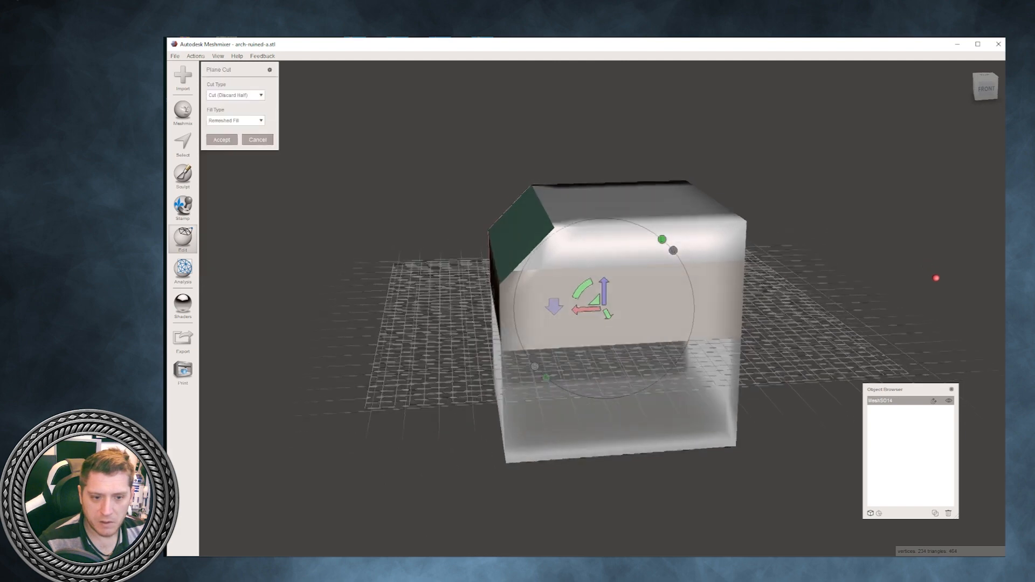
pyautogui.moveTo(582, 288); pyautogui.dragTo(605, 234)
pyautogui.moveTo(620, 292); pyautogui.dragTo(705, 205)
pyautogui.moveTo(714, 213); pyautogui.dragTo(699, 211, button='right')
pyautogui.moveTo(692, 190); pyautogui.dragTo(694, 290)
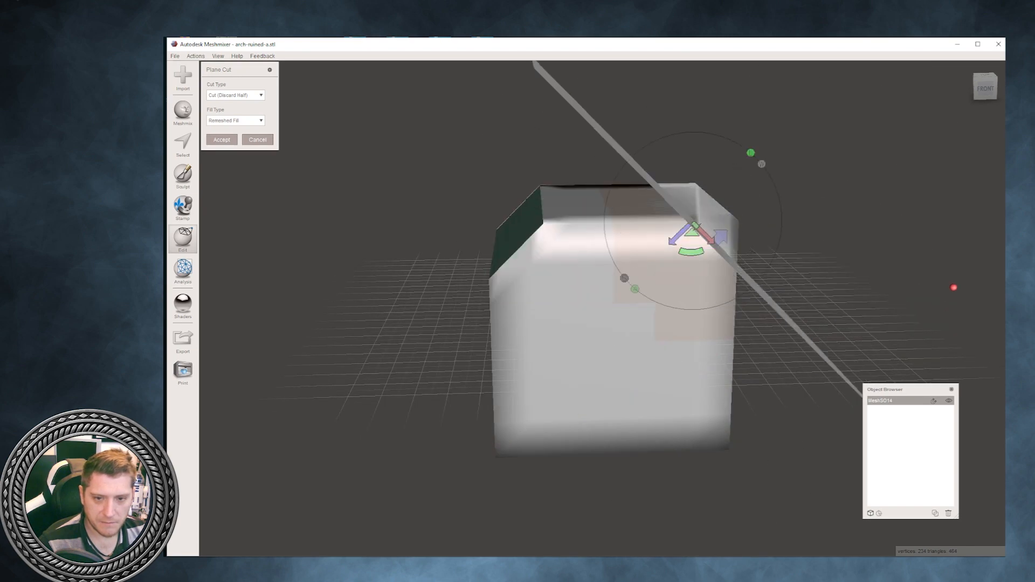
pyautogui.click(221, 140)
# - Plane Cut the block twice to discard its lower half and then the remainder just below the bevels, leaving a low slab
pyautogui.moveTo(539, 215); pyautogui.dragTo(372, 232, button='right')
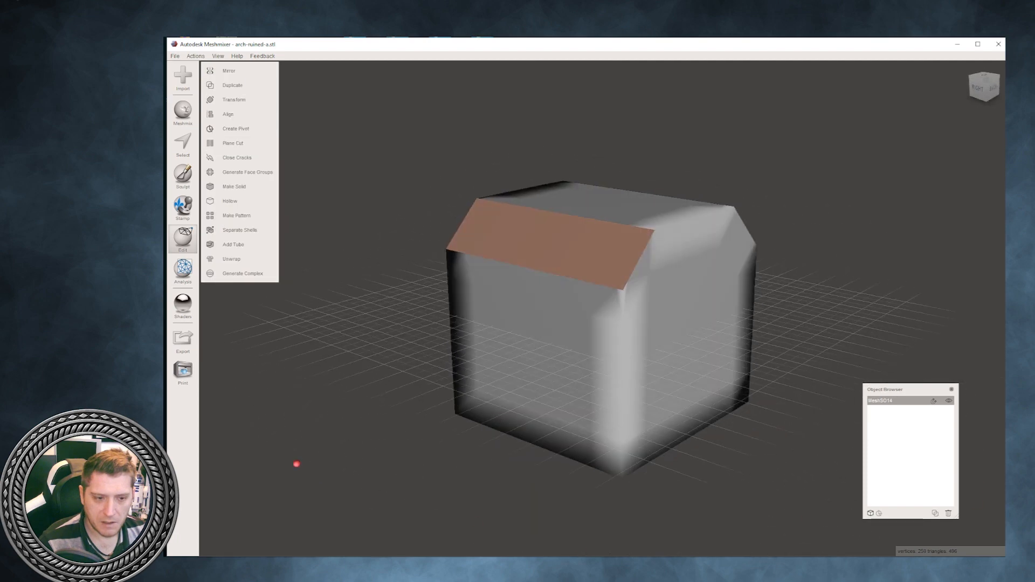
pyautogui.moveTo(296, 462); pyautogui.dragTo(210, 312, button='right')
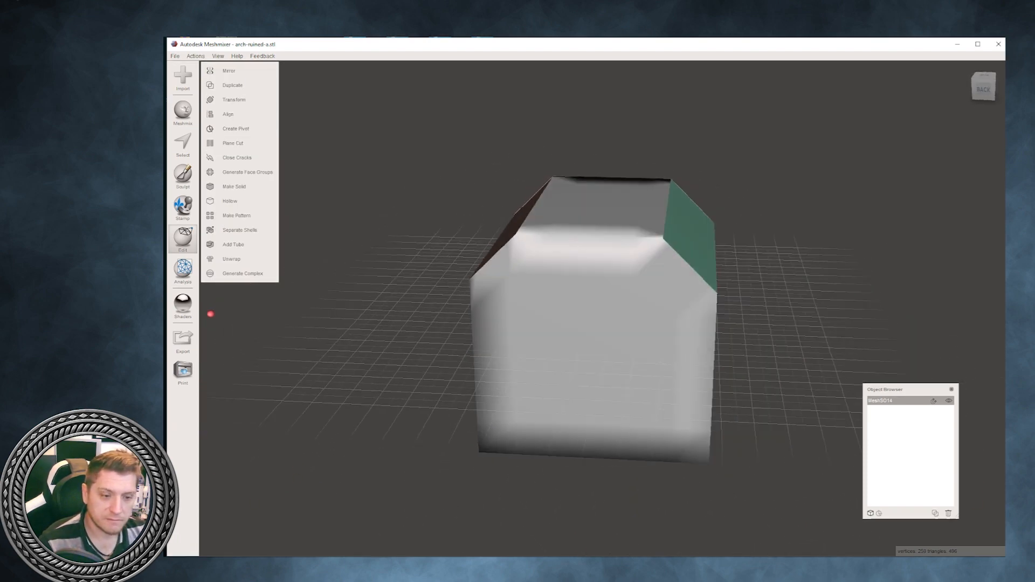
pyautogui.click(239, 144)
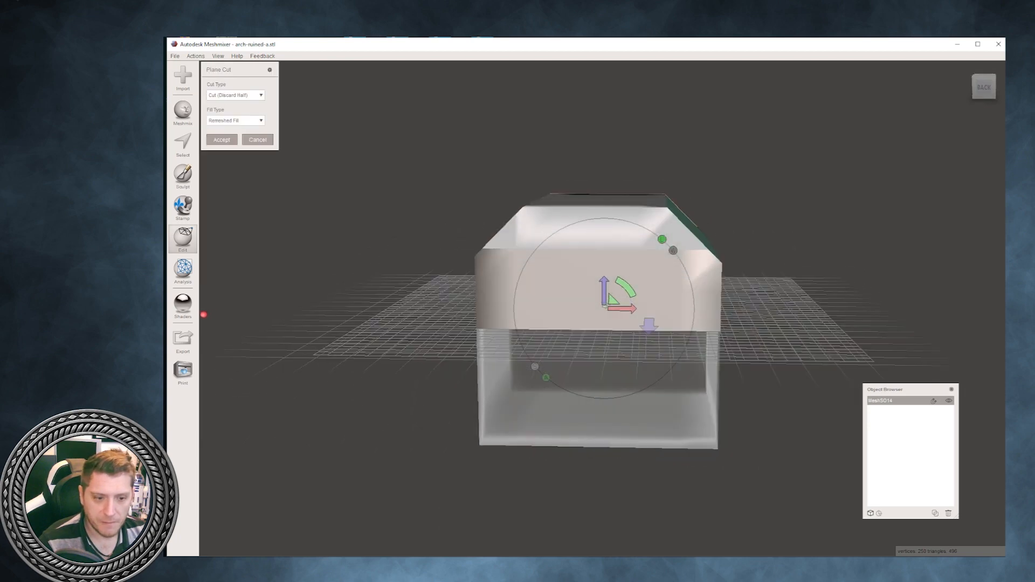
pyautogui.click(222, 140)
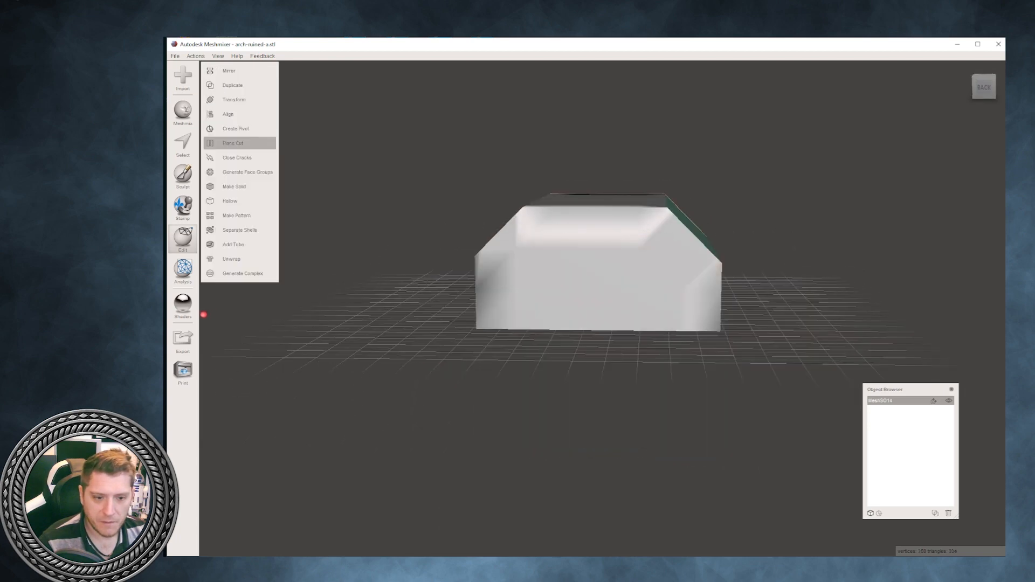
pyautogui.moveTo(203, 314); pyautogui.dragTo(448, 280, button='right')
pyautogui.click(233, 143)
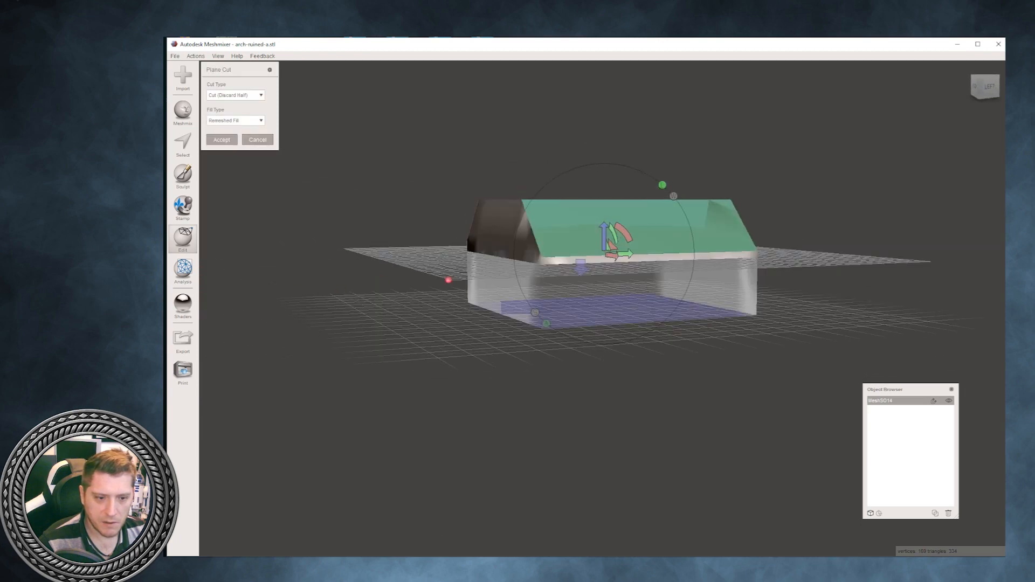
pyautogui.moveTo(624, 232); pyautogui.dragTo(627, 236)
pyautogui.press('Return')
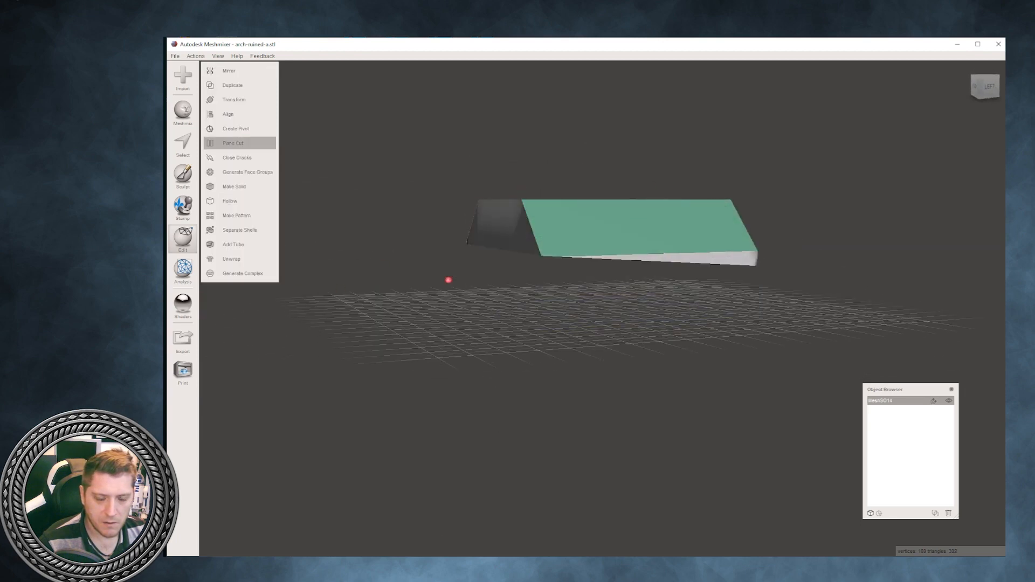
# - Select the salmon-coloured bevel face group on the slab and transform it outward along its sloping direction
pyautogui.moveTo(448, 280)
pyautogui.mouseDown(button='right')
pyautogui.moveTo(351, 335)
pyautogui.moveTo(737, 554)
pyautogui.moveTo(496, 555)
pyautogui.moveTo(509, 474)
pyautogui.moveTo(544, 548)
pyautogui.moveTo(696, 458)
pyautogui.moveTo(572, 367)
pyautogui.moveTo(545, 280)
pyautogui.moveTo(531, 404)
pyautogui.moveTo(486, 464)
pyautogui.moveTo(464, 471)
pyautogui.moveTo(469, 464)
pyautogui.mouseUp(button='right')
pyautogui.scroll(1, 545, 547)
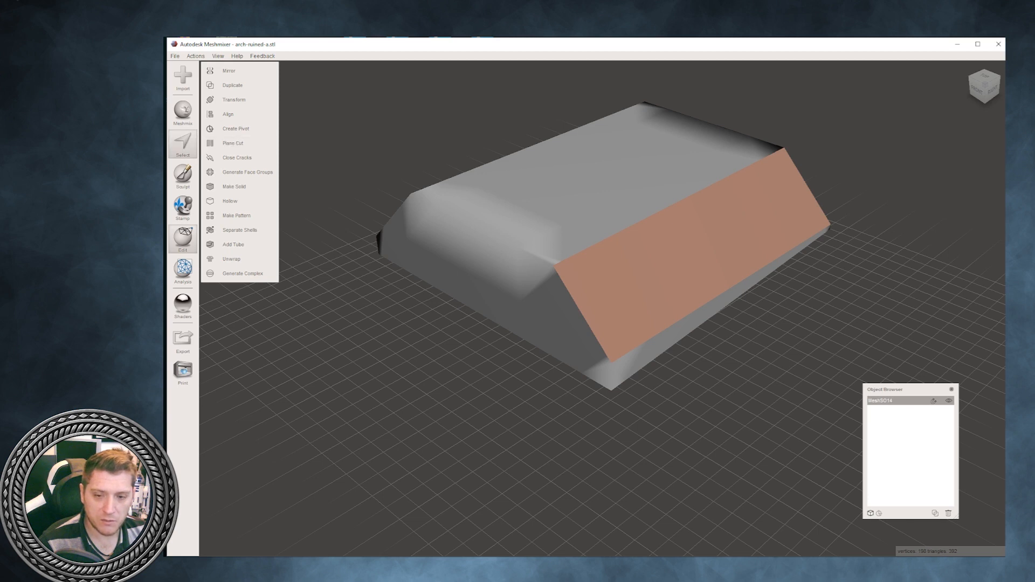
pyautogui.click(182, 142)
pyautogui.click(695, 244)
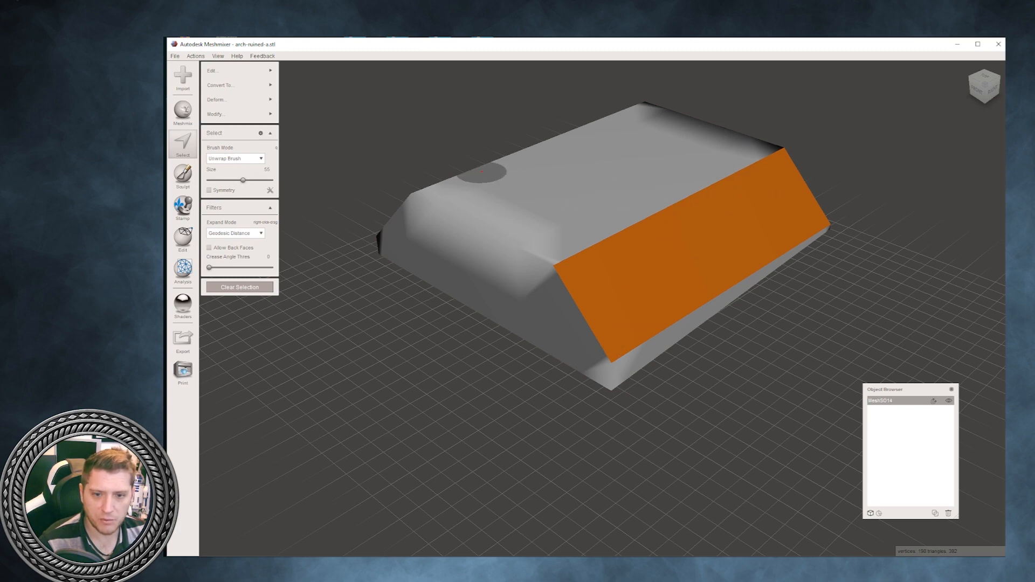
pyautogui.moveTo(241, 100)
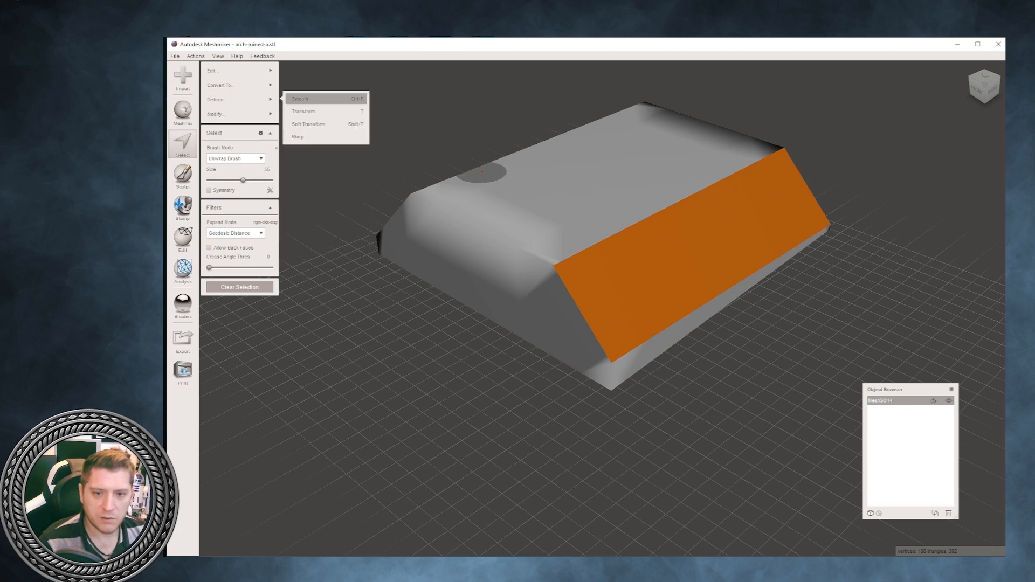
pyautogui.click(315, 112)
pyautogui.moveTo(432, 216); pyautogui.dragTo(531, 186, button='right')
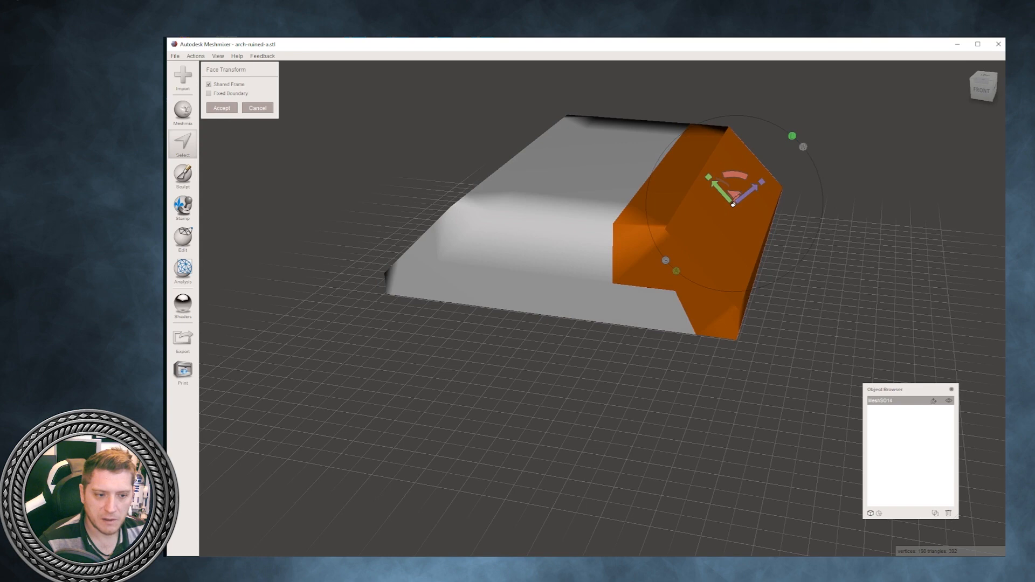
pyautogui.moveTo(751, 191); pyautogui.dragTo(782, 165)
pyautogui.moveTo(781, 165); pyautogui.dragTo(820, 108, button='right')
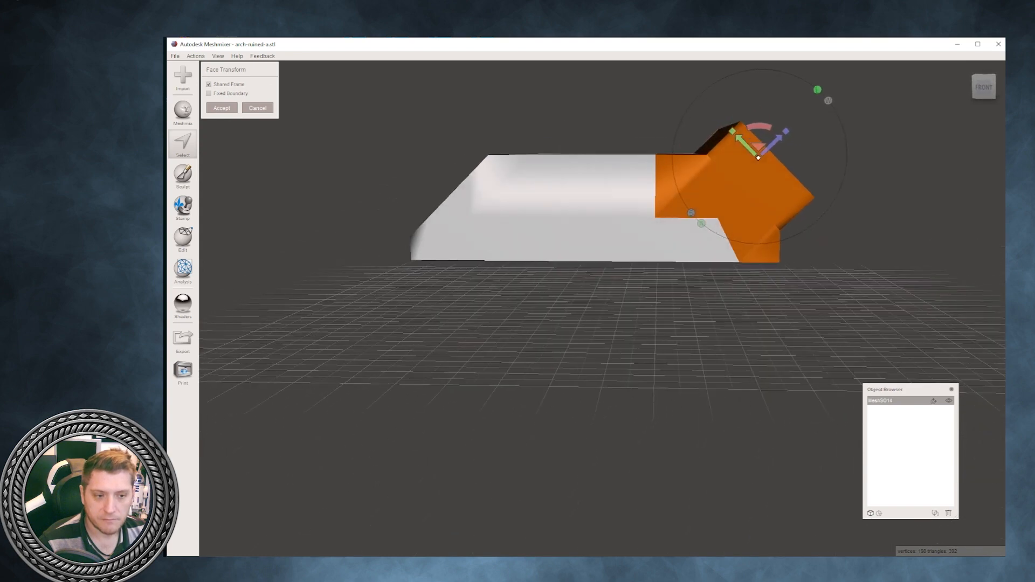
# - Rotate the extended bevel face until it lies horizontal, and raise it above the slab's top
pyautogui.moveTo(778, 139); pyautogui.dragTo(728, 67)
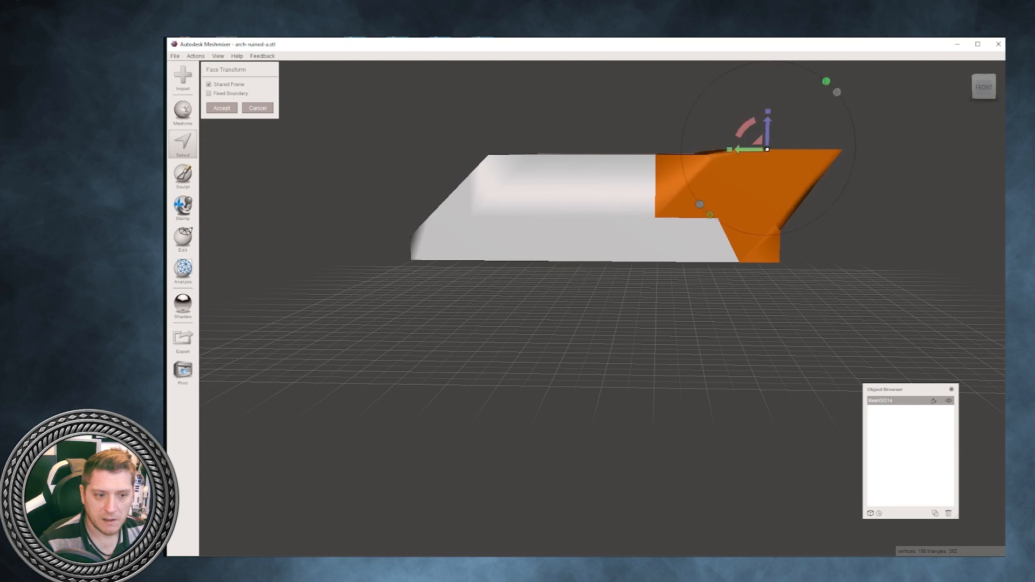
pyautogui.moveTo(768, 125); pyautogui.dragTo(767, 95)
pyautogui.moveTo(768, 96); pyautogui.dragTo(755, 146, button='right')
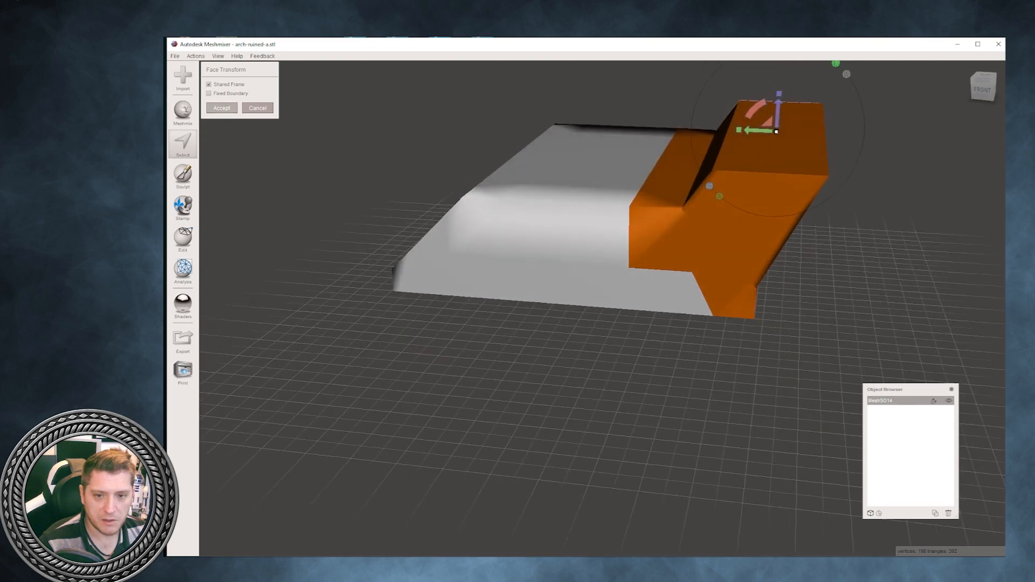
# - Accept the raised bevel face, and transform the upper face again to lift it and shift it inward toward the slab
pyautogui.click(222, 109)
pyautogui.moveTo(620, 280); pyautogui.dragTo(345, 253, button='right')
pyautogui.moveTo(464, 146); pyautogui.dragTo(830, 323, button='right')
pyautogui.click(985, 85)
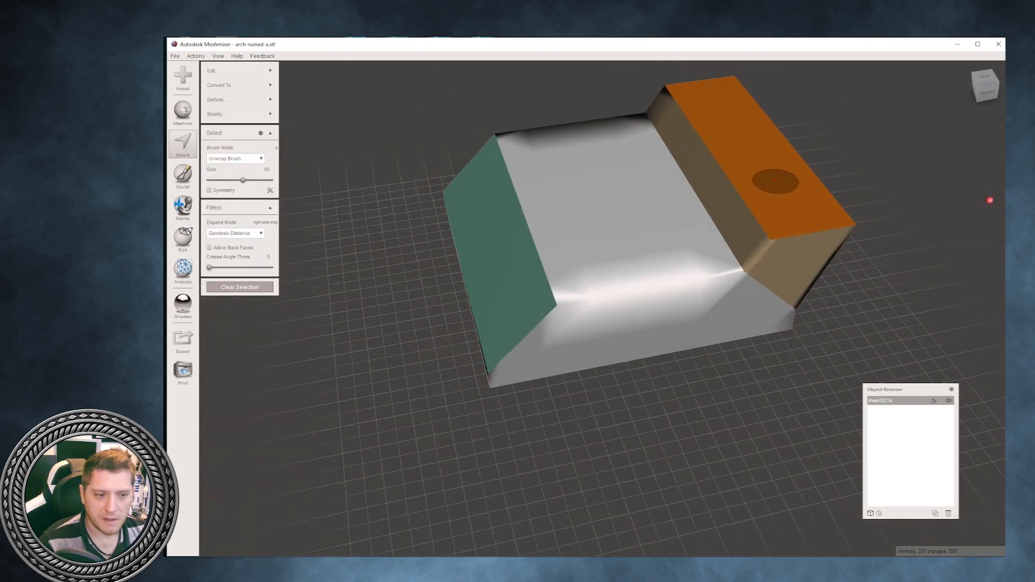
pyautogui.moveTo(259, 99)
pyautogui.click(307, 111)
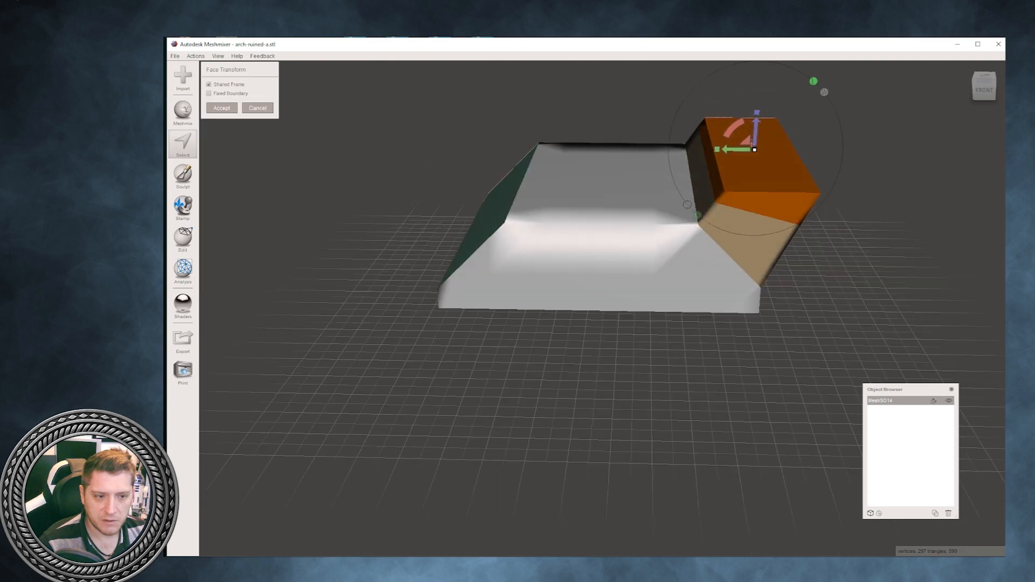
pyautogui.moveTo(756, 127); pyautogui.dragTo(712, 123)
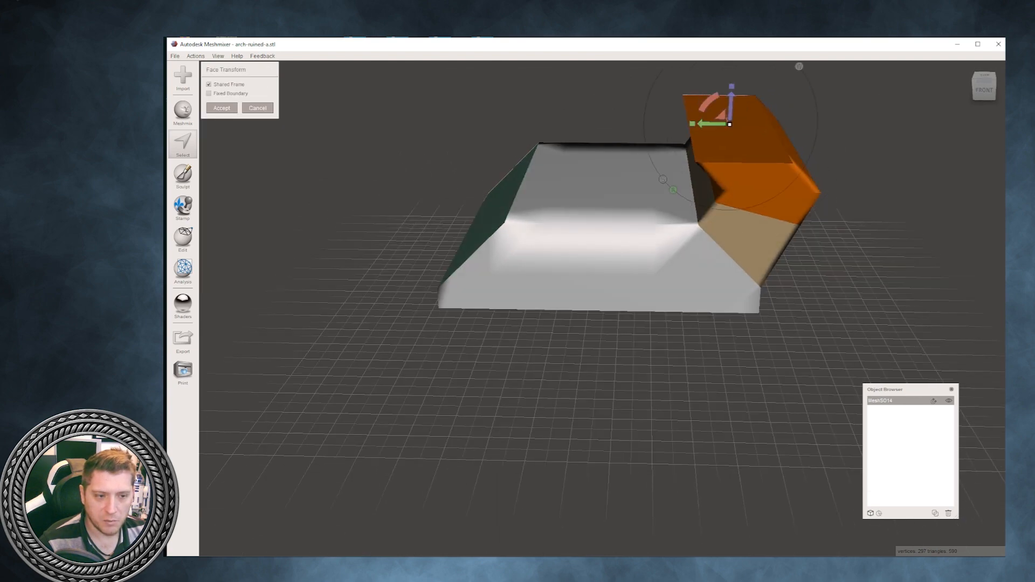
pyautogui.moveTo(712, 156); pyautogui.dragTo(712, 123, button='right')
pyautogui.click(222, 108)
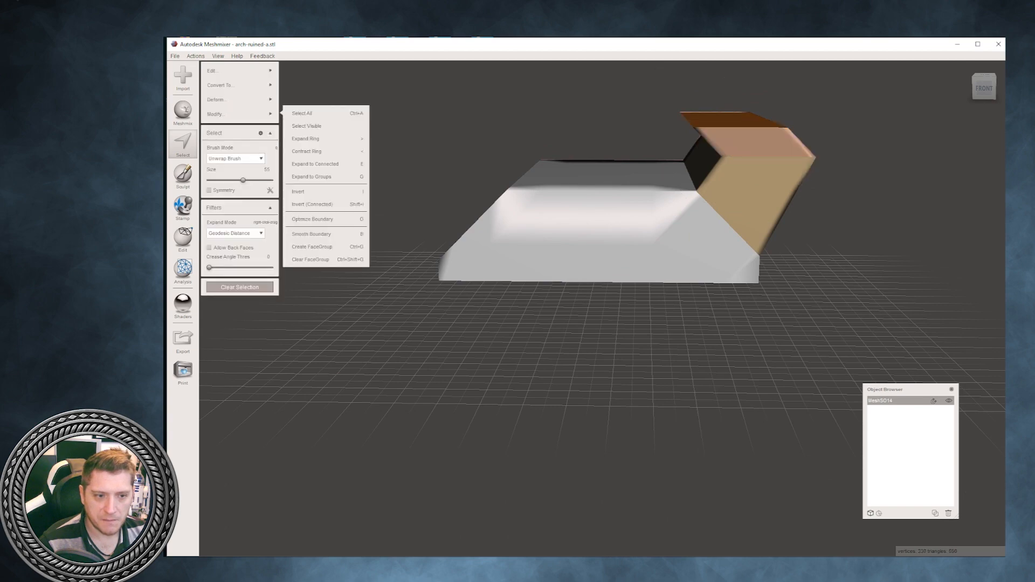
# - Transform the same end face once more, raising it and tilting it so that it leans over the slab, and accept
pyautogui.moveTo(242, 86)
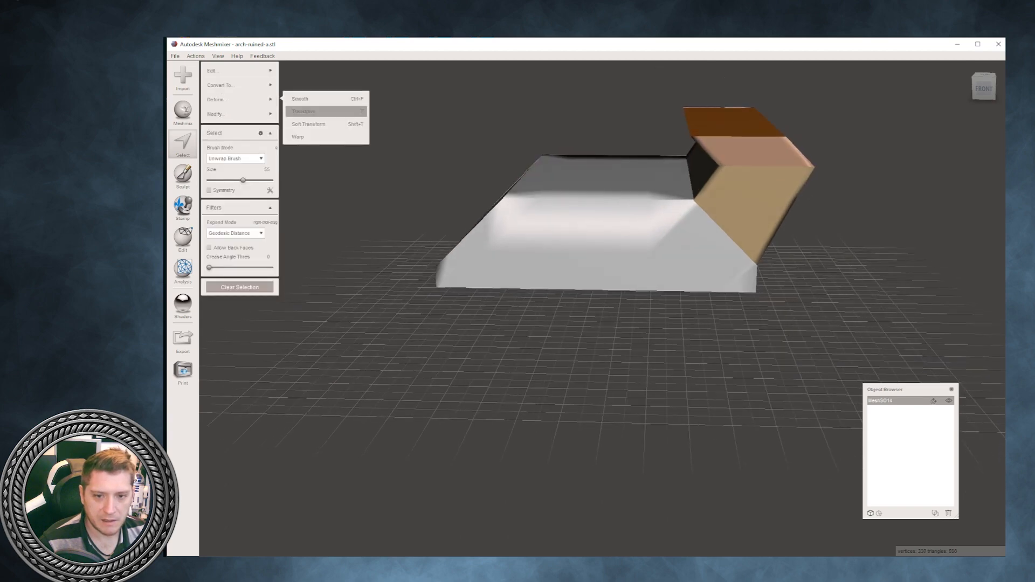
pyautogui.click(303, 111)
pyautogui.scroll(-1, 602, 309)
pyautogui.moveTo(715, 112); pyautogui.dragTo(683, 48)
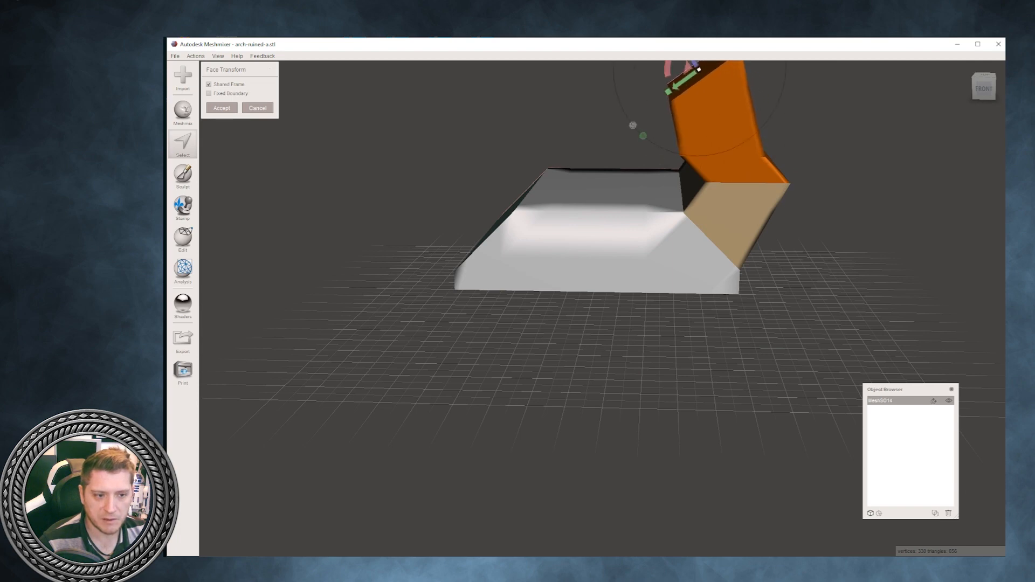
pyautogui.moveTo(631, 378); pyautogui.dragTo(201, 401, button='right')
pyautogui.scroll(-2, 604, 216)
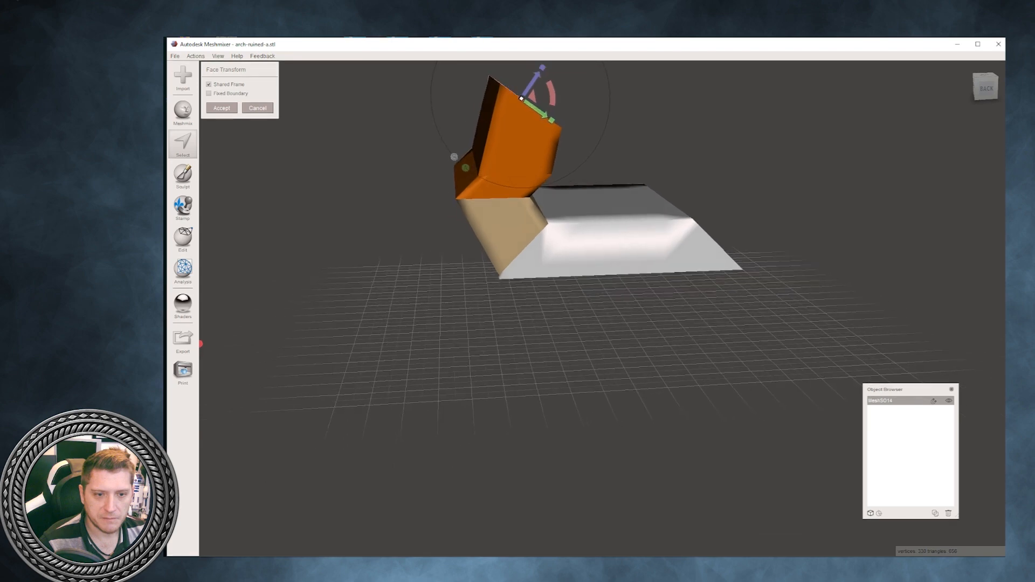
pyautogui.moveTo(542, 113); pyautogui.dragTo(562, 127)
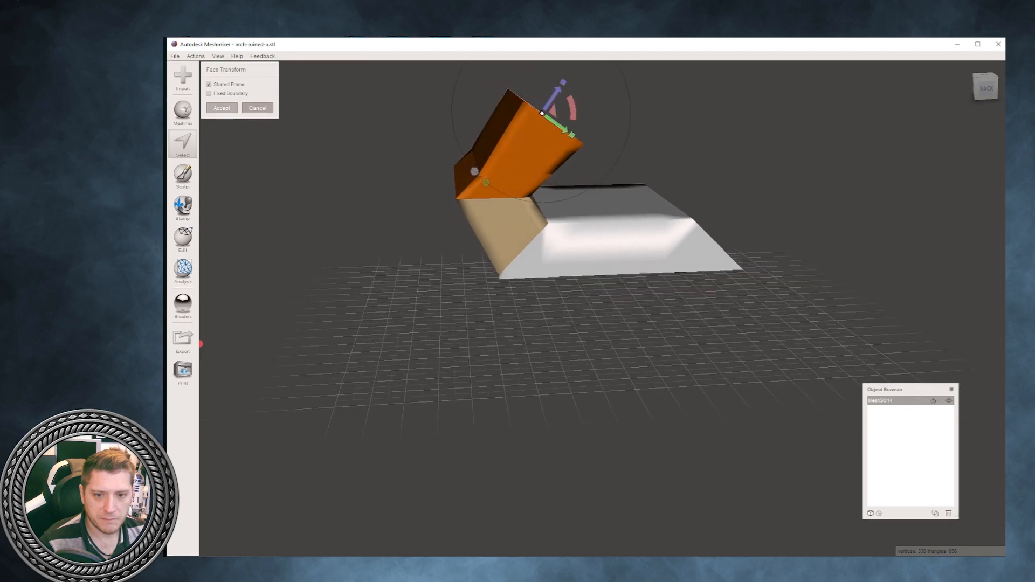
pyautogui.click(225, 108)
# - Select the entire bent mesh and clear its face groups
pyautogui.moveTo(410, 227)
pyautogui.mouseDown(button='right')
pyautogui.moveTo(501, 229)
pyautogui.moveTo(735, 144)
pyautogui.mouseUp(button='right')
pyautogui.moveTo(755, 180); pyautogui.dragTo(743, 205, button='right')
pyautogui.hotkey('ctrl', 'a')
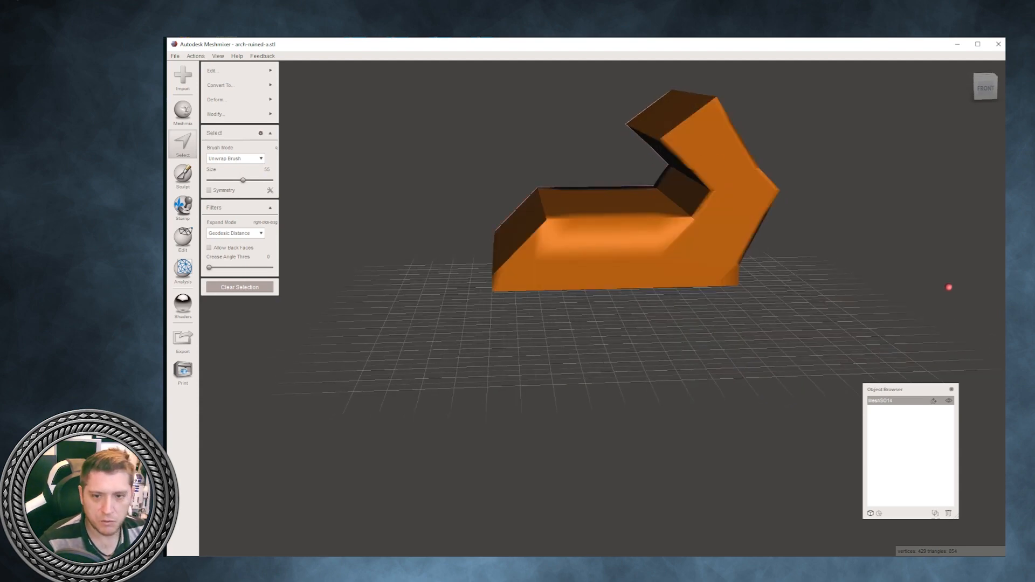
pyautogui.moveTo(241, 114)
pyautogui.click(317, 260)
pyautogui.moveTo(949, 287); pyautogui.dragTo(200, 342, button='right')
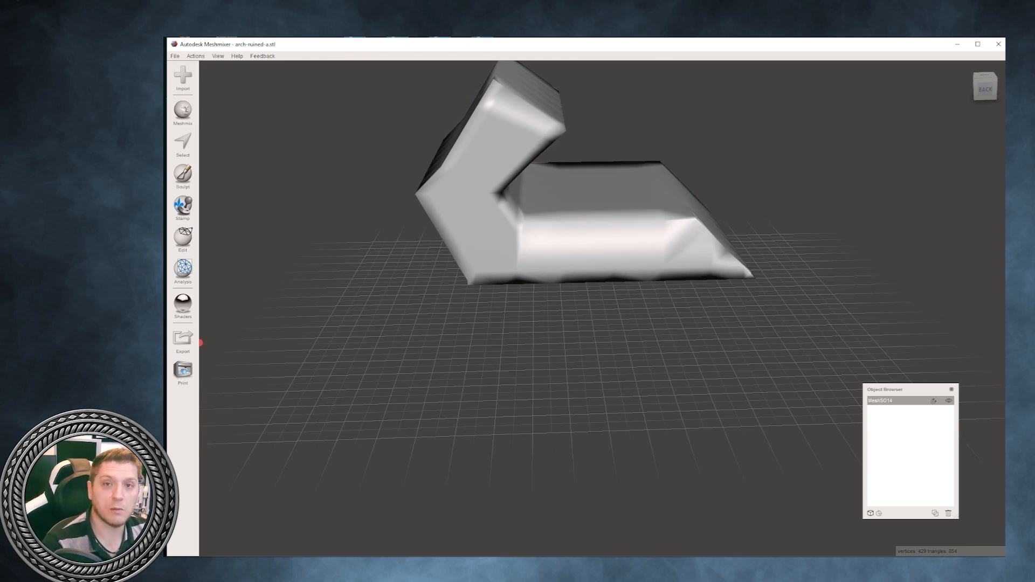
pyautogui.moveTo(201, 343)
pyautogui.mouseDown(button='right')
pyautogui.moveTo(277, 245)
pyautogui.moveTo(197, 296)
pyautogui.moveTo(201, 337)
pyautogui.mouseUp(button='right')
# - Add a new Meshmix cube primitive at its default size, and delete the old bent mesh
pyautogui.click(182, 77)
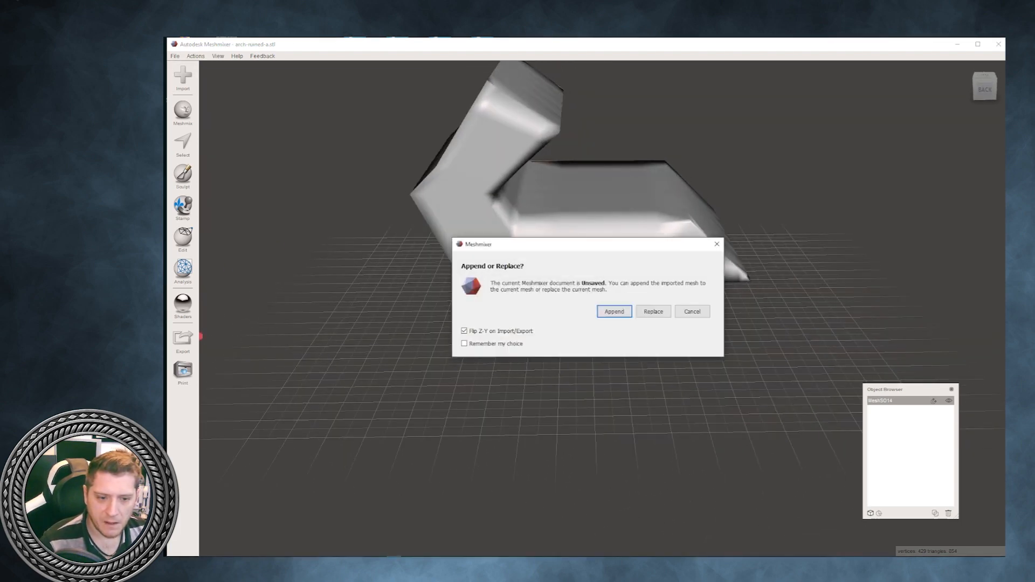
pyautogui.click(691, 311)
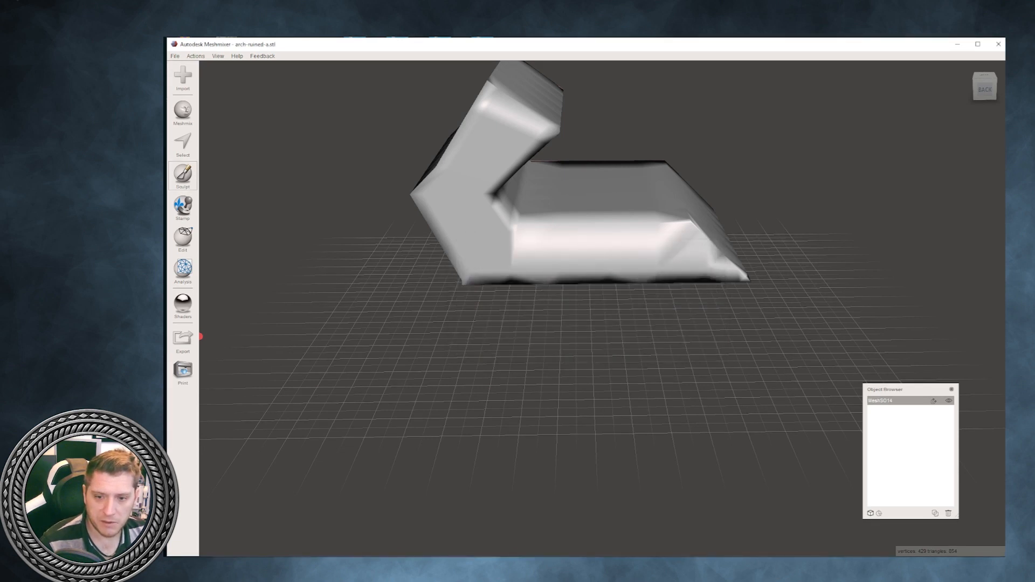
pyautogui.click(183, 113)
pyautogui.click(238, 398)
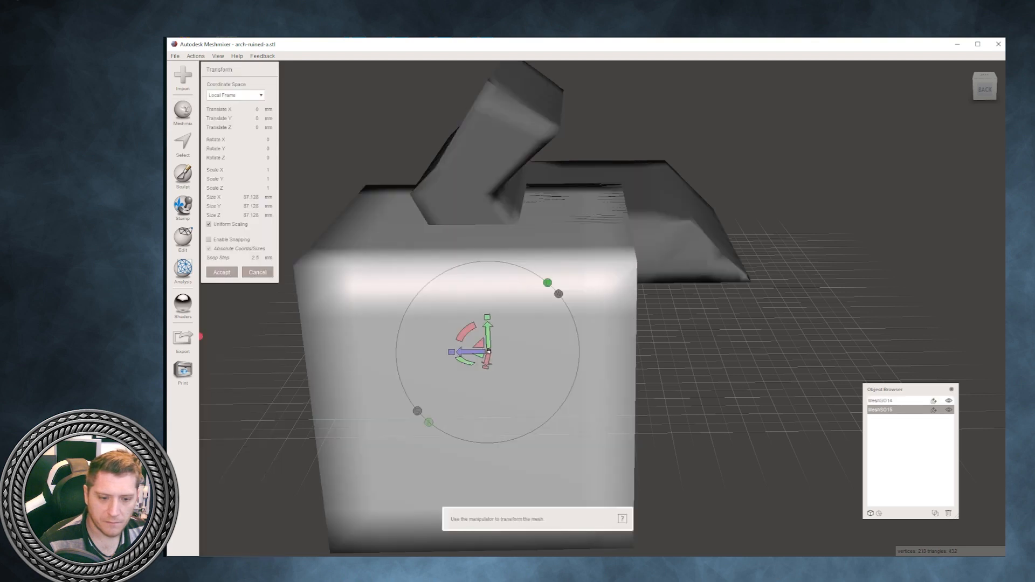
pyautogui.click(222, 272)
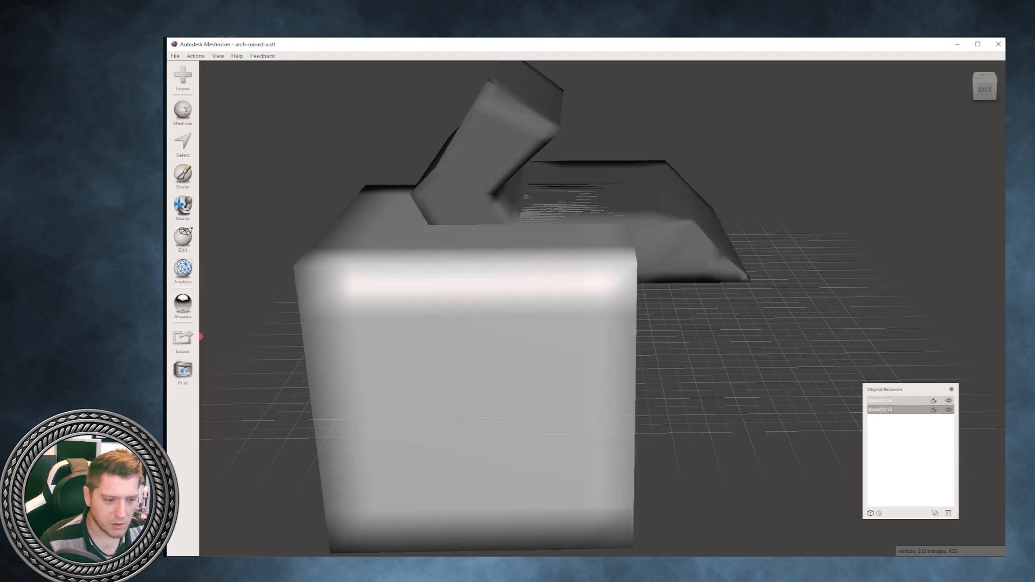
pyautogui.click(895, 401)
pyautogui.press('Delete')
pyautogui.click(895, 401)
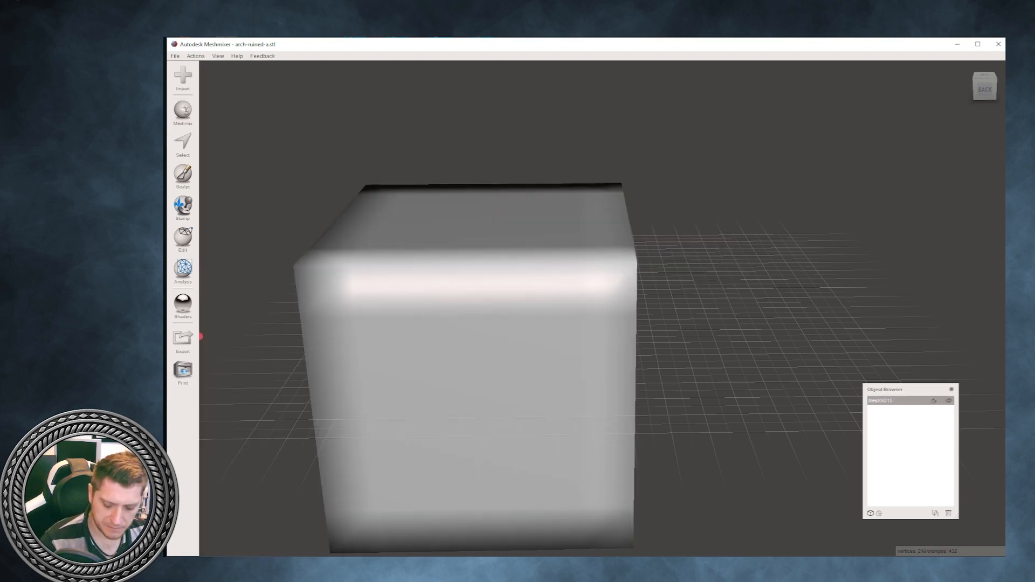
pyautogui.hotkey('ctrl', 'a')
pyautogui.click(237, 70)
pyautogui.click(217, 56)
pyautogui.click(218, 56)
pyautogui.click(240, 76)
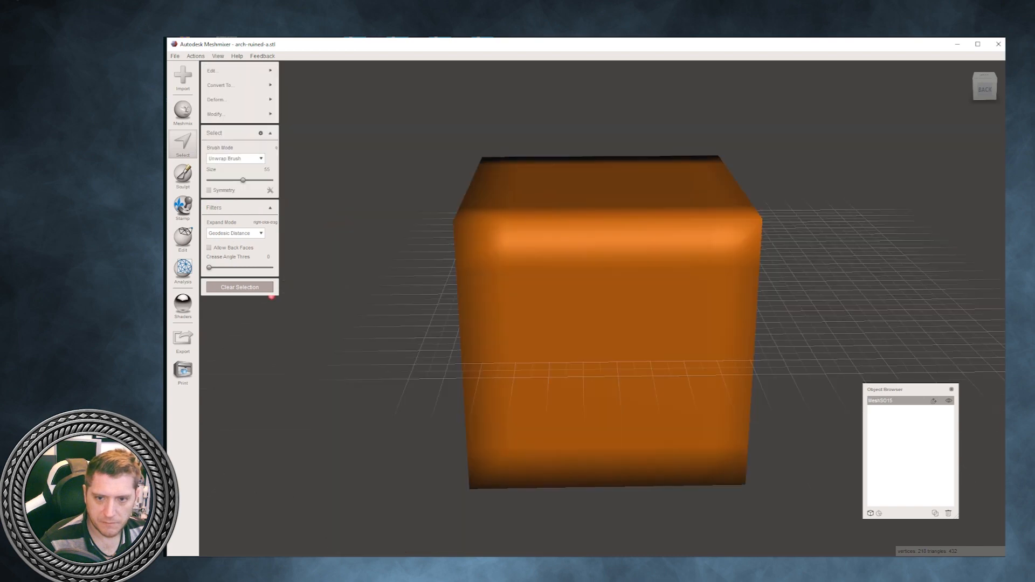
pyautogui.moveTo(236, 347); pyautogui.dragTo(409, 452, button='right')
pyautogui.click(238, 287)
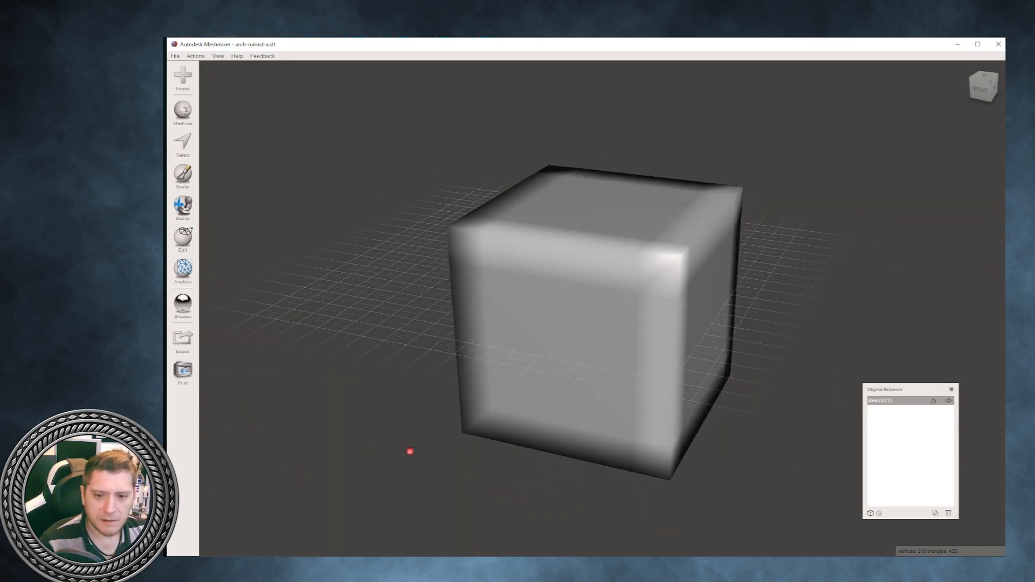
# - Duplicate the cube and make the copy the active object
pyautogui.click(183, 238)
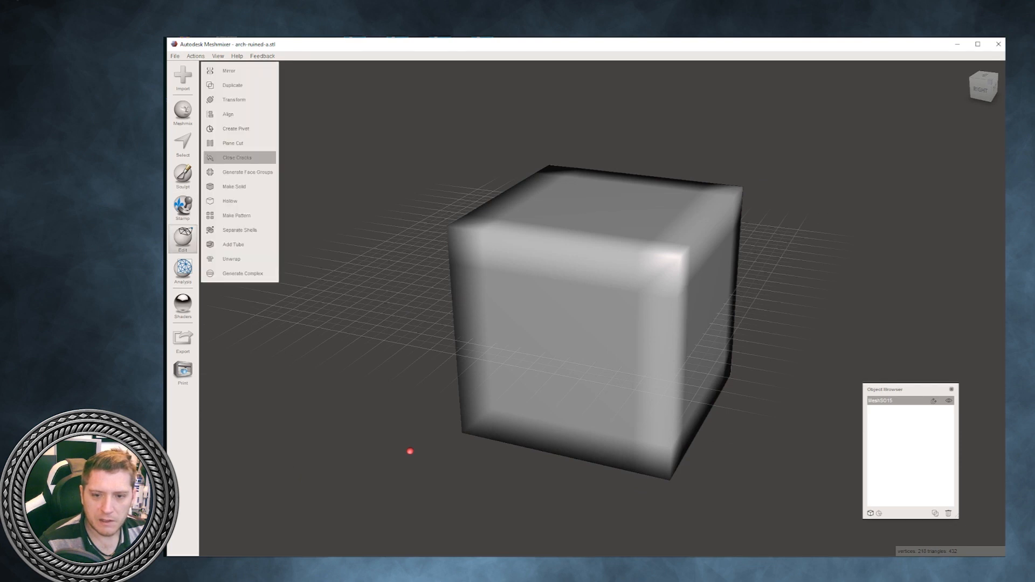
pyautogui.click(233, 85)
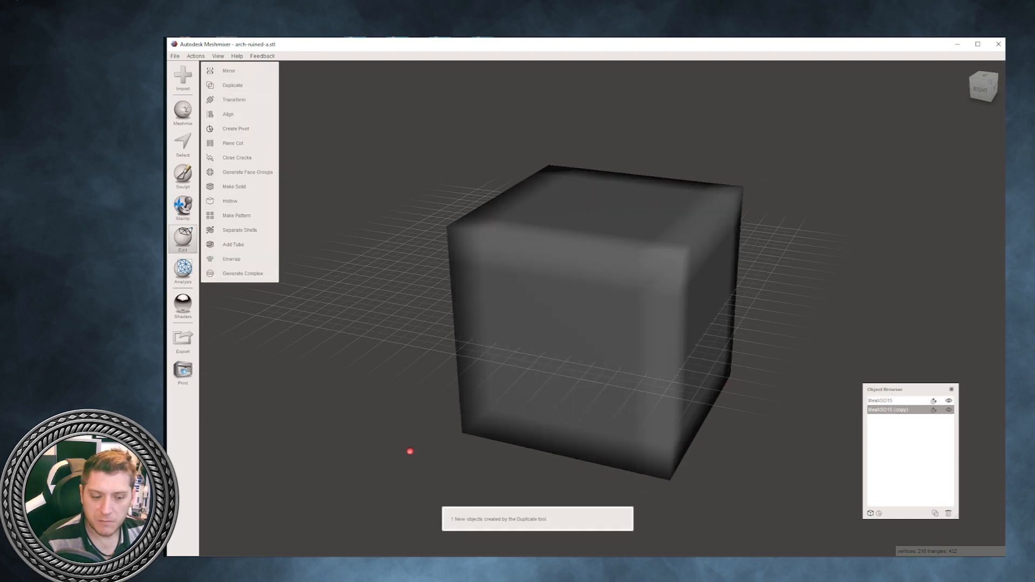
pyautogui.click(890, 401)
pyautogui.click(889, 410)
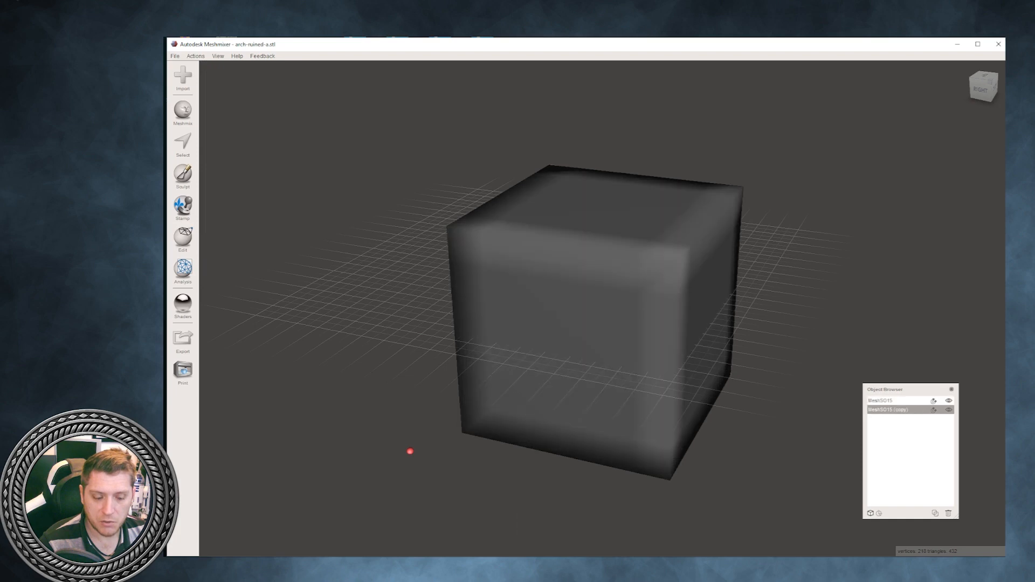
# - Offset the cube copy about 13.5 mm in X, -9.5 mm in Y and also in negative Z, overlapping the original
pyautogui.click(182, 237)
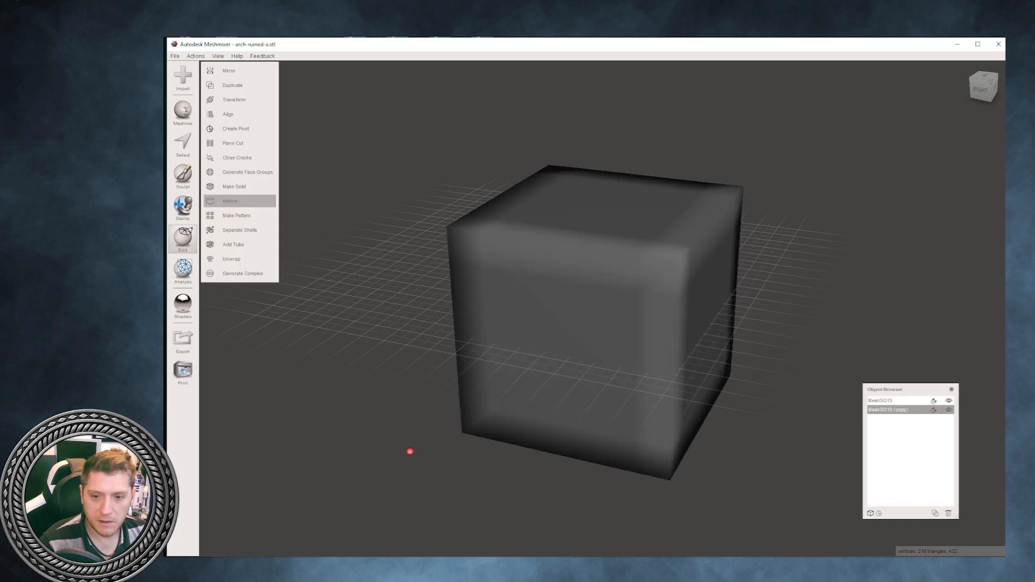
pyautogui.click(241, 100)
pyautogui.moveTo(367, 353); pyautogui.dragTo(172, 350, button='right')
pyautogui.moveTo(588, 312); pyautogui.dragTo(555, 318)
pyautogui.moveTo(555, 319); pyautogui.dragTo(520, 296, button='right')
pyautogui.moveTo(571, 291); pyautogui.dragTo(571, 316)
pyautogui.moveTo(571, 316); pyautogui.dragTo(308, 310, button='right')
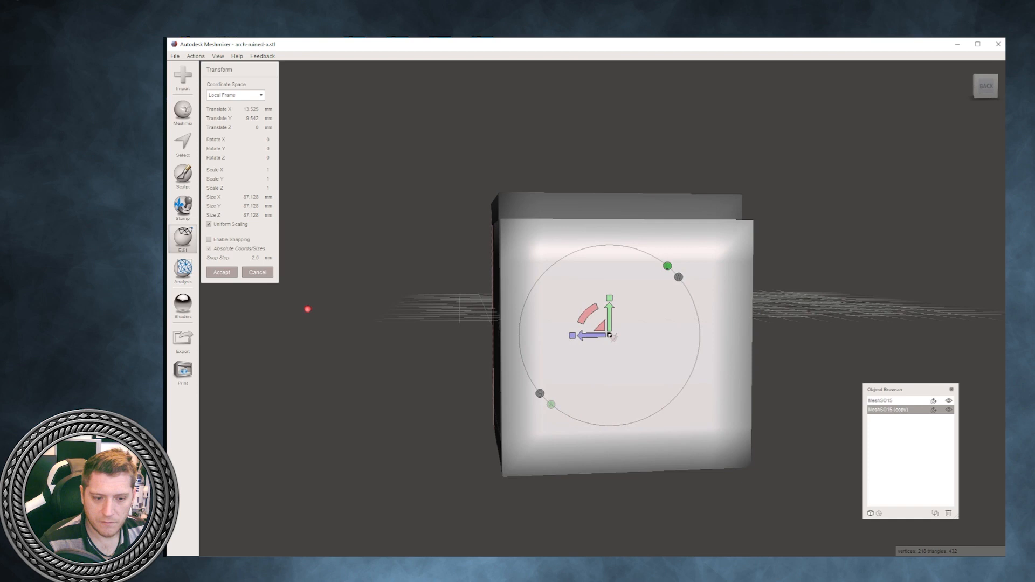
pyautogui.moveTo(592, 335); pyautogui.dragTo(613, 335)
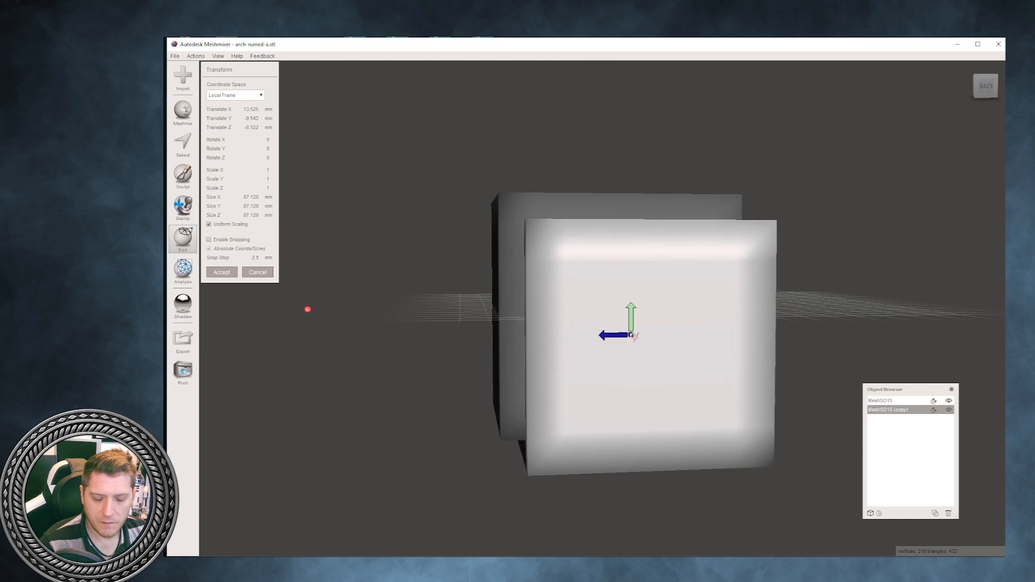
pyautogui.moveTo(613, 335); pyautogui.dragTo(857, 344, button='right')
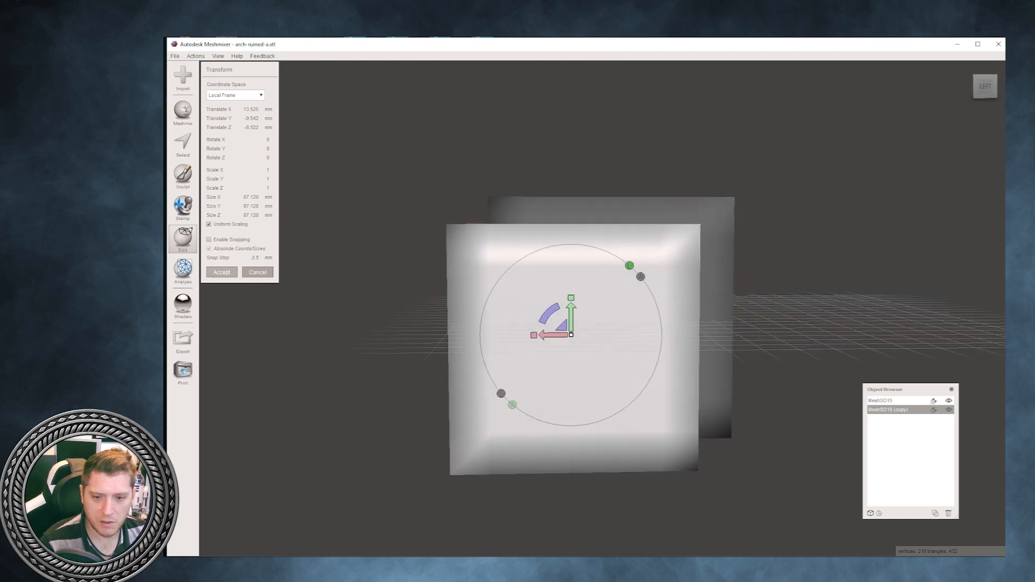
pyautogui.click(222, 273)
# - Alternate the active object between the original cube and its offset copy to compare them
pyautogui.moveTo(388, 270); pyautogui.dragTo(388, 326, button='right')
pyautogui.click(572, 253)
pyautogui.click(572, 313)
pyautogui.click(572, 253)
pyautogui.click(571, 313)
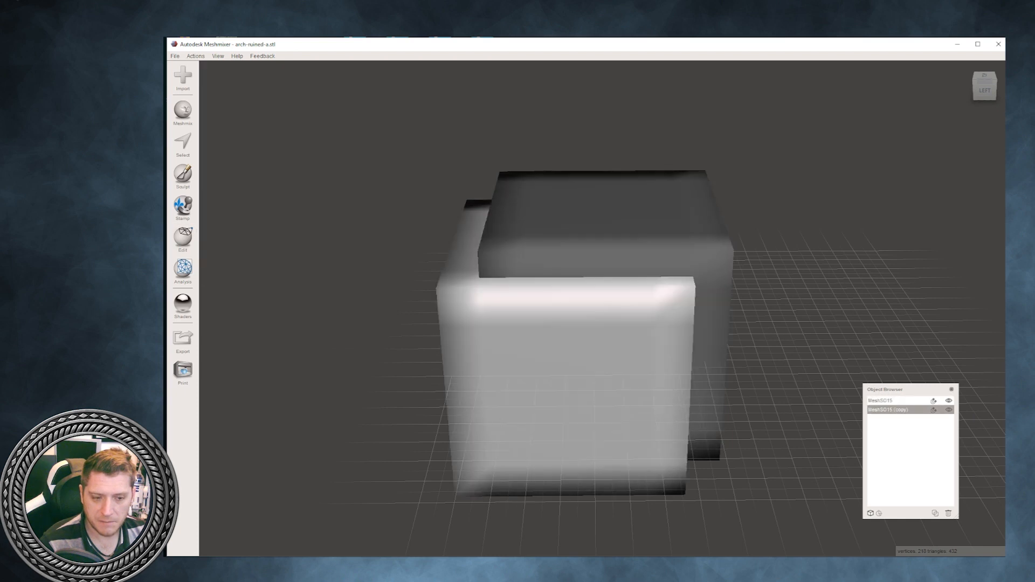
pyautogui.click(572, 253)
pyautogui.click(572, 313)
# - Select the original cube first and add the copy, and subtract the copy with Boolean Difference
pyautogui.click(572, 254)
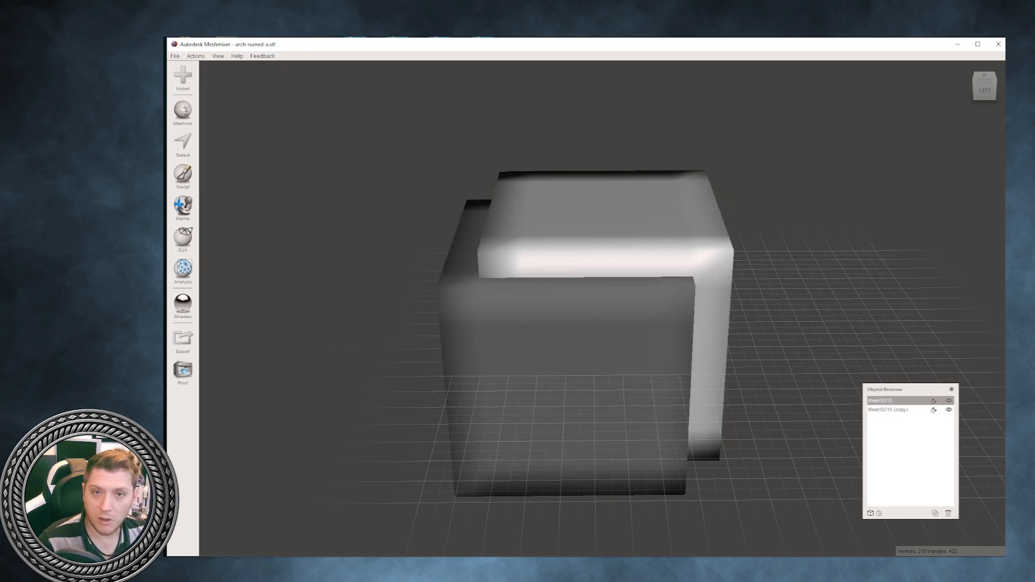
pyautogui.moveTo(571, 254); pyautogui.dragTo(598, 254, button='right')
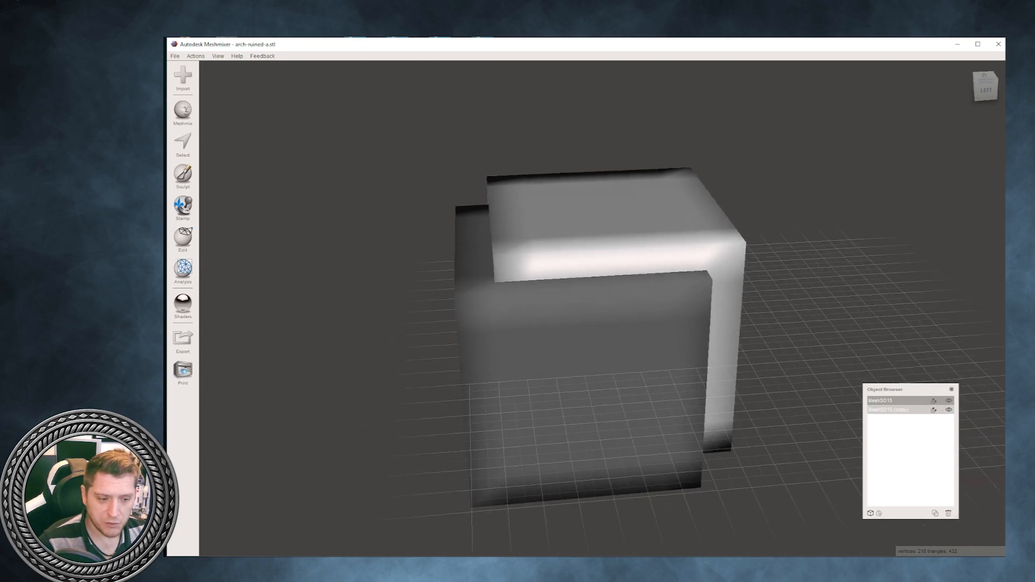
pyautogui.keyDown('shift'); pyautogui.click(888, 410); pyautogui.keyUp('shift')
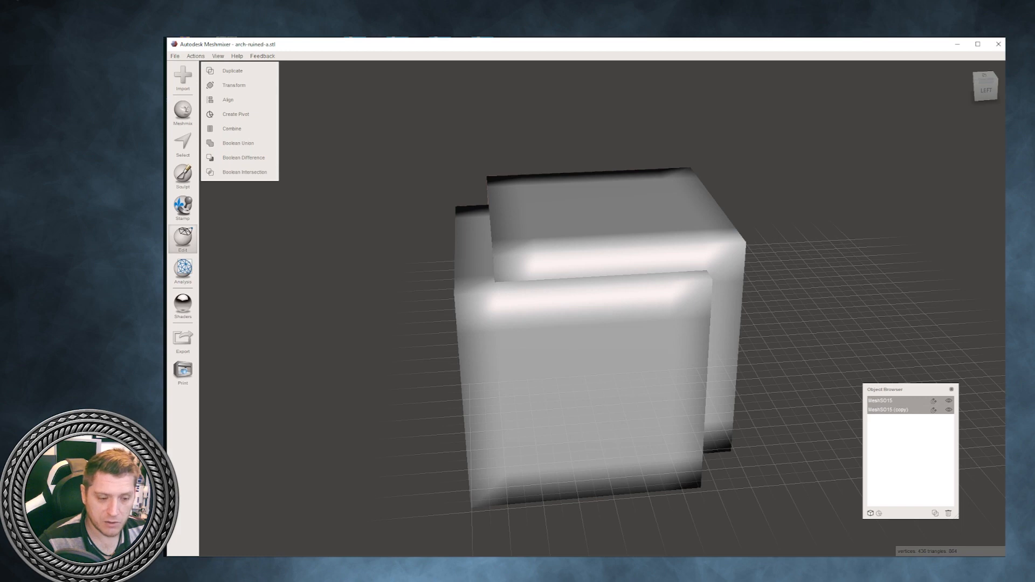
pyautogui.moveTo(588, 302)
pyautogui.mouseDown(button='right')
pyautogui.moveTo(566, 280)
pyautogui.moveTo(587, 293)
pyautogui.mouseUp(button='right')
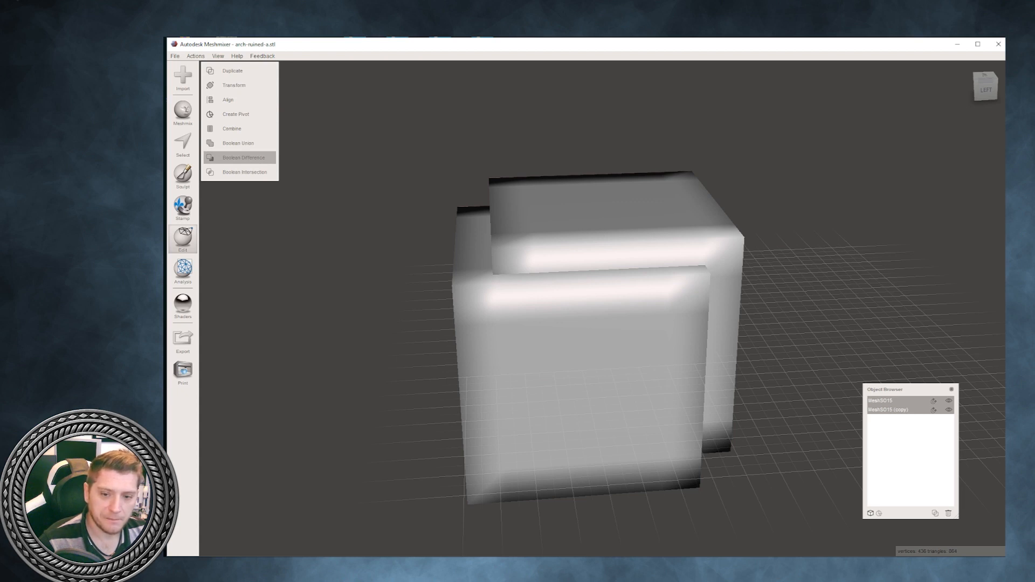
pyautogui.click(243, 157)
pyautogui.moveTo(226, 362); pyautogui.dragTo(410, 221, button='right')
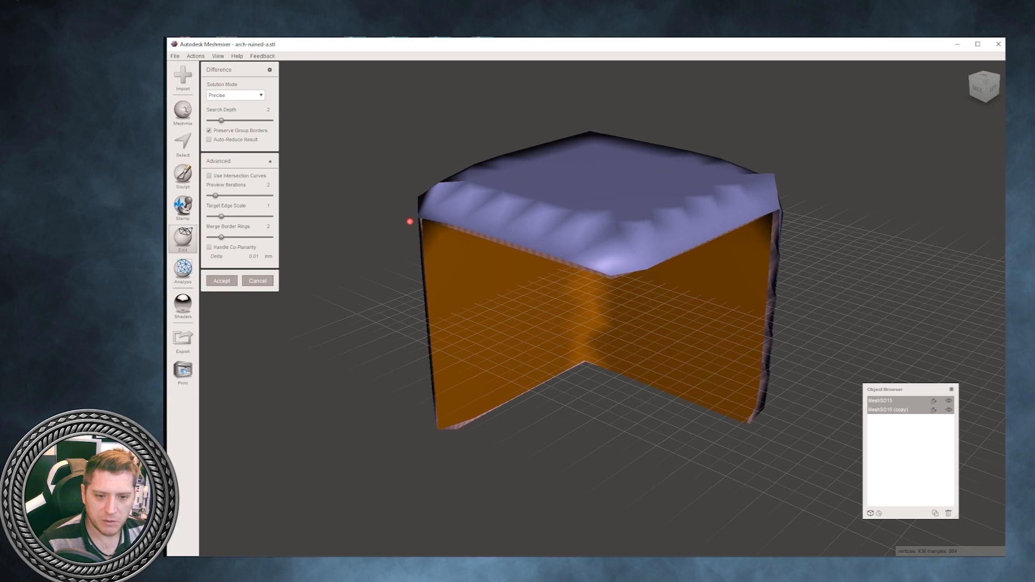
# - Set the difference's Target Edge Scale to 0.25 and accept the Boolean
pyautogui.moveTo(221, 216); pyautogui.dragTo(209, 216)
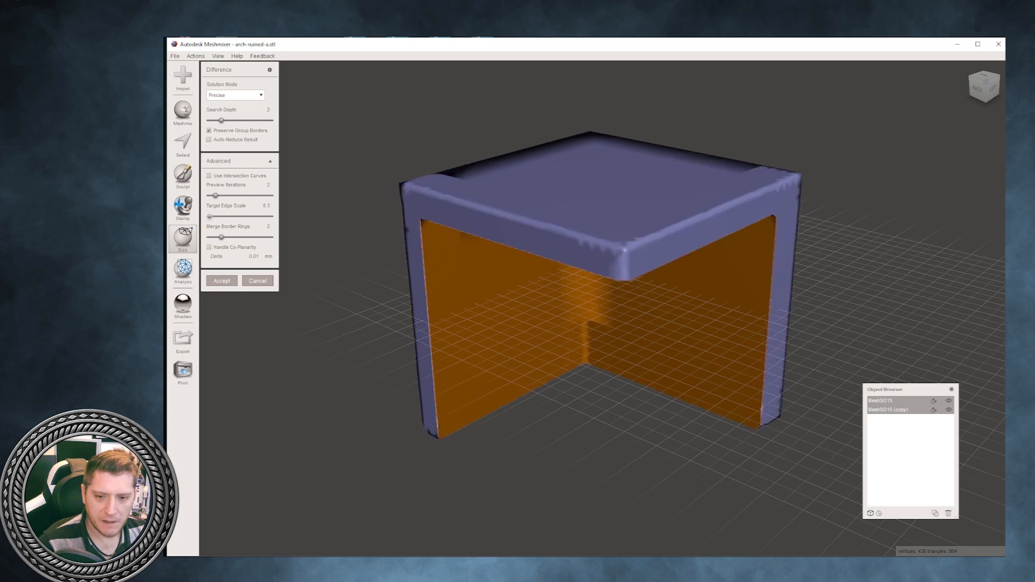
pyautogui.moveTo(604, 334); pyautogui.dragTo(475, 250, button='right')
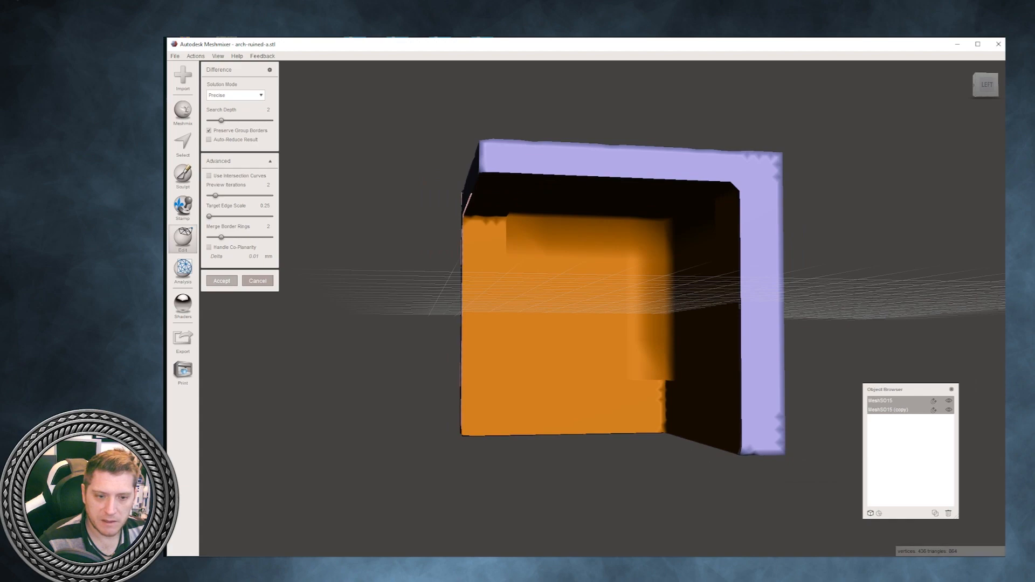
pyautogui.click(221, 281)
# - Plane-cut the L-shaped block with a vertical plane near its middle, discarding the half farther from the wall
pyautogui.moveTo(253, 283)
pyautogui.mouseDown(button='right')
pyautogui.moveTo(286, 284)
pyautogui.moveTo(222, 374)
pyautogui.moveTo(246, 310)
pyautogui.moveTo(334, 348)
pyautogui.moveTo(315, 353)
pyautogui.moveTo(289, 275)
pyautogui.moveTo(257, 293)
pyautogui.mouseUp(button='right')
pyautogui.click(240, 143)
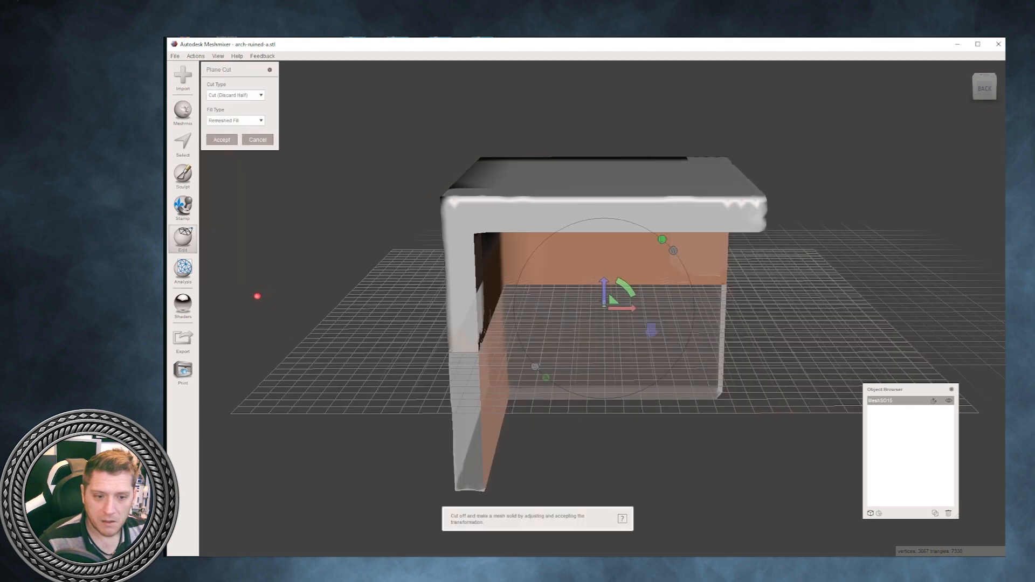
pyautogui.moveTo(627, 287); pyautogui.dragTo(542, 308)
pyautogui.moveTo(257, 296); pyautogui.dragTo(249, 306, button='right')
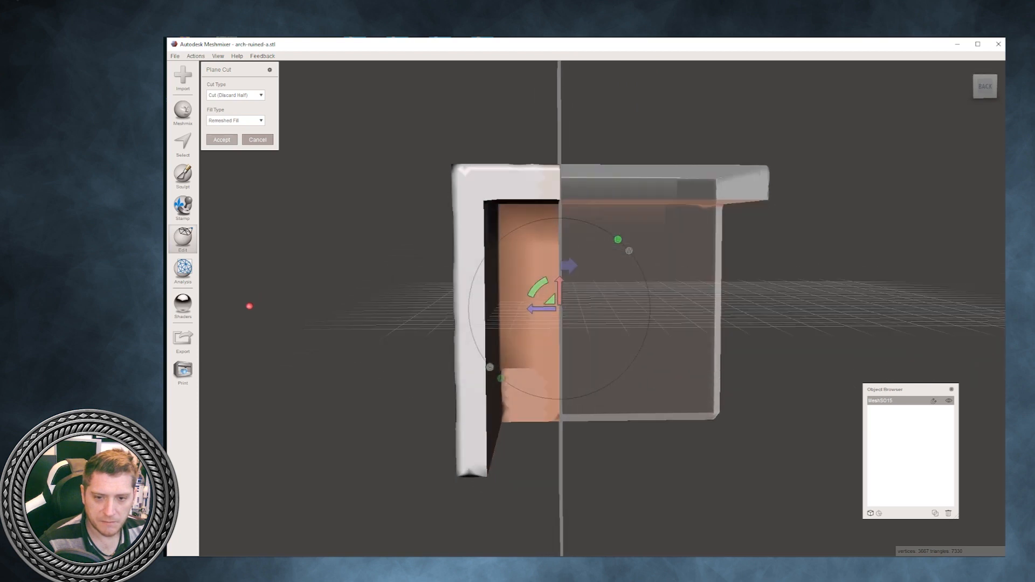
pyautogui.press('Return')
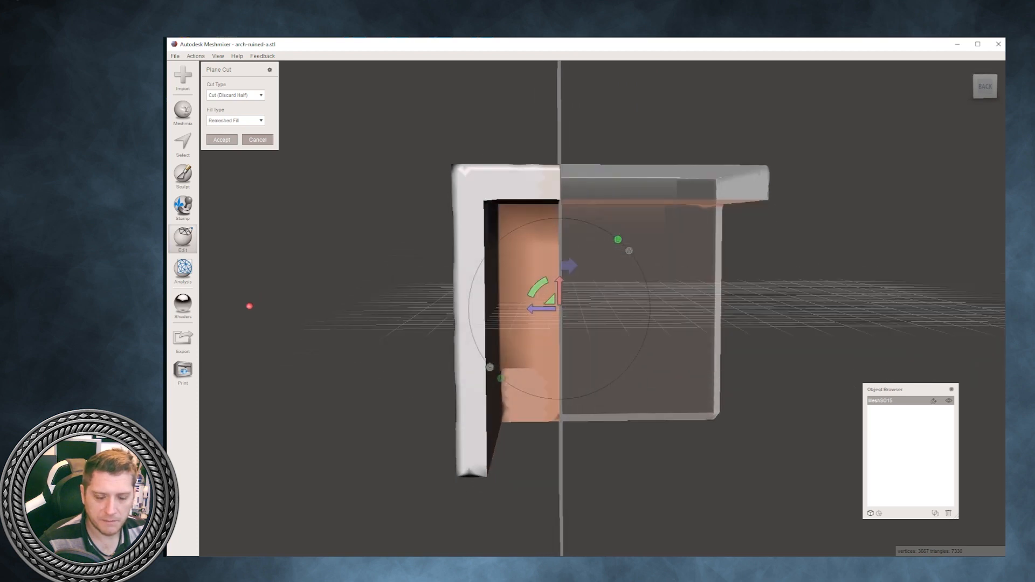
# - Bevel the outer top edge of the L-shaped block with a diagonal Plane Cut
pyautogui.moveTo(249, 306)
pyautogui.mouseDown(button='right')
pyautogui.moveTo(377, 231)
pyautogui.moveTo(205, 356)
pyautogui.moveTo(515, 400)
pyautogui.moveTo(929, 369)
pyautogui.moveTo(205, 342)
pyautogui.moveTo(238, 303)
pyautogui.mouseUp(button='right')
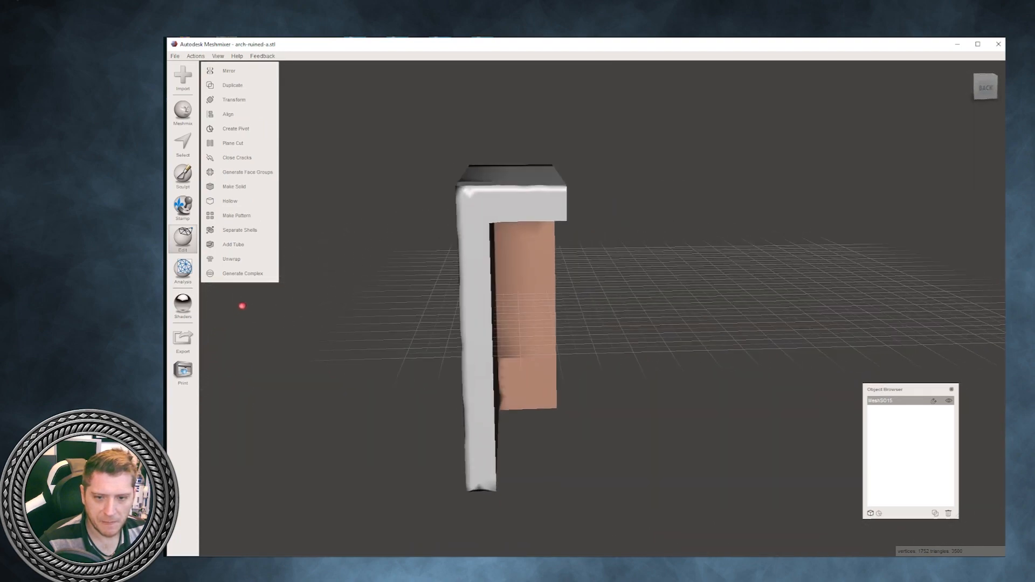
pyautogui.click(236, 143)
pyautogui.moveTo(573, 240); pyautogui.dragTo(531, 393)
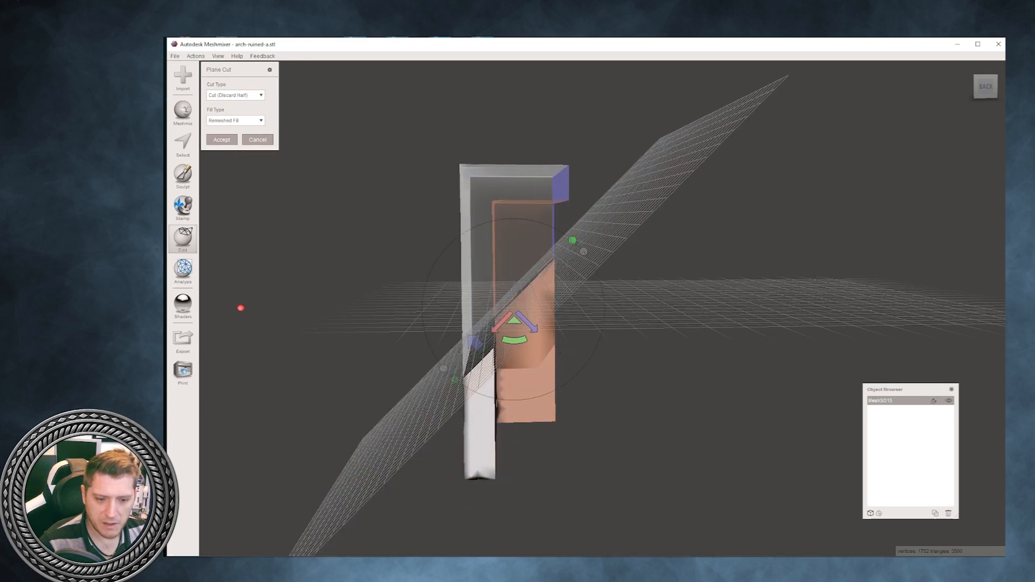
pyautogui.moveTo(527, 323); pyautogui.dragTo(449, 246)
pyautogui.moveTo(241, 308)
pyautogui.mouseDown(button='right')
pyautogui.moveTo(370, 435)
pyautogui.moveTo(522, 440)
pyautogui.moveTo(215, 319)
pyautogui.moveTo(254, 300)
pyautogui.mouseUp(button='right')
pyautogui.press('Return')
# - Bevel the bottom outer edge of the block's wall with another diagonal Plane Cut
pyautogui.press('c')
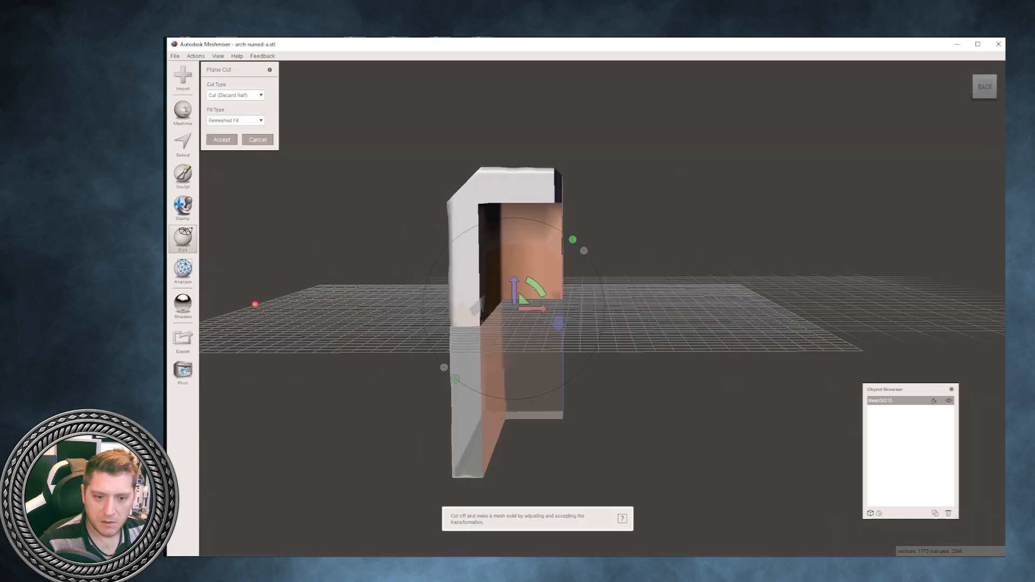
pyautogui.moveTo(537, 288); pyautogui.dragTo(454, 369)
pyautogui.moveTo(254, 302); pyautogui.dragTo(250, 344, button='right')
pyautogui.press('Return')
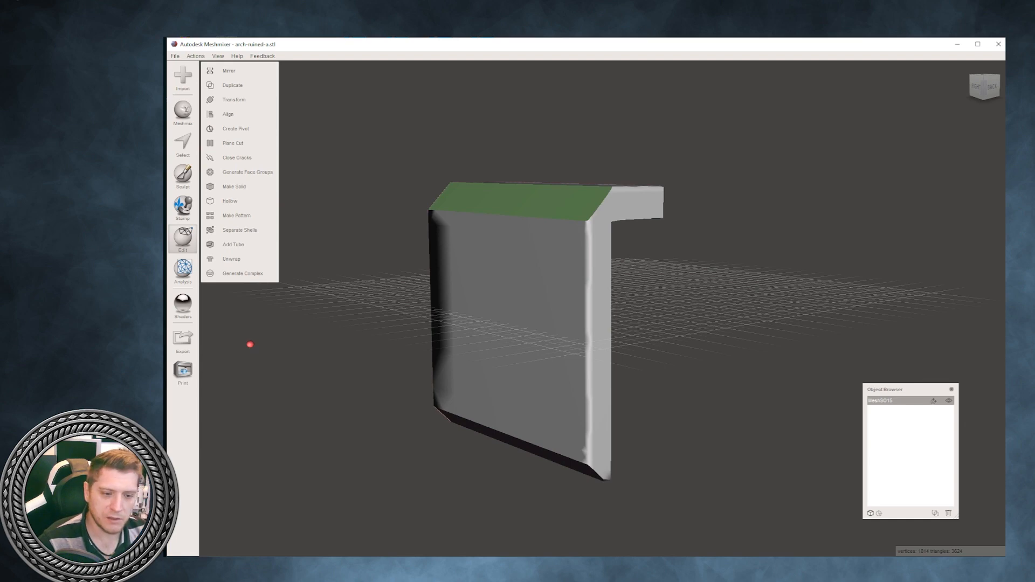
# - Cut off the upper corner at one end of the bevelled block with a diagonal Plane Cut
pyautogui.moveTo(250, 344); pyautogui.dragTo(313, 304, button='right')
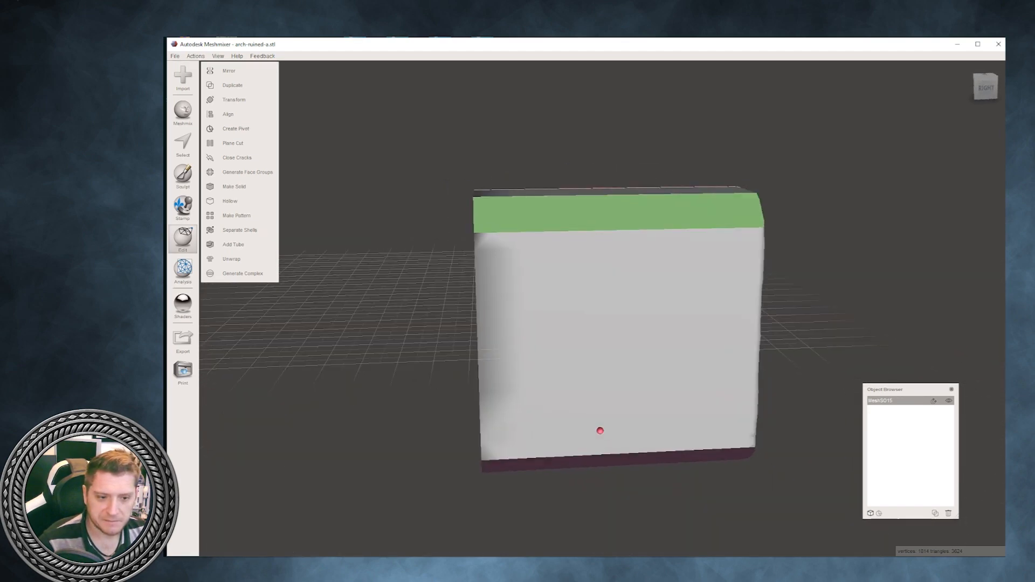
pyautogui.click(233, 143)
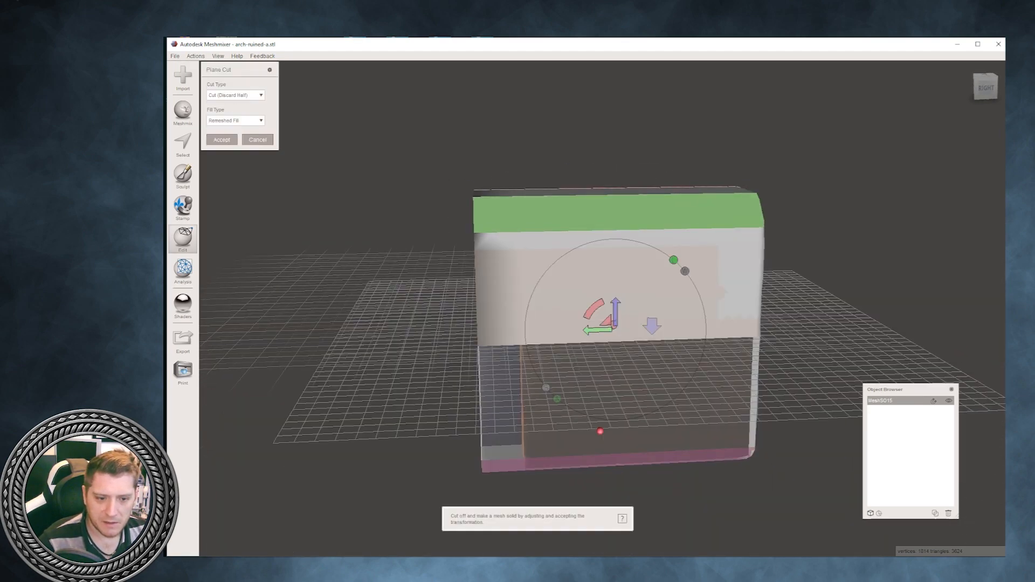
pyautogui.moveTo(594, 309); pyautogui.dragTo(507, 226)
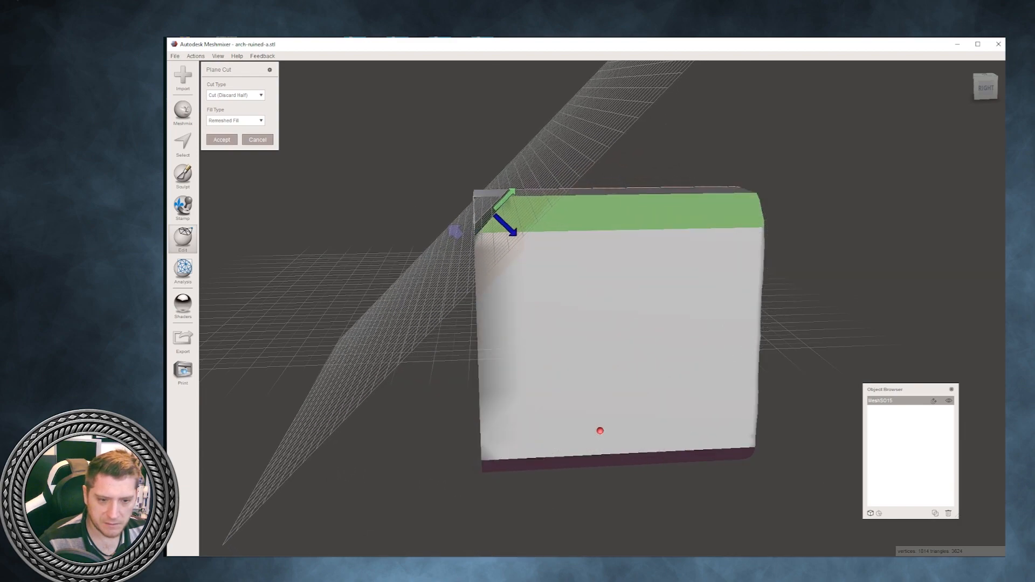
pyautogui.moveTo(510, 229)
pyautogui.mouseDown(button='right')
pyautogui.moveTo(596, 257)
pyautogui.moveTo(685, 237)
pyautogui.moveTo(518, 237)
pyautogui.mouseUp(button='right')
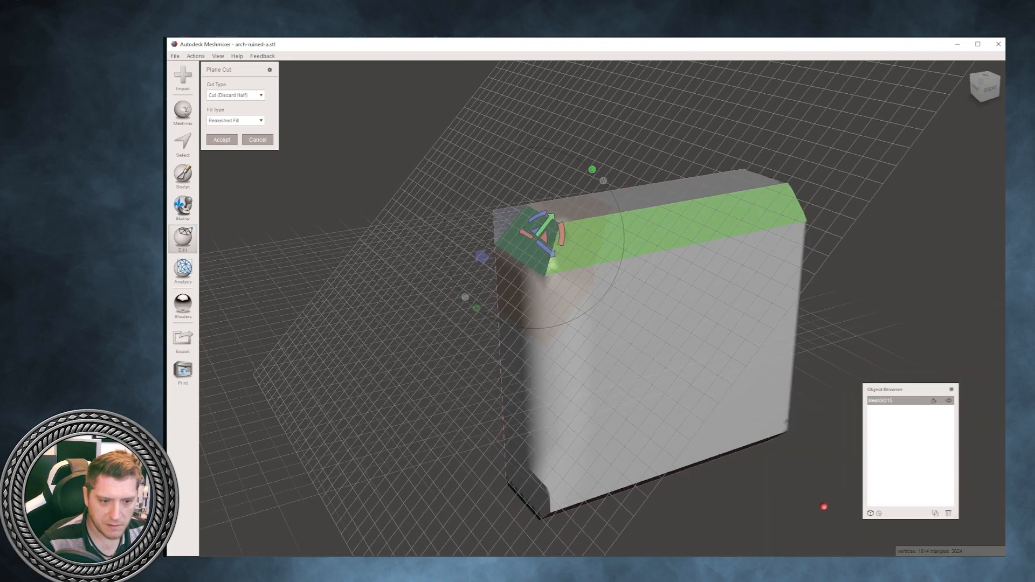
pyautogui.press('Return')
pyautogui.moveTo(825, 506); pyautogui.dragTo(525, 392, button='right')
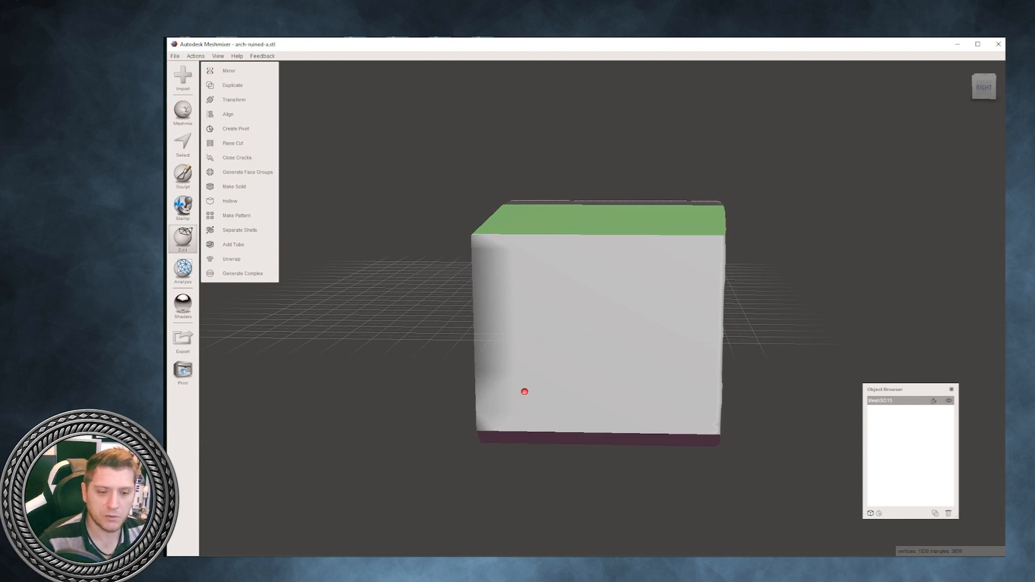
# - Select the L-shaped cut face group and use Transform to pull it outward a short distance, accepting the change
pyautogui.moveTo(524, 392); pyautogui.dragTo(847, 408, button='right')
pyautogui.moveTo(323, 404)
pyautogui.mouseDown(button='right')
pyautogui.moveTo(325, 291)
pyautogui.moveTo(425, 300)
pyautogui.moveTo(426, 342)
pyautogui.moveTo(439, 359)
pyautogui.moveTo(402, 247)
pyautogui.moveTo(326, 243)
pyautogui.moveTo(345, 245)
pyautogui.moveTo(280, 306)
pyautogui.moveTo(522, 185)
pyautogui.mouseUp(button='right')
pyautogui.press('s')
pyautogui.scroll(-3, 454, 185)
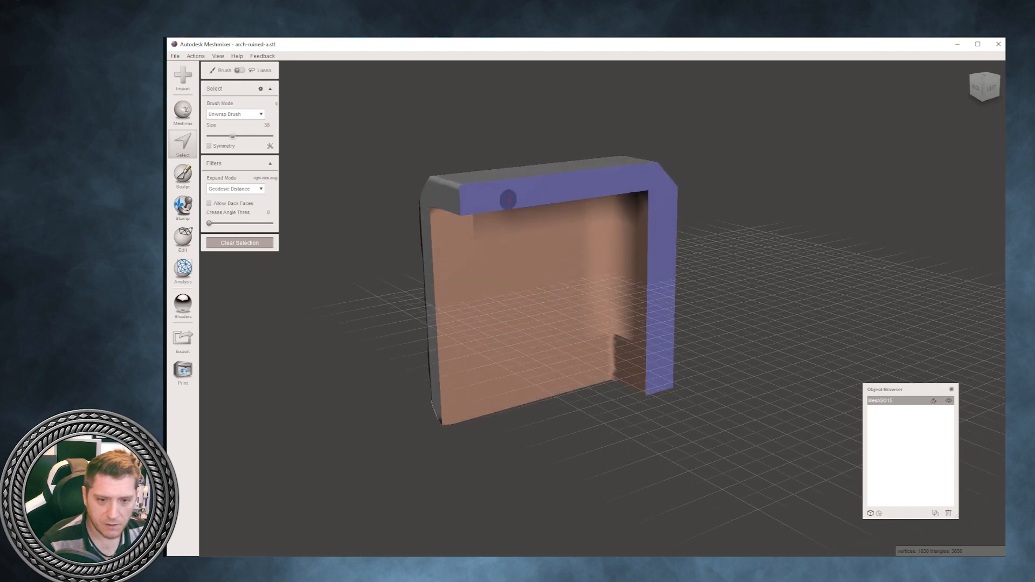
pyautogui.click(527, 197)
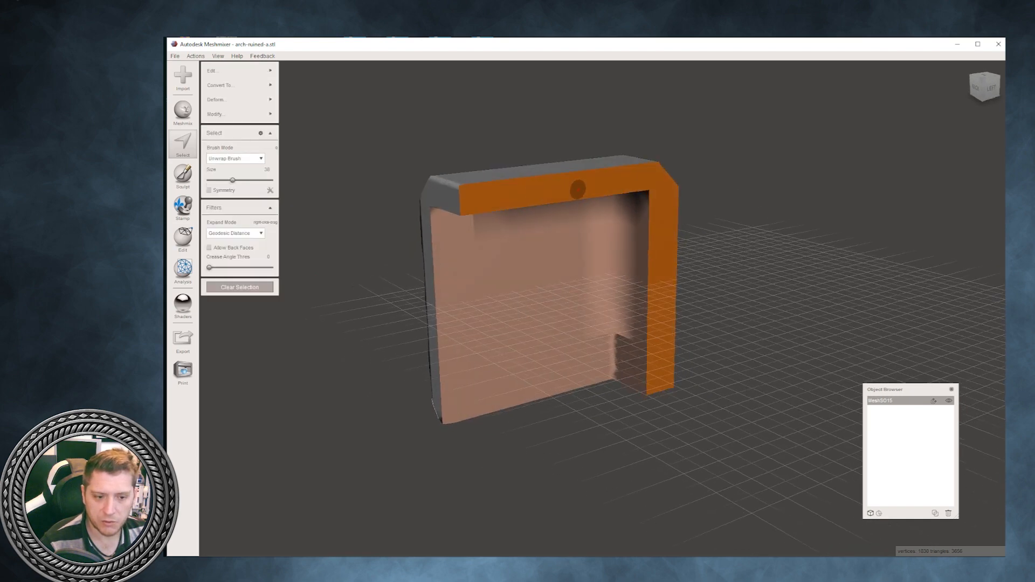
pyautogui.moveTo(571, 185); pyautogui.dragTo(347, 250, button='right')
pyautogui.moveTo(216, 99)
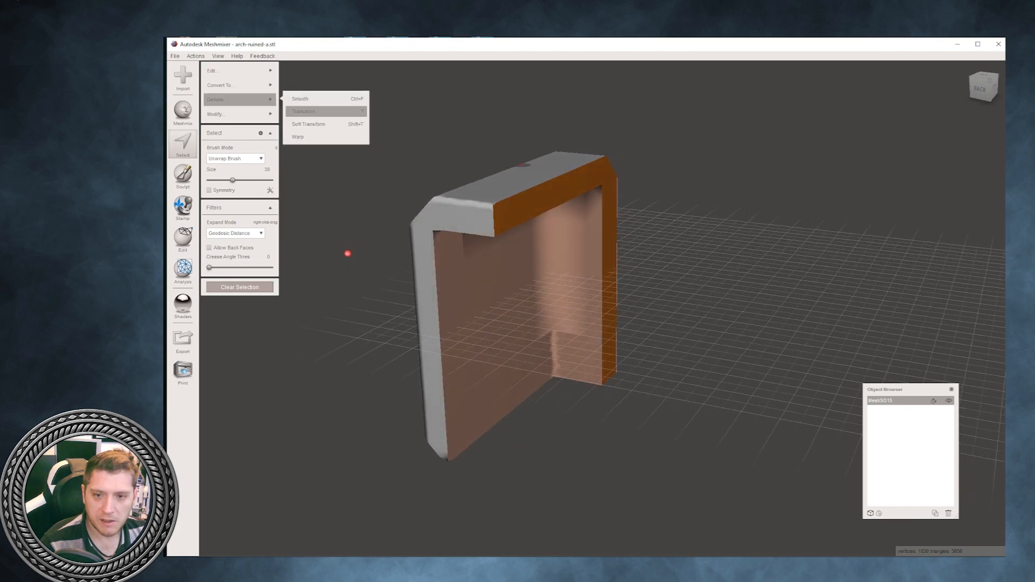
pyautogui.click(326, 111)
pyautogui.moveTo(347, 253); pyautogui.dragTo(274, 286, button='right')
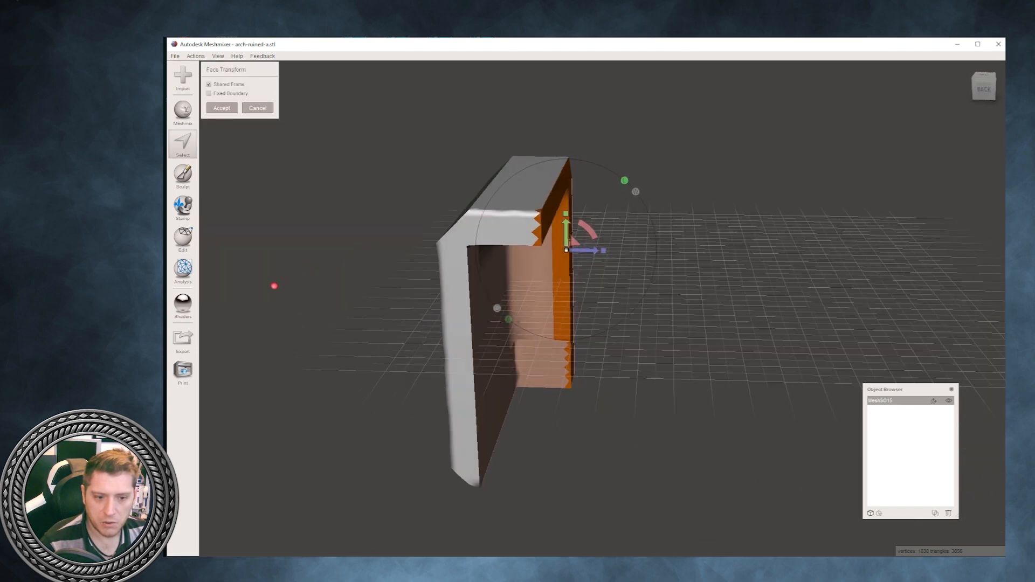
pyautogui.moveTo(590, 251); pyautogui.dragTo(608, 251)
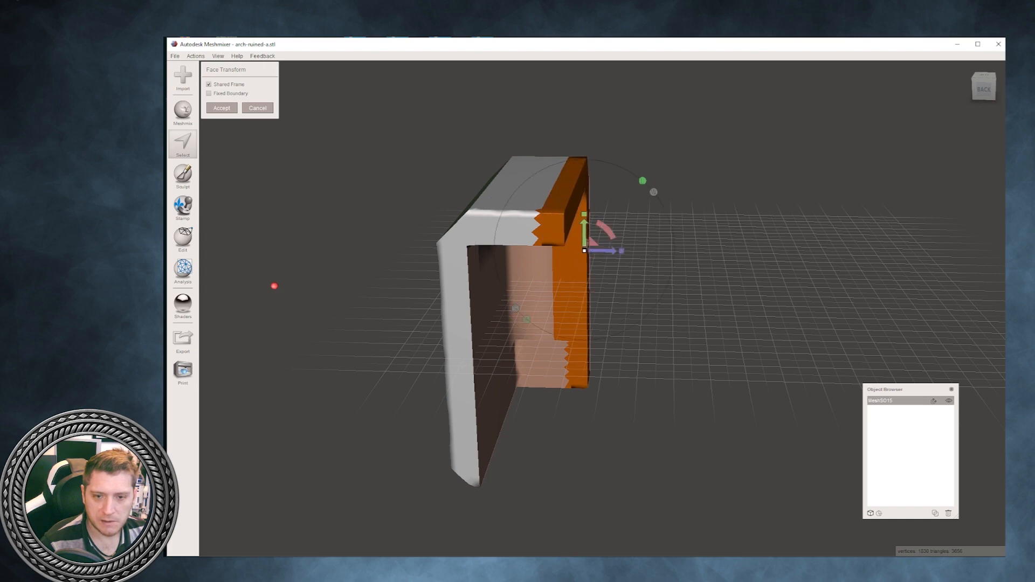
pyautogui.click(222, 108)
# - Select the whole mesh, clear its face groups, and clear the selection
pyautogui.moveTo(274, 337)
pyautogui.mouseDown(button='right')
pyautogui.moveTo(268, 305)
pyautogui.moveTo(253, 305)
pyautogui.moveTo(266, 291)
pyautogui.mouseUp(button='right')
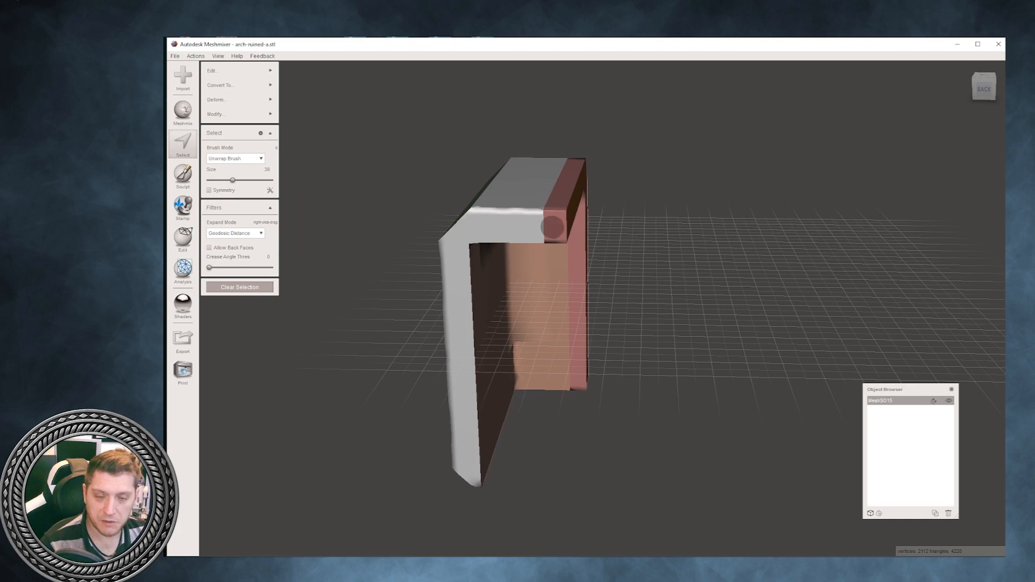
pyautogui.hotkey('ctrl', 'a')
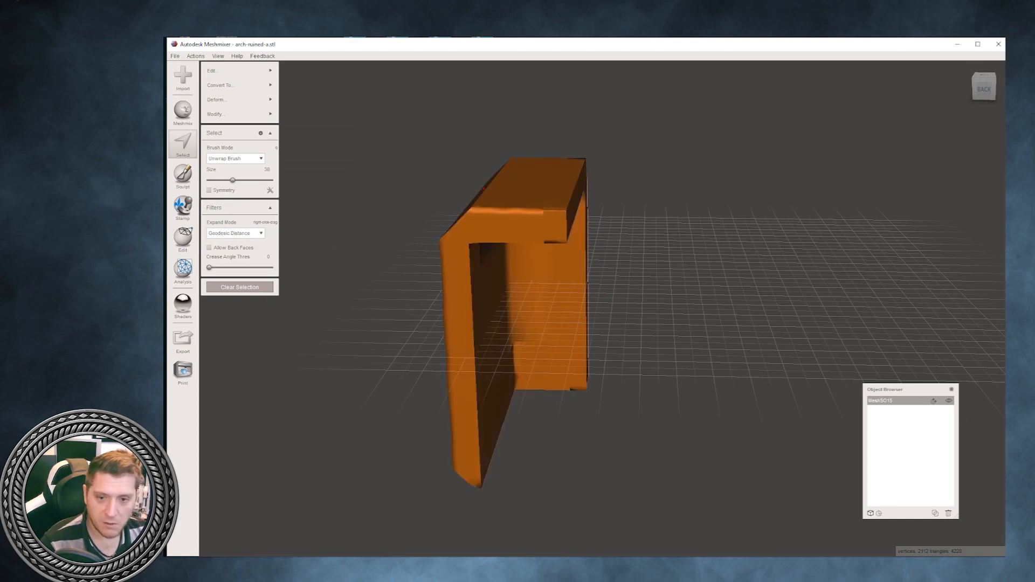
pyautogui.moveTo(240, 115)
pyautogui.click(311, 260)
pyautogui.click(269, 288)
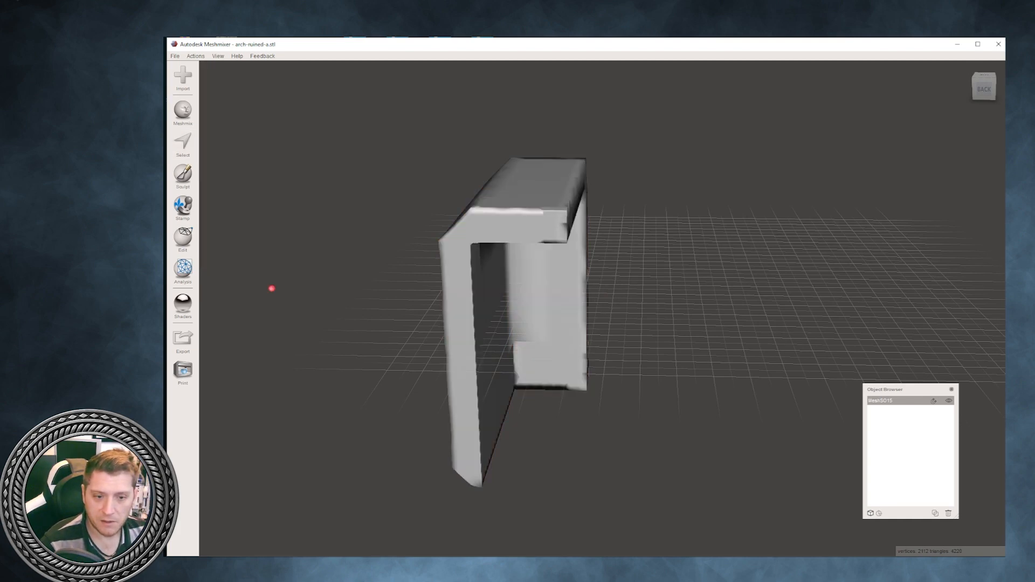
# - Show the mesh wireframe and examine the triangles around the bevelled corner up close
pyautogui.moveTo(270, 289); pyautogui.dragTo(201, 554, button='right')
pyautogui.scroll(4, 201, 305)
pyautogui.moveTo(539, 280); pyautogui.dragTo(486, 378, button='right')
pyautogui.moveTo(201, 555); pyautogui.dragTo(200, 438, button='right')
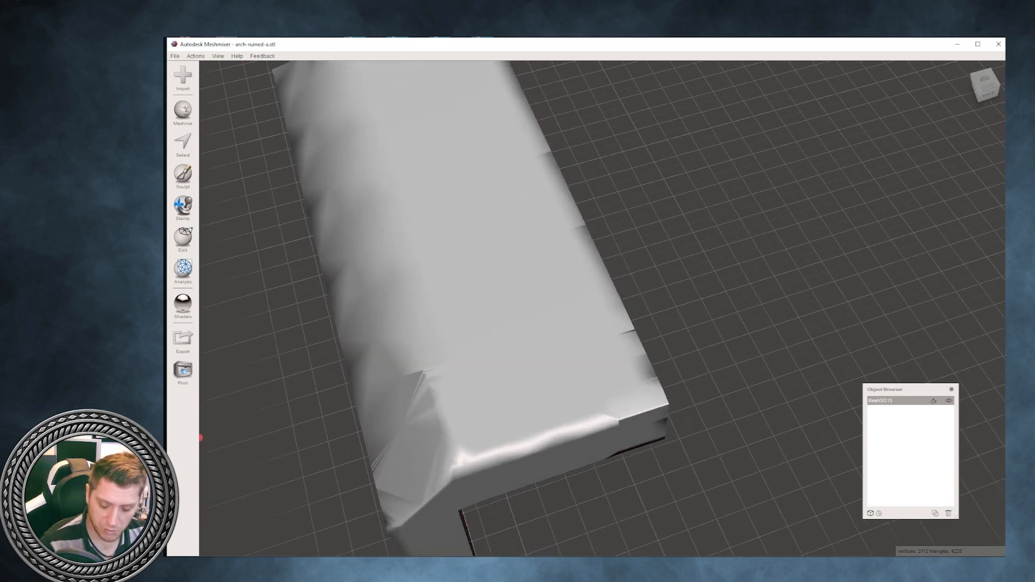
pyautogui.press('w')
pyautogui.moveTo(539, 335); pyautogui.dragTo(701, 215, button='right')
pyautogui.moveTo(528, 388); pyautogui.dragTo(1003, 315, button='right')
pyautogui.scroll(4, 602, 307)
pyautogui.moveTo(602, 308); pyautogui.dragTo(621, 350, button='right')
# - Brush-select the folded triangles at the bevelled corner for inspection and clear the selection
pyautogui.press('s')
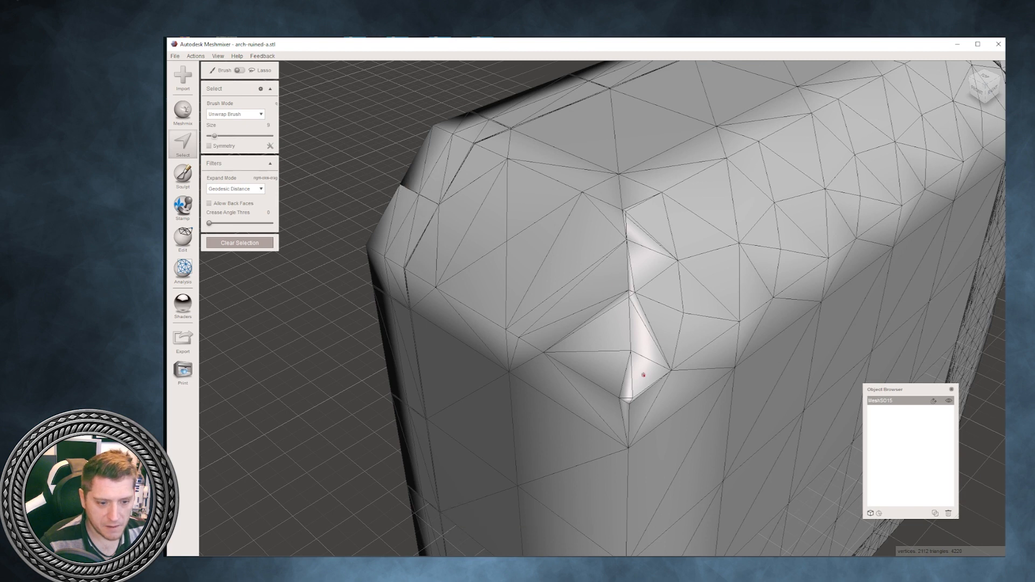
pyautogui.moveTo(643, 375)
pyautogui.mouseDown()
pyautogui.moveTo(650, 310)
pyautogui.moveTo(639, 259)
pyautogui.moveTo(634, 292)
pyautogui.mouseUp()
pyautogui.moveTo(636, 250); pyautogui.dragTo(625, 214)
pyautogui.scroll(5, 671, 266)
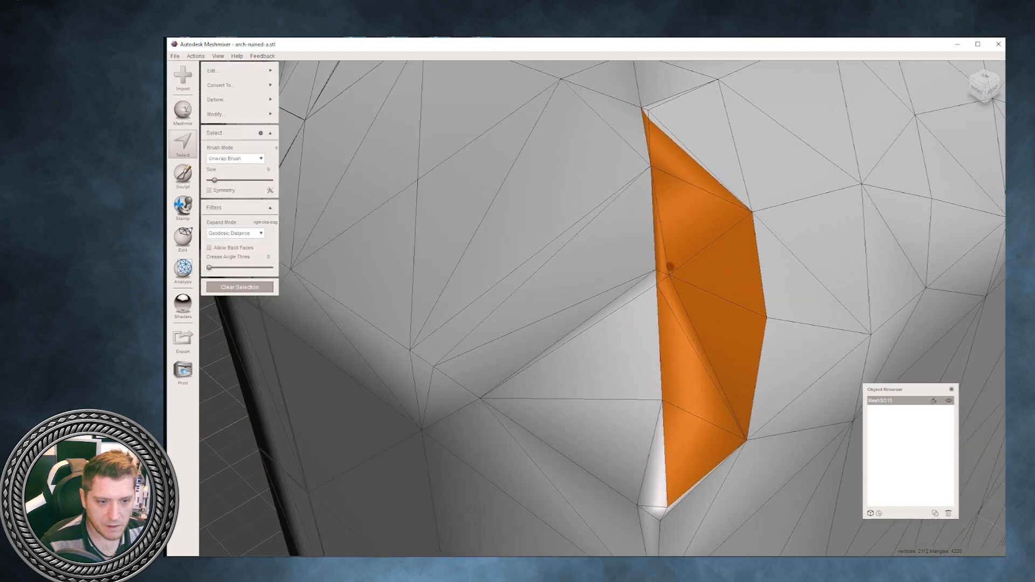
pyautogui.scroll(3, 670, 266)
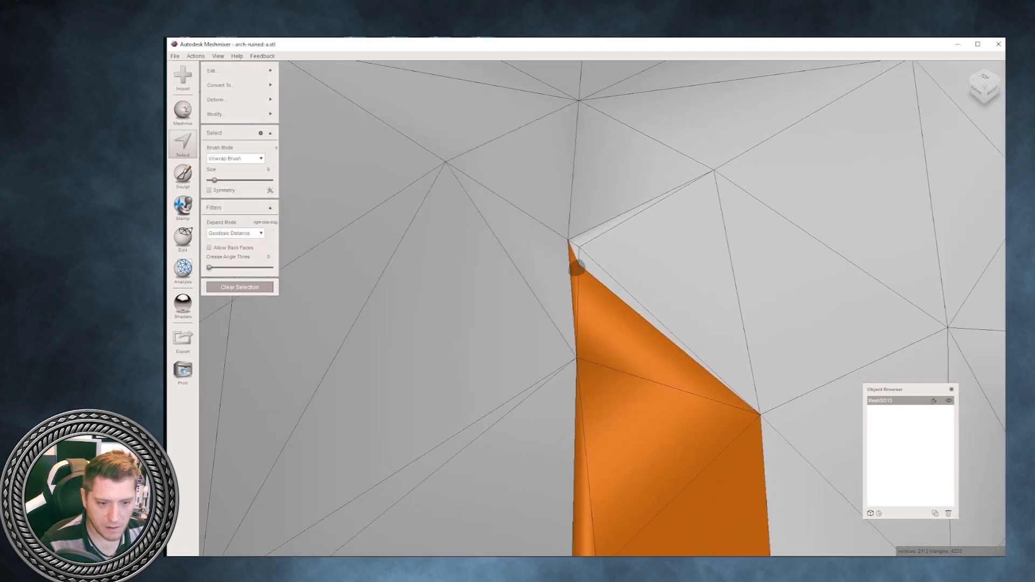
pyautogui.keyDown('ctrl'); pyautogui.click(570, 269); pyautogui.keyUp('ctrl')
pyautogui.moveTo(570, 270); pyautogui.dragTo(544, 73, button='middle')
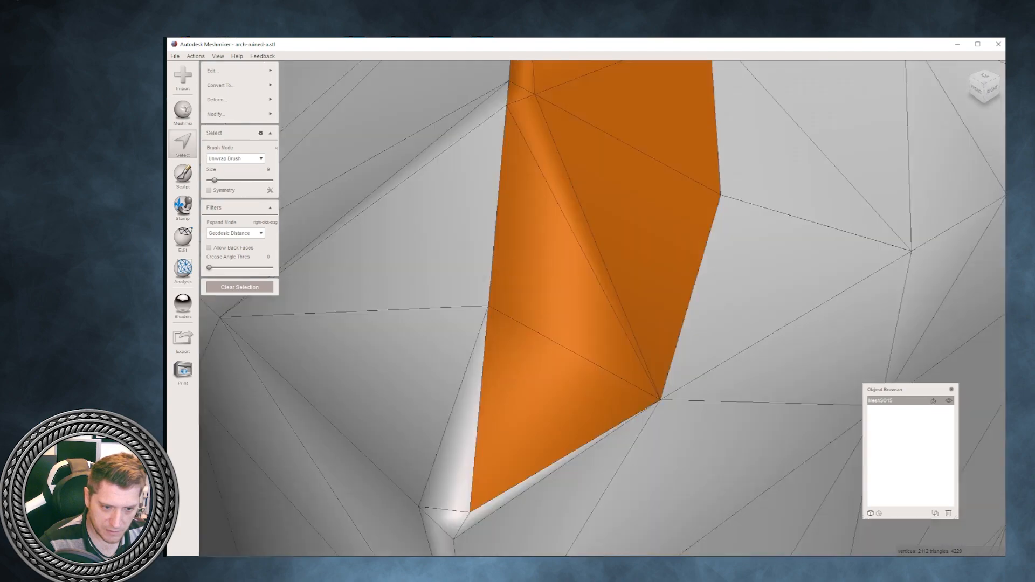
pyautogui.scroll(-5, 643, 268)
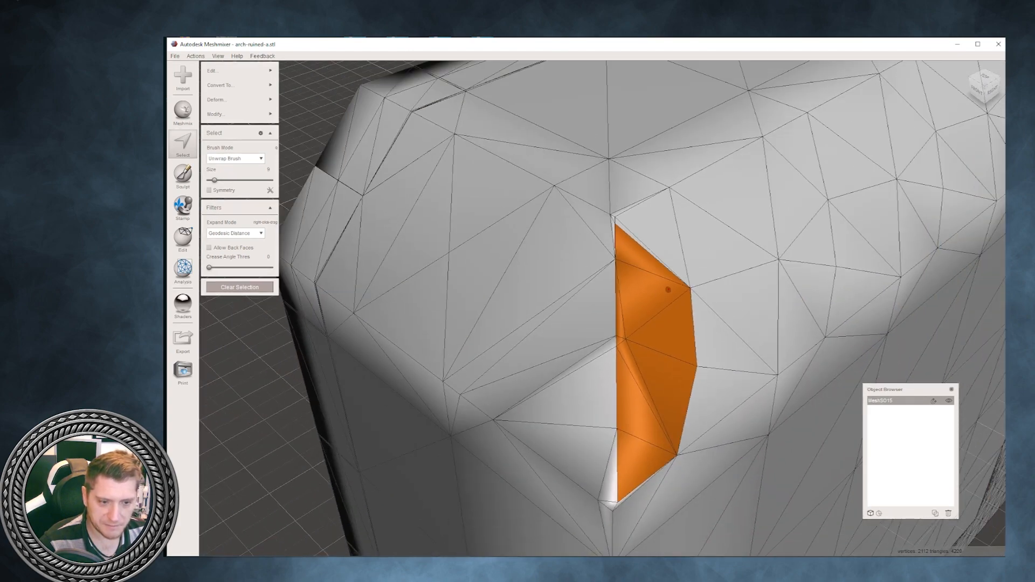
pyautogui.moveTo(668, 290); pyautogui.dragTo(661, 261, button='right')
pyautogui.scroll(-6, 690, 282)
pyautogui.click(239, 287)
# - Slice off the folded triangles at the block's upper corner with a deeper diagonal Plane Cut
pyautogui.moveTo(481, 262); pyautogui.dragTo(519, 555, button='right')
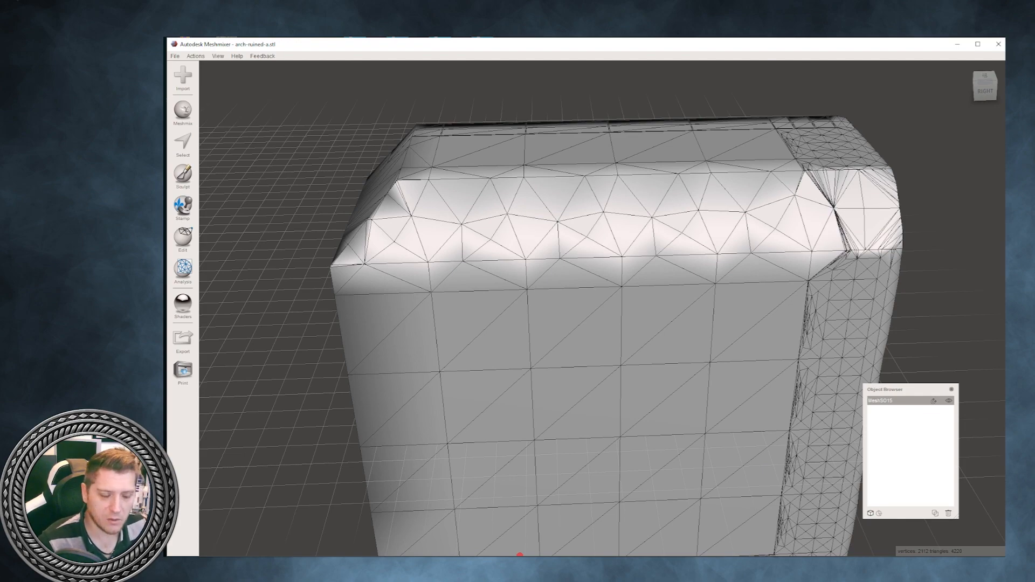
pyautogui.moveTo(519, 554); pyautogui.dragTo(200, 302, button='right')
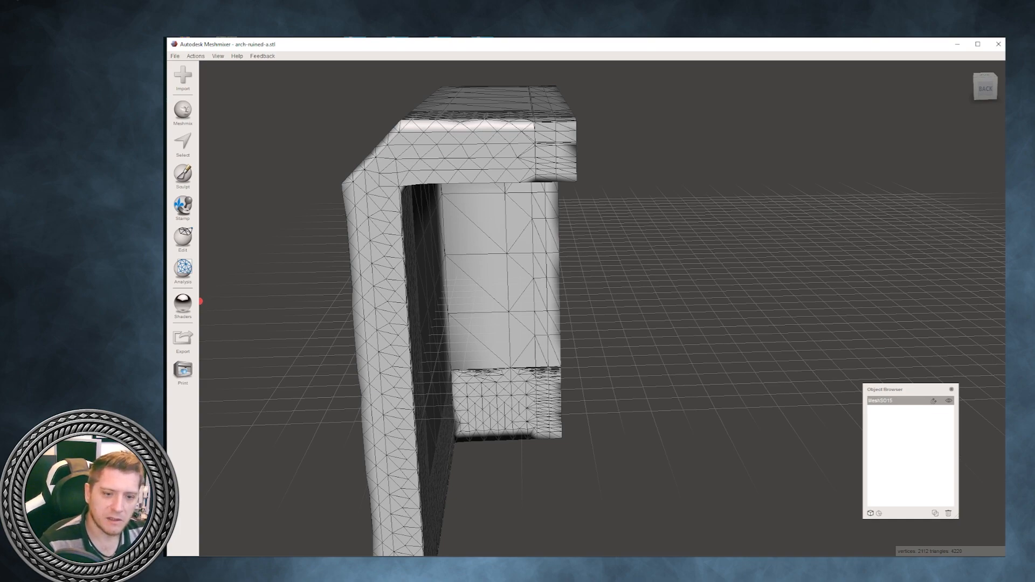
pyautogui.moveTo(201, 301); pyautogui.dragTo(521, 555, button='right')
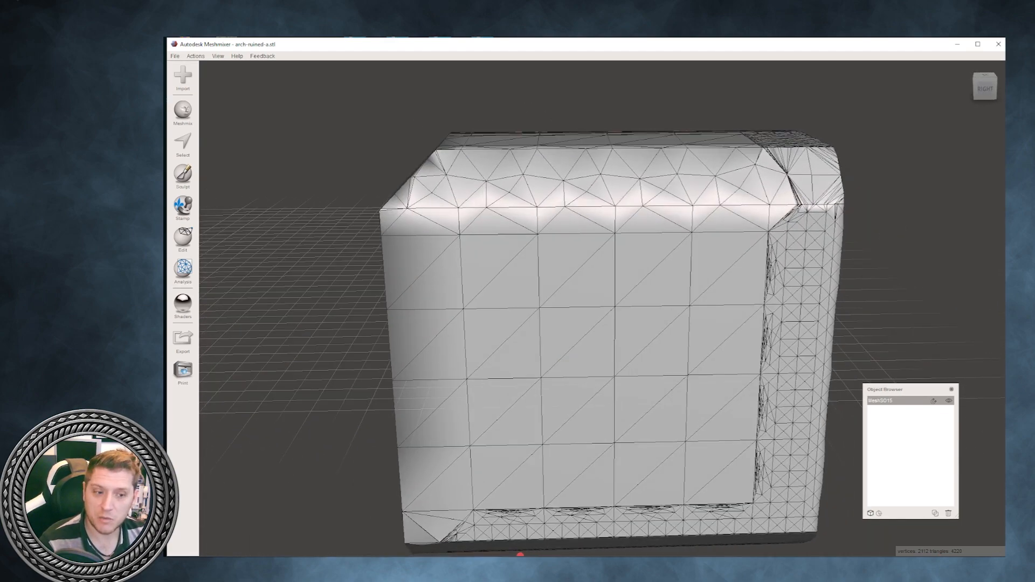
pyautogui.moveTo(521, 555); pyautogui.dragTo(642, 555, button='right')
pyautogui.moveTo(539, 323); pyautogui.dragTo(714, 402, button='right')
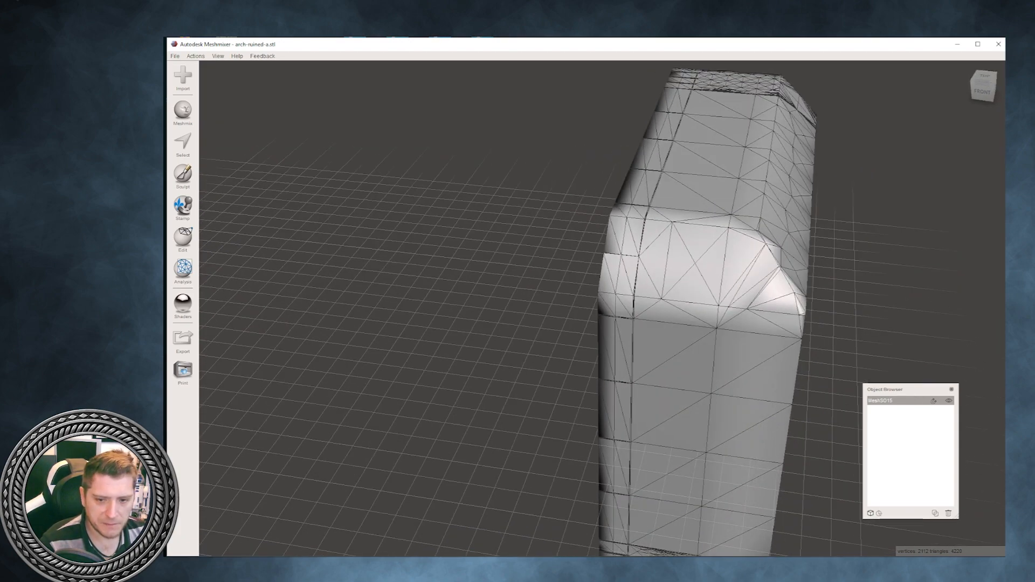
pyautogui.click(183, 238)
pyautogui.click(237, 142)
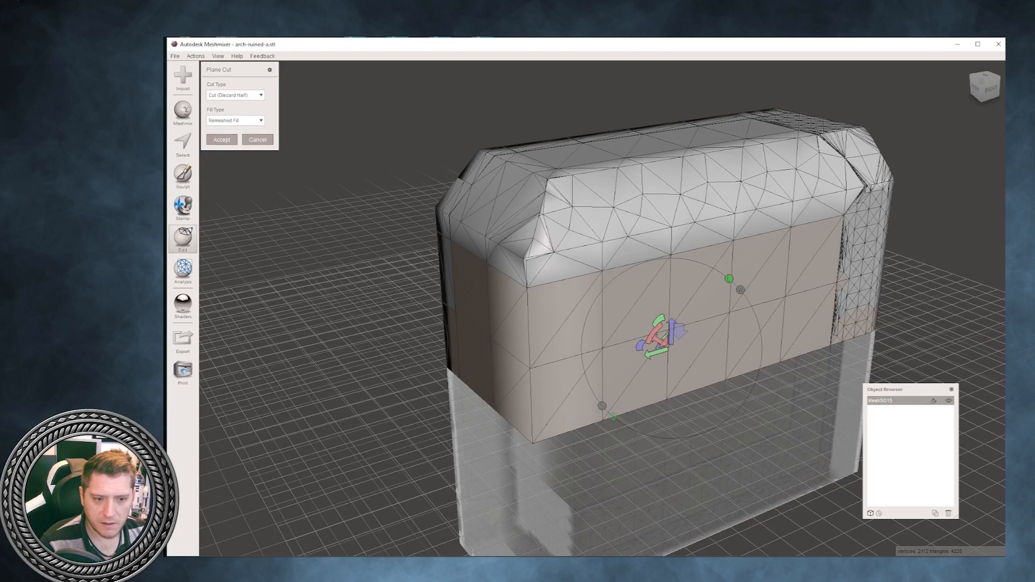
pyautogui.moveTo(657, 320); pyautogui.dragTo(746, 323)
pyautogui.moveTo(683, 356); pyautogui.dragTo(528, 242)
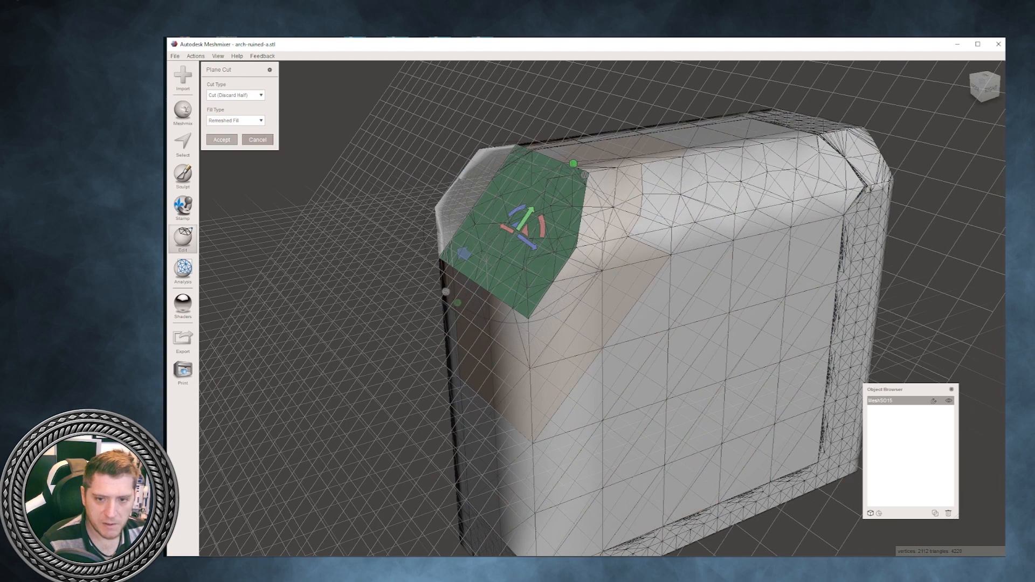
pyautogui.click(221, 140)
# - Select the face group created by the corner cut and delete it, leaving the mesh open there
pyautogui.moveTo(388, 237); pyautogui.dragTo(491, 230, button='right')
pyautogui.press('s')
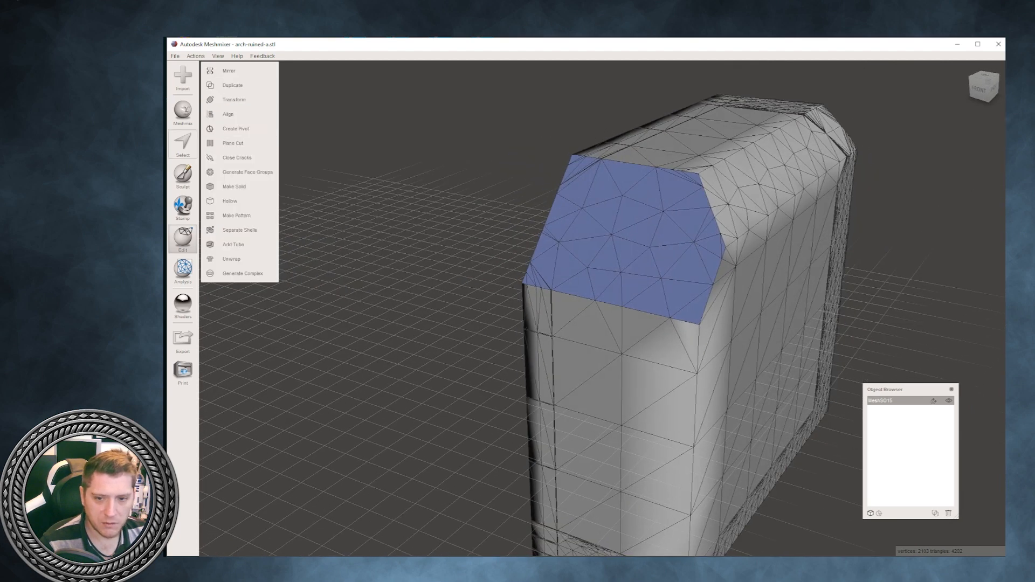
pyautogui.doubleClick(617, 213)
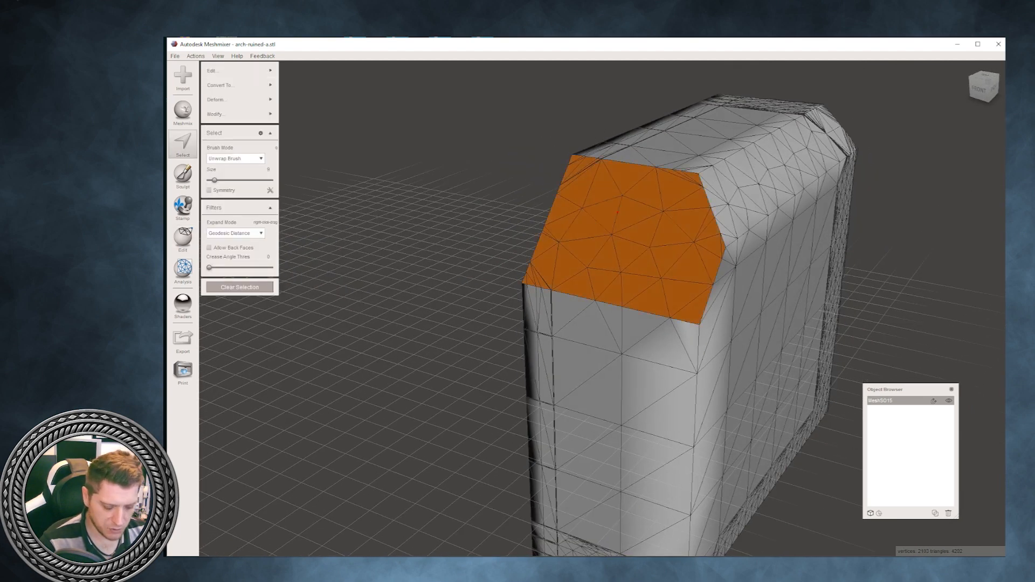
pyautogui.press('Delete')
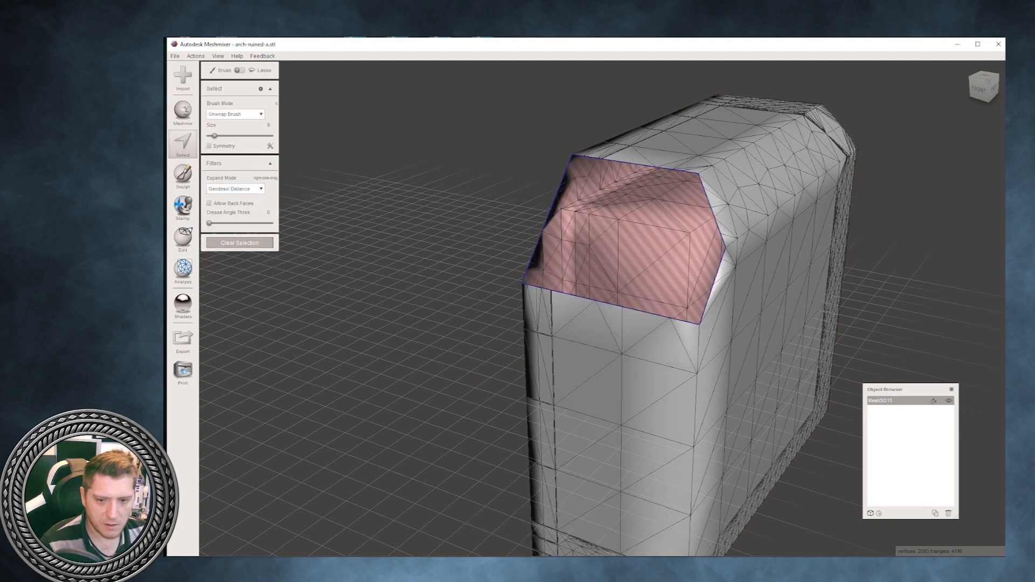
# - Clear the selection tool and run the Inspector to mark mesh defects around the block's open upper corner
pyautogui.press('Escape')
pyautogui.moveTo(621, 270)
pyautogui.mouseDown(button='right')
pyautogui.moveTo(696, 259)
pyautogui.moveTo(728, 221)
pyautogui.moveTo(701, 188)
pyautogui.moveTo(577, 248)
pyautogui.moveTo(659, 264)
pyautogui.moveTo(790, 258)
pyautogui.moveTo(929, 270)
pyautogui.moveTo(659, 275)
pyautogui.moveTo(707, 276)
pyautogui.moveTo(587, 256)
pyautogui.moveTo(539, 234)
pyautogui.moveTo(628, 274)
pyautogui.mouseUp(button='right')
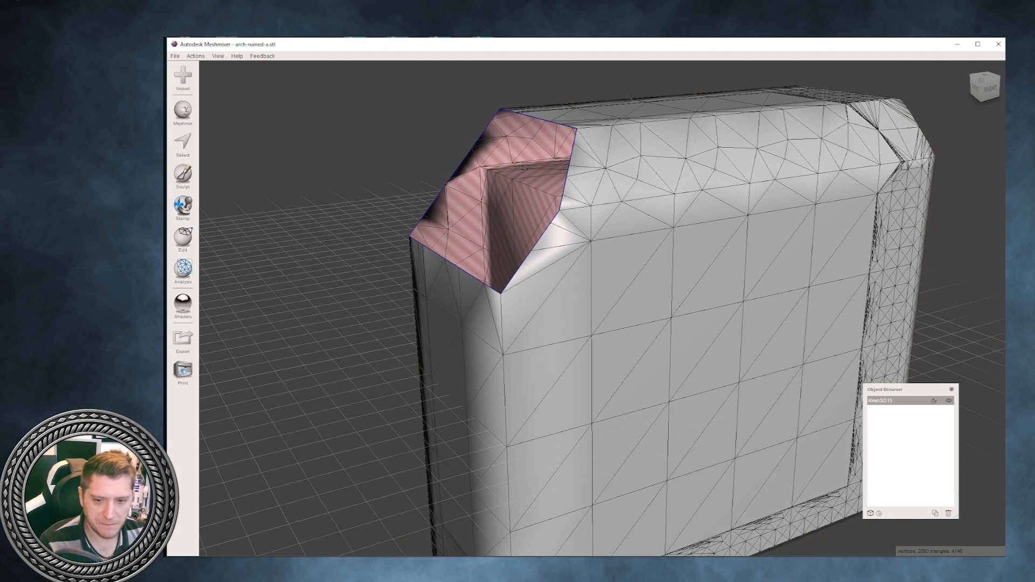
pyautogui.click(183, 268)
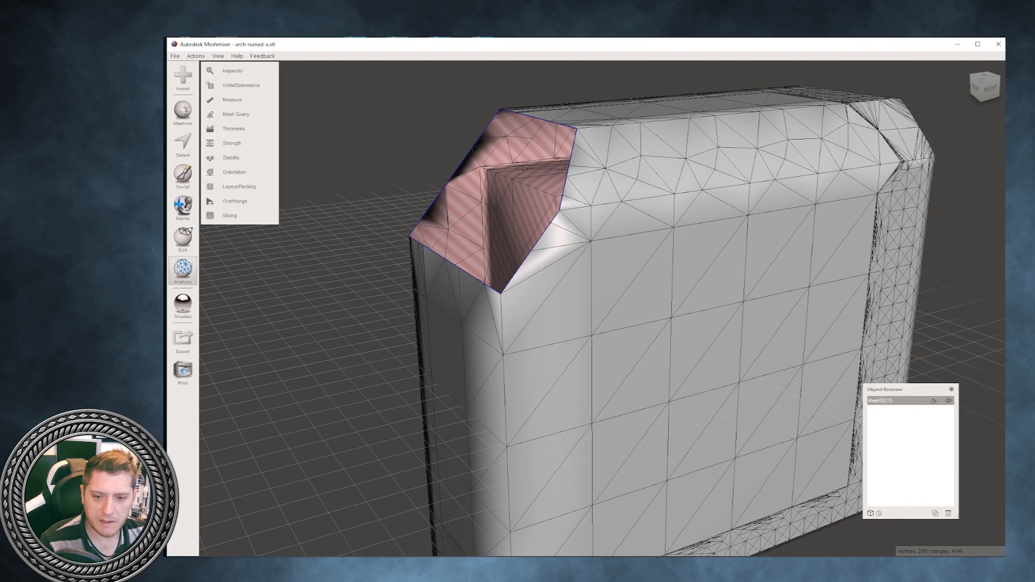
pyautogui.click(229, 69)
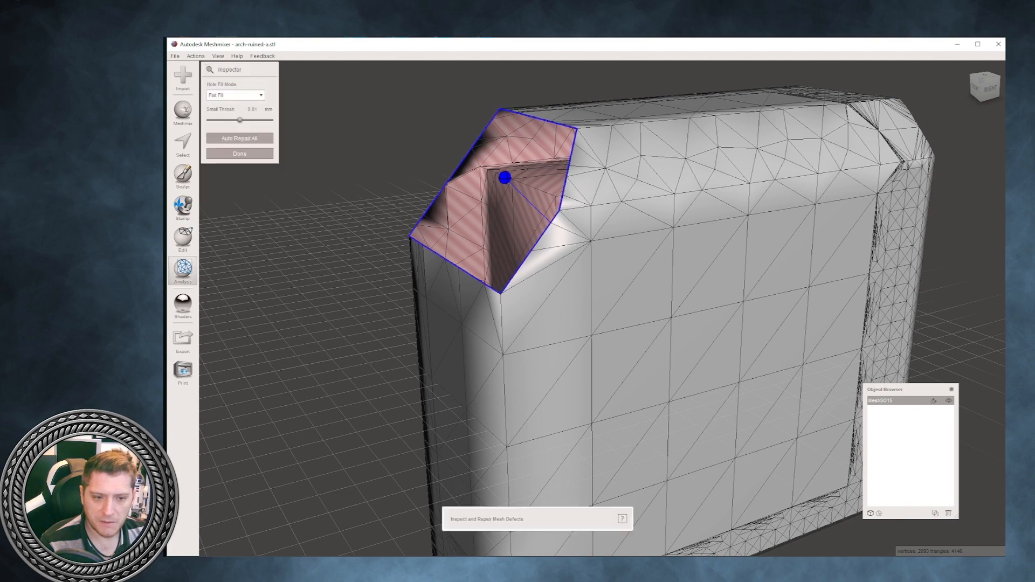
pyautogui.scroll(-5, 603, 308)
pyautogui.moveTo(539, 313); pyautogui.dragTo(755, 297, button='right')
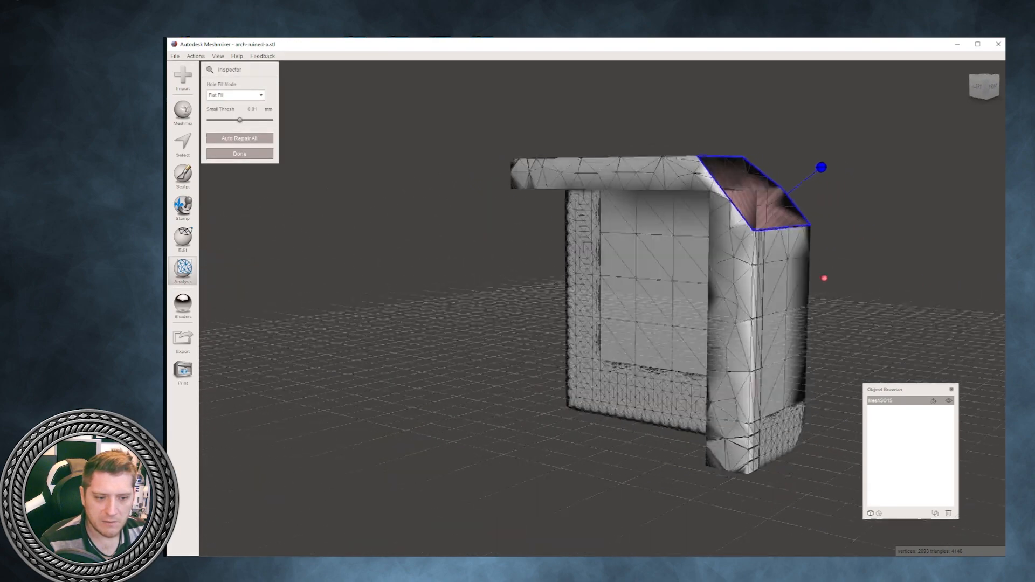
pyautogui.moveTo(824, 278); pyautogui.dragTo(831, 302, button='right')
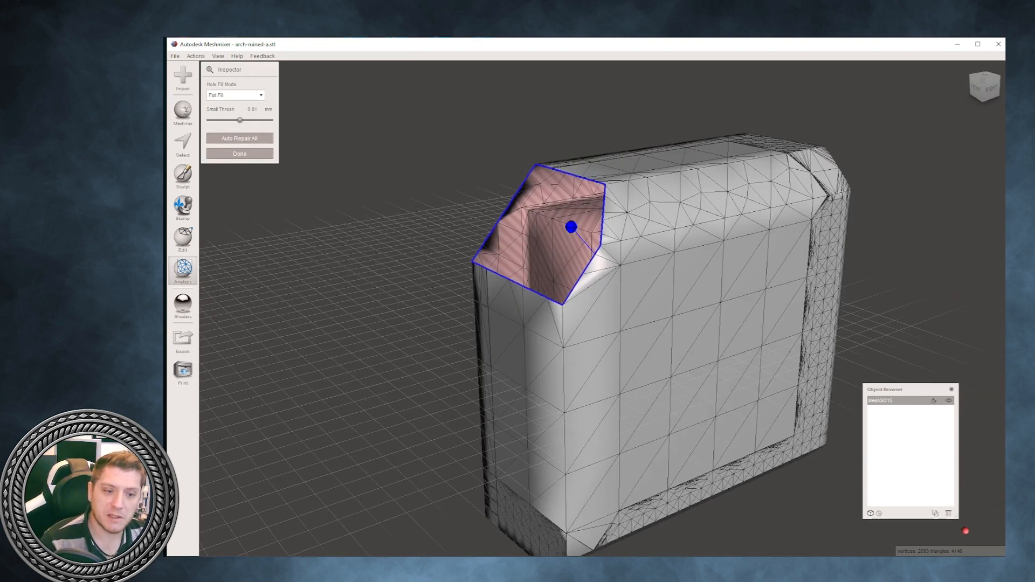
pyautogui.scroll(1, 602, 309)
pyautogui.scroll(2, 603, 309)
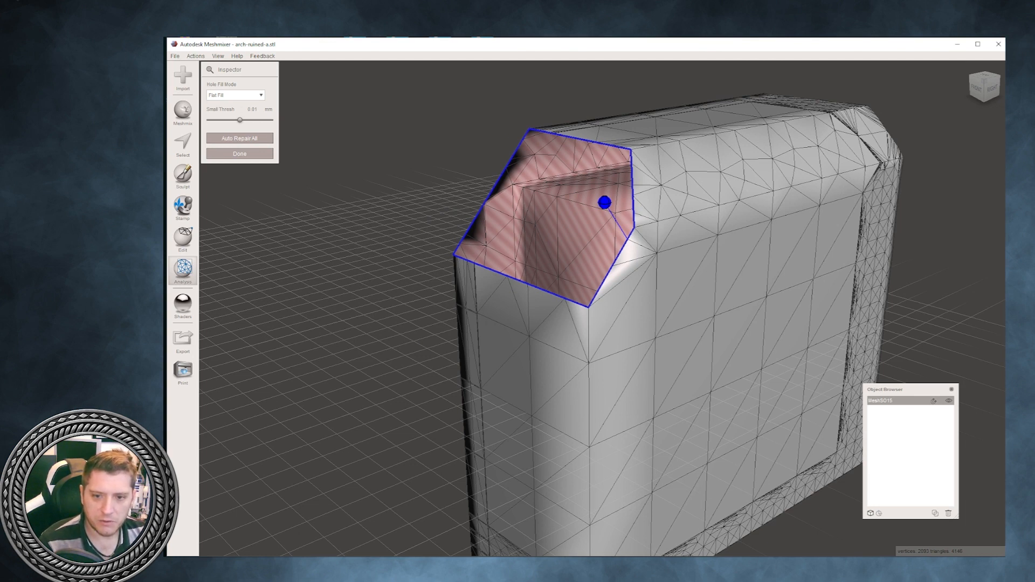
# - Repair the open upper corner of the block in the Inspector using the Flat Fill hole fill mode
pyautogui.click(236, 95)
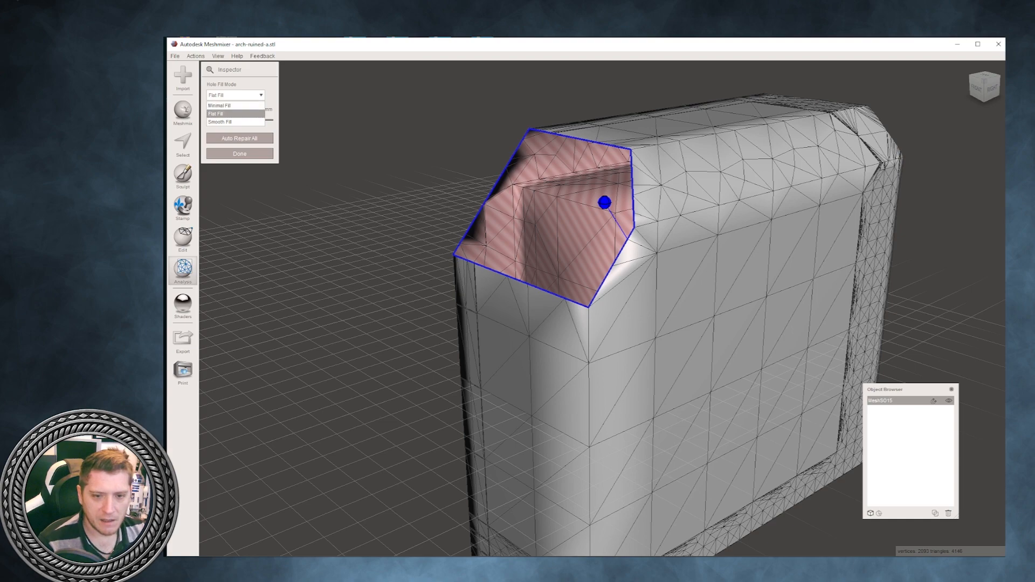
pyautogui.moveTo(431, 259); pyautogui.dragTo(502, 283, button='right')
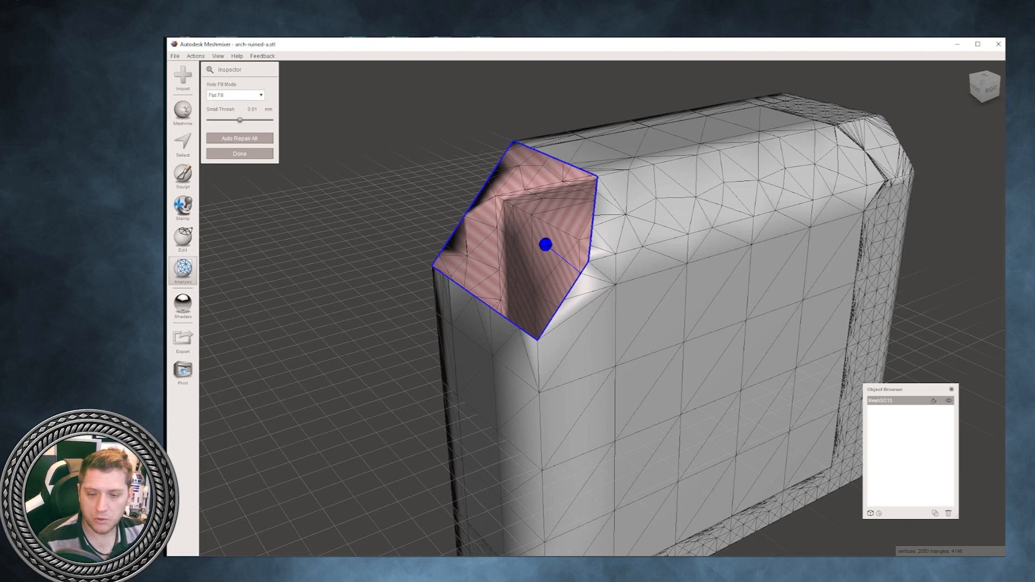
pyautogui.scroll(1, 603, 309)
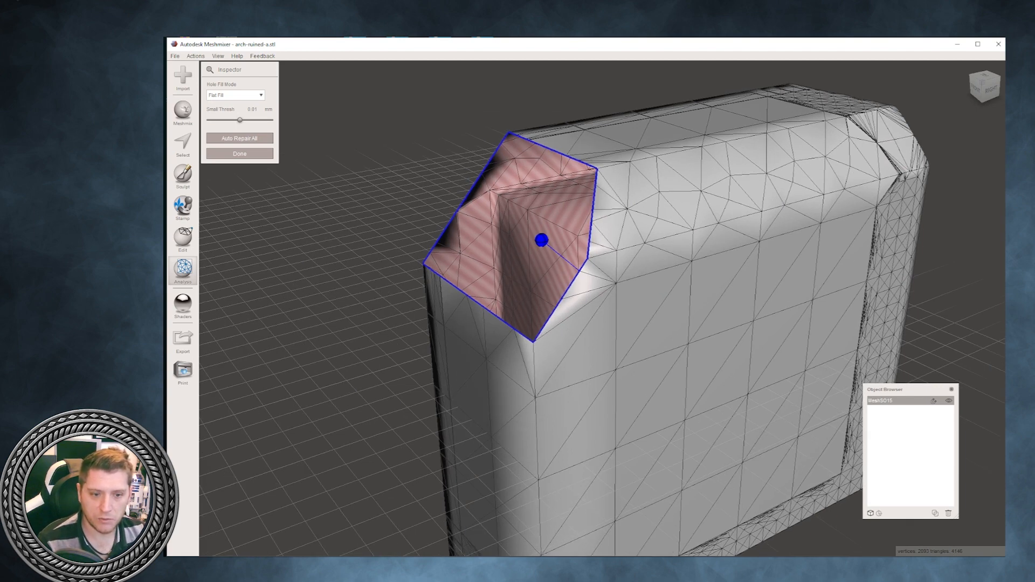
pyautogui.click(542, 240)
pyautogui.moveTo(541, 240); pyautogui.dragTo(517, 227, button='right')
pyautogui.scroll(-5, 586, 307)
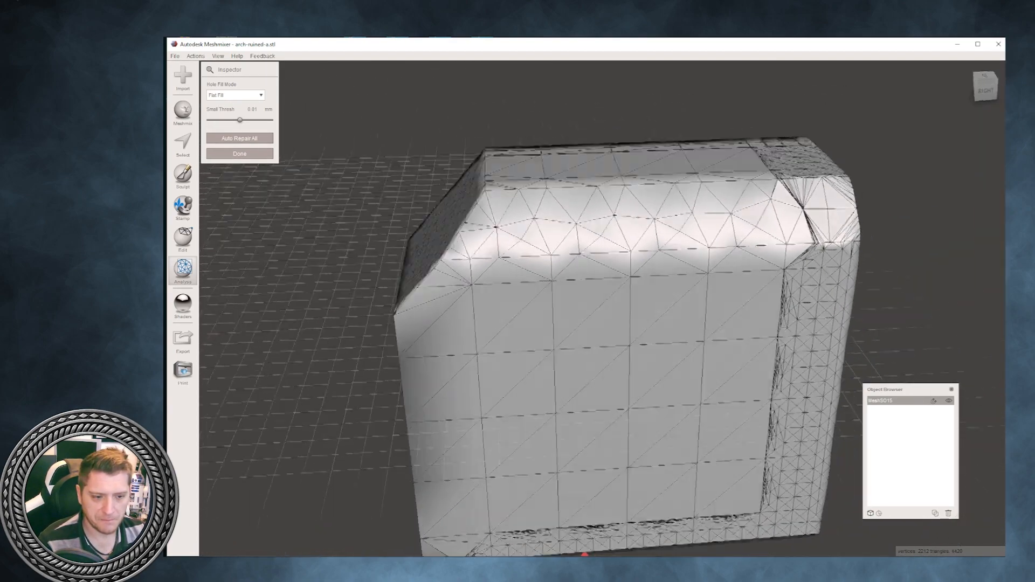
pyautogui.moveTo(585, 555); pyautogui.dragTo(706, 467, button='right')
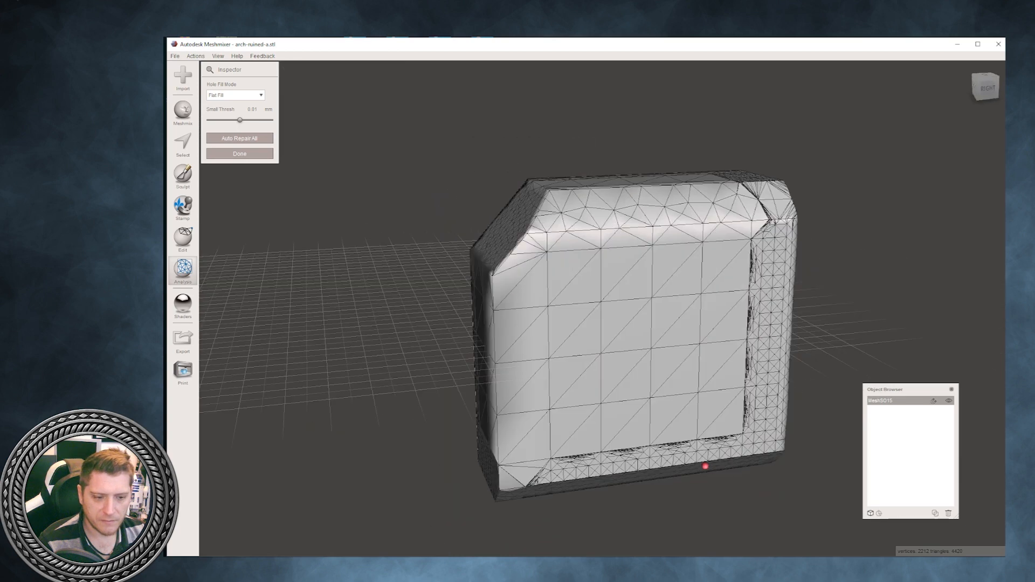
# - Slice the block diagonally with a Plane Cut, discarding the lower half and closing it with Remeshed Fill
pyautogui.click(183, 239)
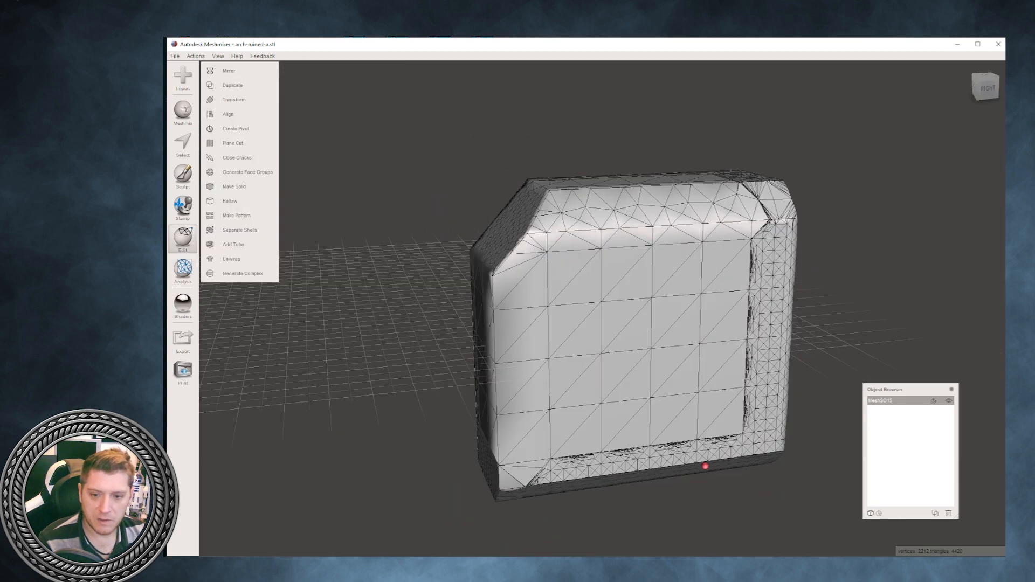
pyautogui.click(233, 143)
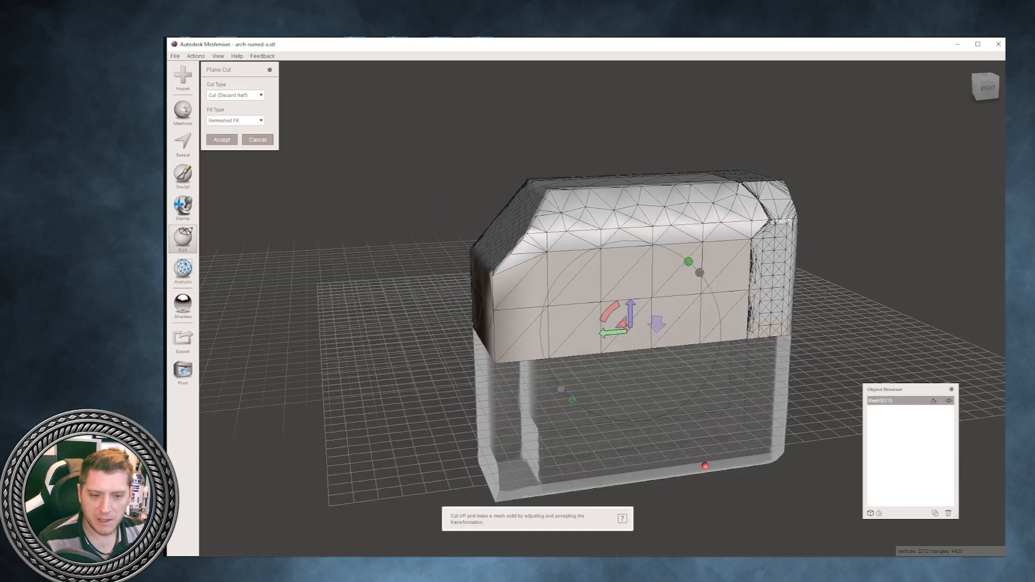
pyautogui.moveTo(609, 335)
pyautogui.mouseDown(button='right')
pyautogui.moveTo(606, 286)
pyautogui.moveTo(603, 315)
pyautogui.mouseUp(button='right')
pyautogui.moveTo(591, 260); pyautogui.dragTo(615, 252)
pyautogui.moveTo(588, 126); pyautogui.dragTo(965, 385, button='right')
pyautogui.moveTo(663, 299); pyautogui.dragTo(617, 308)
pyautogui.moveTo(965, 384); pyautogui.dragTo(890, 204, button='right')
pyautogui.press('Return')
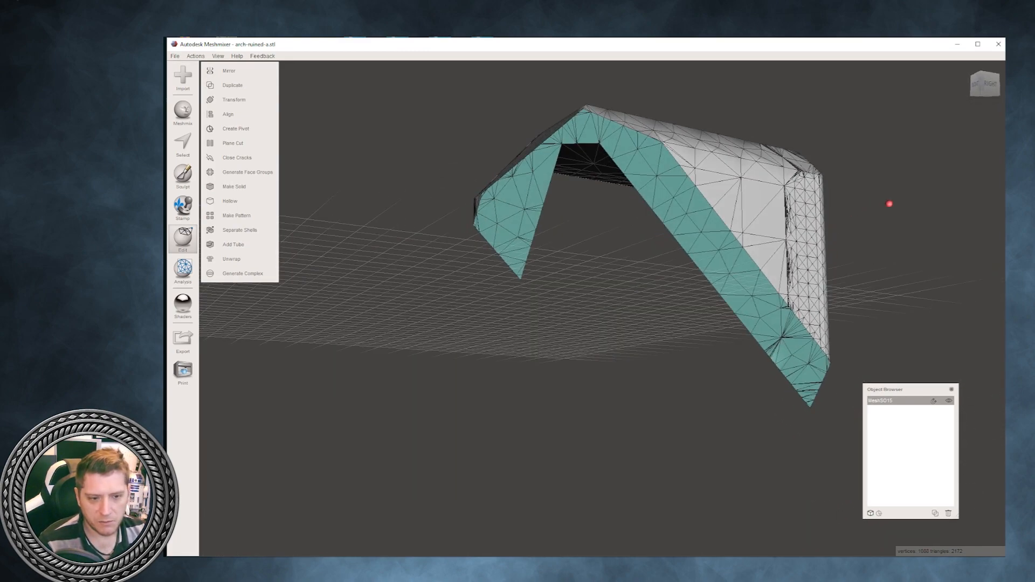
# - Select the face group of the diagonal cut and pull it outward and upward with a Face Transform
pyautogui.press('s')
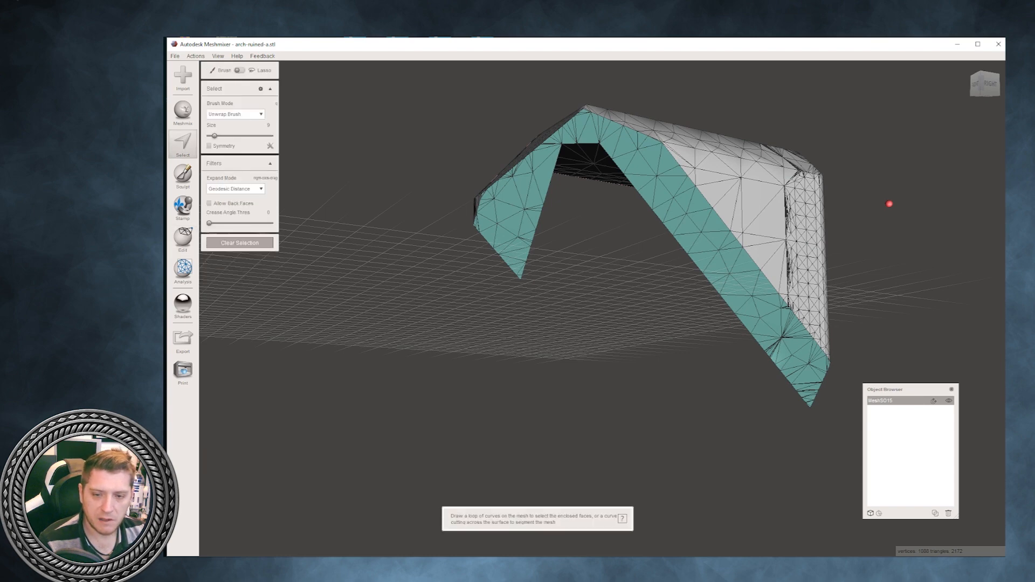
pyautogui.doubleClick(667, 184)
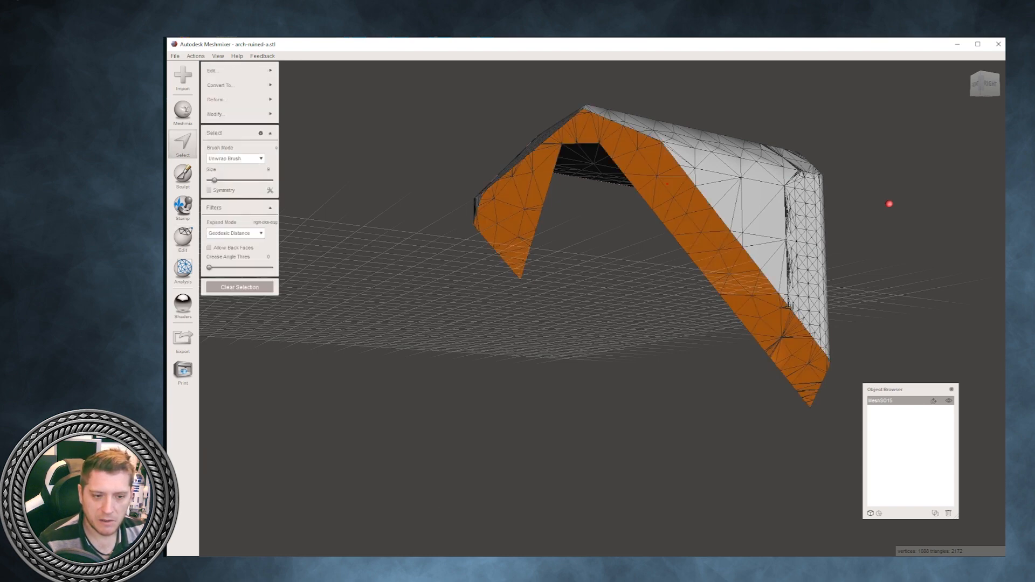
pyautogui.moveTo(890, 204); pyautogui.dragTo(889, 249, button='right')
pyautogui.moveTo(259, 99)
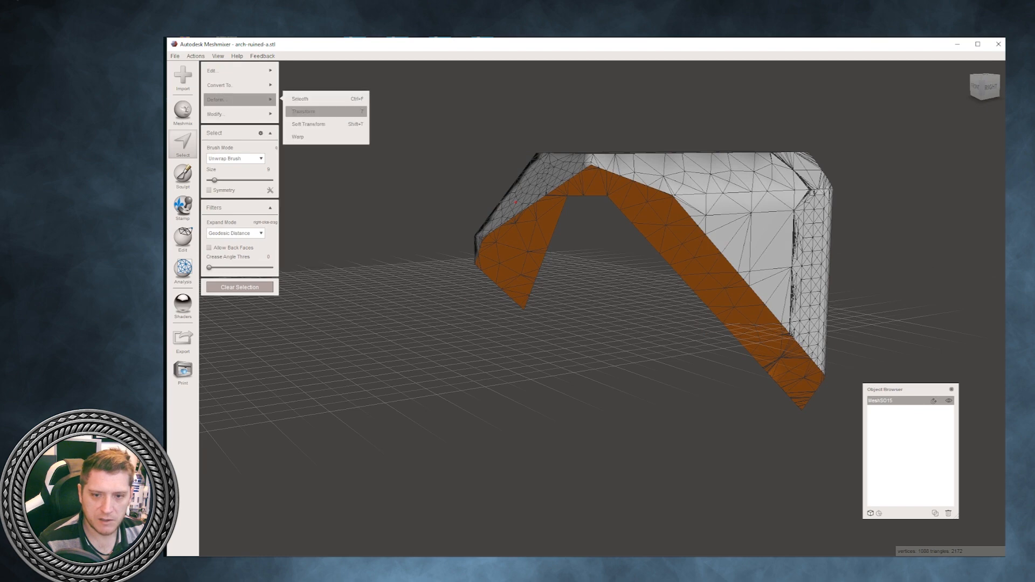
pyautogui.press('t')
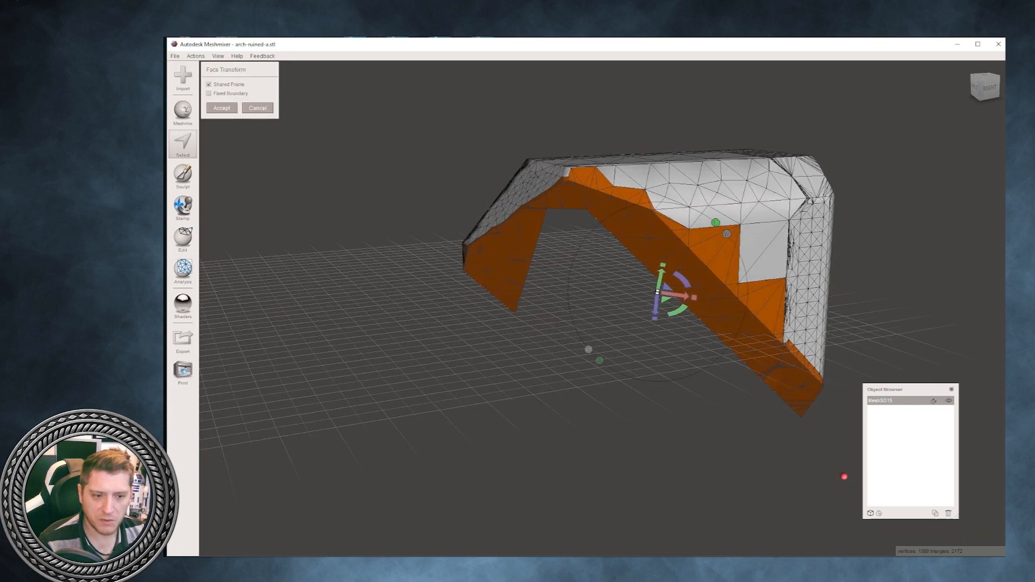
pyautogui.moveTo(656, 309); pyautogui.dragTo(643, 426)
pyautogui.moveTo(643, 427); pyautogui.dragTo(809, 405, button='right')
pyautogui.moveTo(834, 338); pyautogui.dragTo(439, 382, button='right')
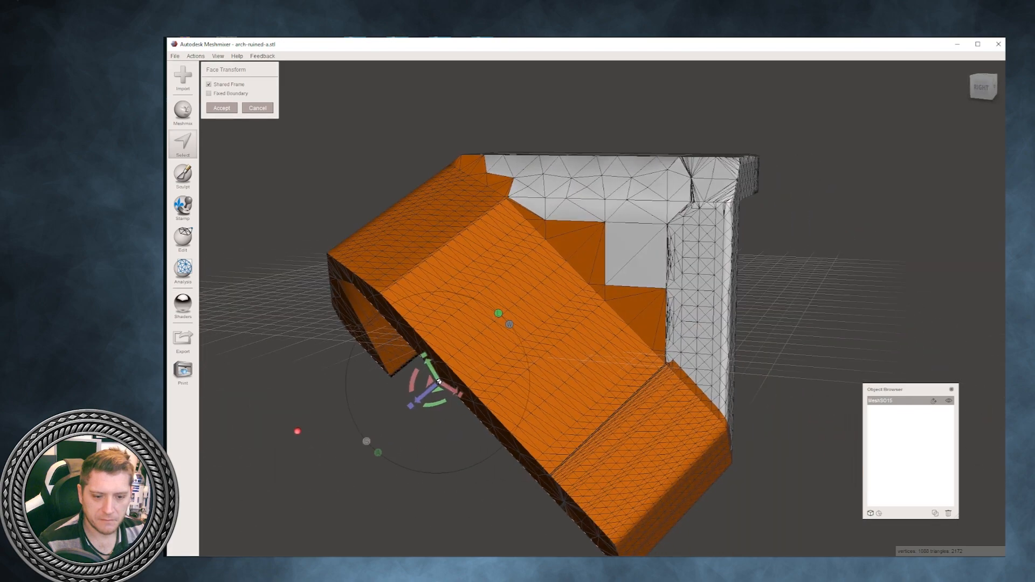
pyautogui.moveTo(439, 382); pyautogui.dragTo(394, 304)
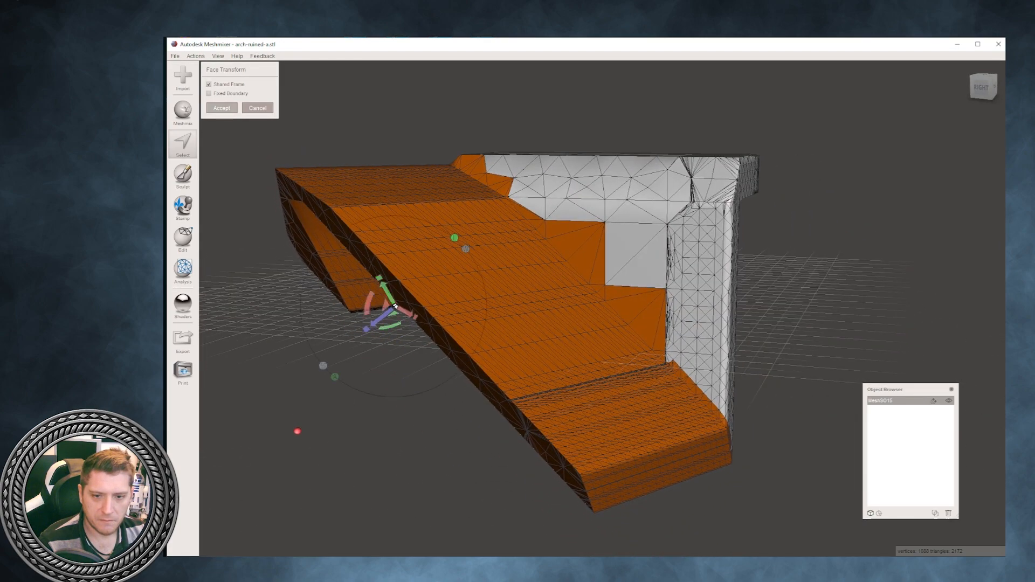
pyautogui.click(222, 108)
pyautogui.moveTo(297, 431); pyautogui.dragTo(677, 432, button='right')
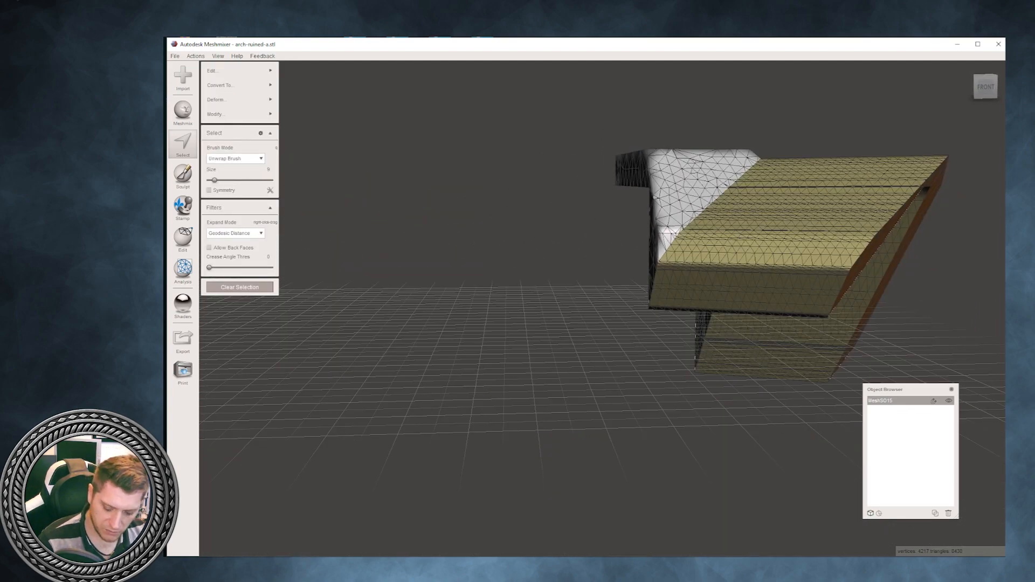
# - Select the entire mesh, clear all its face groups and hide the wireframe
pyautogui.moveTo(654, 197); pyautogui.dragTo(649, 297, button='right')
pyautogui.moveTo(824, 307); pyautogui.dragTo(708, 348, button='right')
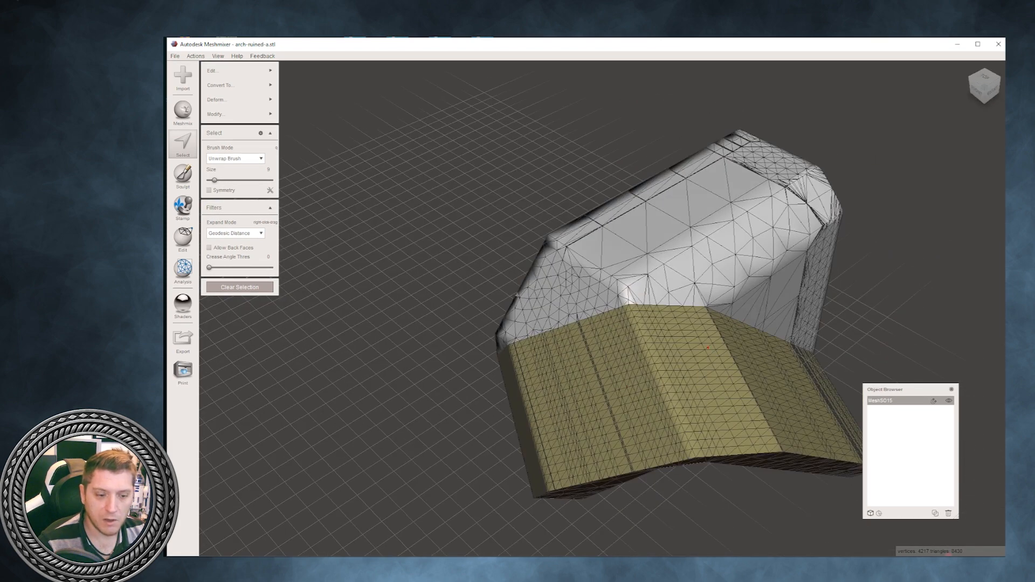
pyautogui.hotkey('ctrl', 'a')
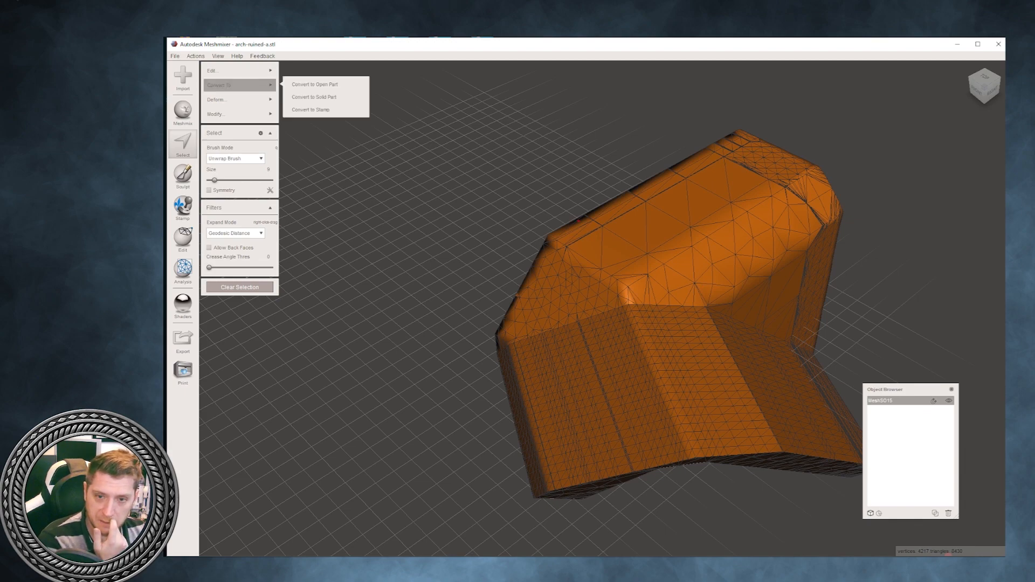
pyautogui.moveTo(240, 100)
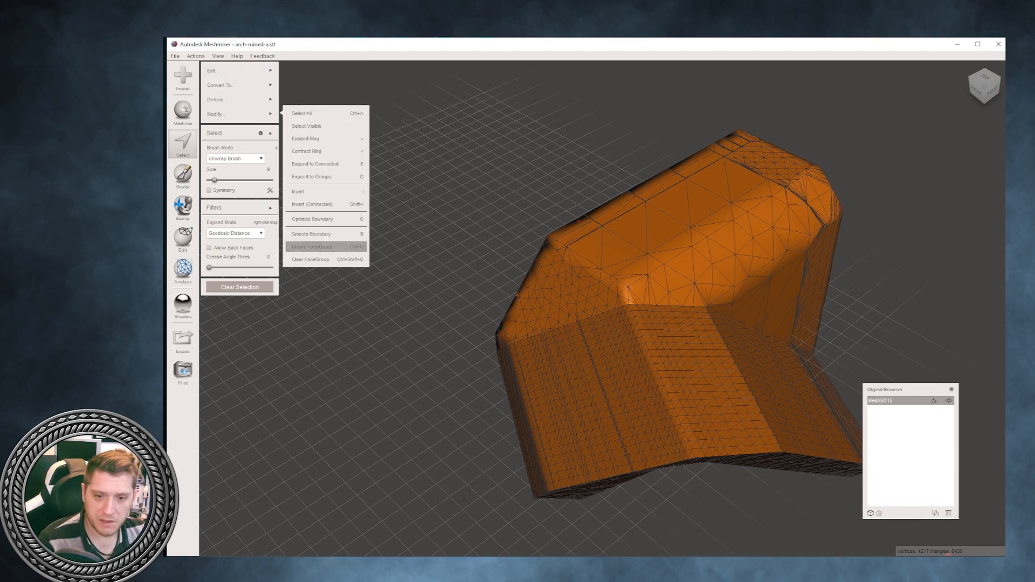
pyautogui.click(323, 259)
pyautogui.moveTo(410, 281); pyautogui.dragTo(274, 197, button='right')
pyautogui.moveTo(775, 555); pyautogui.dragTo(880, 554, button='right')
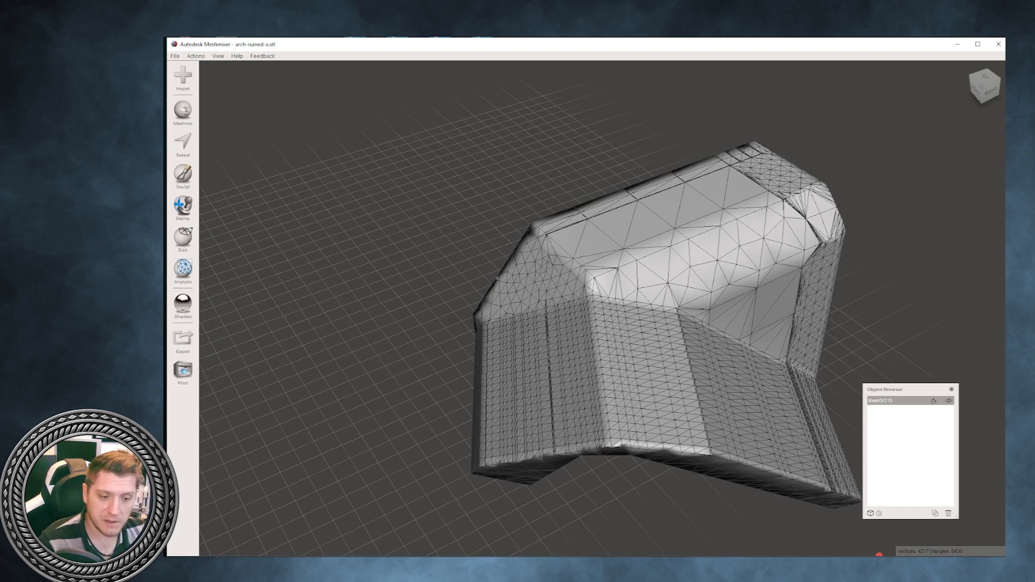
pyautogui.press('w')
pyautogui.moveTo(880, 554); pyautogui.dragTo(841, 469, button='right')
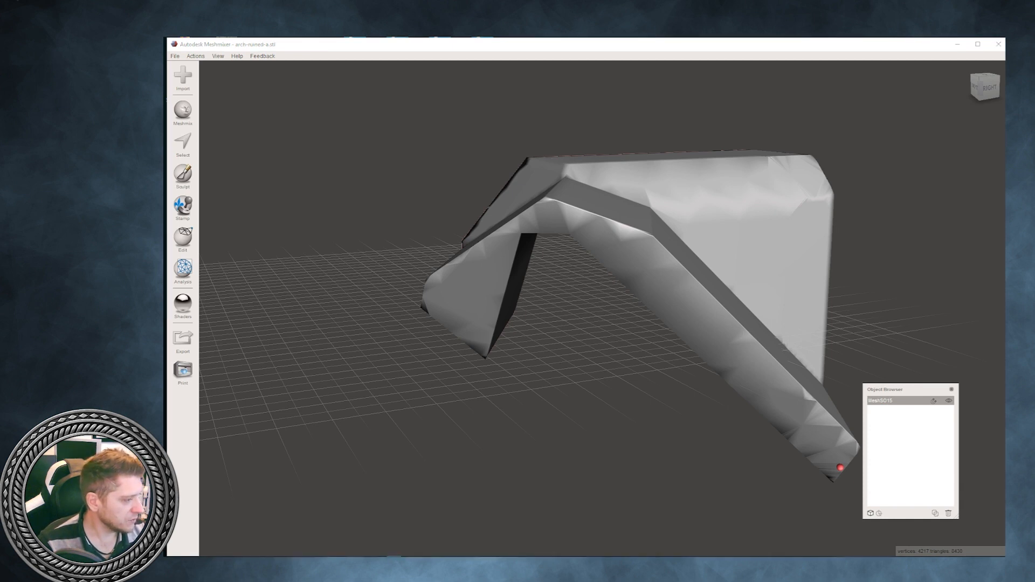
# - Replace the block with the blackknight.stl model and view the mounted knight from both sides
pyautogui.moveTo(1004, 247); pyautogui.dragTo(941, 247)
pyautogui.click(902, 241)
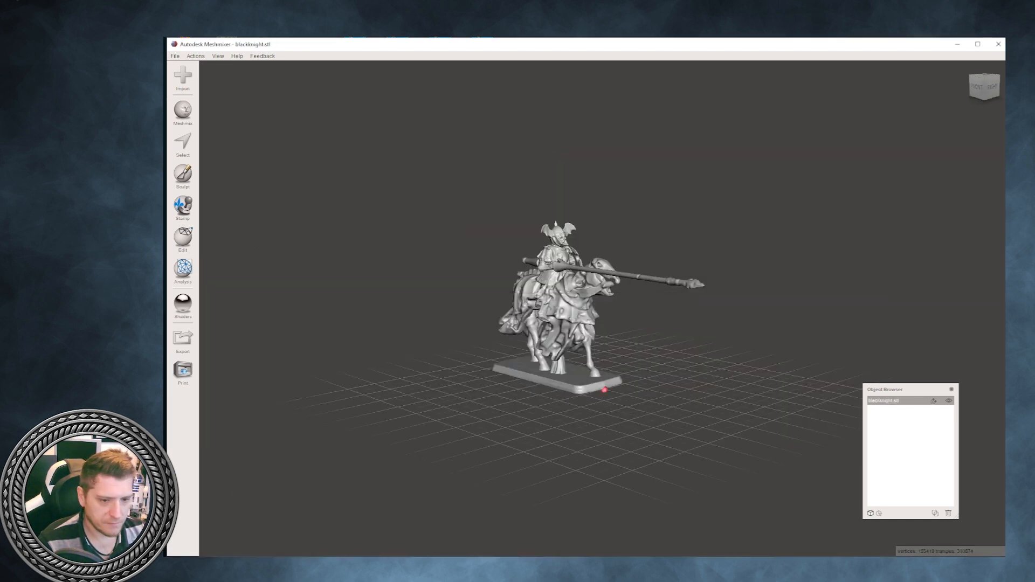
pyautogui.scroll(3, 602, 308)
pyautogui.moveTo(602, 308); pyautogui.dragTo(386, 302, button='right')
pyautogui.scroll(5, 602, 308)
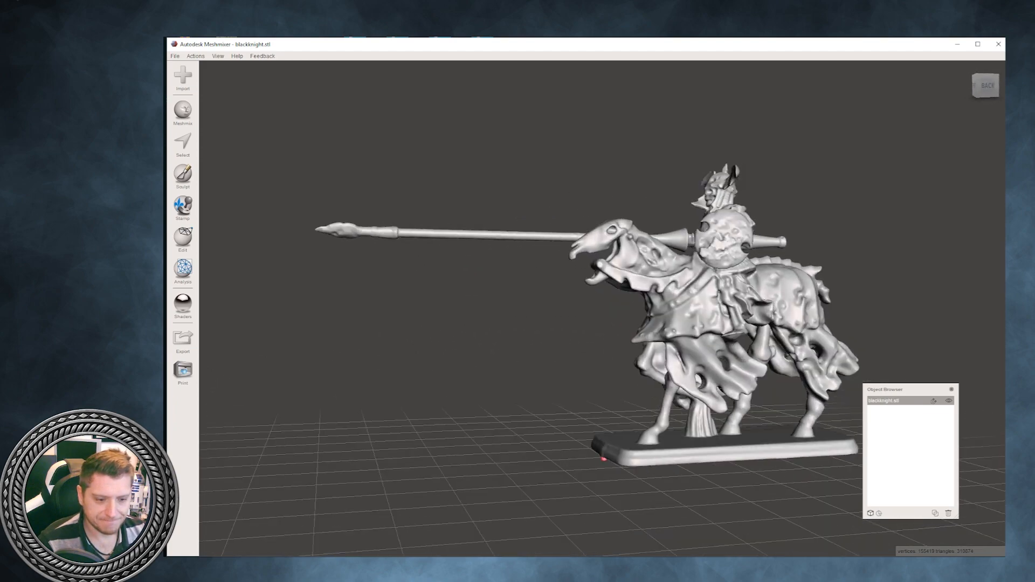
pyautogui.moveTo(512, 307); pyautogui.dragTo(764, 316, button='right')
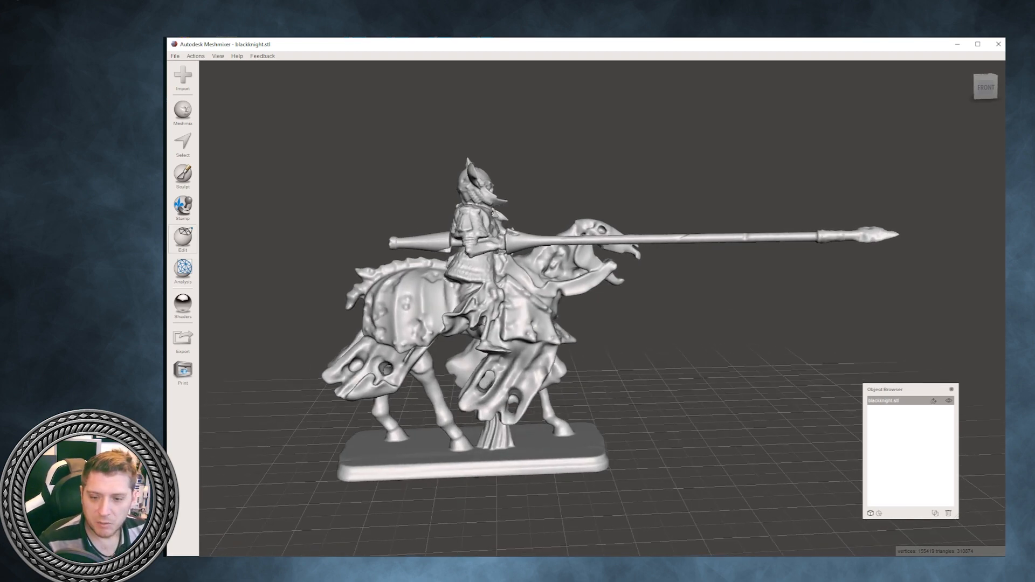
# - Try to split the mounted knight model into its parts with Separate Shells
pyautogui.click(184, 237)
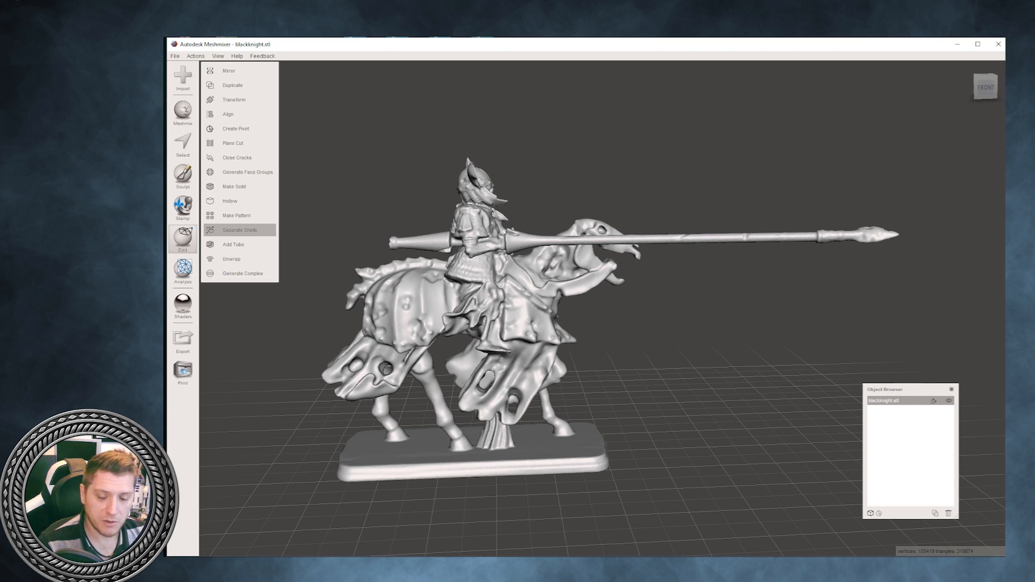
pyautogui.click(240, 229)
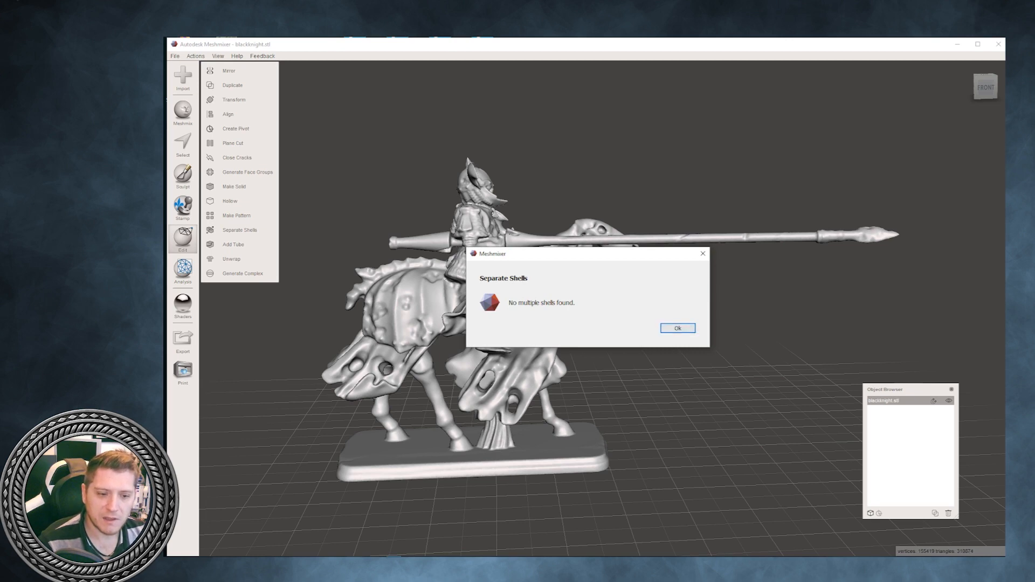
pyautogui.press('Return')
pyautogui.moveTo(647, 302); pyautogui.dragTo(653, 364, button='right')
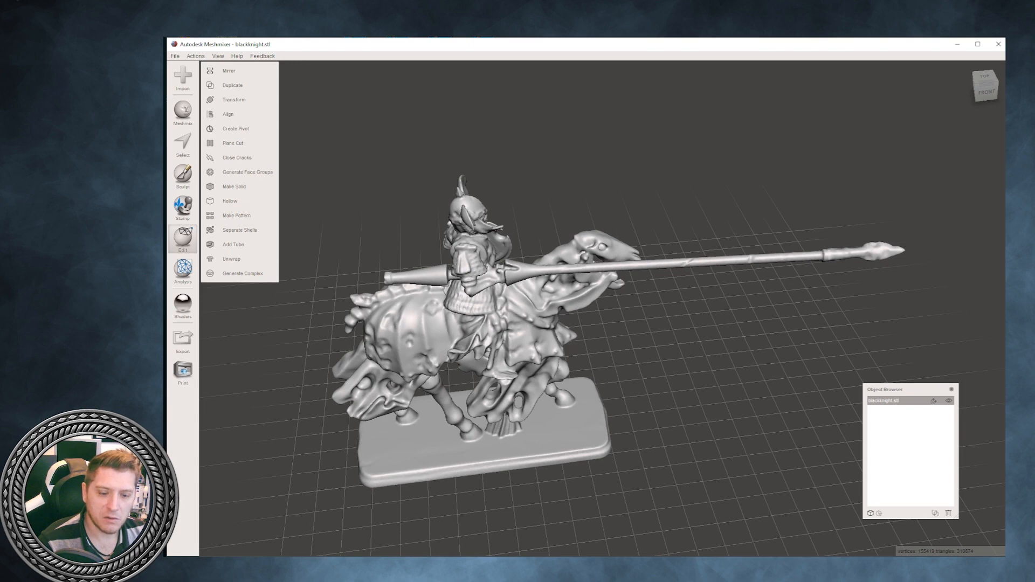
pyautogui.moveTo(654, 364); pyautogui.dragTo(638, 296, button='right')
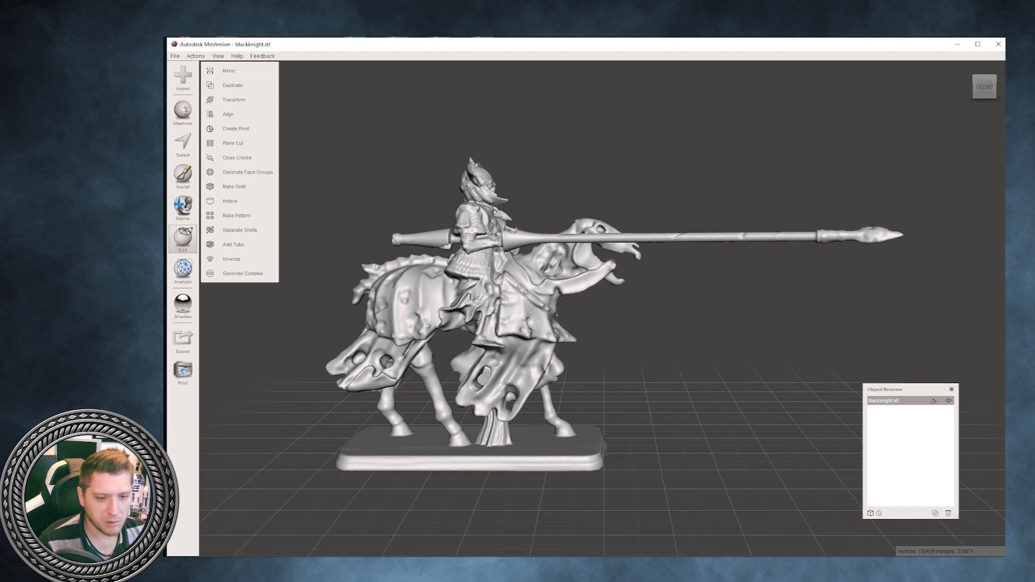
pyautogui.moveTo(604, 308); pyautogui.dragTo(647, 351, button='right')
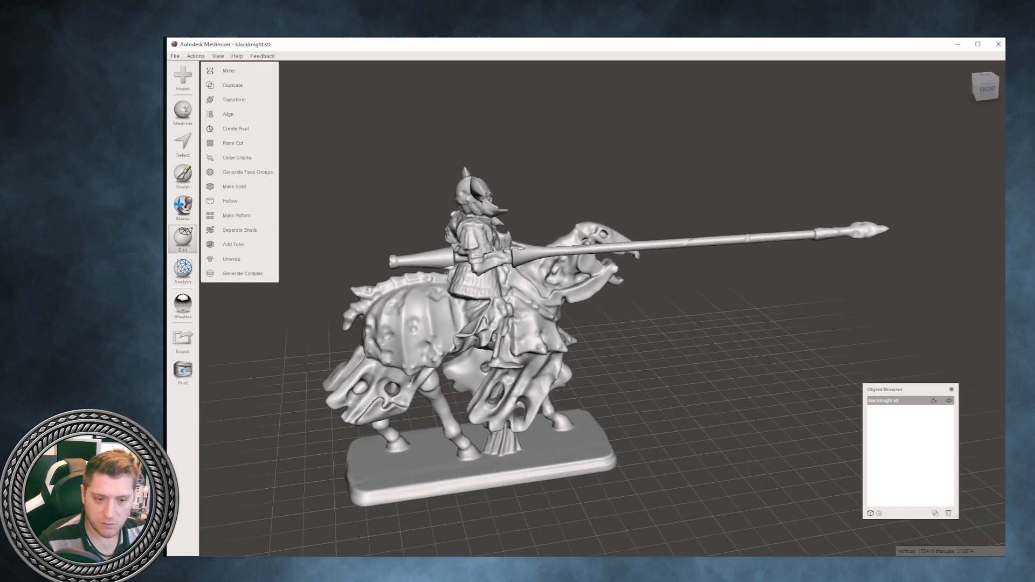
pyautogui.moveTo(647, 334); pyautogui.dragTo(582, 337, button='right')
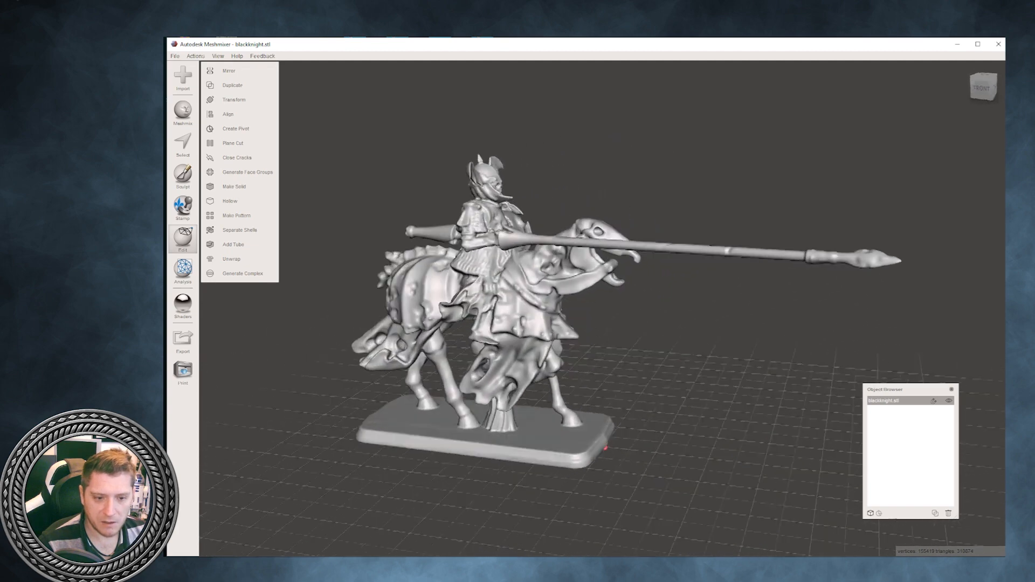
# - Start a Plane Cut on the mounted knight, turn the cutting plane upright and move it back to the knight's lance hand
pyautogui.moveTo(606, 449); pyautogui.dragTo(571, 444, button='right')
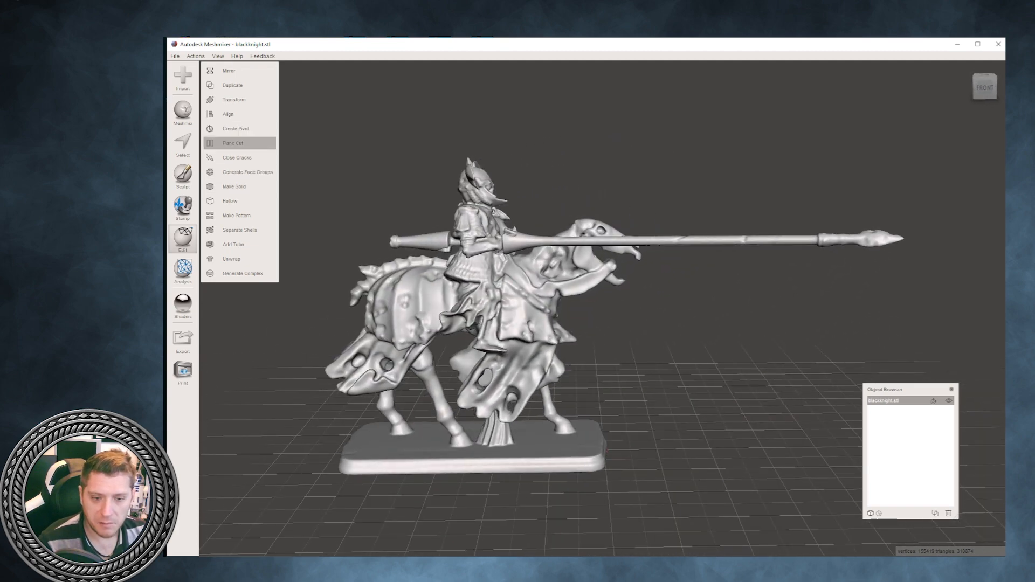
pyautogui.click(233, 143)
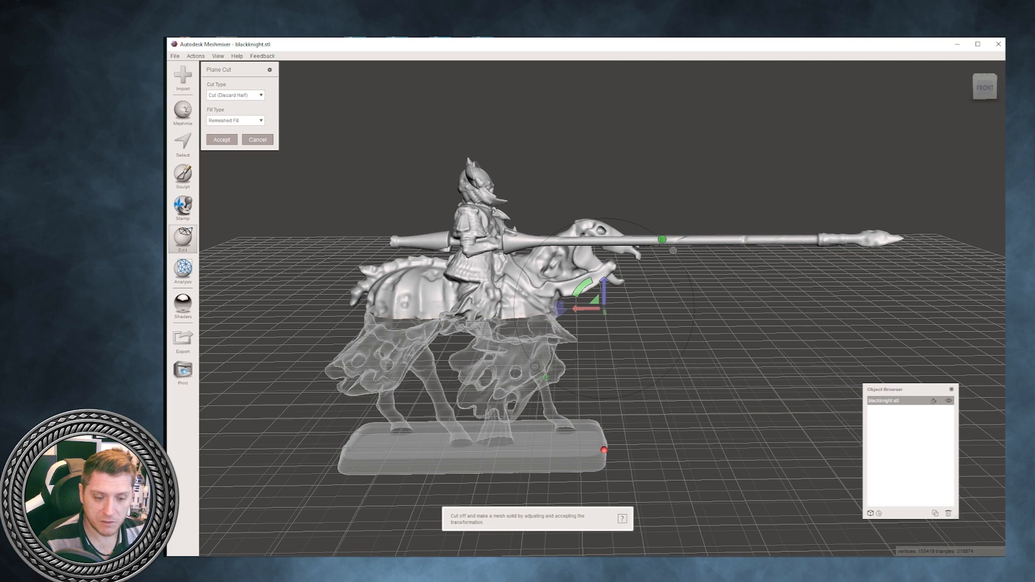
pyautogui.moveTo(582, 287); pyautogui.dragTo(627, 287)
pyautogui.moveTo(626, 287); pyautogui.dragTo(601, 319, button='right')
pyautogui.scroll(2, 601, 319)
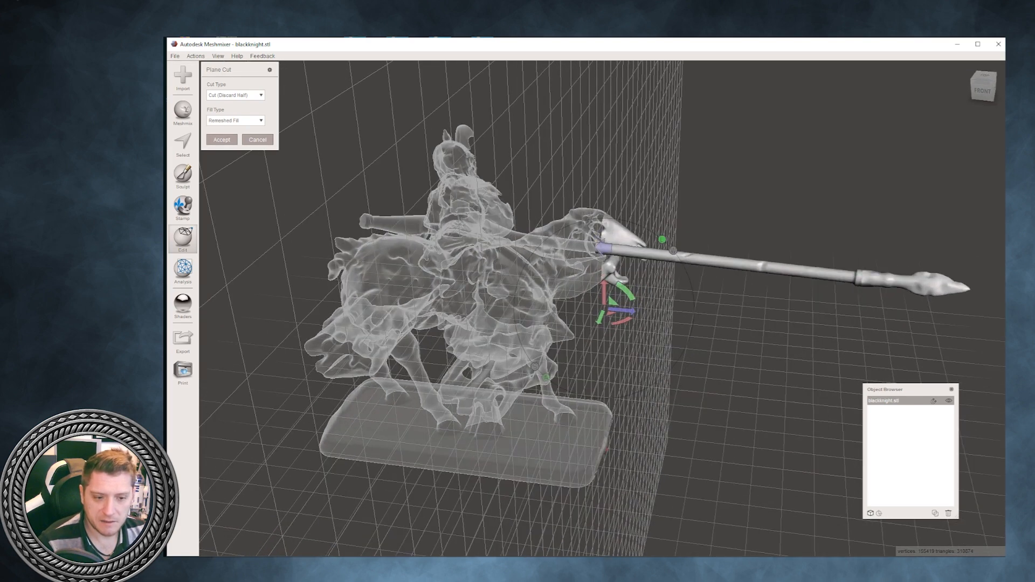
pyautogui.moveTo(628, 311); pyautogui.dragTo(501, 298)
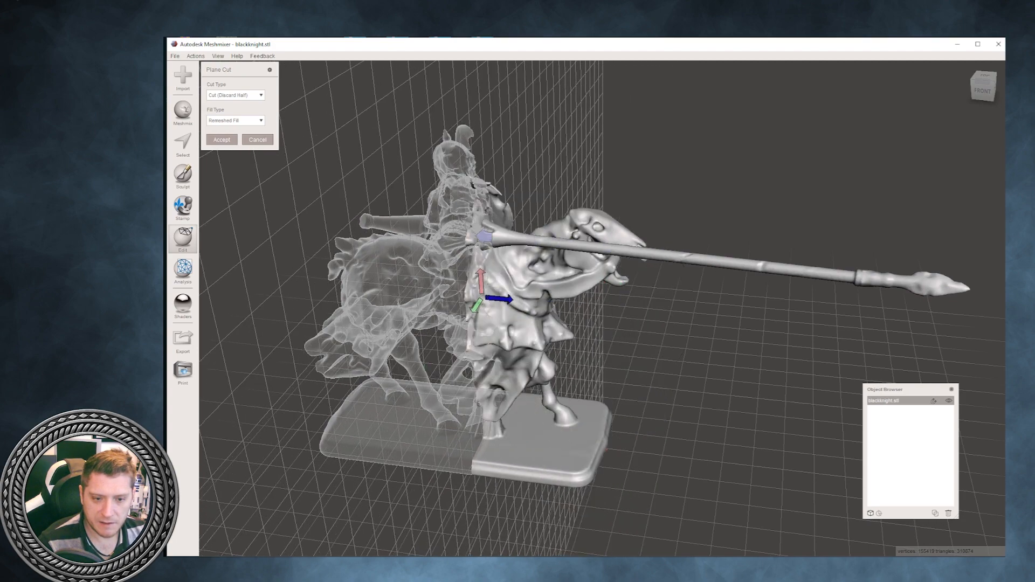
# - Fine-tune the cutting plane's position and angle so it crosses the lance just in front of the knight's hand
pyautogui.scroll(3, 501, 298)
pyautogui.moveTo(500, 298); pyautogui.dragTo(590, 324, button='right')
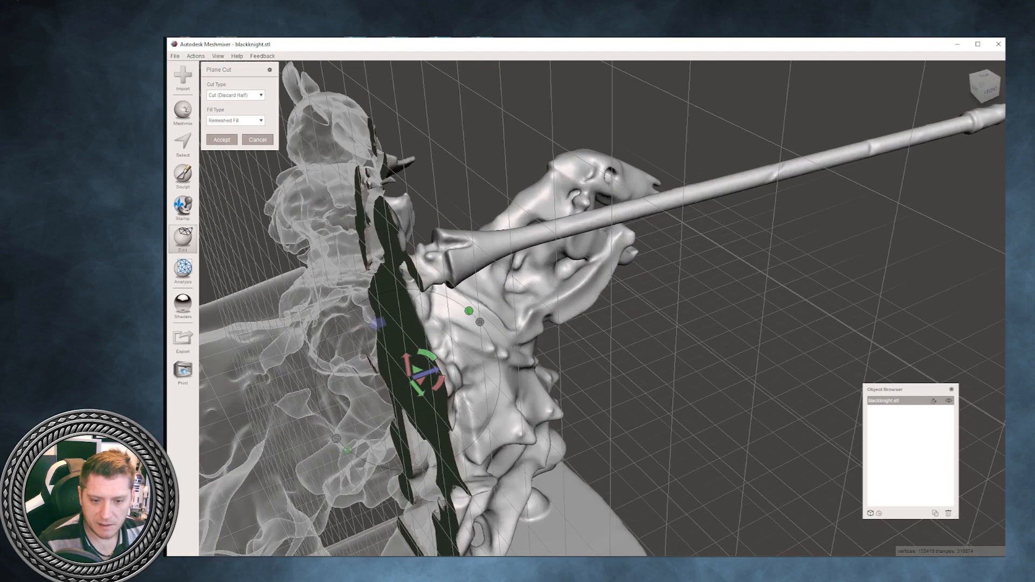
pyautogui.moveTo(429, 372); pyautogui.dragTo(457, 362)
pyautogui.moveTo(458, 361); pyautogui.dragTo(589, 372, button='right')
pyautogui.scroll(2, 582, 337)
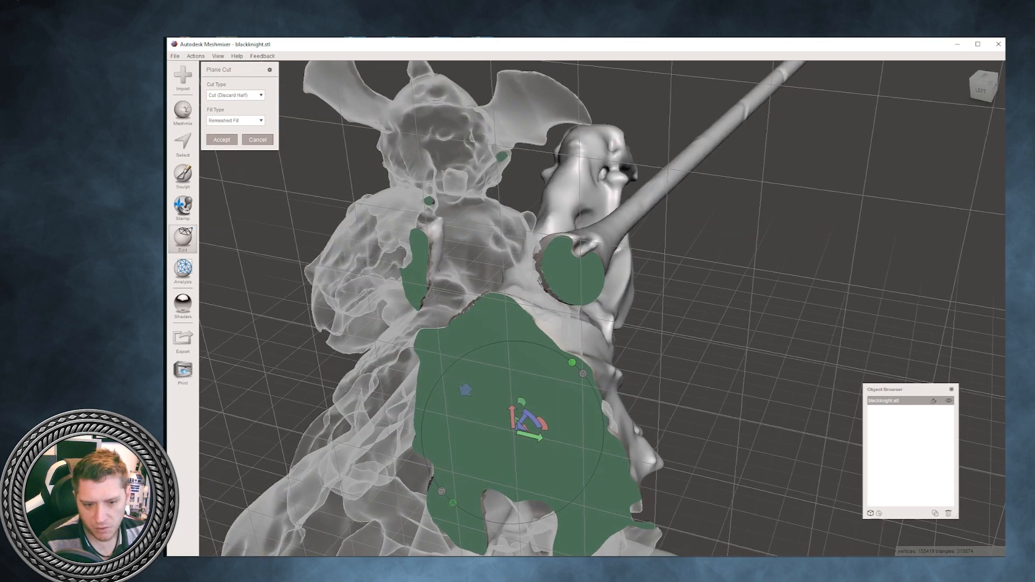
pyautogui.moveTo(524, 418); pyautogui.dragTo(524, 417)
pyautogui.moveTo(525, 416); pyautogui.dragTo(529, 411)
pyautogui.moveTo(529, 411); pyautogui.dragTo(405, 385, button='right')
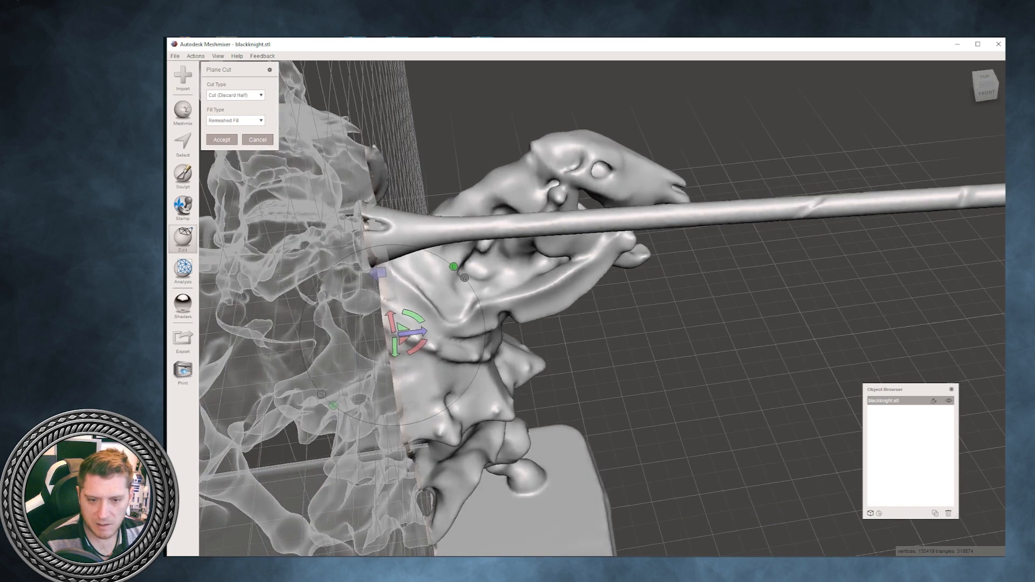
pyautogui.scroll(-6, 405, 386)
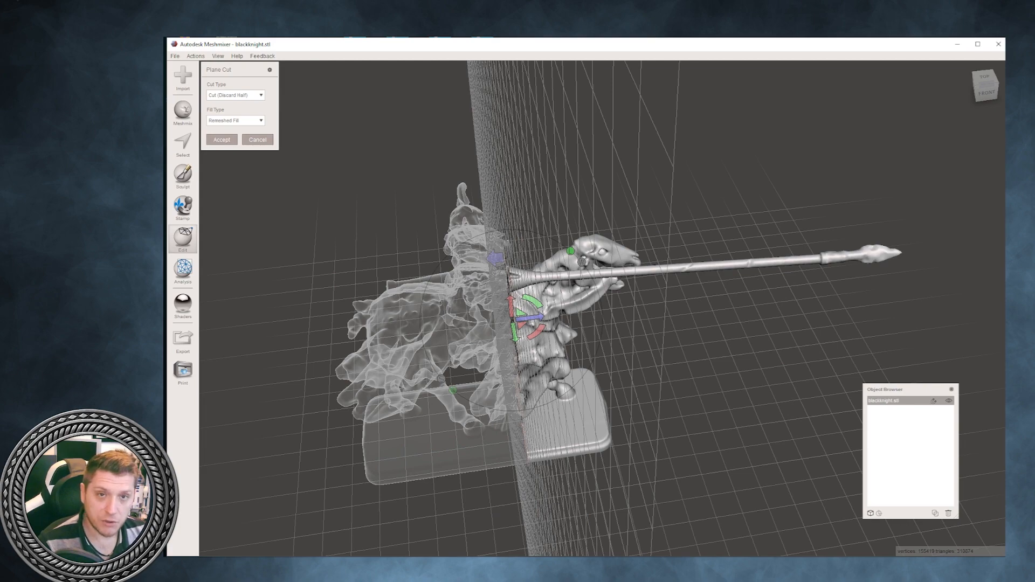
pyautogui.moveTo(404, 402); pyautogui.dragTo(382, 335, button='right')
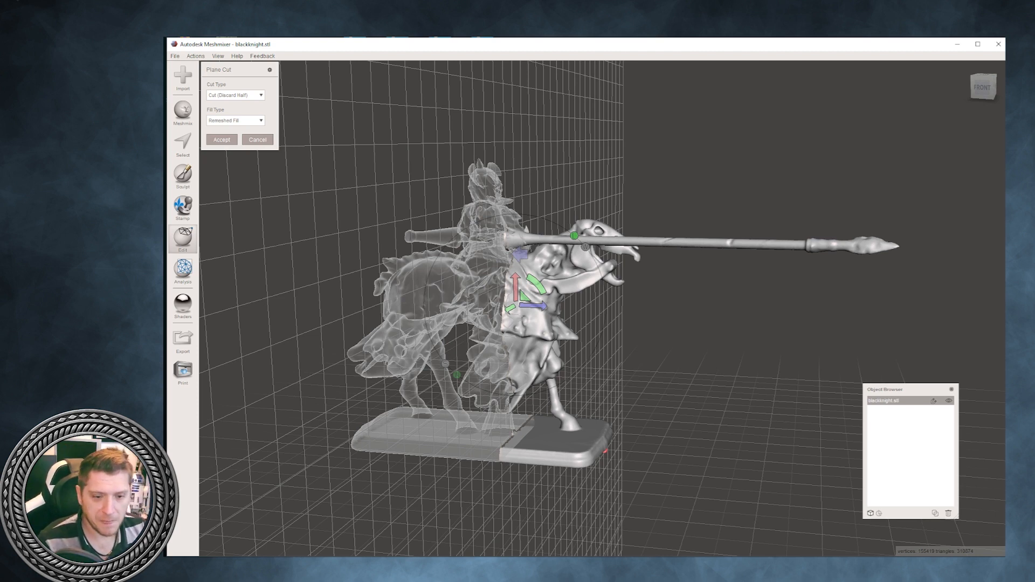
# - Set the cut type to Slice (Keep Both) and view the planned cut from both sides of the model
pyautogui.click(236, 95)
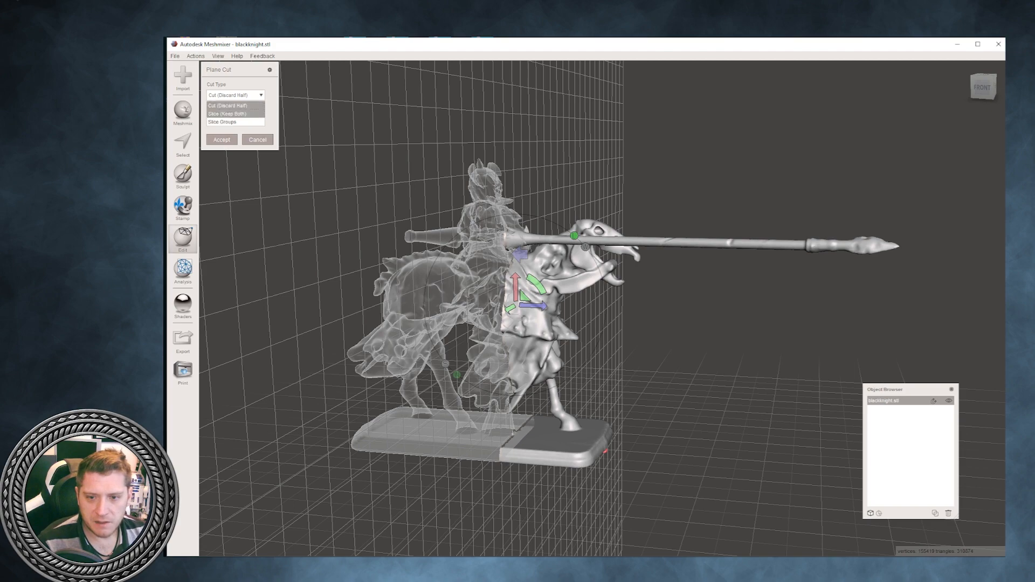
pyautogui.click(236, 114)
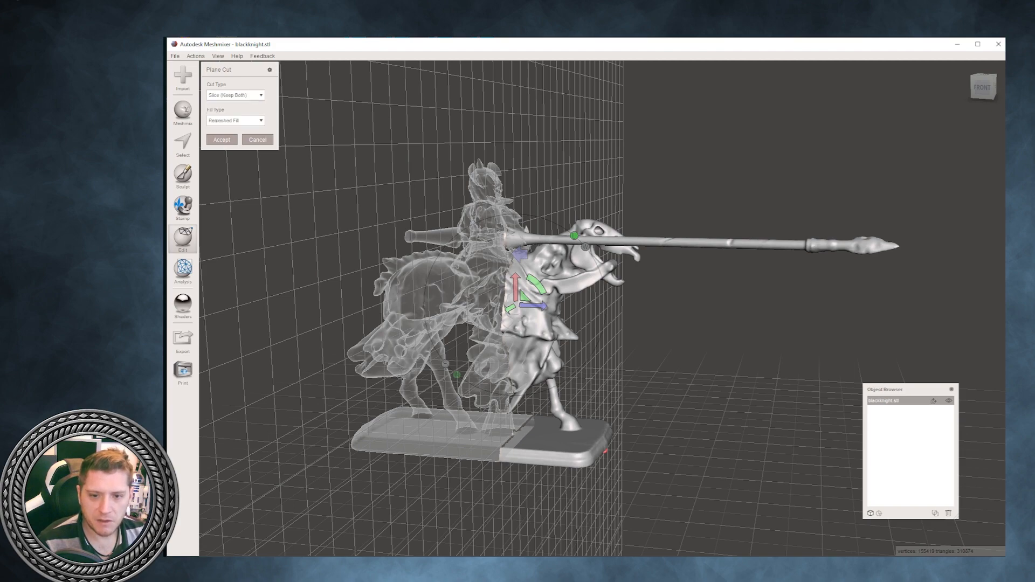
pyautogui.moveTo(593, 324); pyautogui.dragTo(632, 343, button='right')
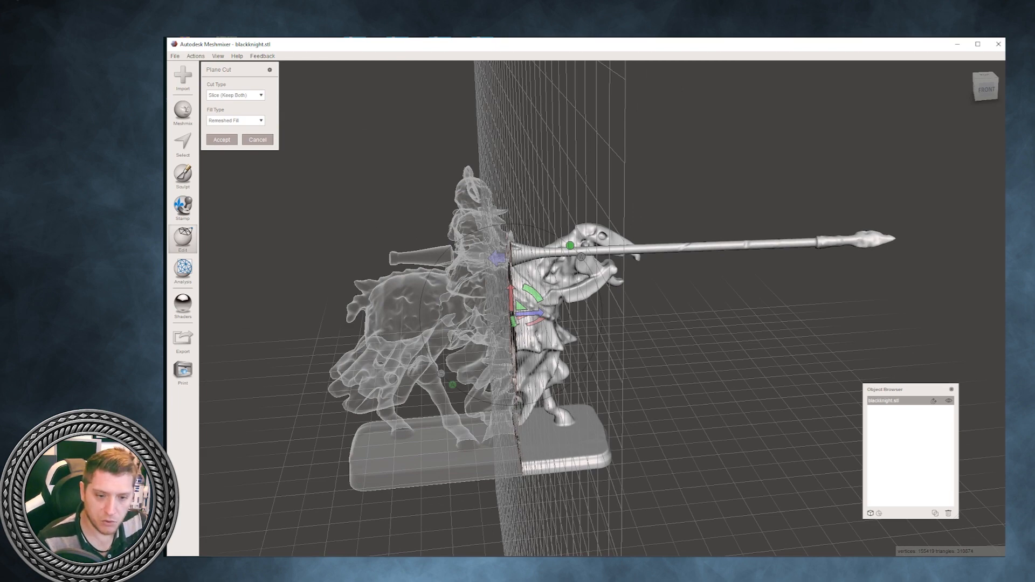
pyautogui.moveTo(632, 343); pyautogui.dragTo(421, 345, button='right')
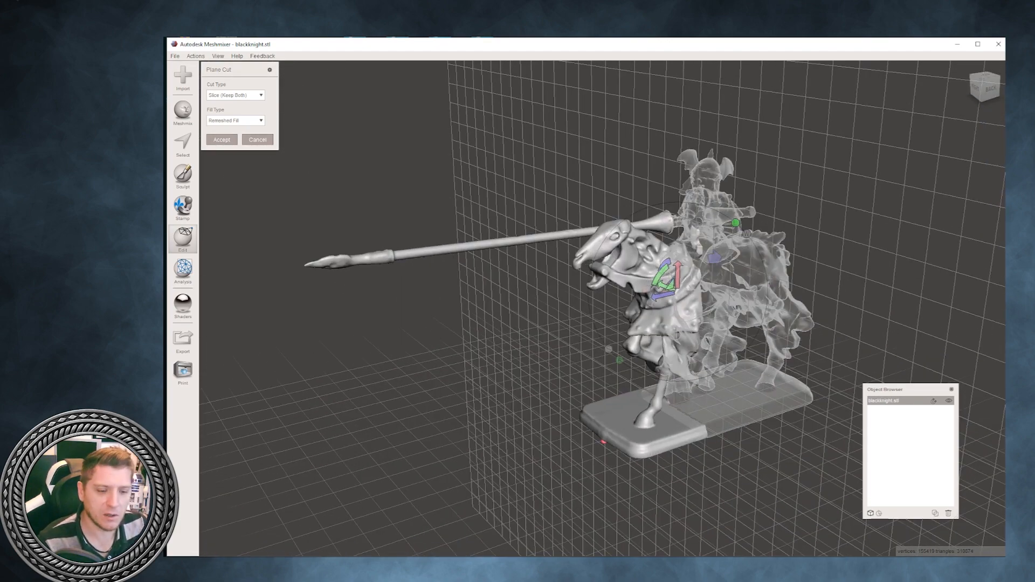
pyautogui.moveTo(421, 345); pyautogui.dragTo(679, 340, button='right')
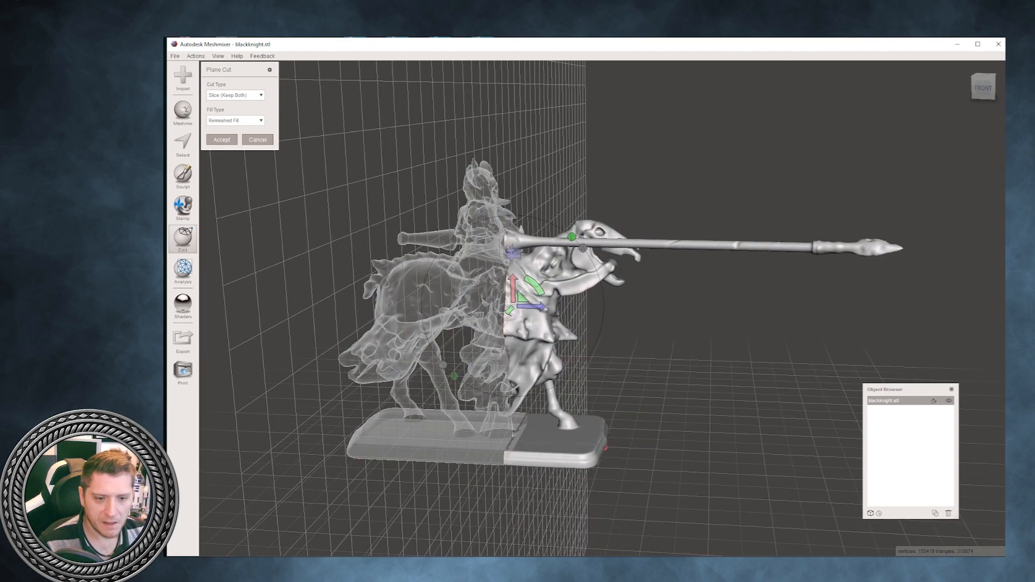
# - Set the cut type to Slice Groups and accept the plane cut with Remeshed Fill
pyautogui.click(235, 94)
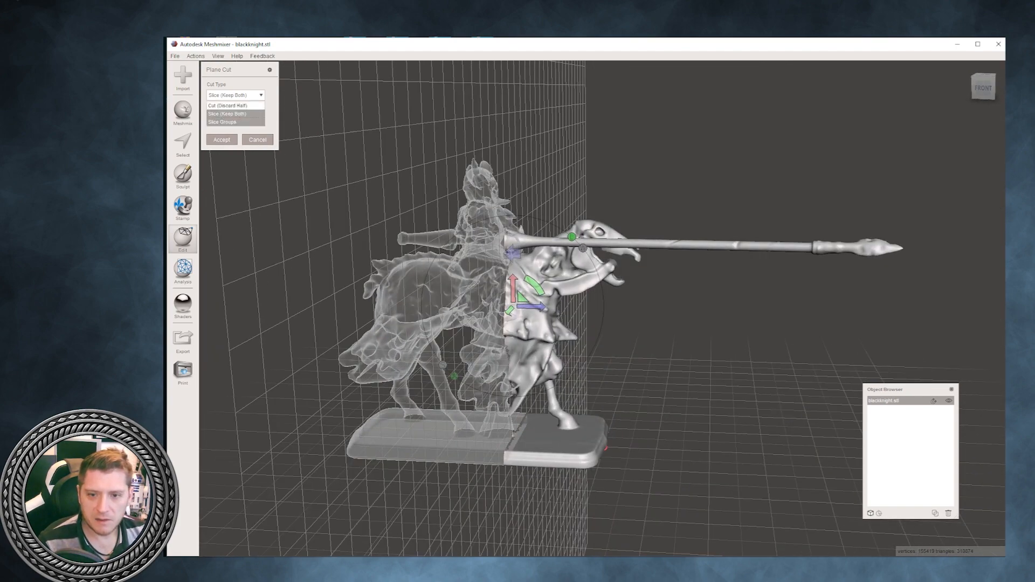
pyautogui.click(227, 122)
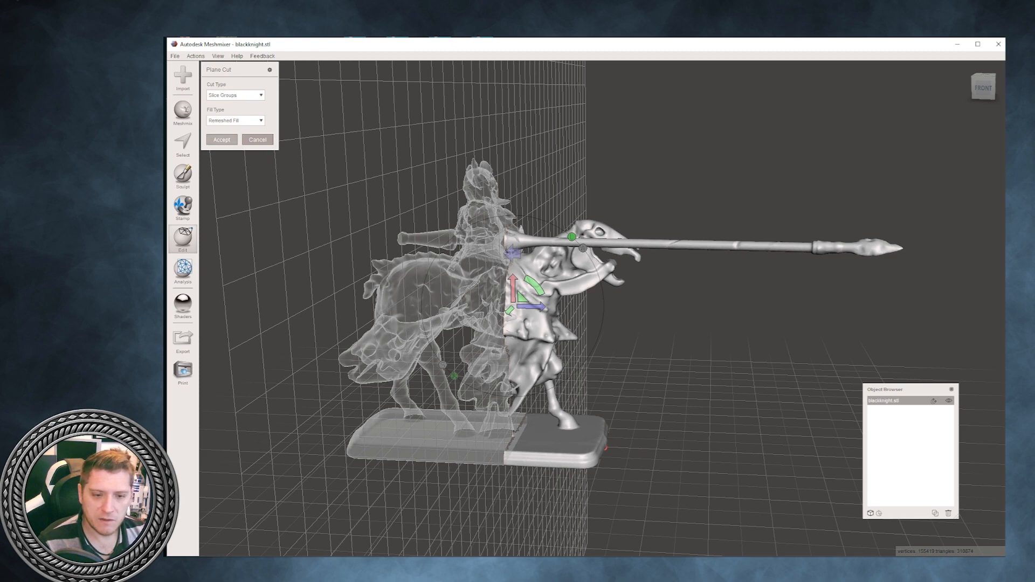
pyautogui.press('Return')
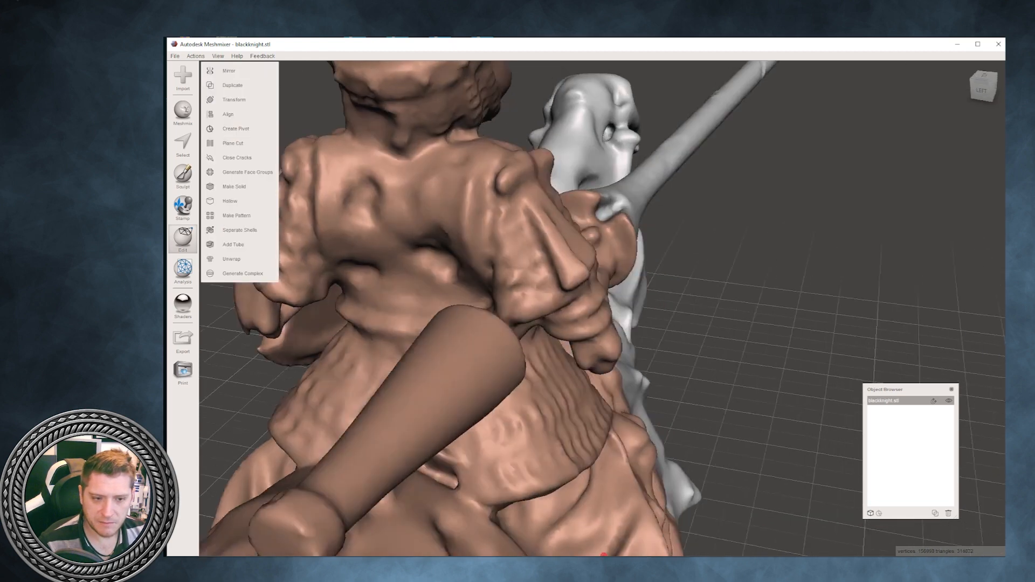
# - Select the face group of the lance in front of the hand and separate it into its own object
pyautogui.moveTo(636, 324); pyautogui.dragTo(529, 324, button='right')
pyautogui.scroll(-5, 602, 308)
pyautogui.moveTo(602, 323); pyautogui.dragTo(501, 318, button='right')
pyautogui.click(182, 145)
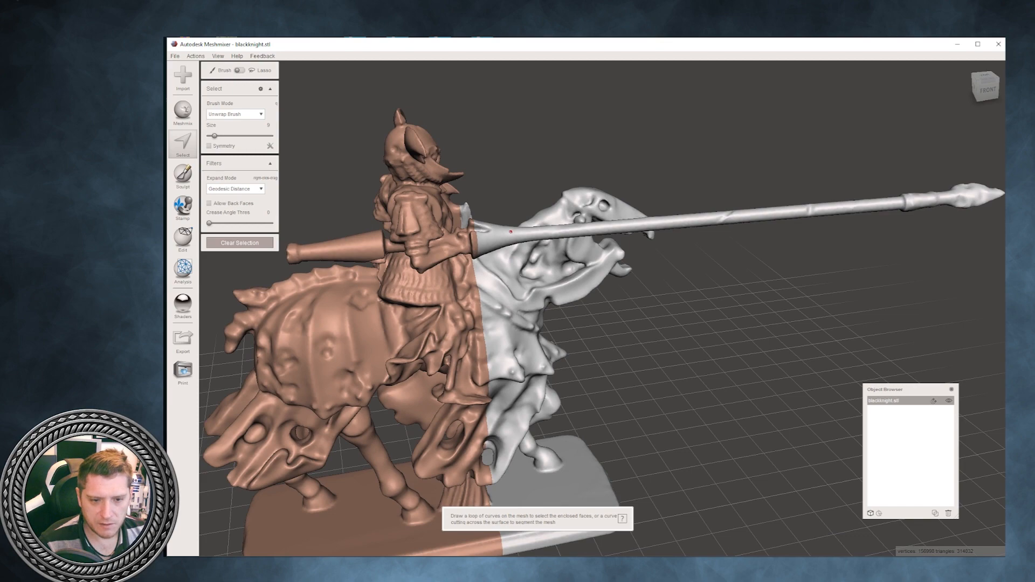
pyautogui.doubleClick(511, 232)
pyautogui.moveTo(604, 198)
pyautogui.mouseDown(button='right')
pyautogui.moveTo(603, 293)
pyautogui.moveTo(602, 210)
pyautogui.mouseUp(button='right')
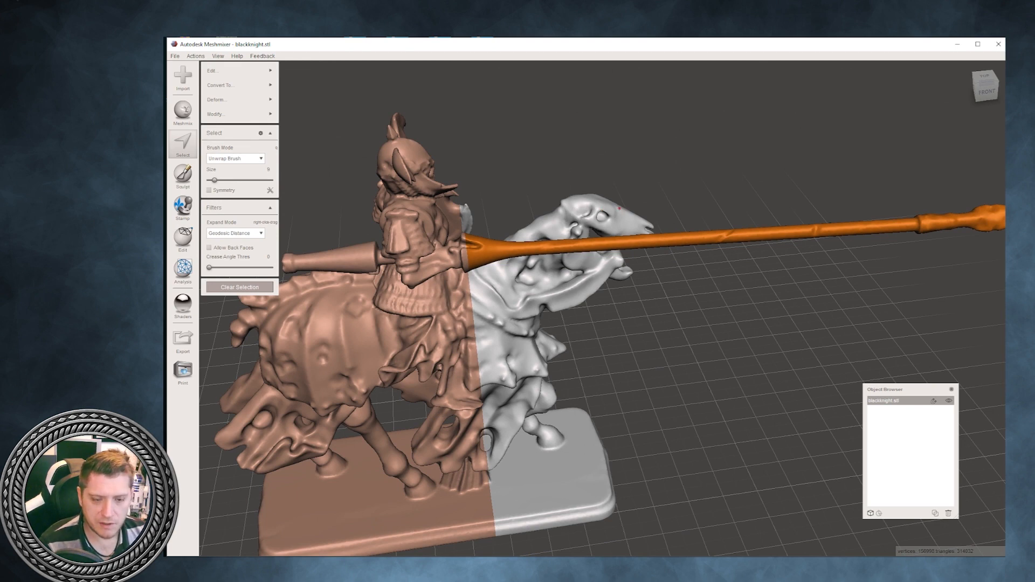
pyautogui.press('y')
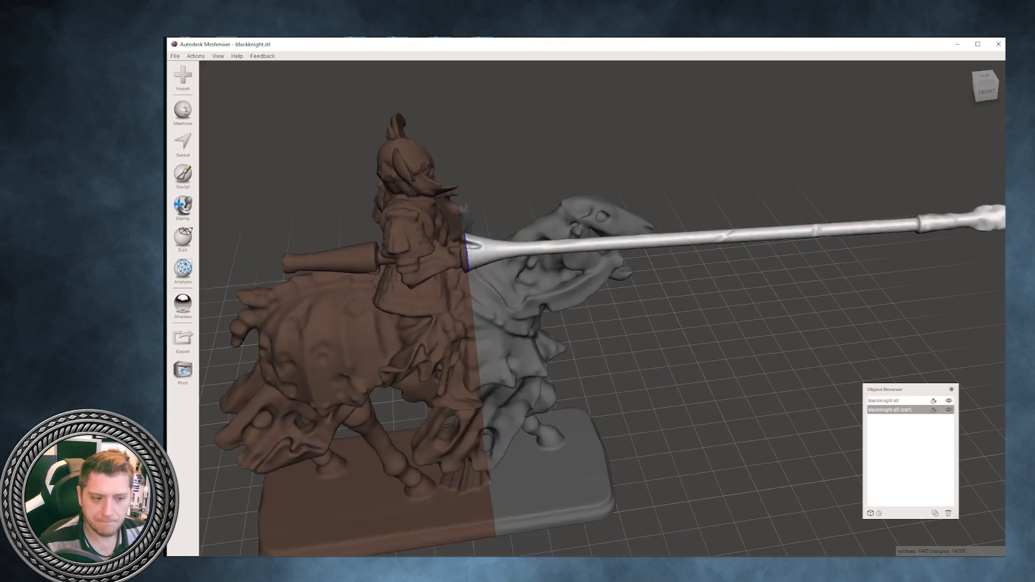
# - Switch between the knight and the separated lance objects and examine each part around the cut
pyautogui.scroll(-5, 507, 379)
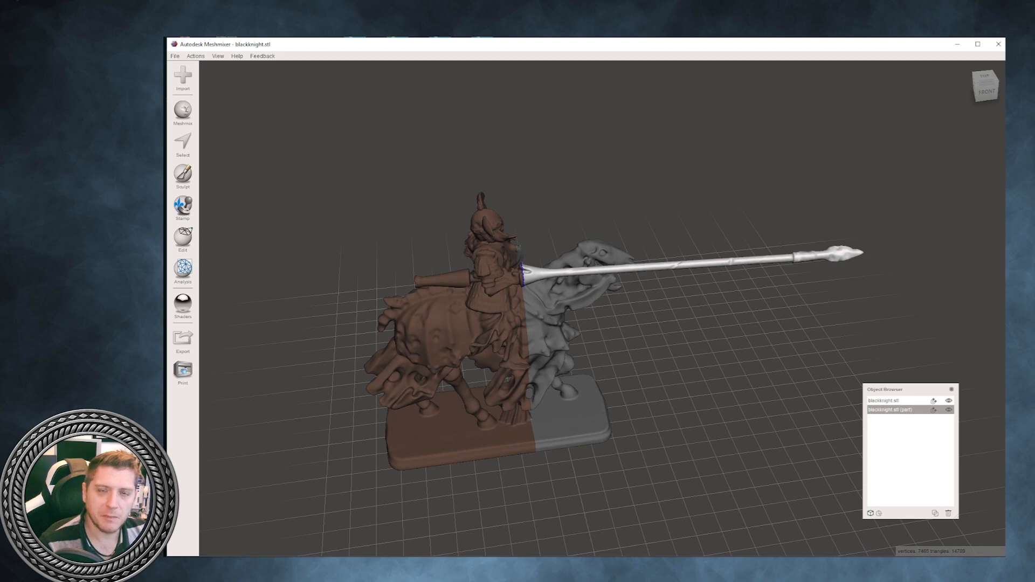
pyautogui.scroll(4, 506, 380)
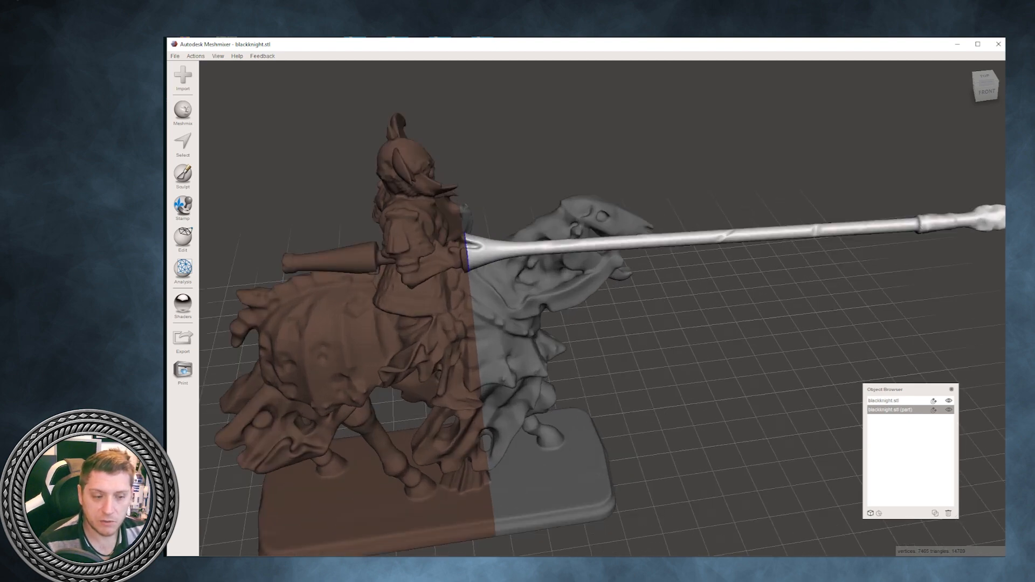
pyautogui.moveTo(507, 324); pyautogui.dragTo(507, 302, button='right')
pyautogui.click(889, 400)
pyautogui.click(889, 410)
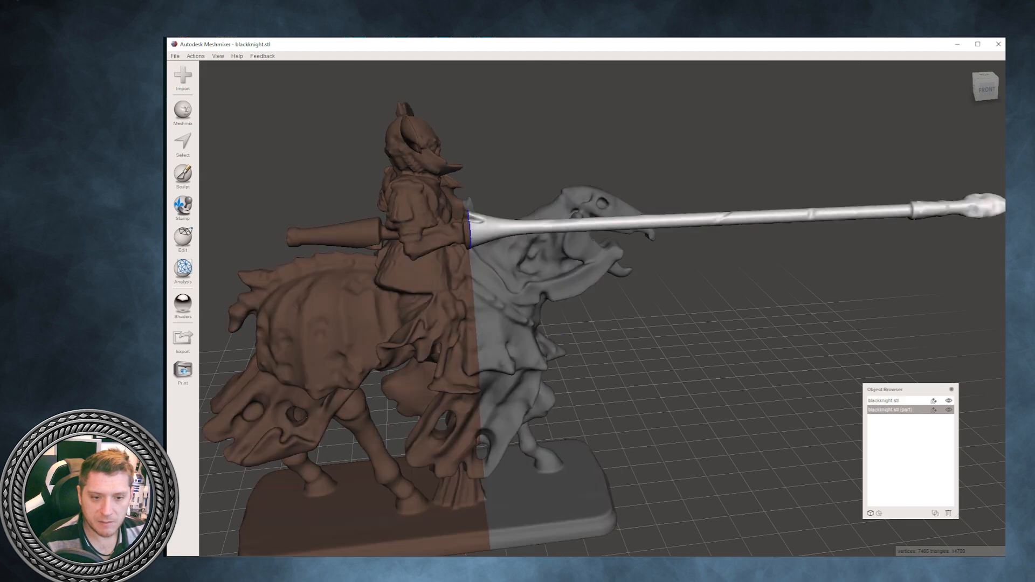
pyautogui.click(890, 400)
pyautogui.click(889, 409)
pyautogui.scroll(2, 602, 307)
pyautogui.moveTo(539, 280)
pyautogui.mouseDown(button='right')
pyautogui.moveTo(598, 342)
pyautogui.moveTo(545, 286)
pyautogui.mouseUp(button='right')
pyautogui.scroll(2, 588, 329)
pyautogui.scroll(2, 602, 308)
pyautogui.scroll(-4, 602, 308)
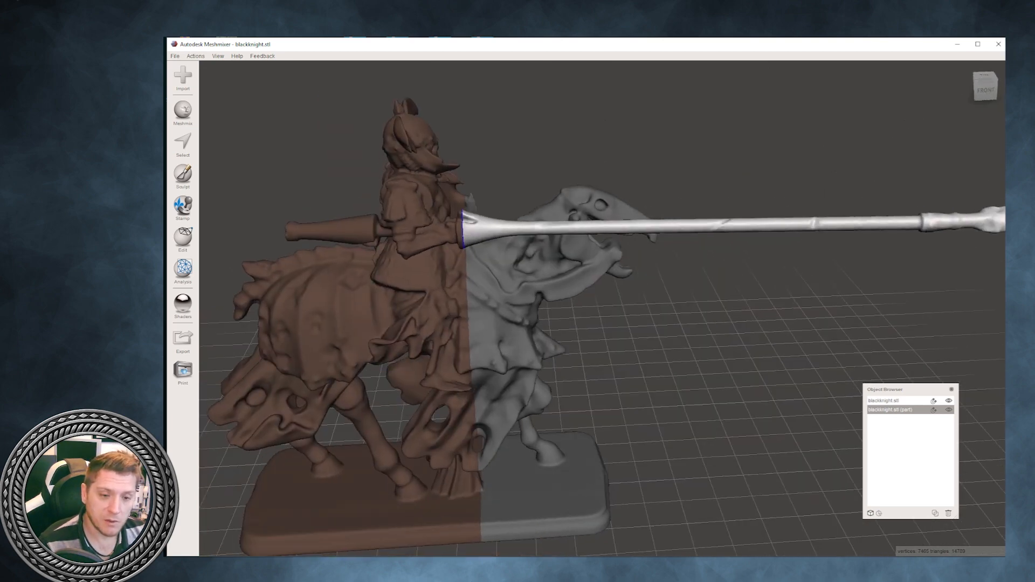
pyautogui.click(885, 401)
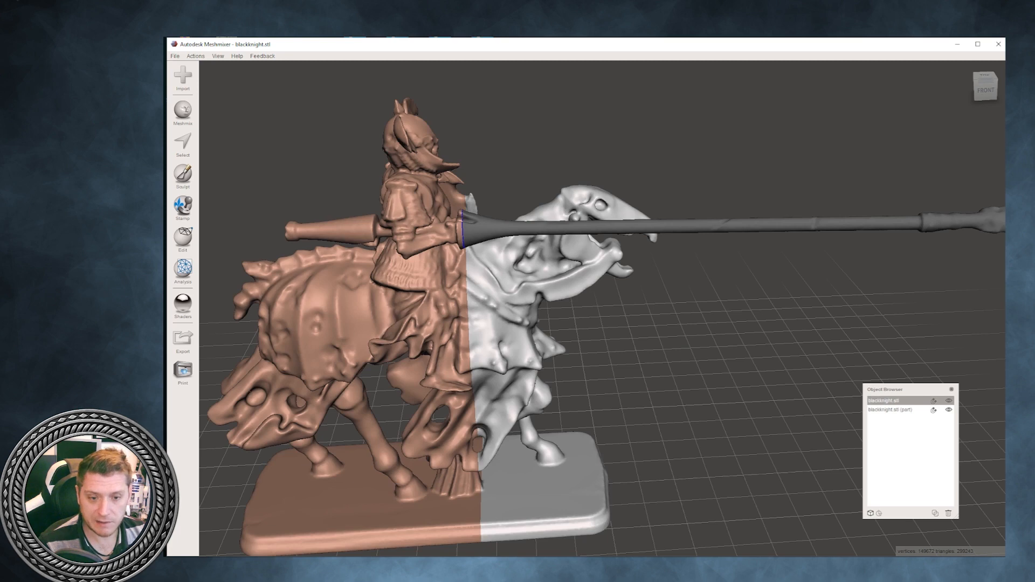
pyautogui.click(890, 410)
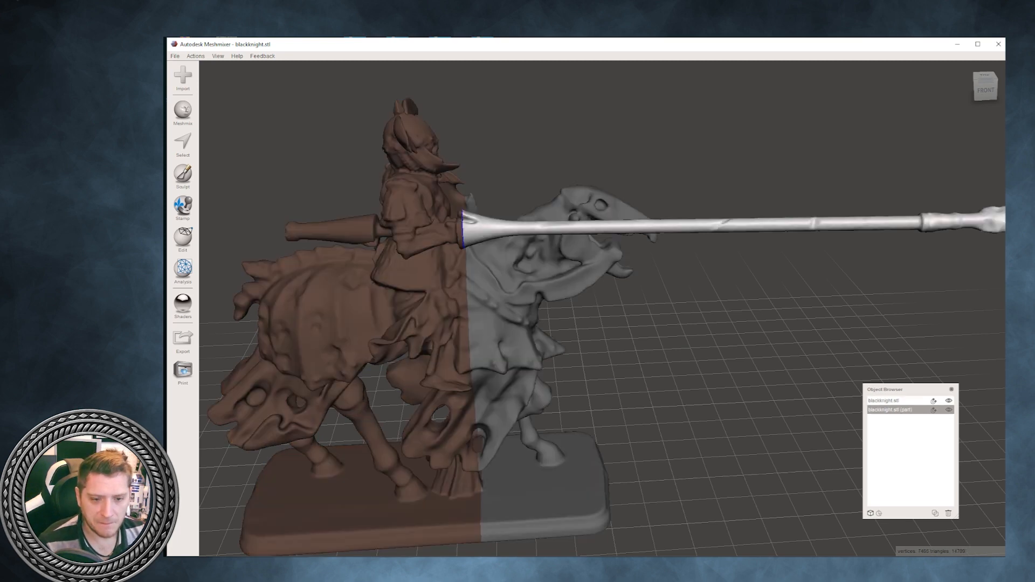
# - Transform the separated lance about 6.6 mm forward along its length, away from the knight's hand
pyautogui.scroll(-2, 602, 309)
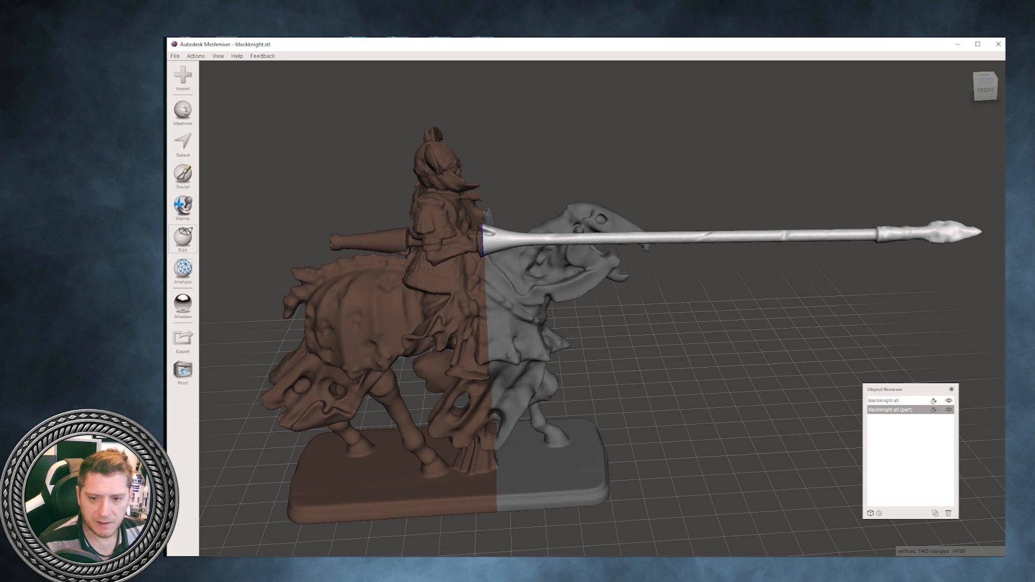
pyautogui.click(183, 237)
pyautogui.click(243, 97)
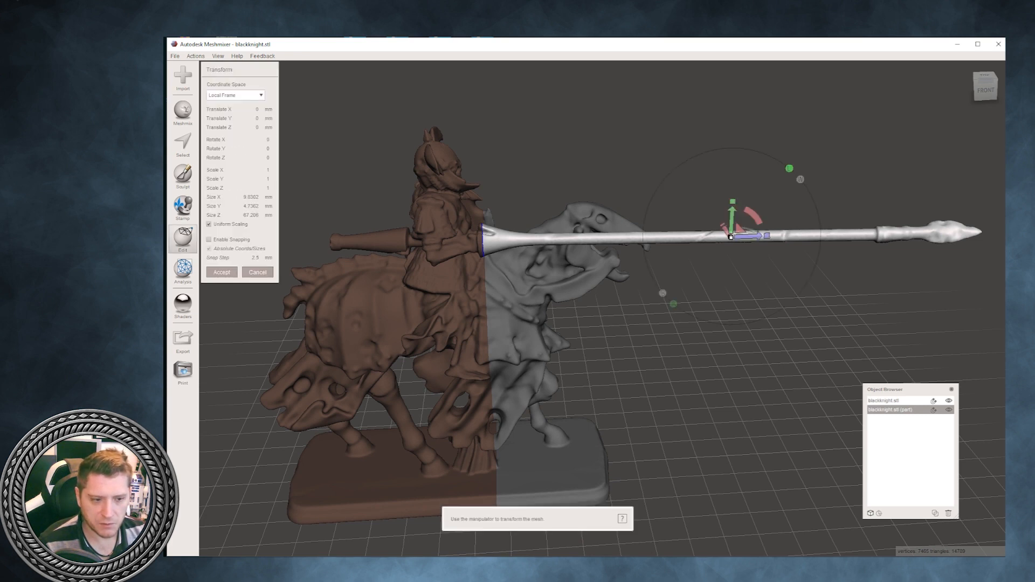
pyautogui.moveTo(750, 237); pyautogui.dragTo(798, 236)
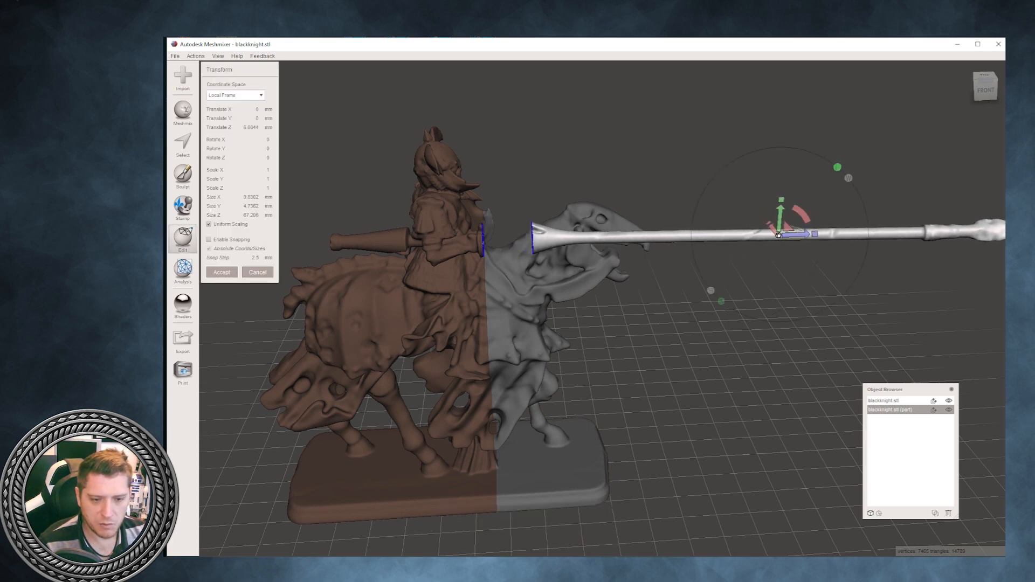
pyautogui.moveTo(798, 237); pyautogui.dragTo(885, 277, button='right')
pyautogui.scroll(4, 852, 264)
pyautogui.scroll(2, 603, 309)
pyautogui.moveTo(602, 308); pyautogui.dragTo(641, 329, button='right')
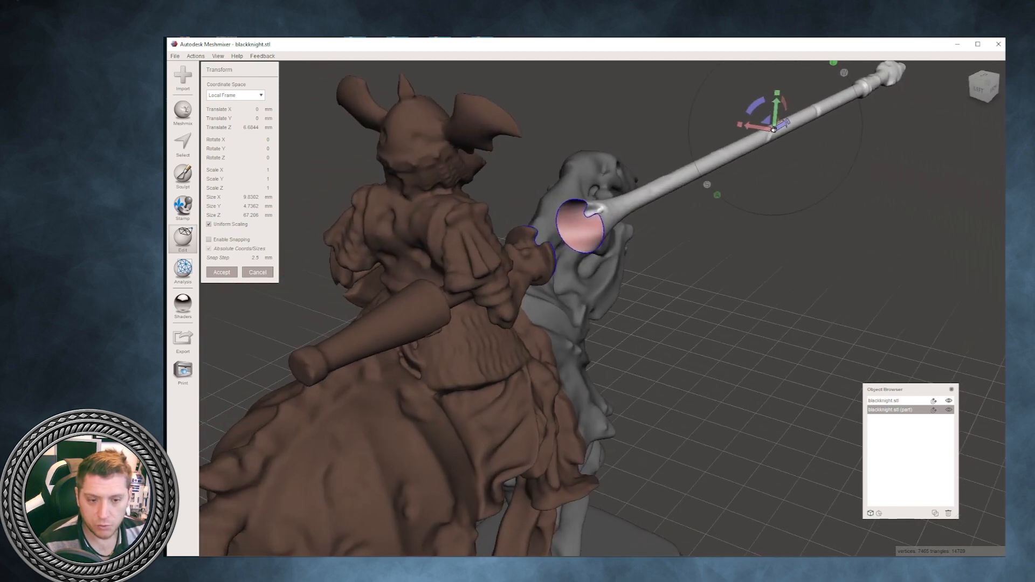
pyautogui.click(222, 273)
# - Run the Inspector on the separated lance to locate the open hole at its cut end
pyautogui.moveTo(539, 323)
pyautogui.mouseDown(button='right')
pyautogui.moveTo(426, 308)
pyautogui.moveTo(517, 318)
pyautogui.moveTo(539, 310)
pyautogui.moveTo(531, 312)
pyautogui.mouseUp(button='right')
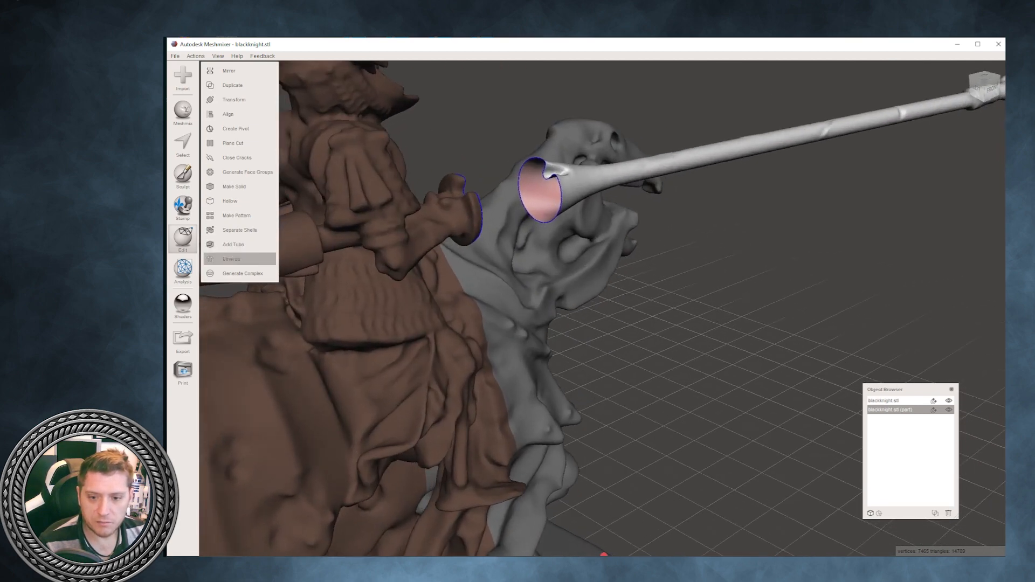
pyautogui.click(183, 271)
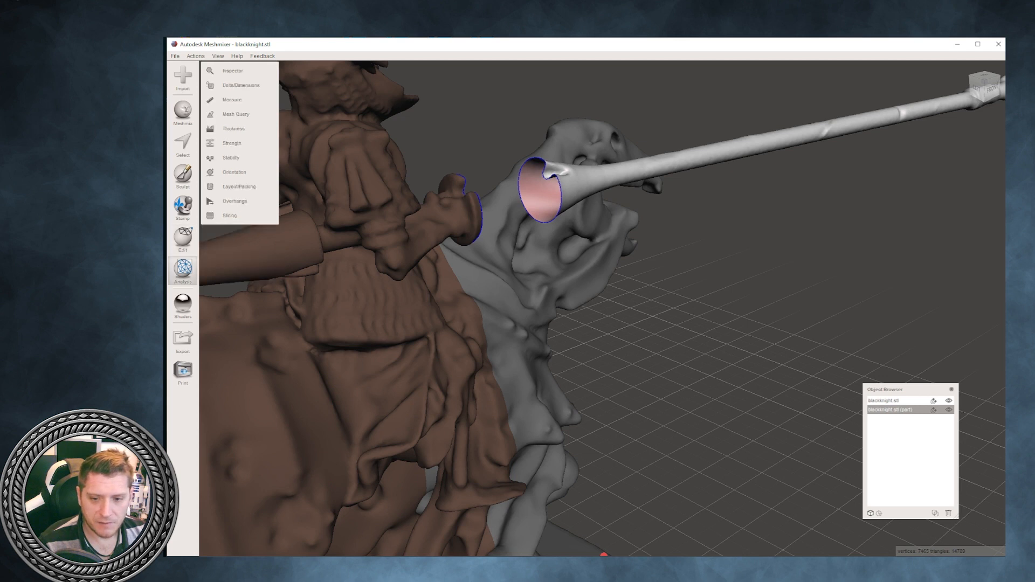
pyautogui.click(232, 71)
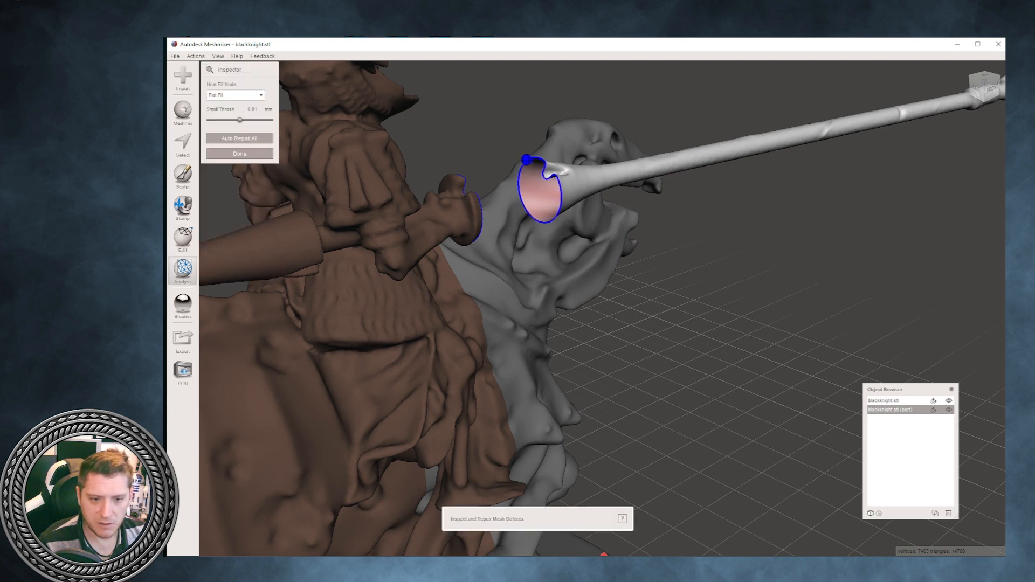
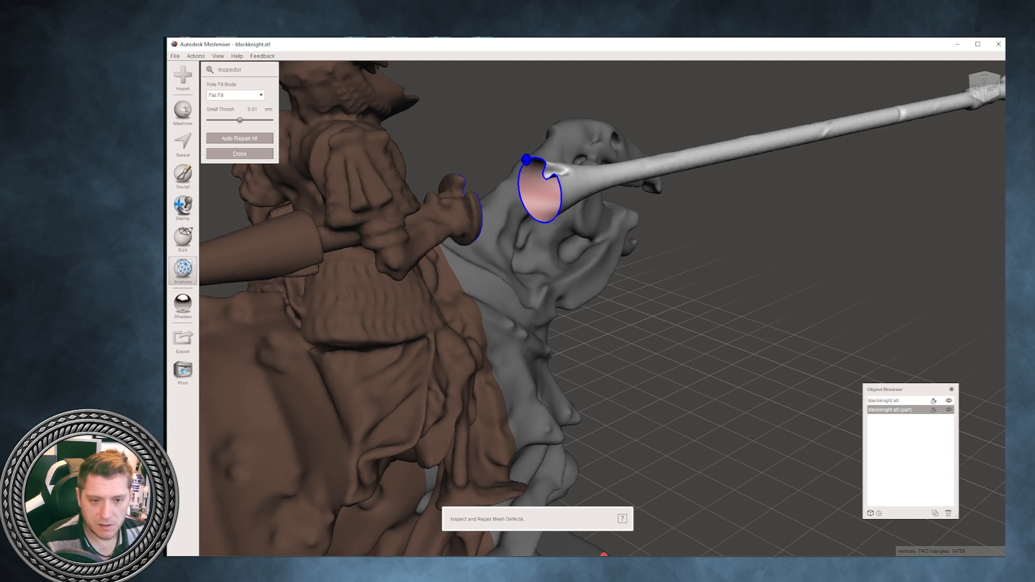
# - Close the open hole at the lance's cut end with the Inspector's Flat Fill mode
pyautogui.click(527, 159)
pyautogui.moveTo(540, 227); pyautogui.dragTo(479, 202, button='right')
pyautogui.scroll(-5, 496, 211)
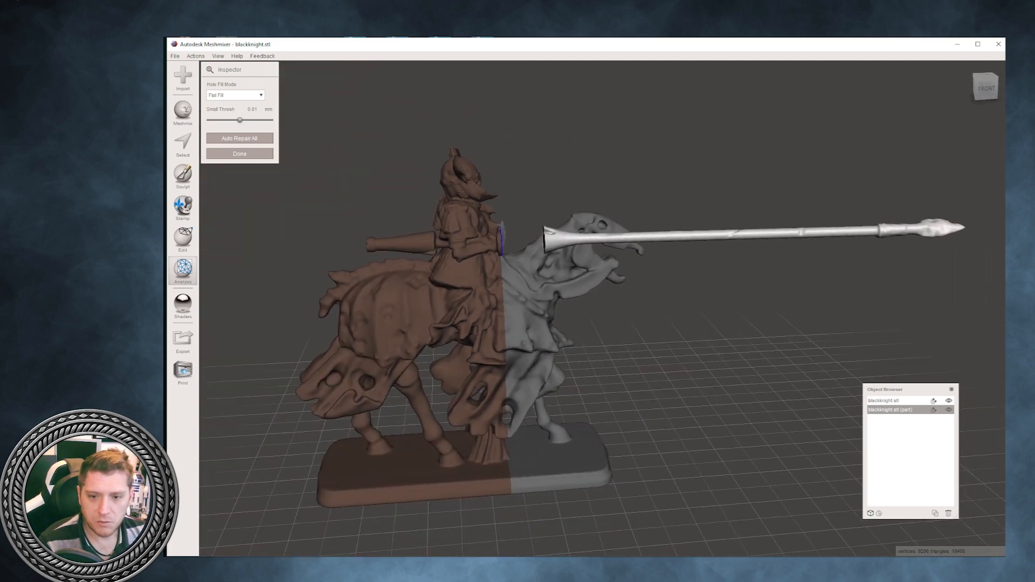
# - Transform the separated lance by rotating it about its X axis until it stands upright beside the horse
pyautogui.click(183, 238)
pyautogui.click(232, 99)
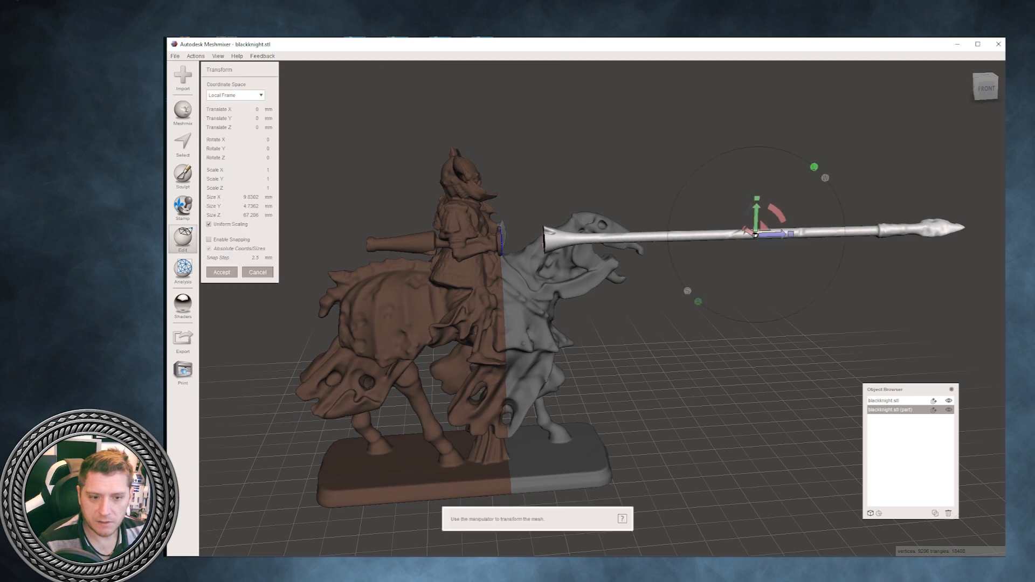
pyautogui.moveTo(777, 215); pyautogui.dragTo(701, 186)
pyautogui.moveTo(701, 186); pyautogui.dragTo(678, 144, button='right')
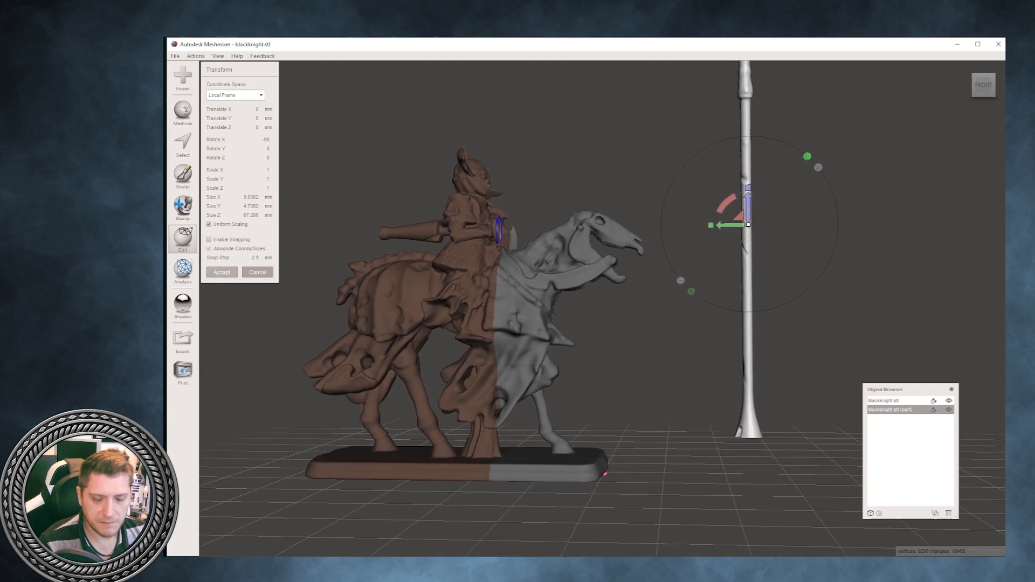
pyautogui.click(221, 272)
# - Plane-cut the lance just above its wide lower end, using Cut (Discard Half) and Remeshed Fill
pyautogui.moveTo(378, 302)
pyautogui.mouseDown(button='right')
pyautogui.moveTo(410, 221)
pyautogui.moveTo(383, 289)
pyautogui.moveTo(358, 303)
pyautogui.moveTo(377, 297)
pyautogui.mouseUp(button='right')
pyautogui.click(232, 143)
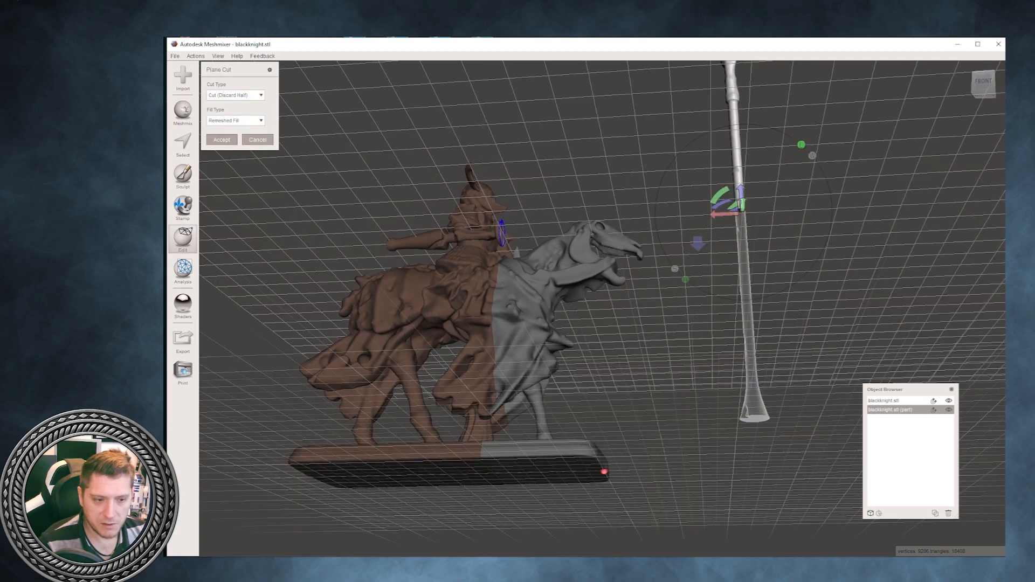
pyautogui.moveTo(741, 190); pyautogui.dragTo(752, 388)
pyautogui.moveTo(752, 389); pyautogui.dragTo(717, 299, button='right')
pyautogui.scroll(-2, 736, 319)
pyautogui.scroll(2, 736, 318)
pyautogui.moveTo(759, 349); pyautogui.dragTo(754, 324)
pyautogui.moveTo(753, 324); pyautogui.dragTo(757, 324, button='right')
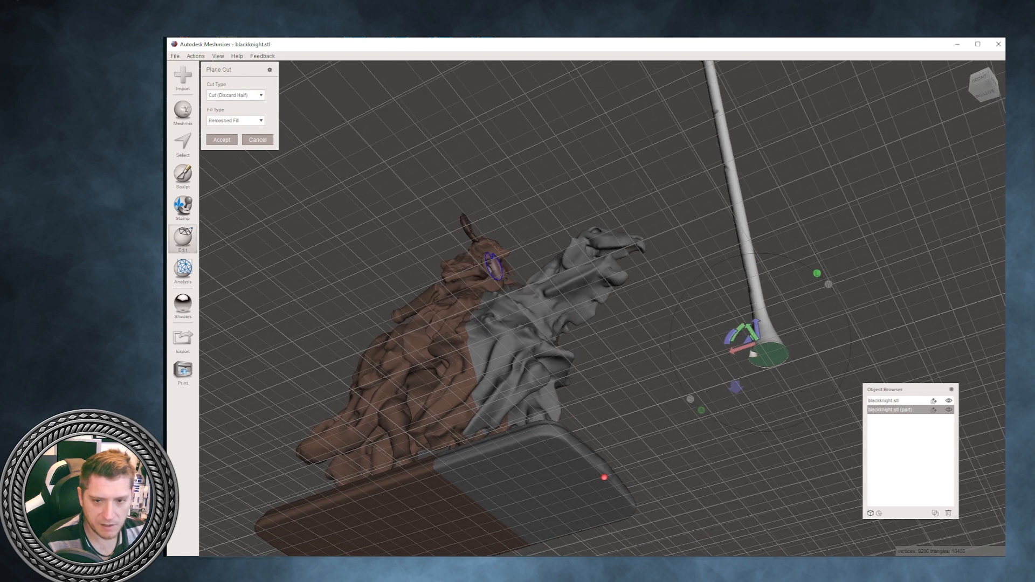
pyautogui.click(221, 140)
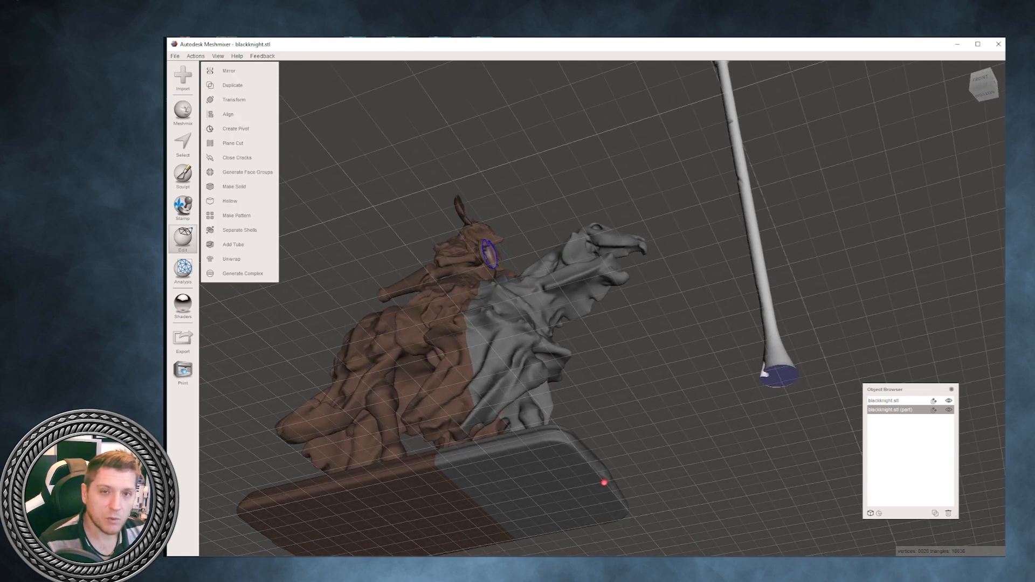
# - Select the flat face at the lance's lower end and extend it downward a short distance with Face Transform
pyautogui.moveTo(744, 280); pyautogui.dragTo(739, 390, button='right')
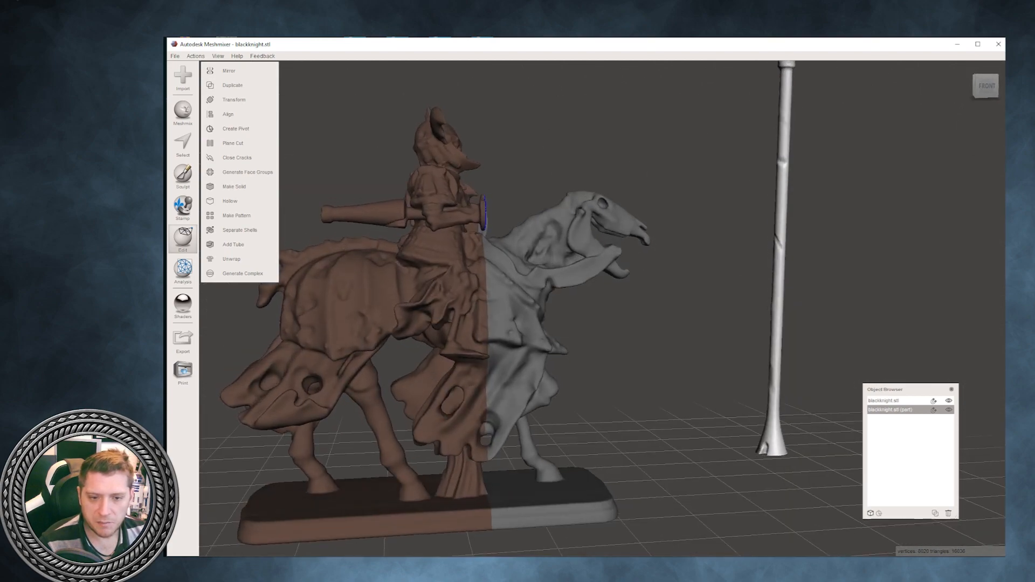
pyautogui.moveTo(608, 504); pyautogui.dragTo(596, 391, button='right')
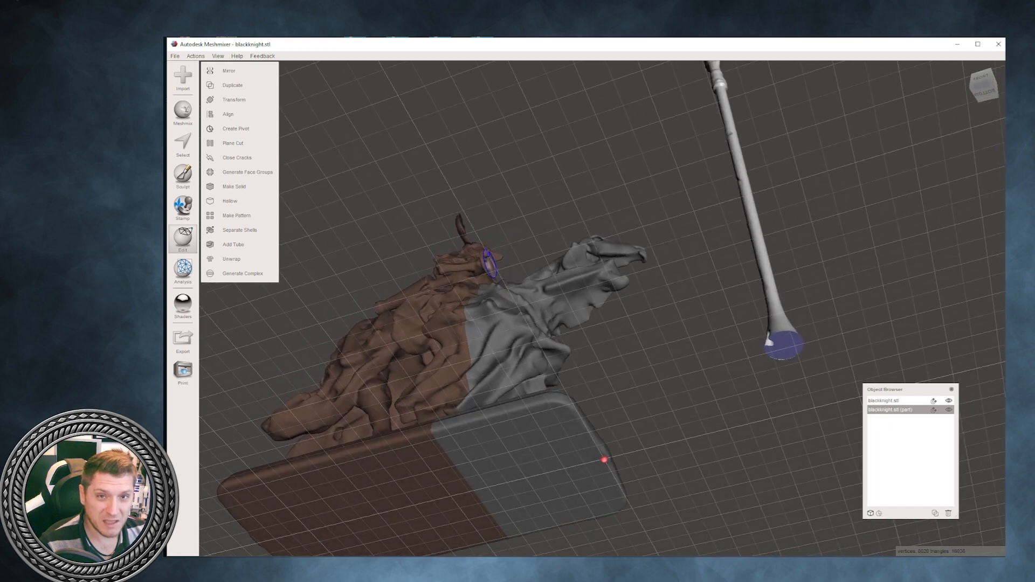
pyautogui.moveTo(409, 181); pyautogui.dragTo(411, 208, button='right')
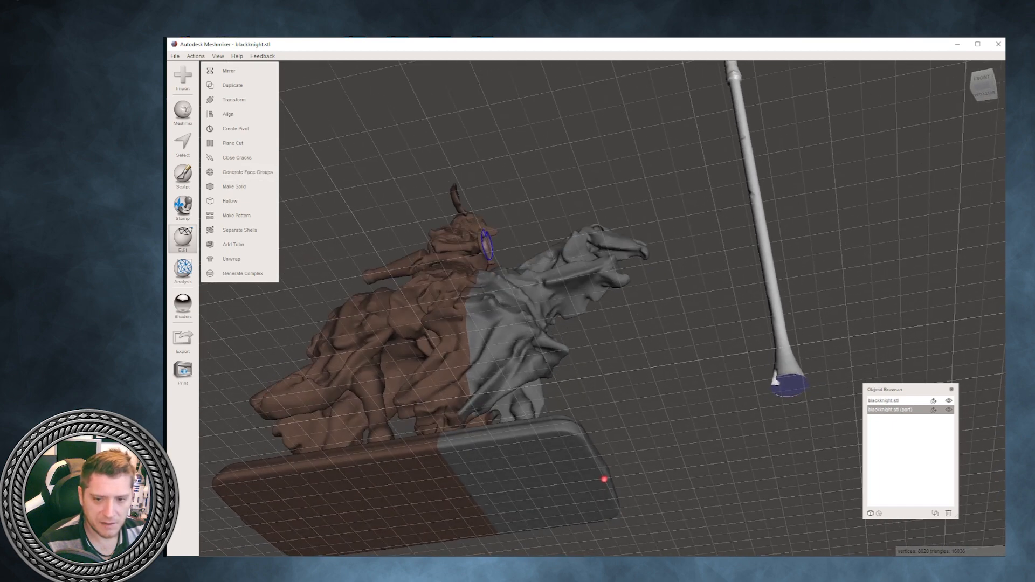
pyautogui.click(183, 144)
pyautogui.moveTo(603, 334); pyautogui.dragTo(602, 304, button='right')
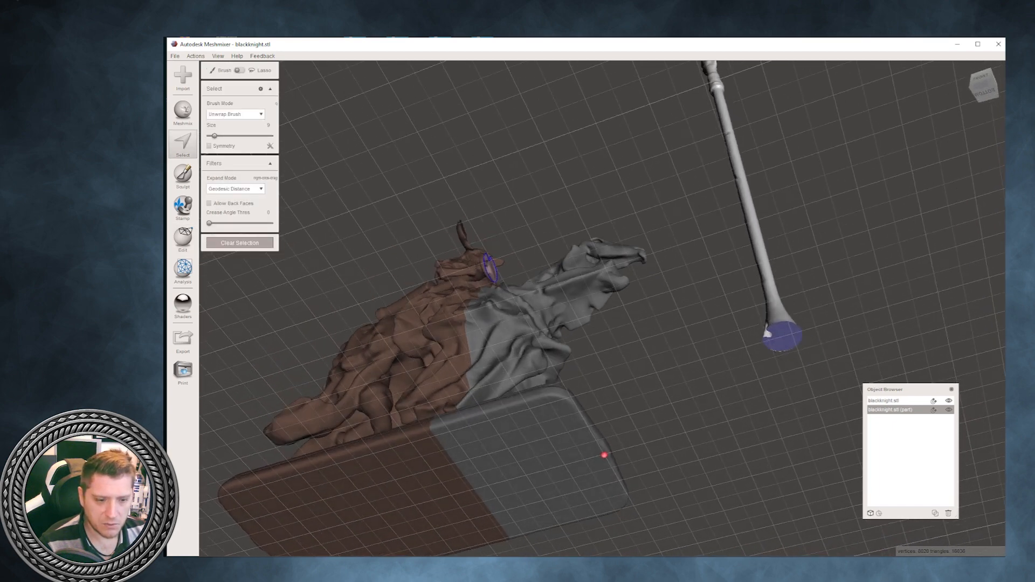
pyautogui.click(786, 336)
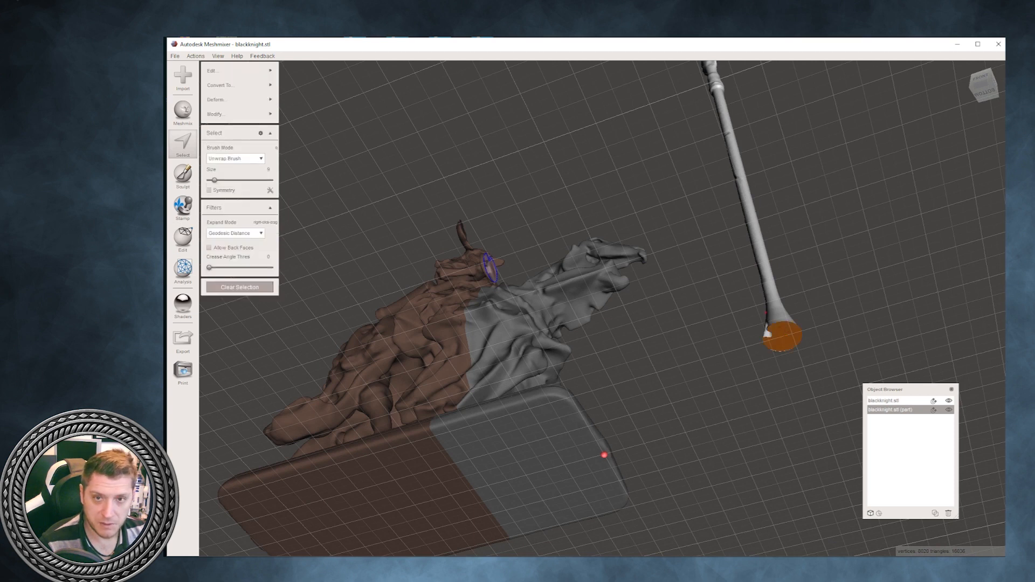
pyautogui.moveTo(240, 100)
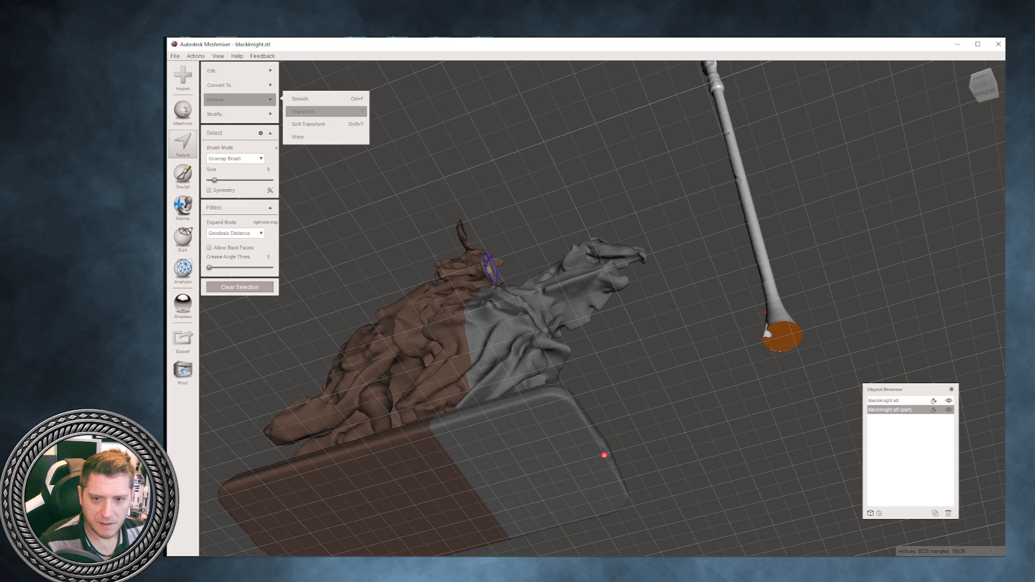
pyautogui.click(326, 112)
pyautogui.moveTo(409, 178); pyautogui.dragTo(412, 251, button='right')
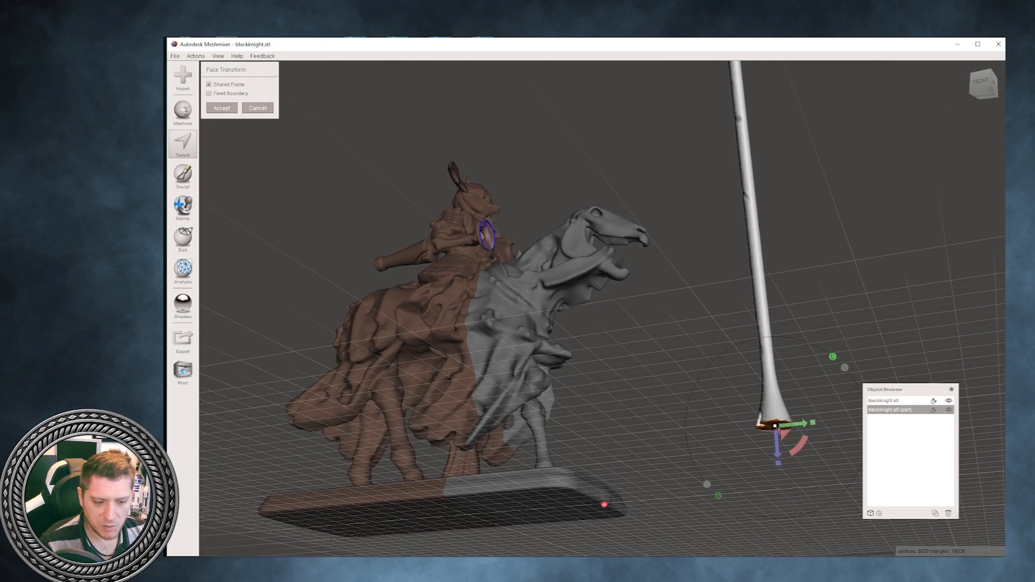
pyautogui.moveTo(777, 446); pyautogui.dragTo(777, 452)
pyautogui.moveTo(778, 453); pyautogui.dragTo(776, 498, button='right')
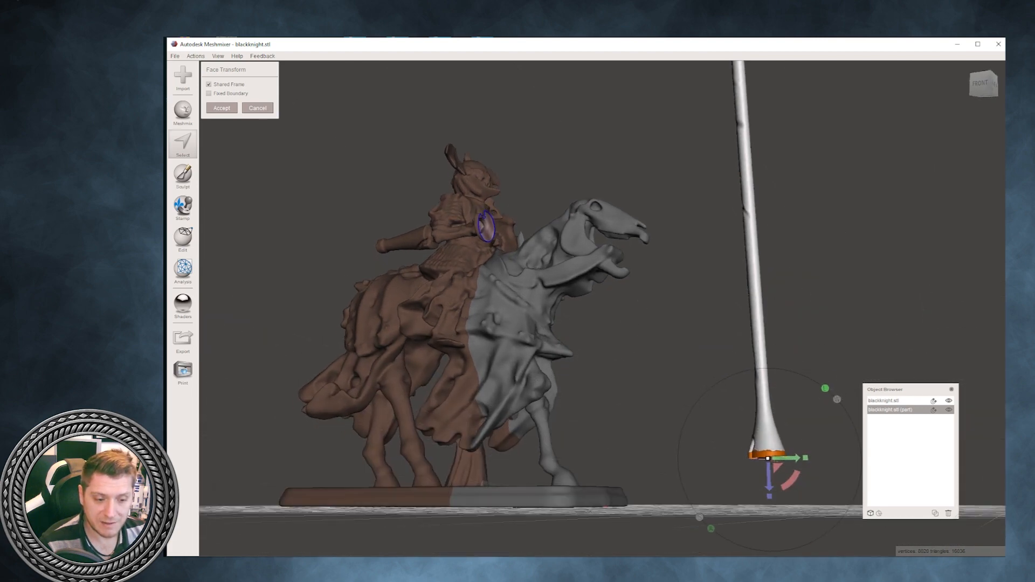
pyautogui.moveTo(777, 497); pyautogui.dragTo(789, 501, button='right')
pyautogui.moveTo(777, 483); pyautogui.dragTo(777, 484)
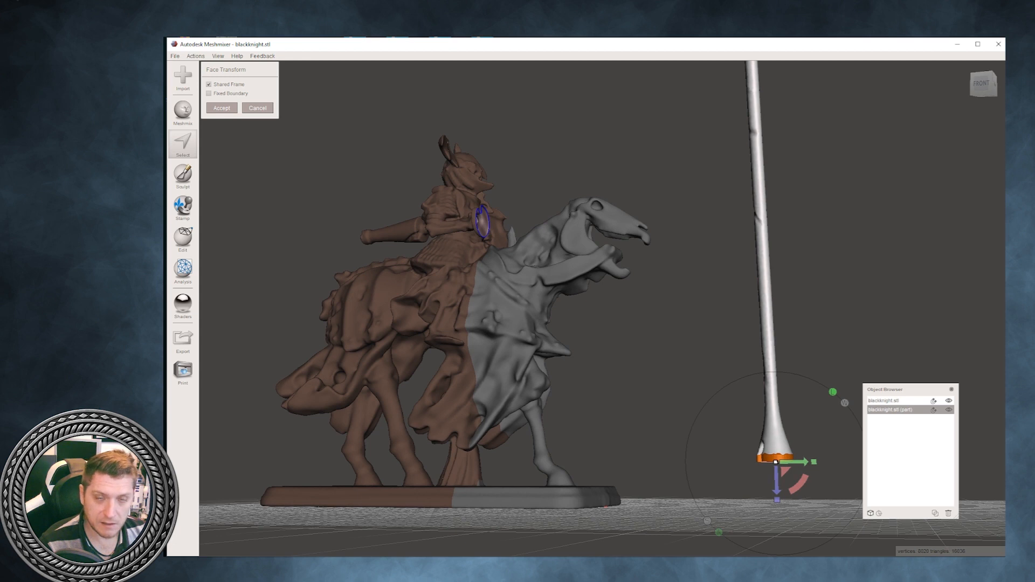
# - Scale the extended end face of the lance in both horizontal directions and accept the face transform
pyautogui.moveTo(814, 462); pyautogui.dragTo(814, 462)
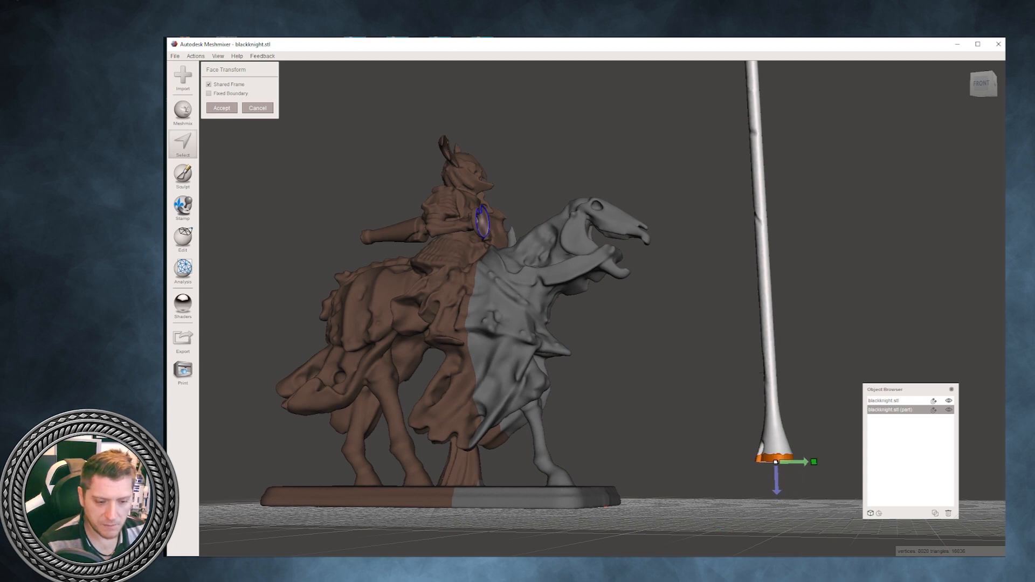
pyautogui.moveTo(814, 462); pyautogui.dragTo(593, 483, button='right')
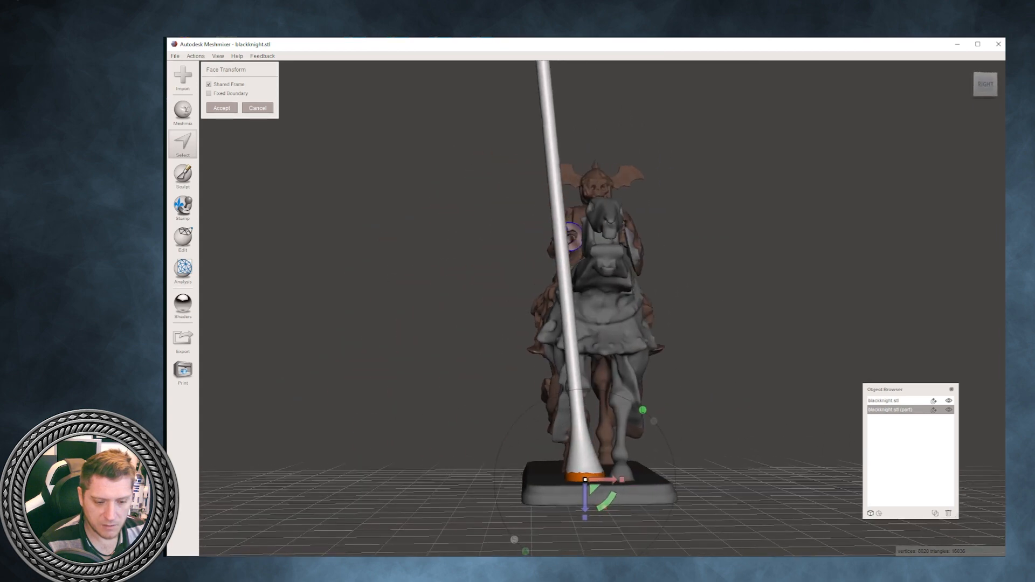
pyautogui.moveTo(622, 479); pyautogui.dragTo(621, 480)
pyautogui.moveTo(622, 480); pyautogui.dragTo(930, 469, button='right')
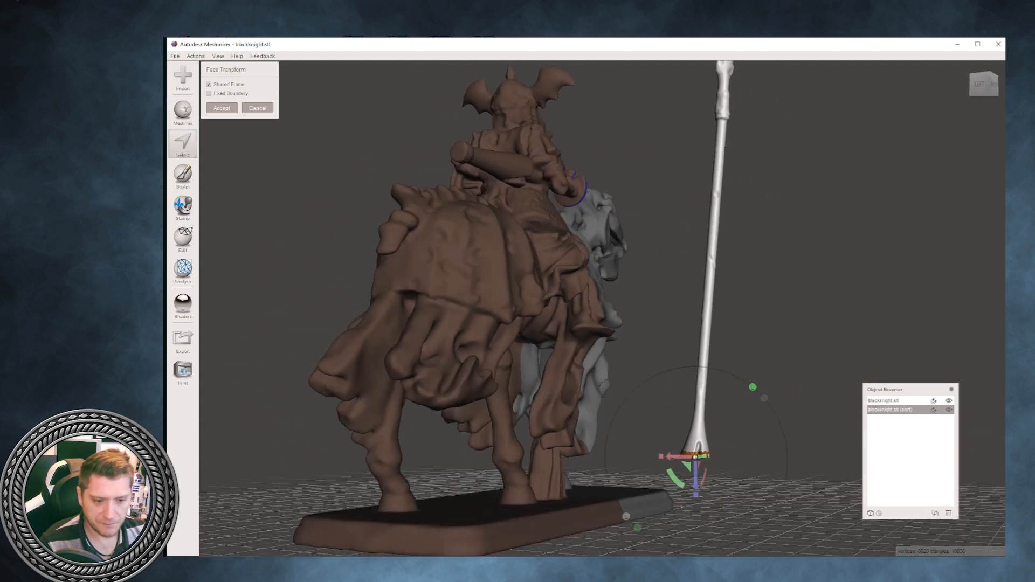
pyautogui.click(222, 109)
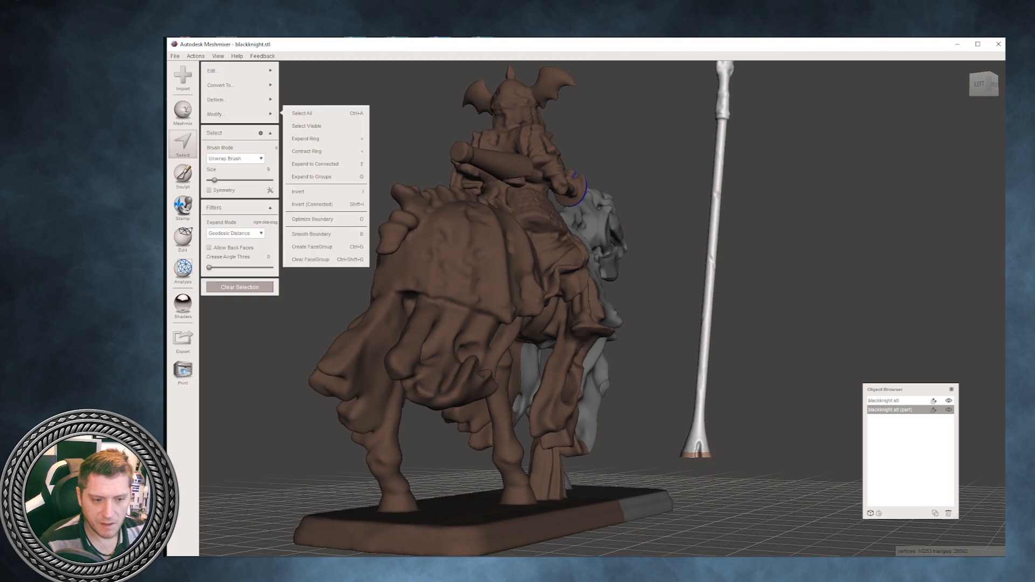
# - Transform the whole lance, rotating it slightly so that it stands vertical when seen from the horse's front
pyautogui.moveTo(485, 302); pyautogui.dragTo(334, 286, button='right')
pyautogui.moveTo(551, 245); pyautogui.dragTo(496, 283, button='right')
pyautogui.scroll(-5, 585, 254)
pyautogui.moveTo(584, 254); pyautogui.dragTo(583, 249, button='right')
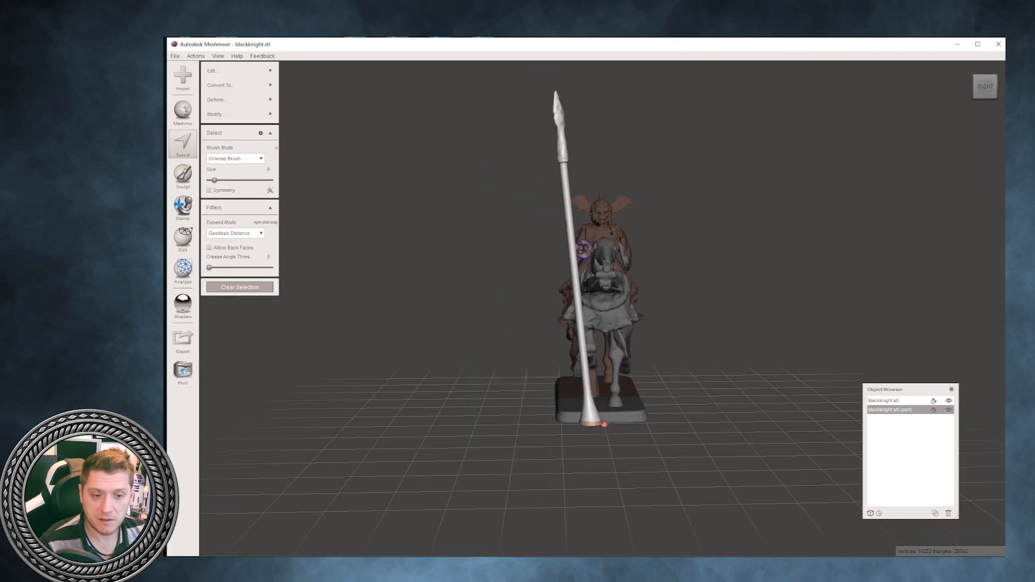
pyautogui.moveTo(240, 100)
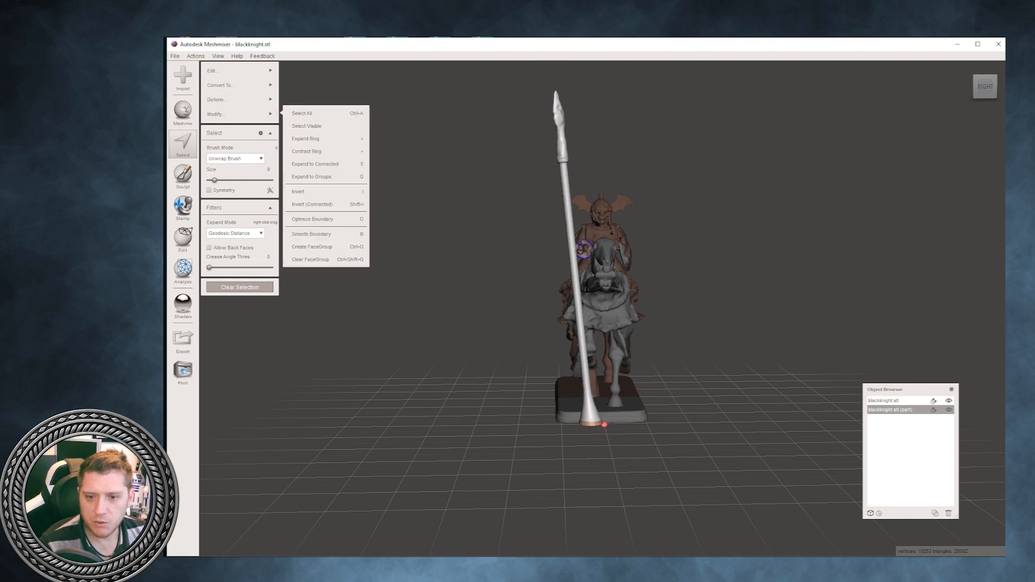
pyautogui.click(183, 237)
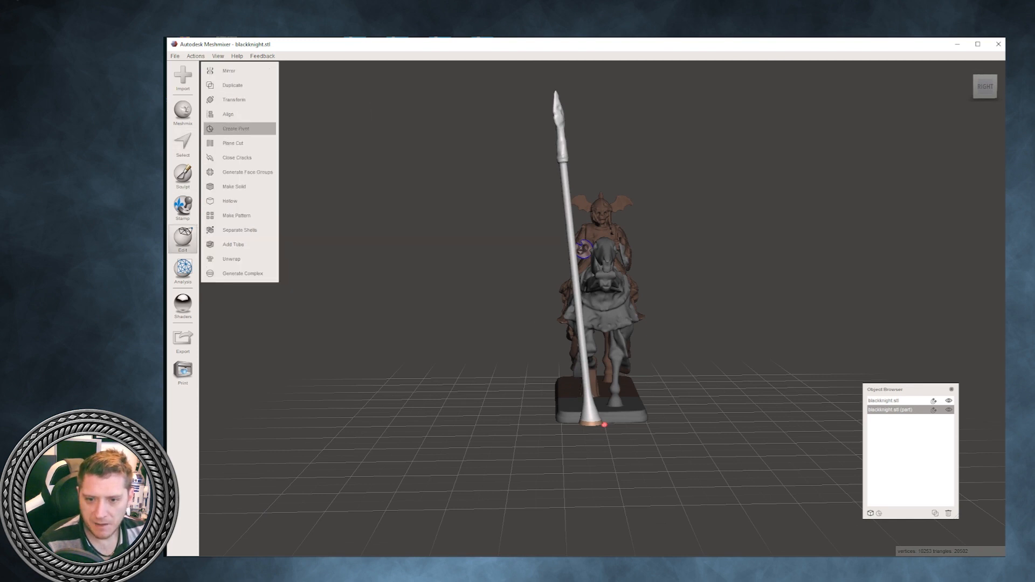
pyautogui.click(232, 99)
pyautogui.moveTo(599, 236); pyautogui.dragTo(603, 241)
pyautogui.click(221, 272)
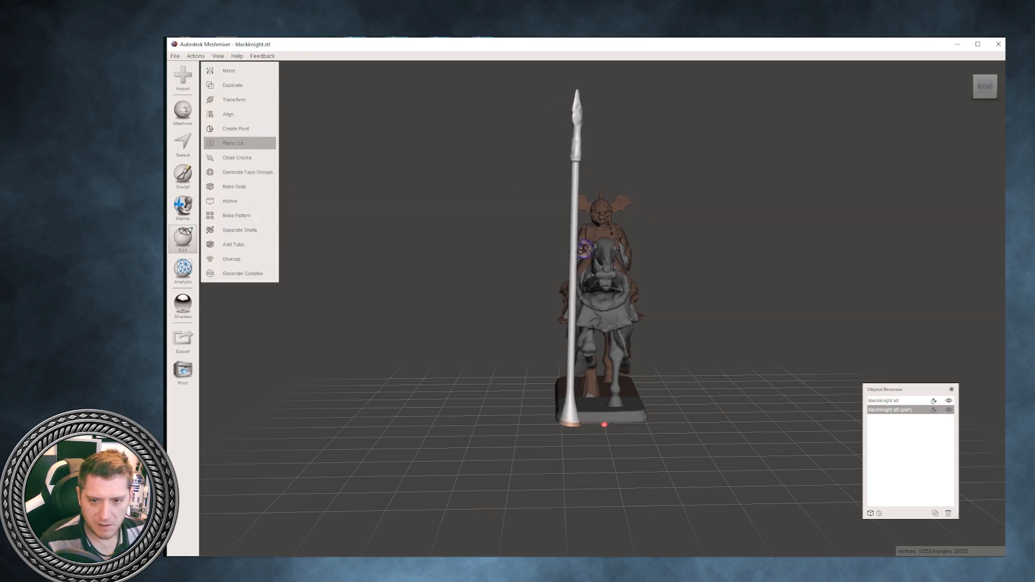
# - Plane-cut the straightened lance horizontally above its extended base, discarding the lower half with Remeshed Fill
pyautogui.click(233, 143)
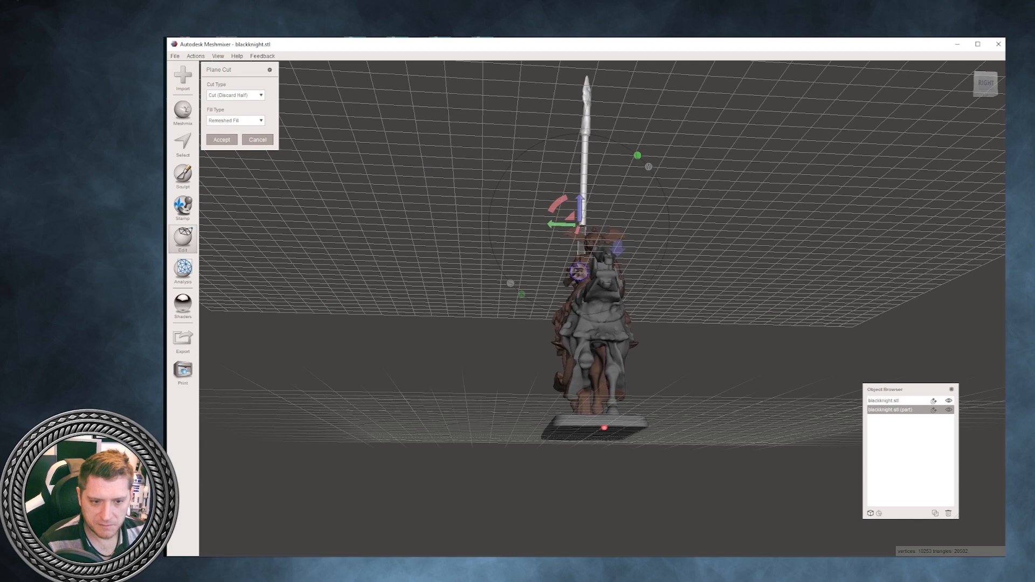
pyautogui.moveTo(580, 208); pyautogui.dragTo(578, 360)
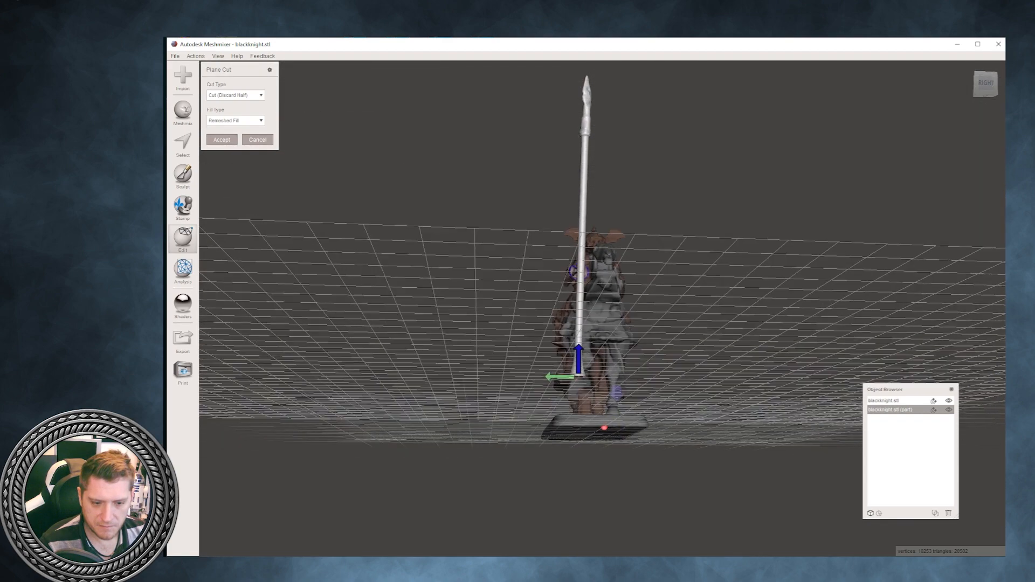
pyautogui.click(221, 139)
# - Select the new flat face at the lance's lower end and pull it downward with Face Transform to lengthen the base
pyautogui.click(183, 143)
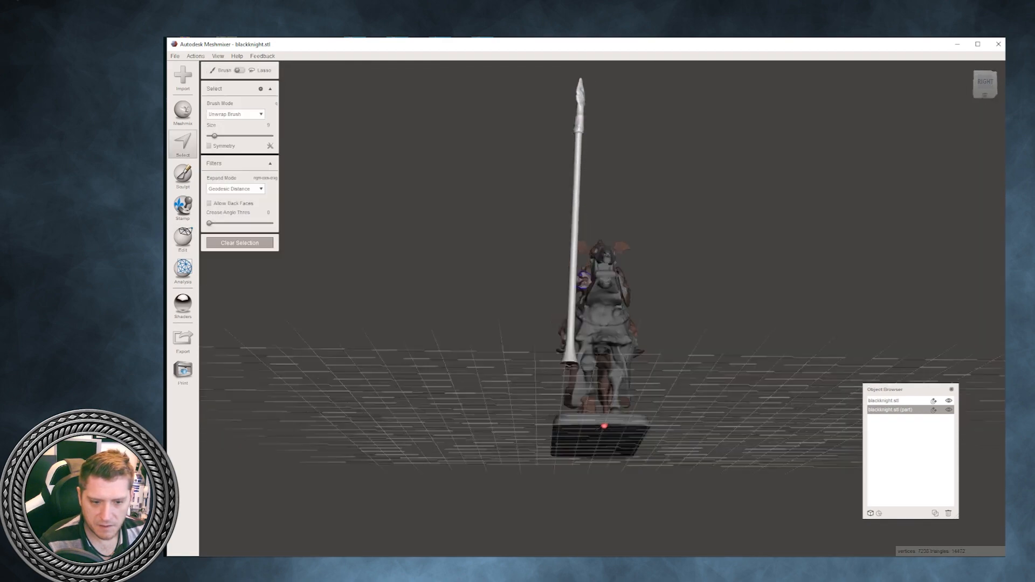
pyautogui.moveTo(604, 425); pyautogui.dragTo(604, 292, button='right')
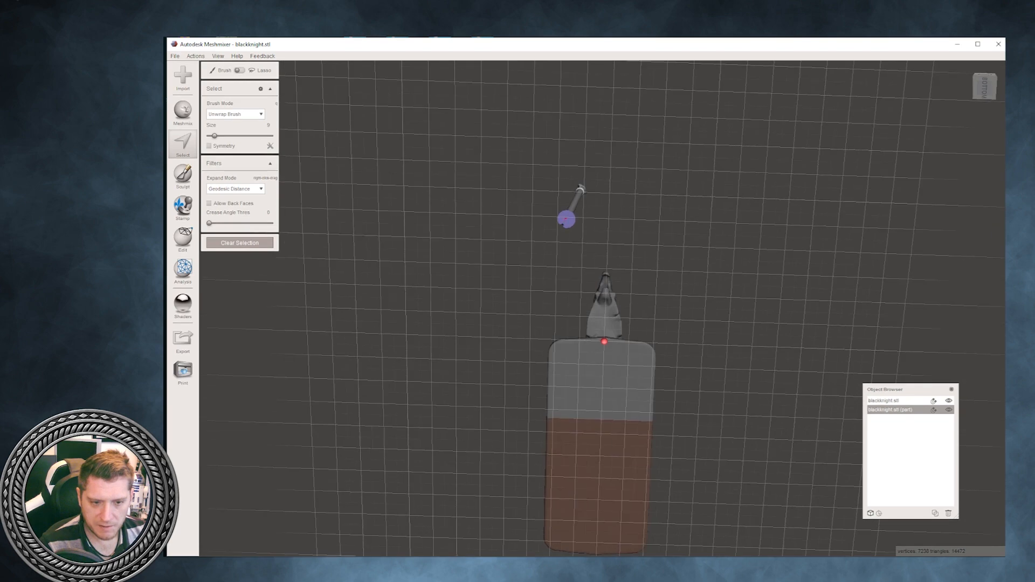
pyautogui.click(566, 219)
pyautogui.moveTo(243, 99)
pyautogui.click(308, 111)
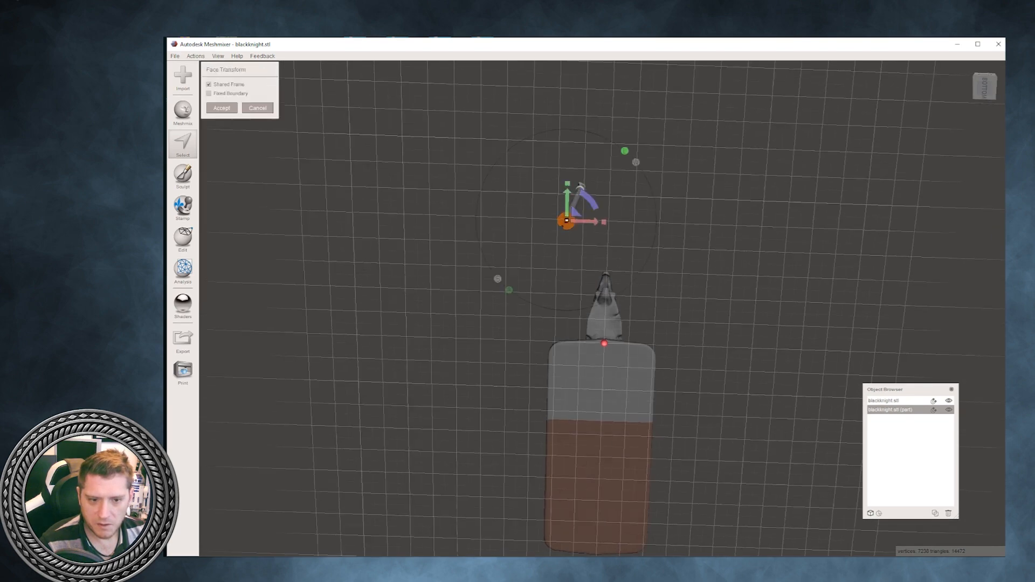
pyautogui.moveTo(604, 302); pyautogui.dragTo(604, 426, button='right')
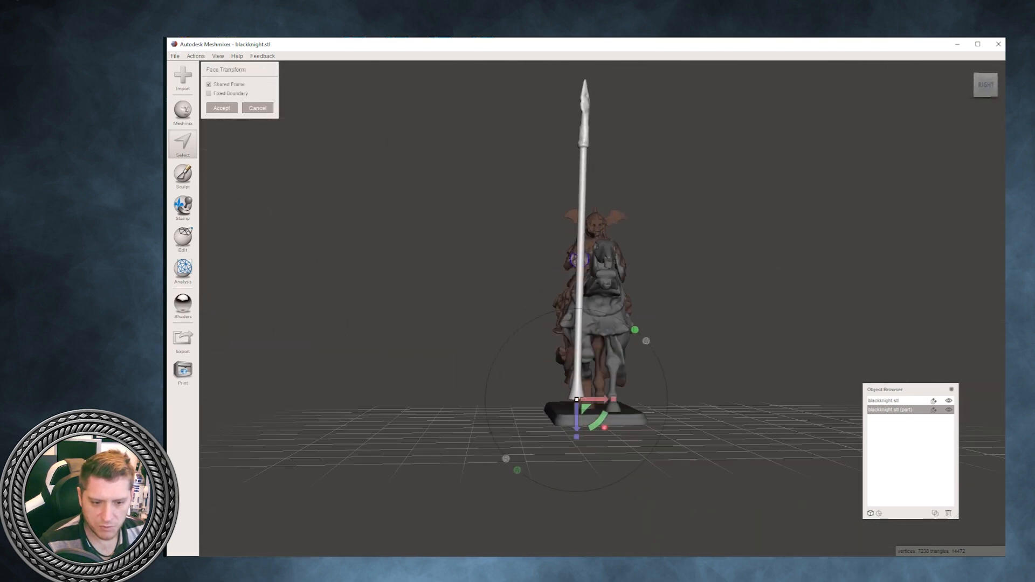
pyautogui.moveTo(576, 421); pyautogui.dragTo(614, 413)
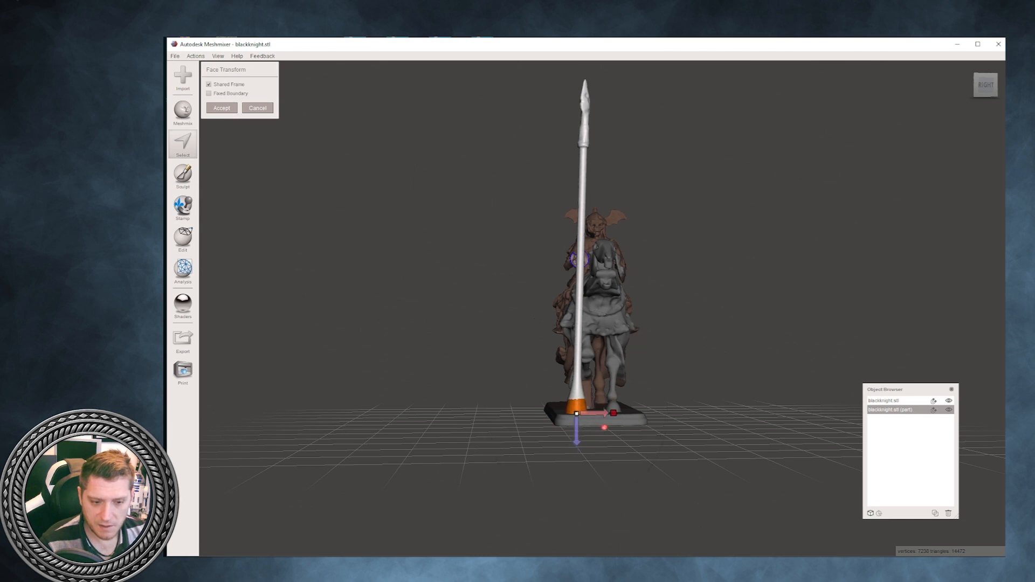
# - Widen the lengthened lance base into a flare by scaling its end face in both horizontal directions, and accept
pyautogui.moveTo(614, 413); pyautogui.dragTo(754, 412, button='right')
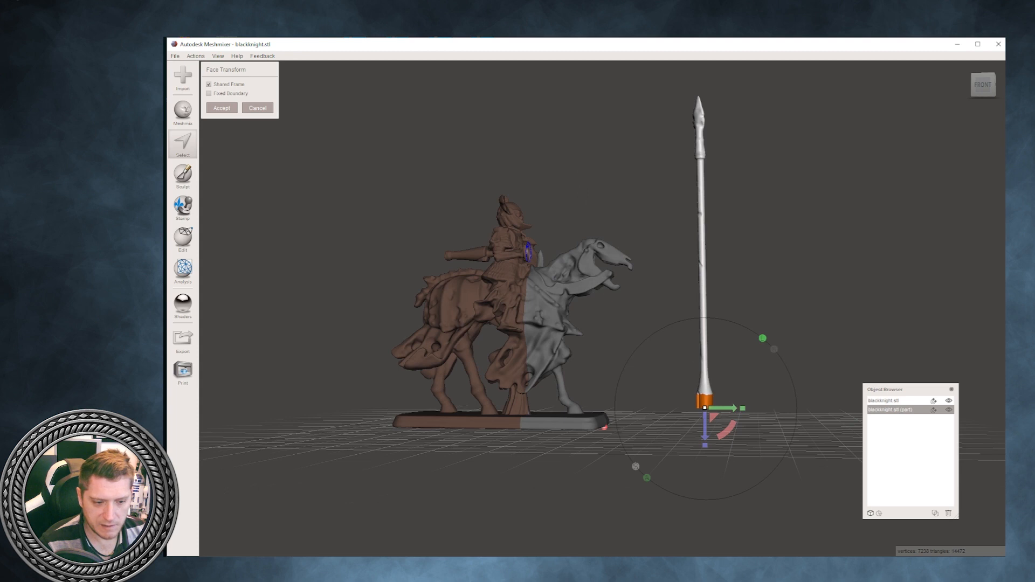
pyautogui.moveTo(742, 409); pyautogui.dragTo(744, 408)
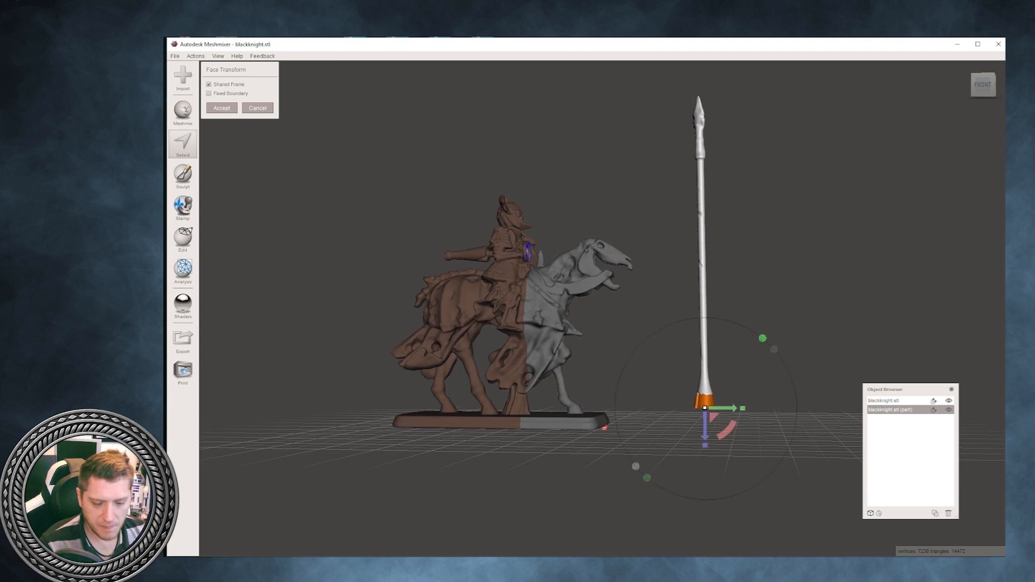
pyautogui.moveTo(744, 408); pyautogui.dragTo(768, 418, button='right')
pyautogui.moveTo(748, 406); pyautogui.dragTo(748, 405)
pyautogui.moveTo(748, 406); pyautogui.dragTo(703, 379, button='right')
pyautogui.scroll(2, 704, 394)
pyautogui.moveTo(763, 425); pyautogui.dragTo(762, 424)
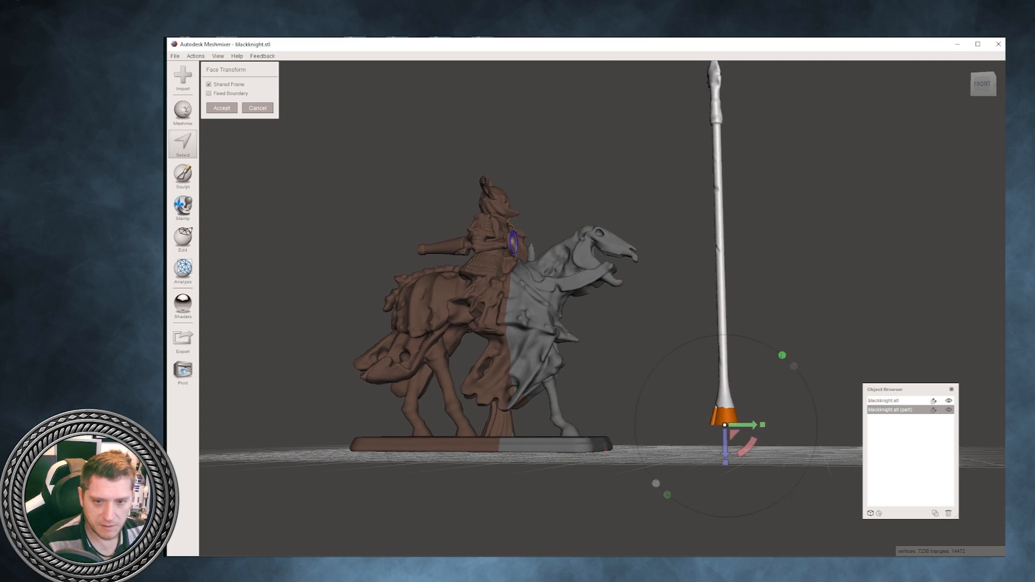
pyautogui.click(221, 107)
# - Add a cube from the primitives library to the scene beside the knight and lance
pyautogui.moveTo(539, 259); pyautogui.dragTo(475, 281, button='right')
pyautogui.scroll(-3, 593, 291)
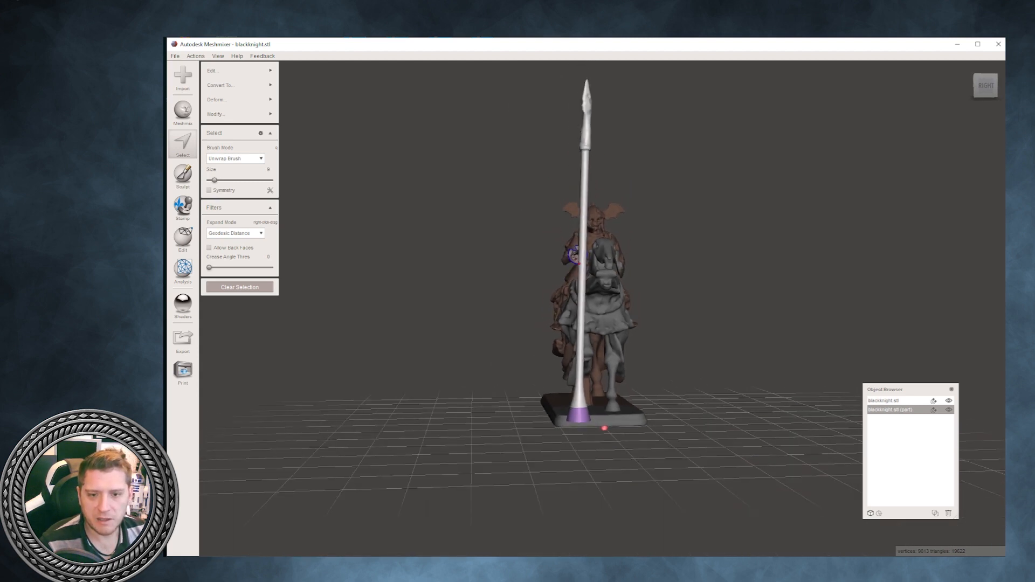
pyautogui.click(183, 112)
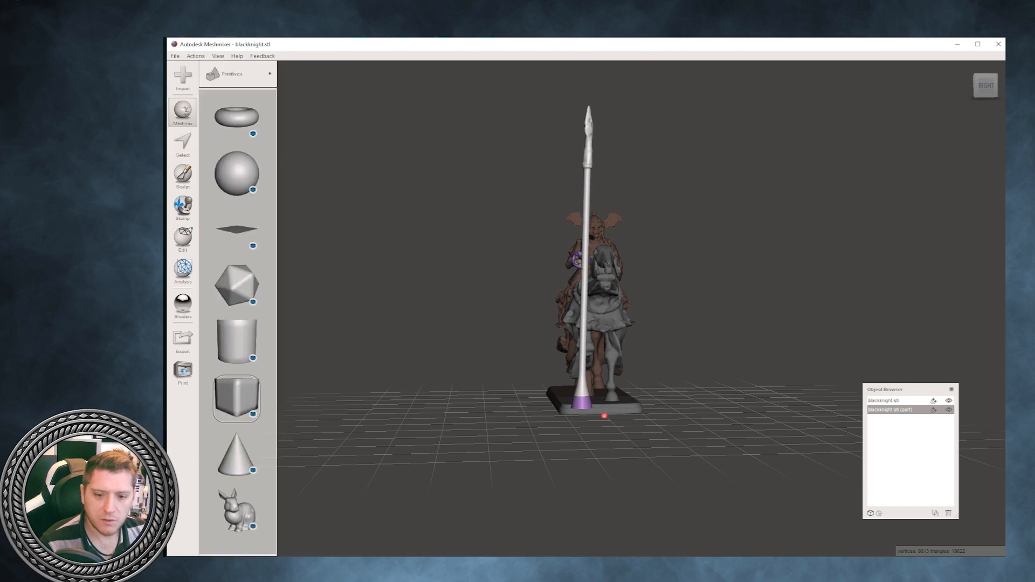
pyautogui.moveTo(237, 398); pyautogui.dragTo(460, 373)
pyautogui.moveTo(460, 373); pyautogui.dragTo(519, 390, button='right')
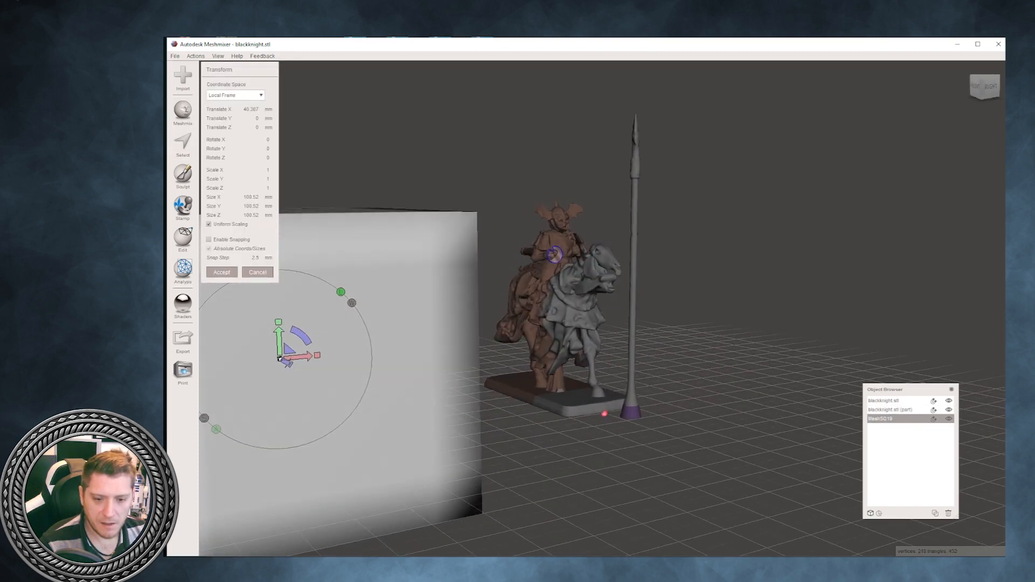
# - Translate the cube toward the lance, to about 29.6 mm in X and 112.6 mm in Z
pyautogui.moveTo(289, 365); pyautogui.dragTo(422, 431)
pyautogui.moveTo(422, 431)
pyautogui.mouseDown(button='right')
pyautogui.moveTo(360, 417)
pyautogui.moveTo(421, 413)
pyautogui.mouseUp(button='right')
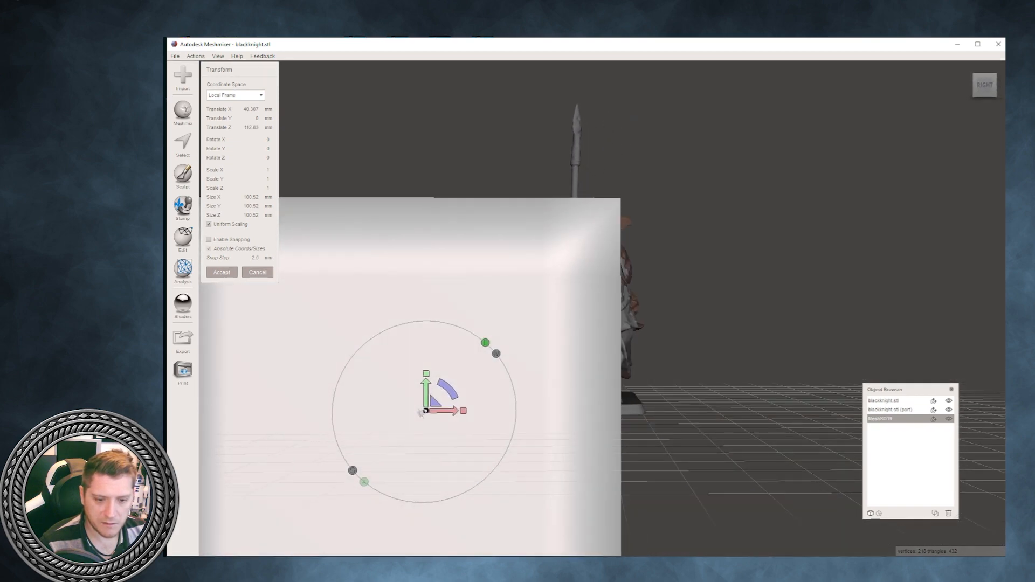
pyautogui.moveTo(452, 411); pyautogui.dragTo(412, 411)
pyautogui.moveTo(412, 411)
pyautogui.mouseDown(button='right')
pyautogui.moveTo(384, 415)
pyautogui.moveTo(410, 419)
pyautogui.mouseUp(button='right')
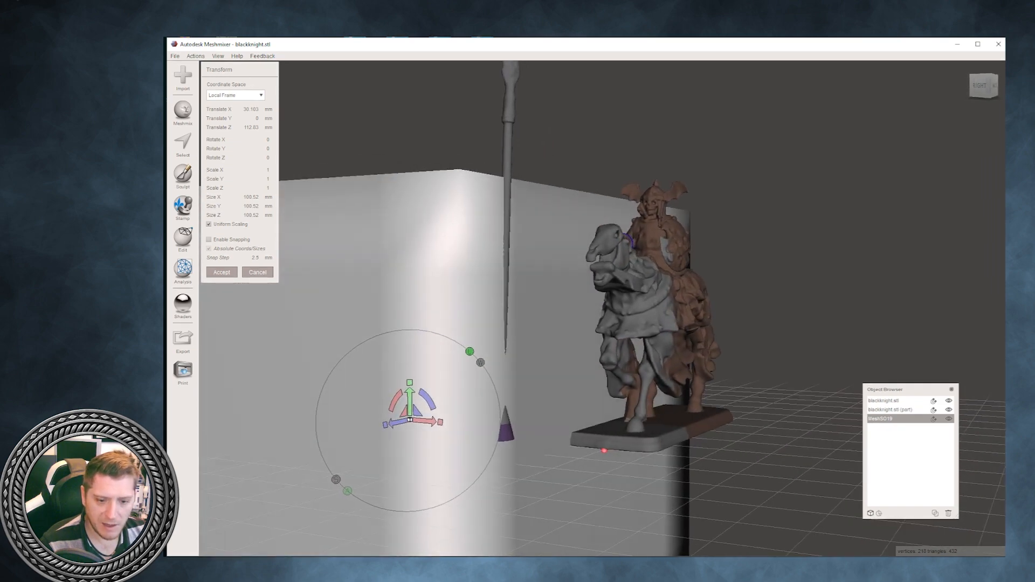
pyautogui.moveTo(431, 421); pyautogui.dragTo(431, 421)
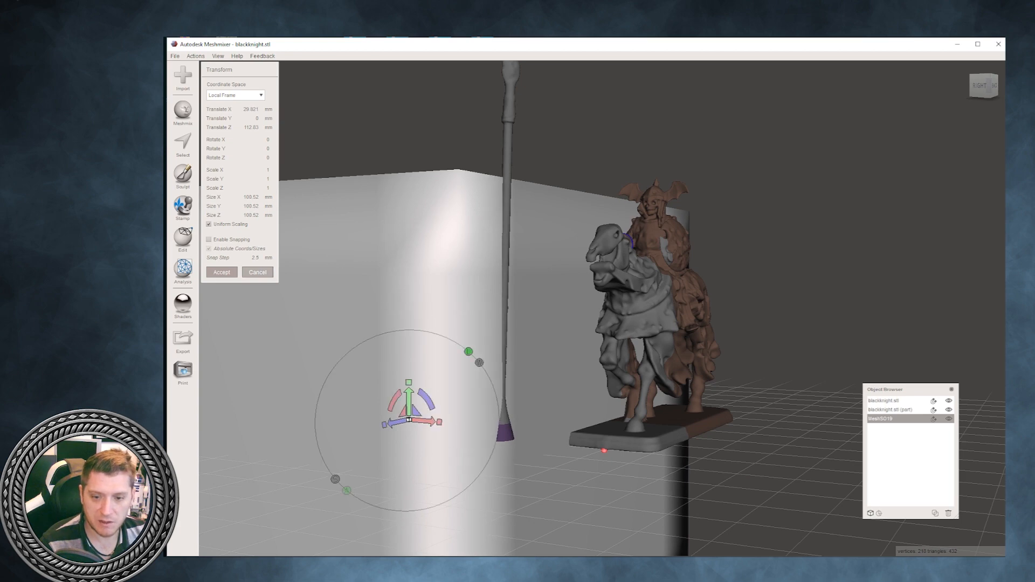
# - Leave the cube's transform and delete the cube
pyautogui.press('Escape')
pyautogui.moveTo(431, 421); pyautogui.dragTo(480, 421, button='right')
pyautogui.press('Delete')
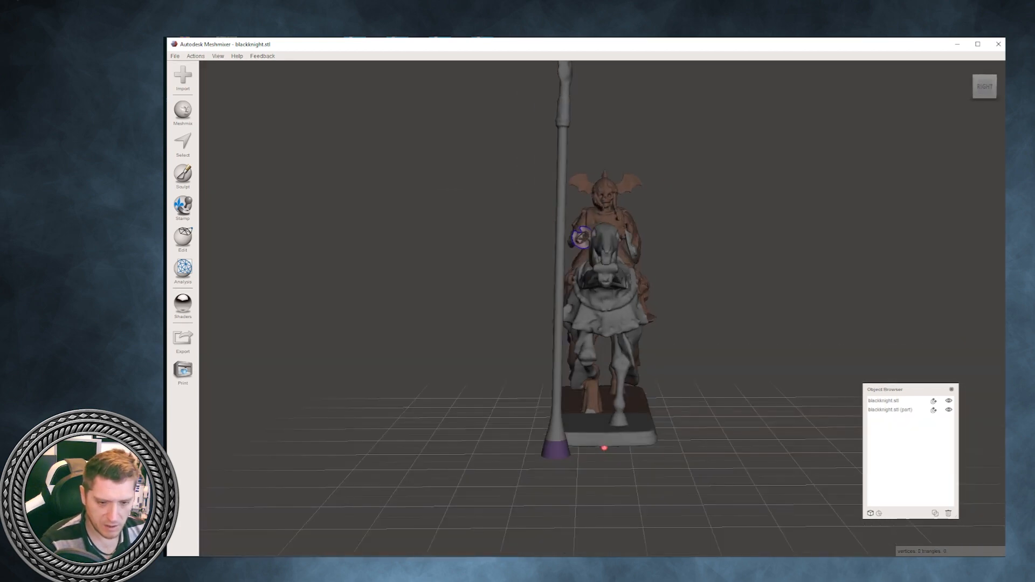
# - Plane-cut the lance horizontally just below its spearhead, using Slice (Keep Both) with Remeshed Fill
pyautogui.moveTo(581, 237); pyautogui.dragTo(512, 242, button='right')
pyautogui.click(565, 237)
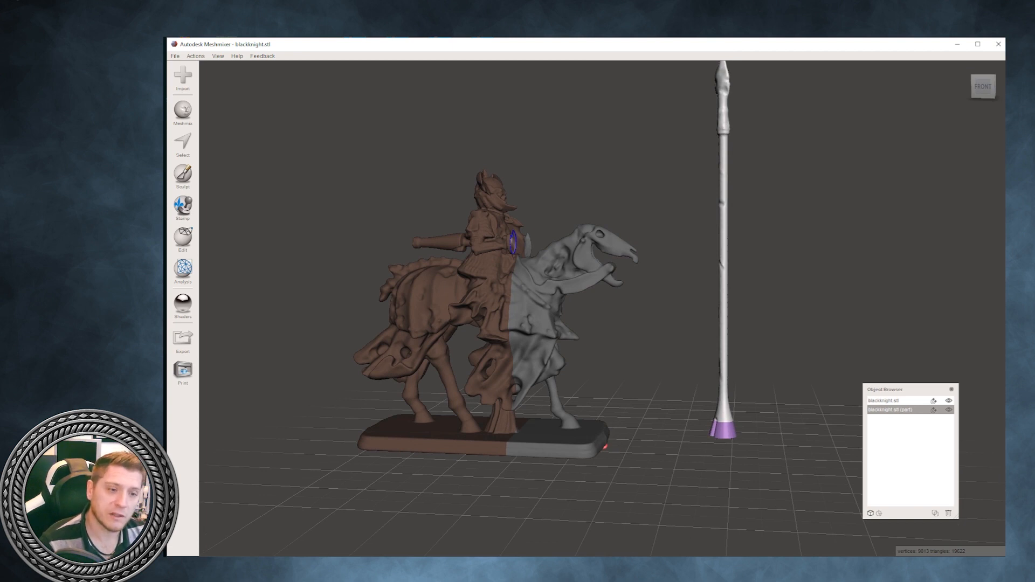
pyautogui.moveTo(512, 242); pyautogui.dragTo(514, 243, button='right')
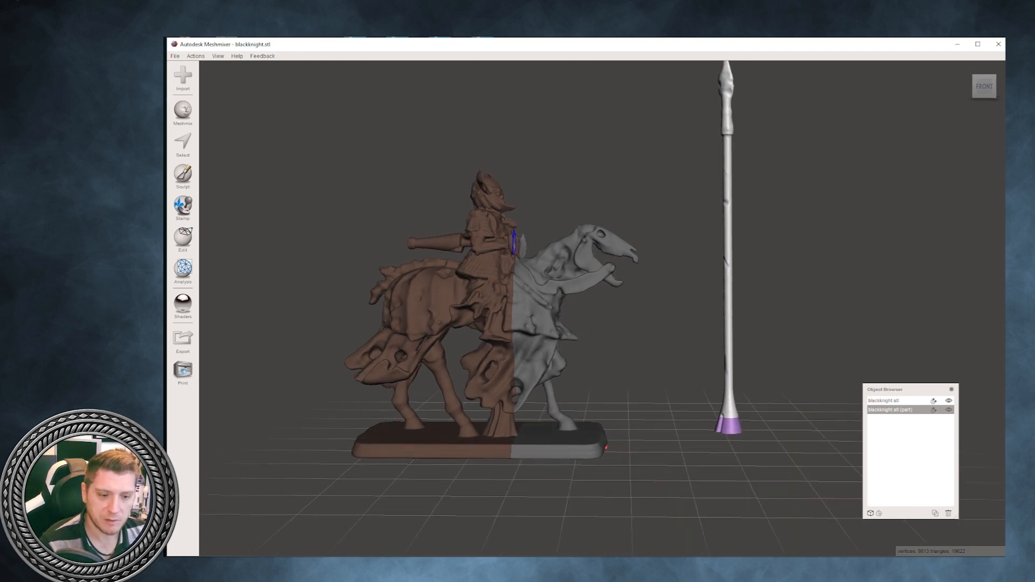
pyautogui.click(183, 237)
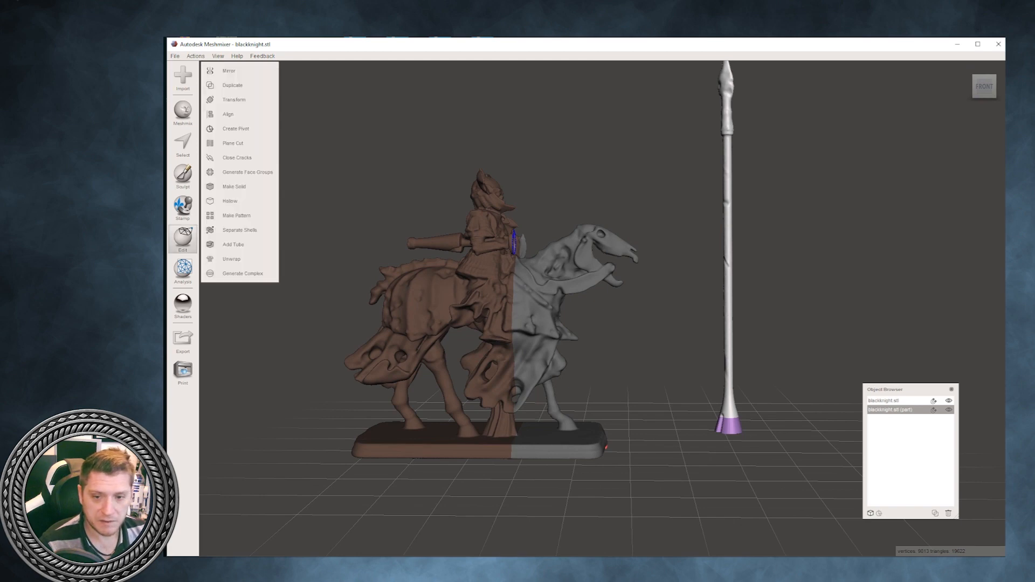
pyautogui.click(232, 143)
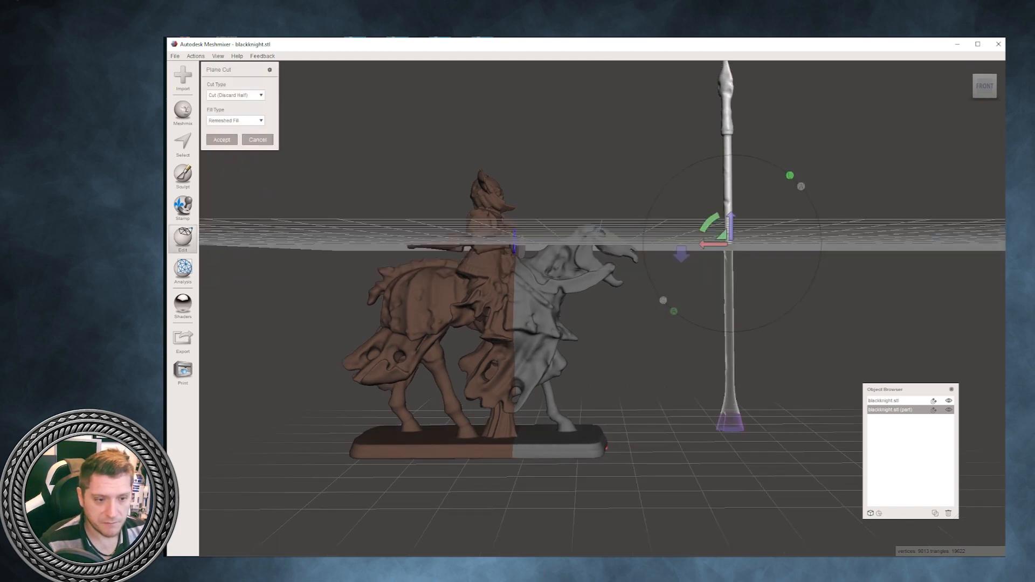
pyautogui.moveTo(731, 224); pyautogui.dragTo(732, 118)
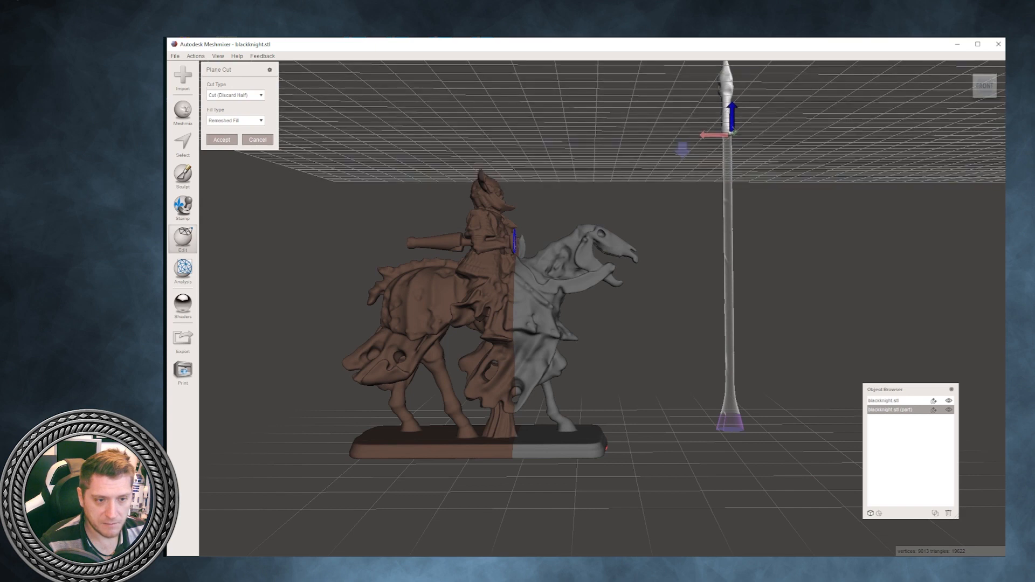
pyautogui.click(235, 95)
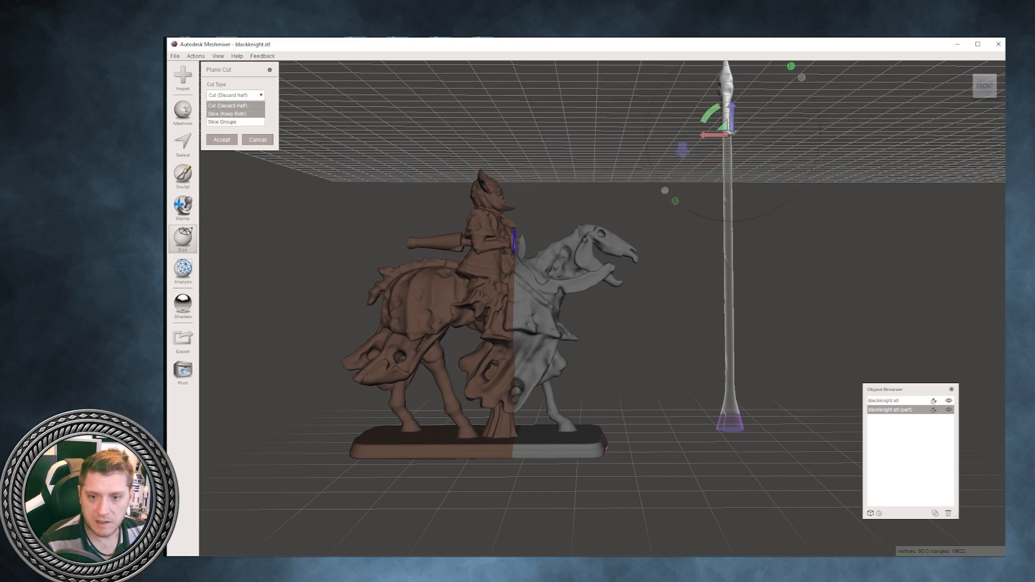
pyautogui.click(227, 114)
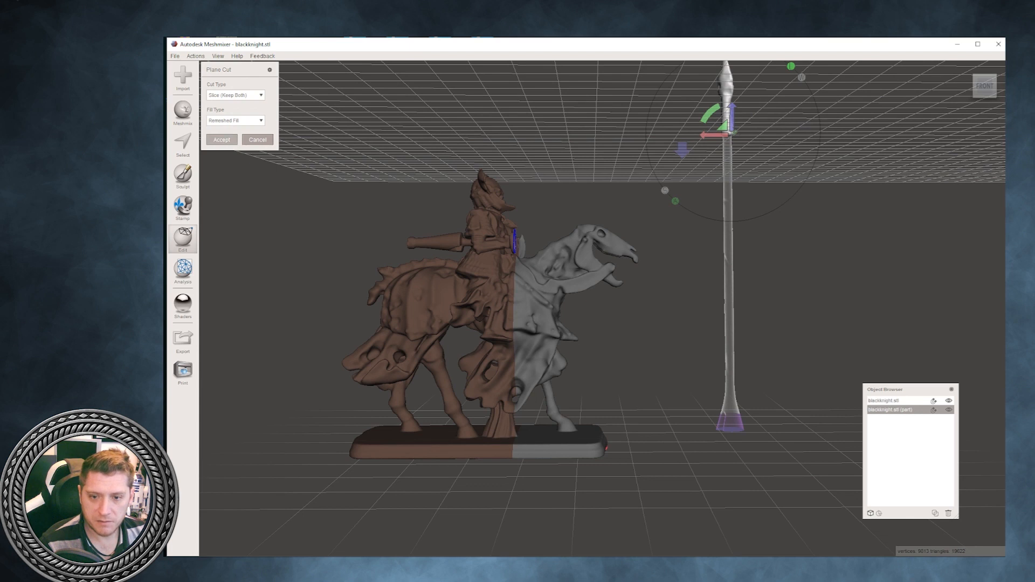
pyautogui.click(221, 140)
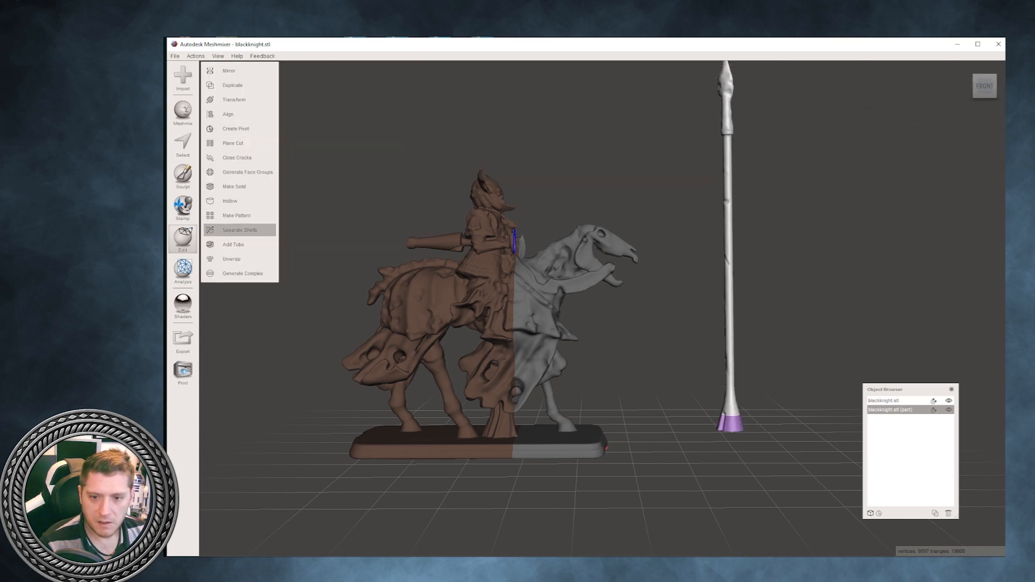
# - Separate the sliced lance into shells and move the spearhead beside the shaft's base, about -55.2 mm in Y and 11.7 mm in Z
pyautogui.click(237, 230)
pyautogui.click(233, 100)
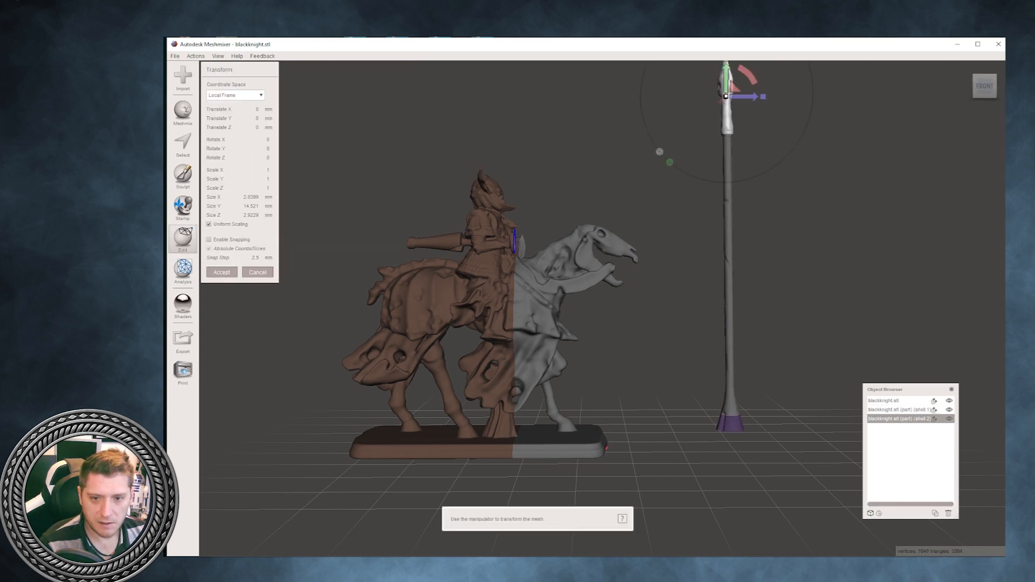
pyautogui.moveTo(726, 96); pyautogui.dragTo(786, 394)
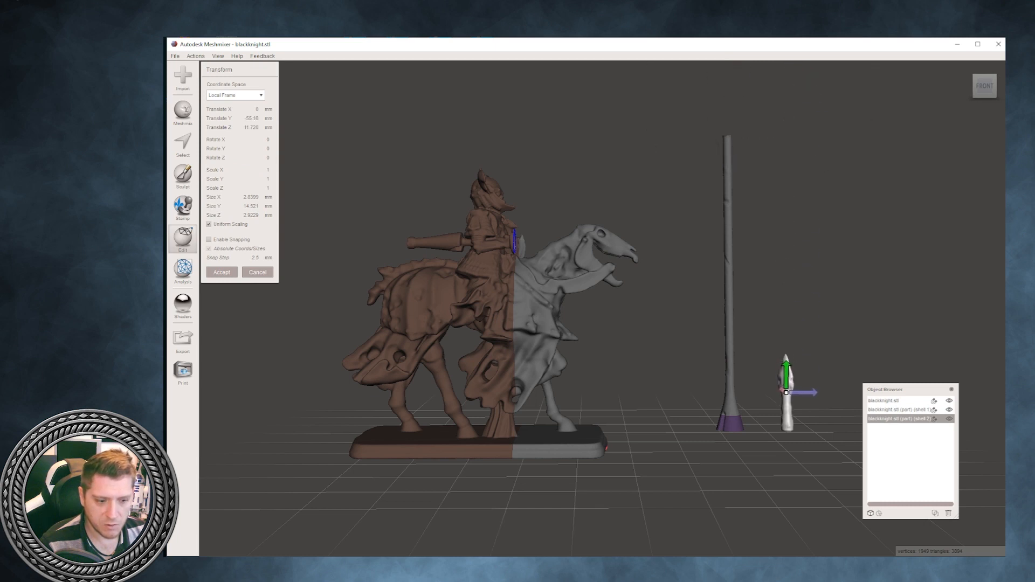
pyautogui.click(222, 272)
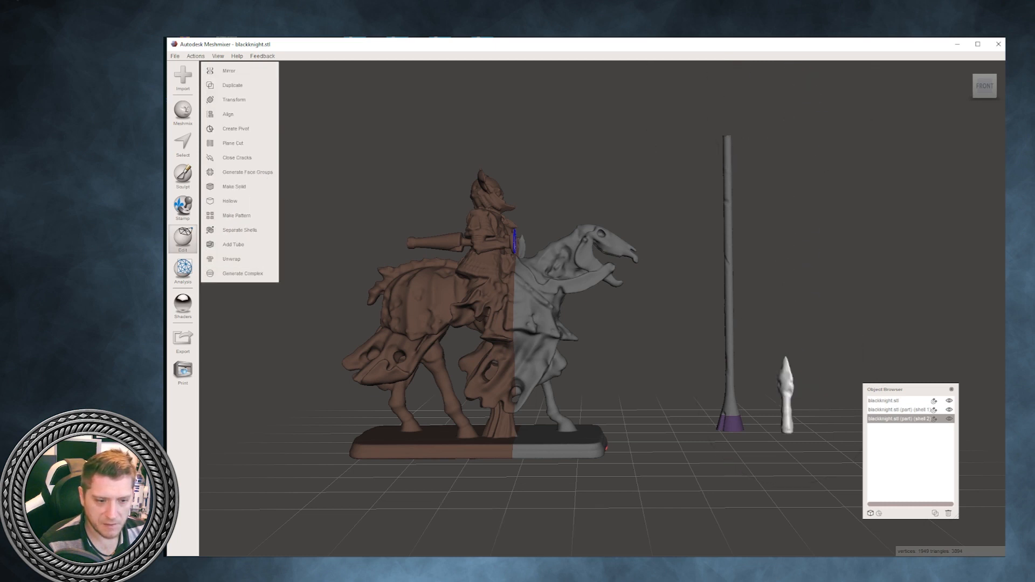
# - Make the knight mesh the active object, select all of its faces, and clear the selection
pyautogui.moveTo(539, 302); pyautogui.dragTo(550, 320, button='right')
pyautogui.click(884, 400)
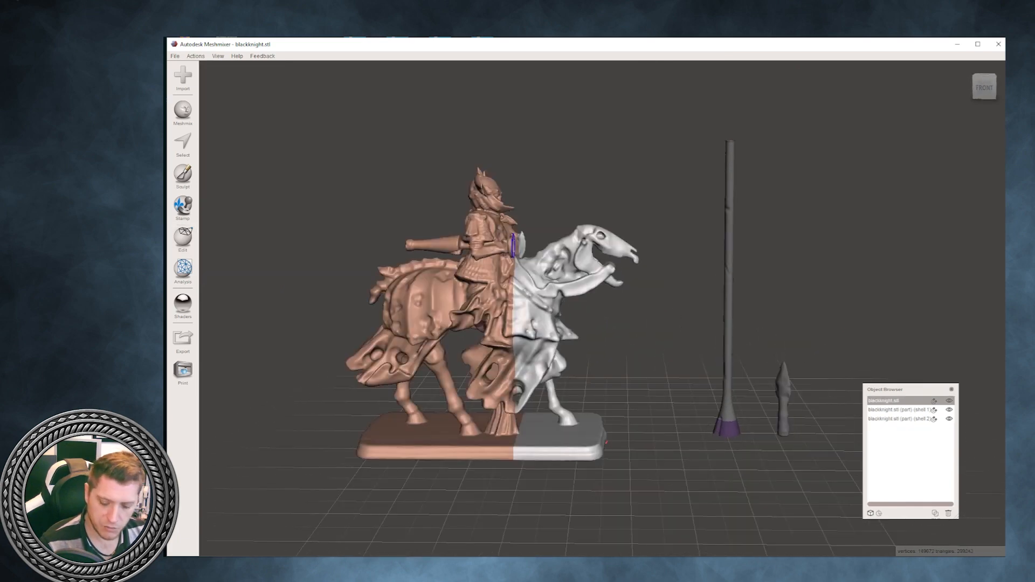
pyautogui.hotkey('ctrl', 'a')
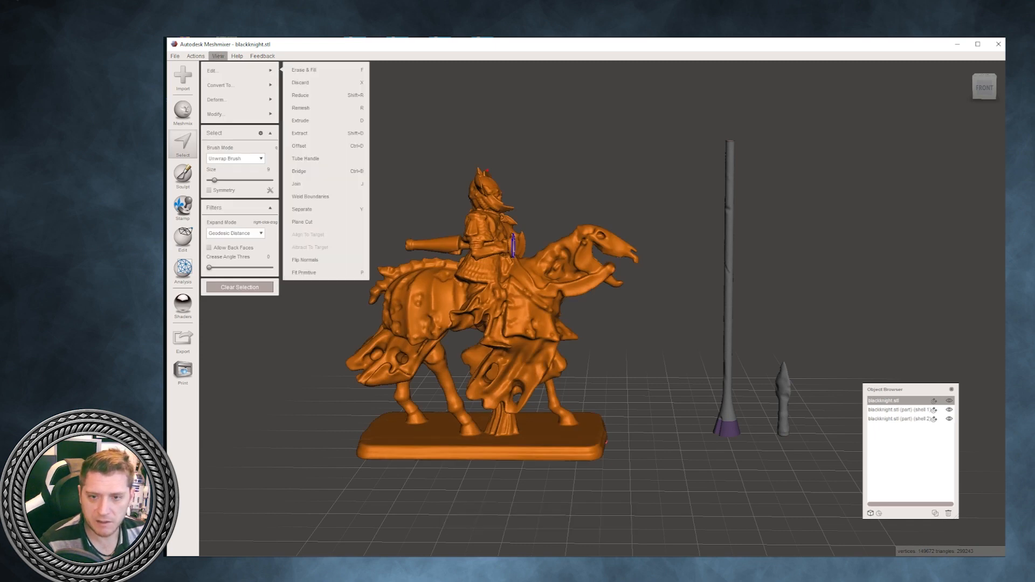
pyautogui.click(218, 56)
pyautogui.click(232, 65)
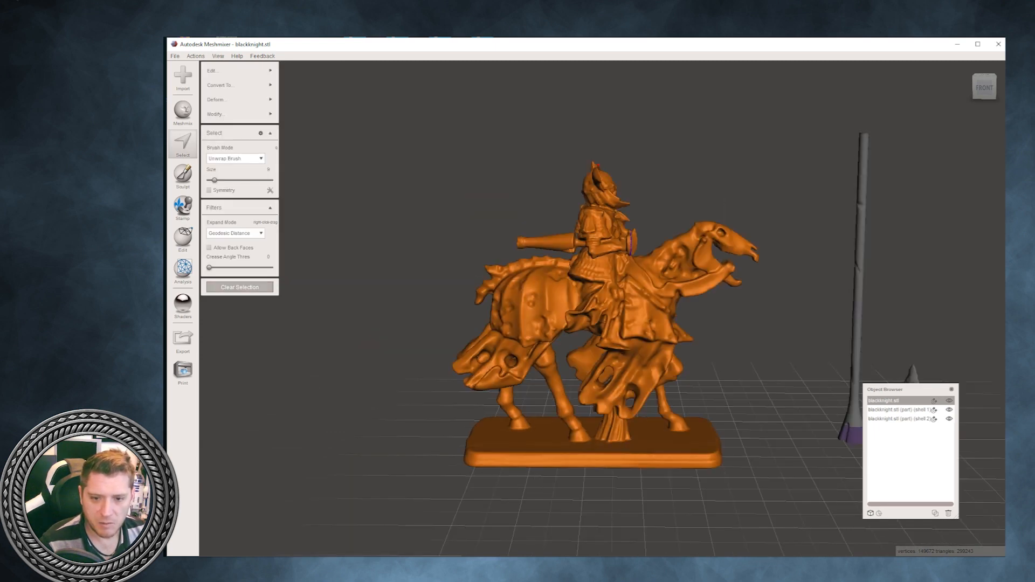
pyautogui.click(240, 287)
# - Repair the knight mesh's holes with the Inspector, using the Flat Fill mode
pyautogui.moveTo(463, 280); pyautogui.dragTo(359, 318, button='right')
pyautogui.scroll(1, 413, 318)
pyautogui.scroll(3, 413, 318)
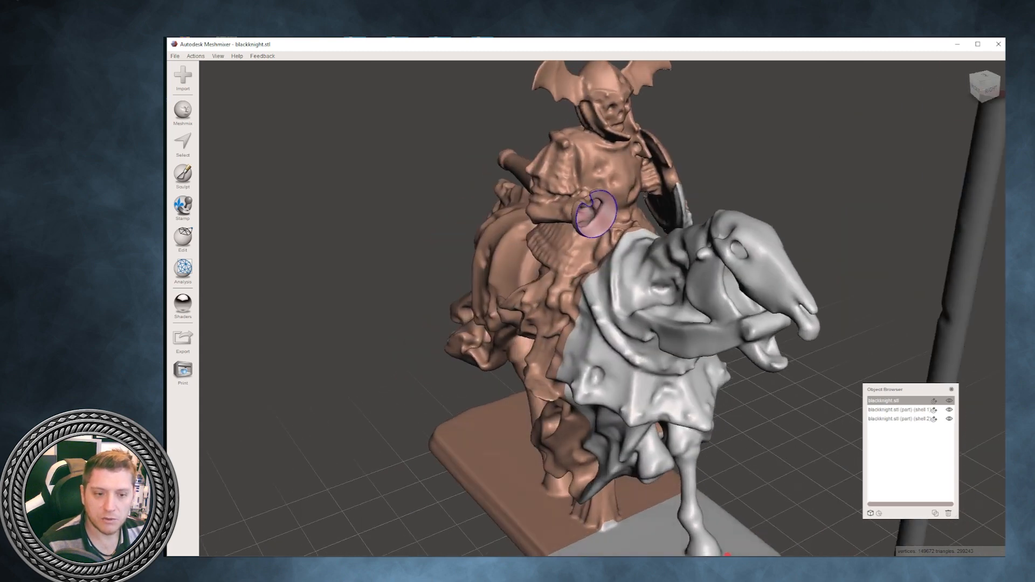
pyautogui.click(183, 268)
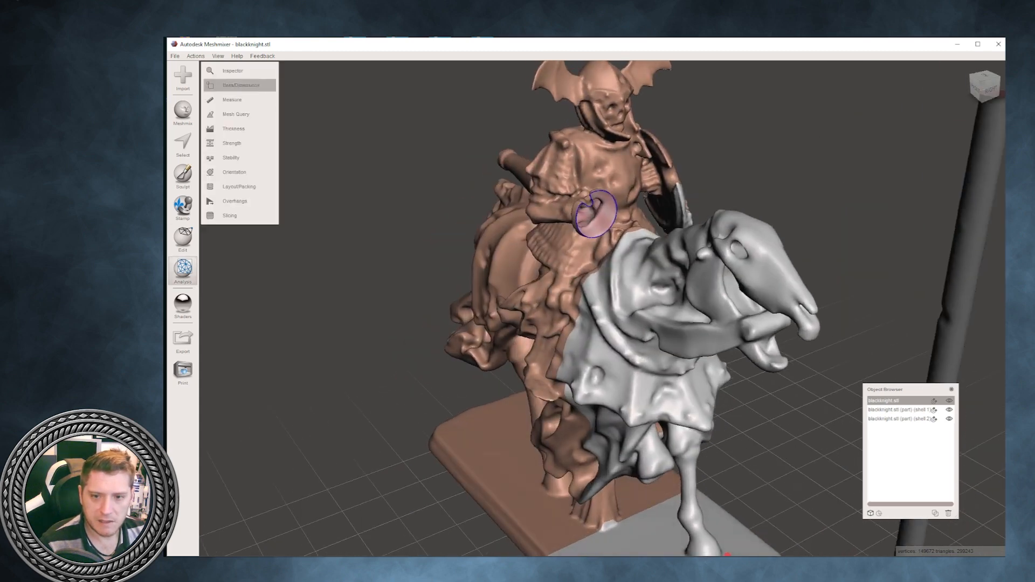
pyautogui.click(231, 70)
pyautogui.scroll(-5, 602, 308)
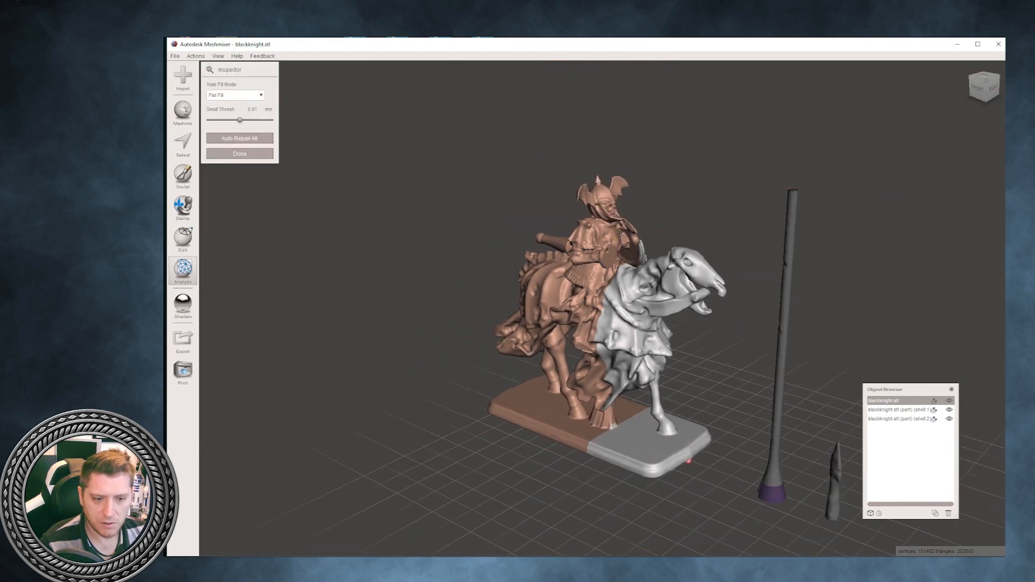
# - Select all faces of the knight mesh, clear their face groups, and drop the selection
pyautogui.scroll(5, 602, 308)
pyautogui.scroll(1, 602, 309)
pyautogui.moveTo(602, 308); pyautogui.dragTo(667, 306, button='right')
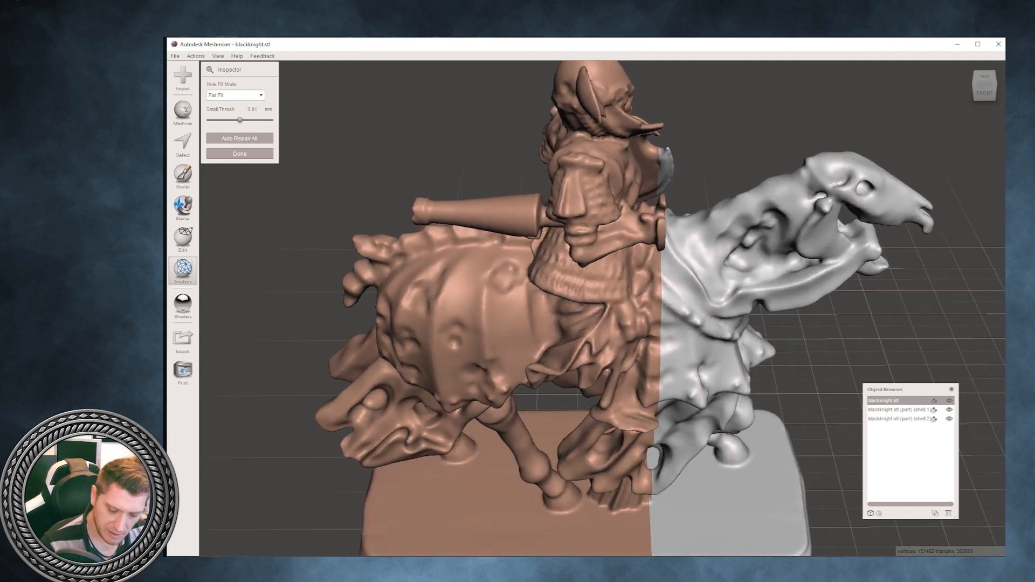
pyautogui.moveTo(666, 306); pyautogui.dragTo(490, 327, button='right')
pyautogui.hotkey('ctrl', 'a')
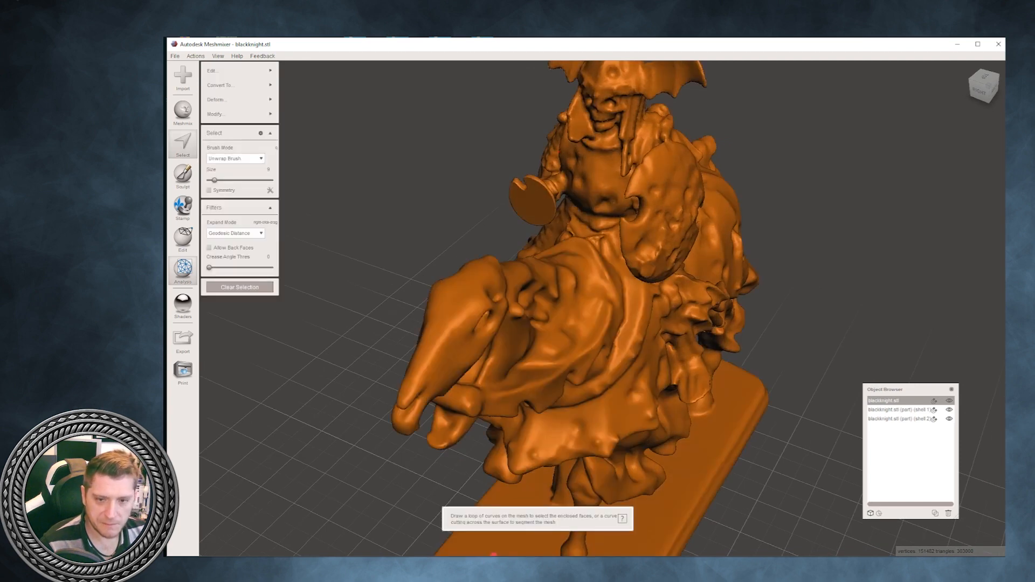
pyautogui.click(240, 115)
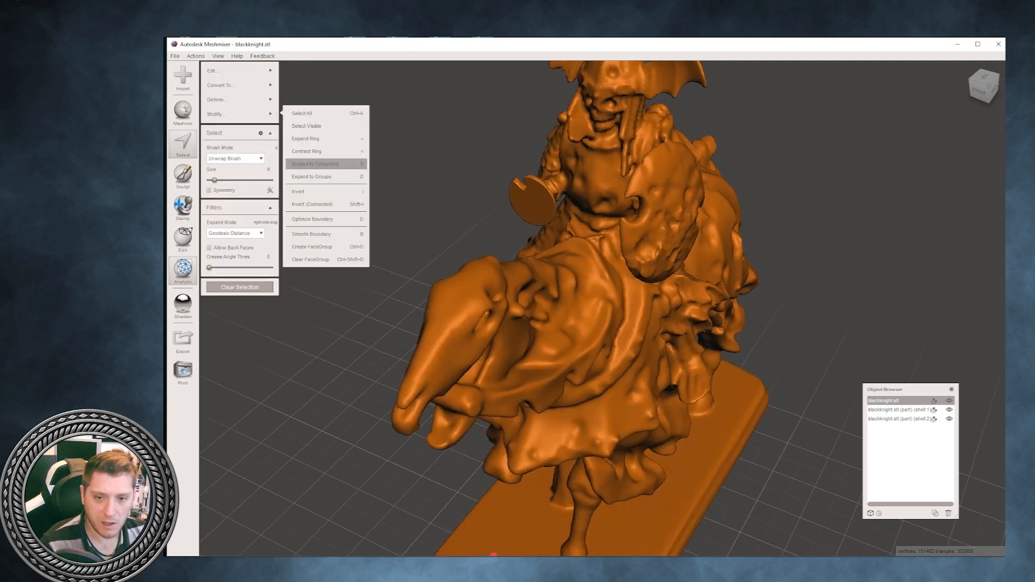
pyautogui.press('Escape')
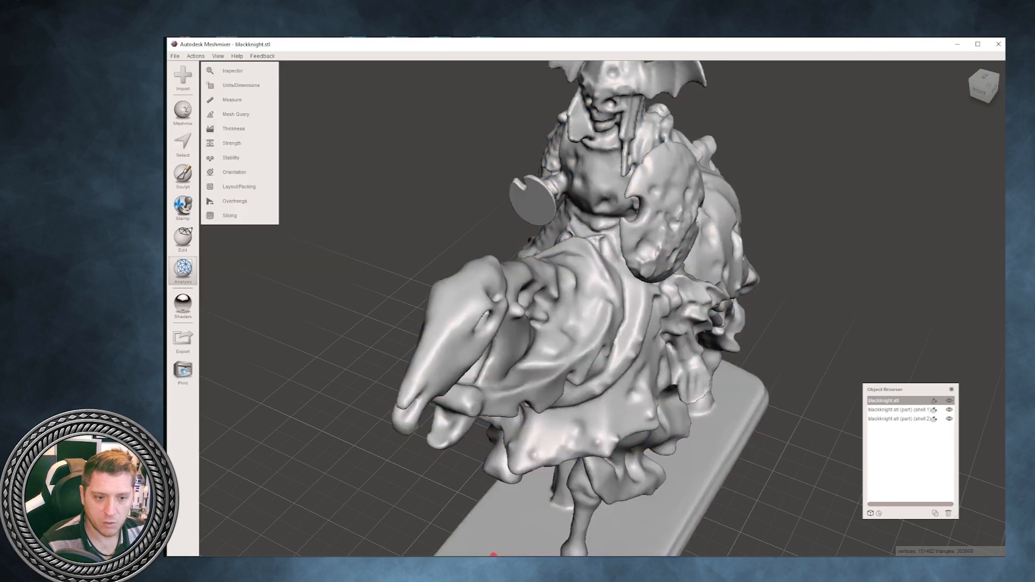
# - Start a Plane Cut on the knight mesh with the cutting plane standing vertically across the middle of the horse
pyautogui.moveTo(494, 372); pyautogui.dragTo(786, 297, button='right')
pyautogui.moveTo(786, 555); pyautogui.dragTo(817, 554, button='right')
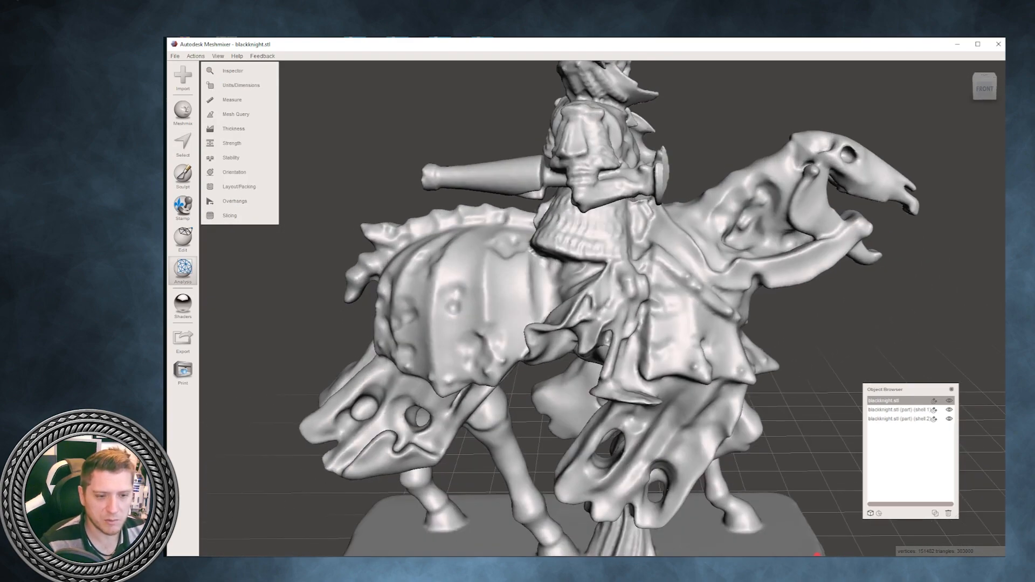
pyautogui.moveTo(817, 554); pyautogui.dragTo(875, 453, button='right')
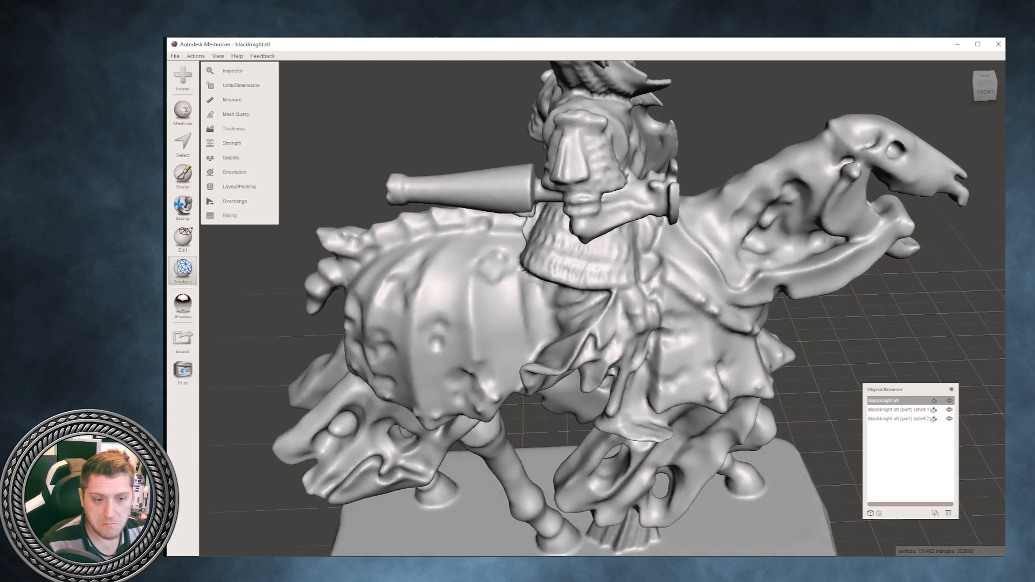
pyautogui.click(183, 237)
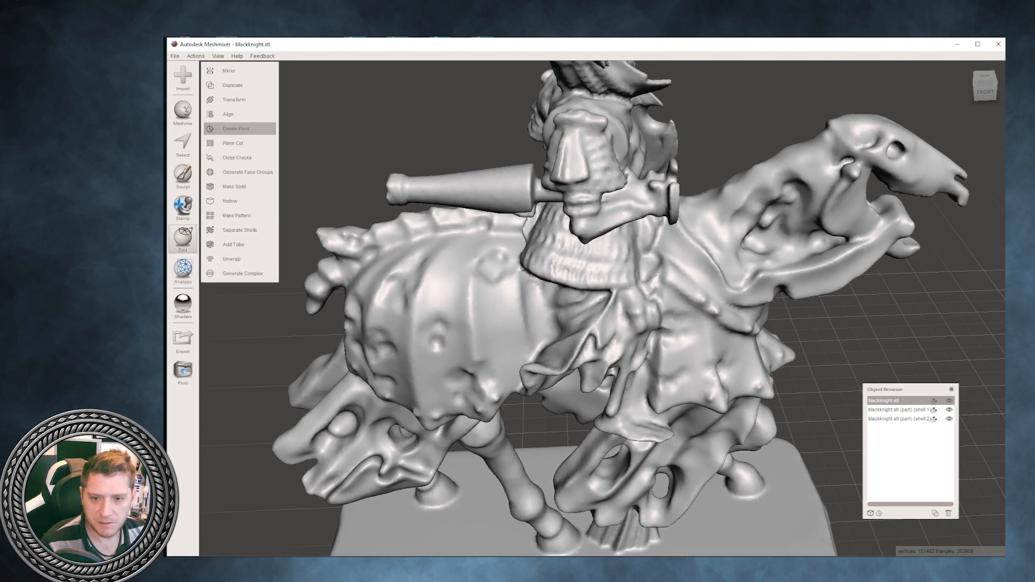
pyautogui.click(233, 129)
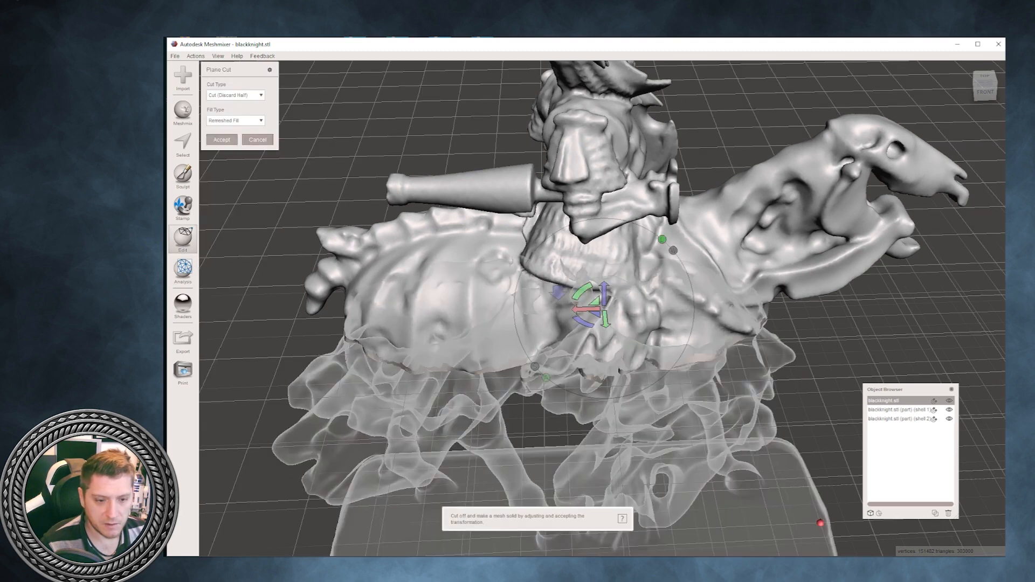
pyautogui.moveTo(580, 294); pyautogui.dragTo(665, 265)
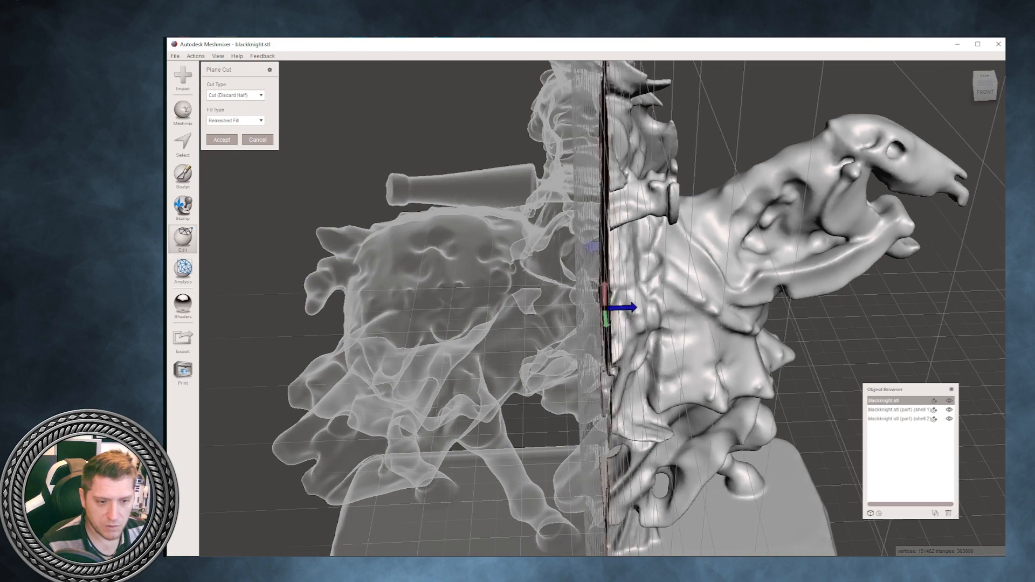
# - Shift and angle the cutting plane to pass through the rider's weapon hand and the horse's shoulders, with the horse's front as the cut-off side
pyautogui.moveTo(628, 307); pyautogui.dragTo(700, 306)
pyautogui.moveTo(700, 306); pyautogui.dragTo(749, 350, button='right')
pyautogui.moveTo(695, 273); pyautogui.dragTo(711, 269)
pyautogui.moveTo(711, 269); pyautogui.dragTo(742, 267, button='right')
pyautogui.click(703, 270)
pyautogui.moveTo(680, 312); pyautogui.dragTo(648, 310)
pyautogui.moveTo(648, 310); pyautogui.dragTo(540, 358, button='right')
pyautogui.moveTo(635, 334); pyautogui.dragTo(626, 327)
pyautogui.moveTo(626, 327); pyautogui.dragTo(687, 302, button='right')
# - Set the cut type to Slice Groups and accept, dividing the knight mesh into front and rear face groups
pyautogui.scroll(-3, 671, 302)
pyautogui.click(236, 96)
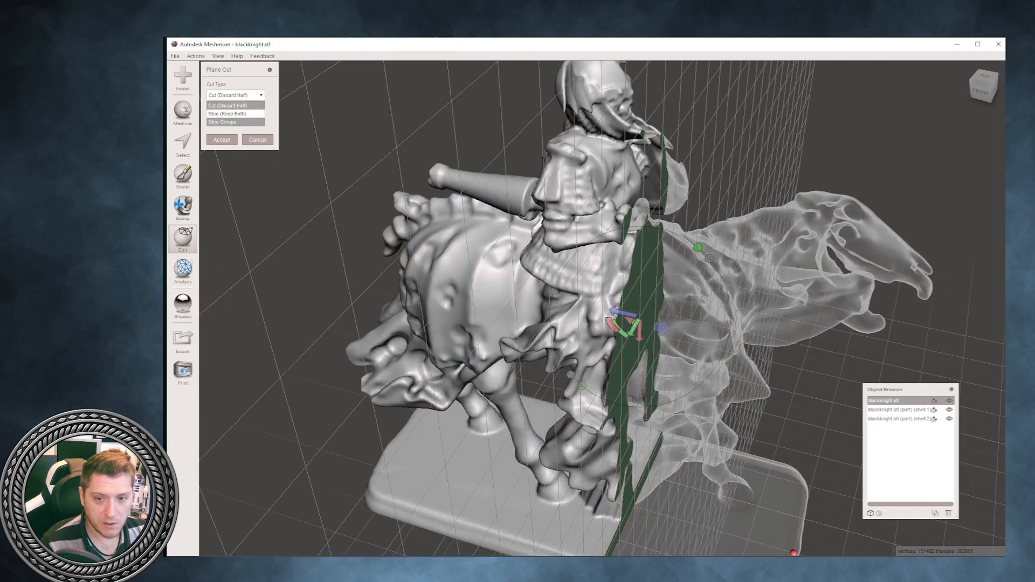
pyautogui.click(222, 121)
pyautogui.click(222, 139)
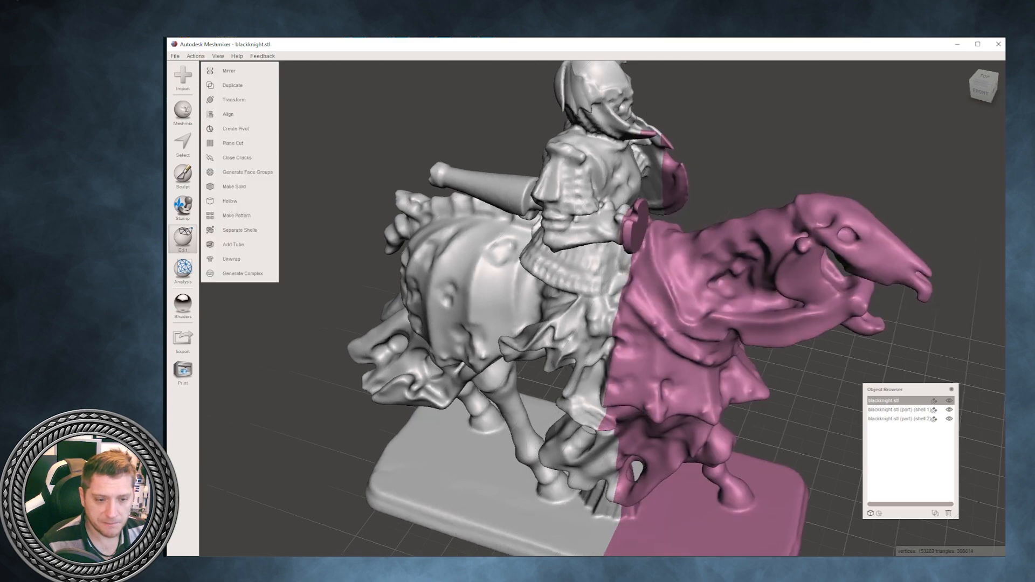
# - Select the flat cut-end face group on the rider's weapon hand and delete it, leaving the hand open
pyautogui.moveTo(663, 302); pyautogui.dragTo(491, 297, button='right')
pyautogui.moveTo(593, 302); pyautogui.dragTo(704, 372, button='right')
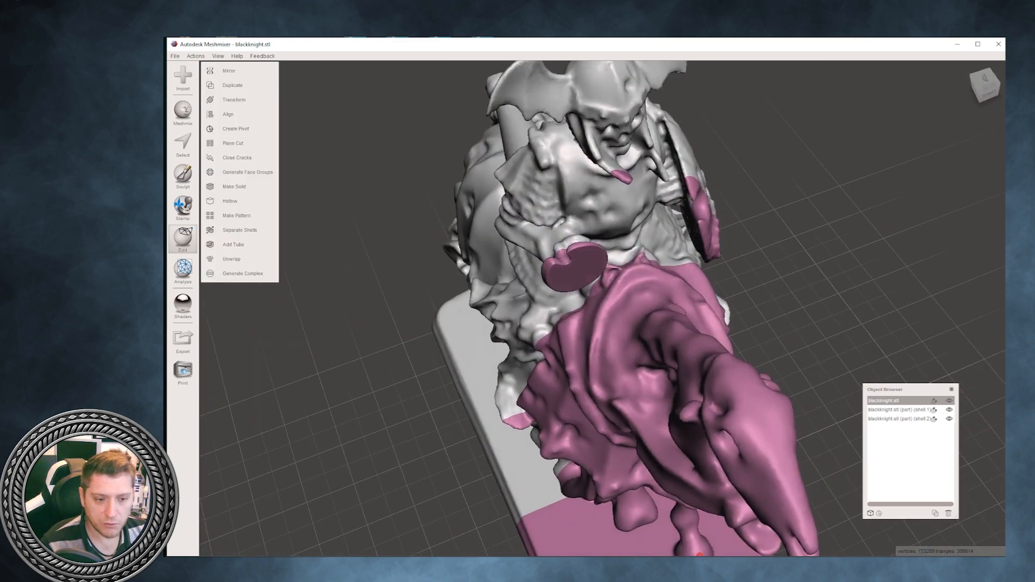
pyautogui.click(183, 145)
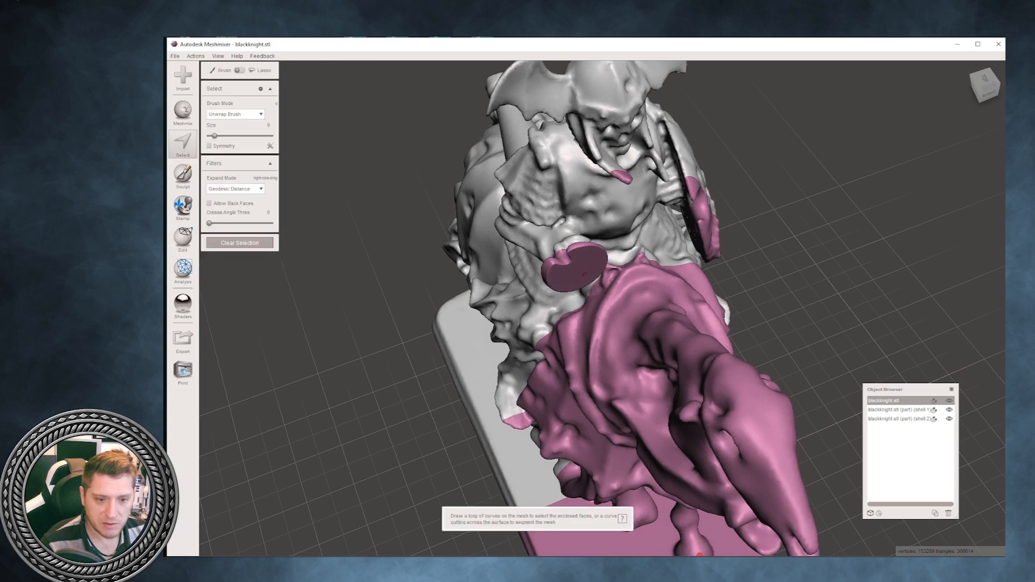
pyautogui.doubleClick(583, 268)
pyautogui.moveTo(583, 269); pyautogui.dragTo(642, 229, button='right')
pyautogui.press('Delete')
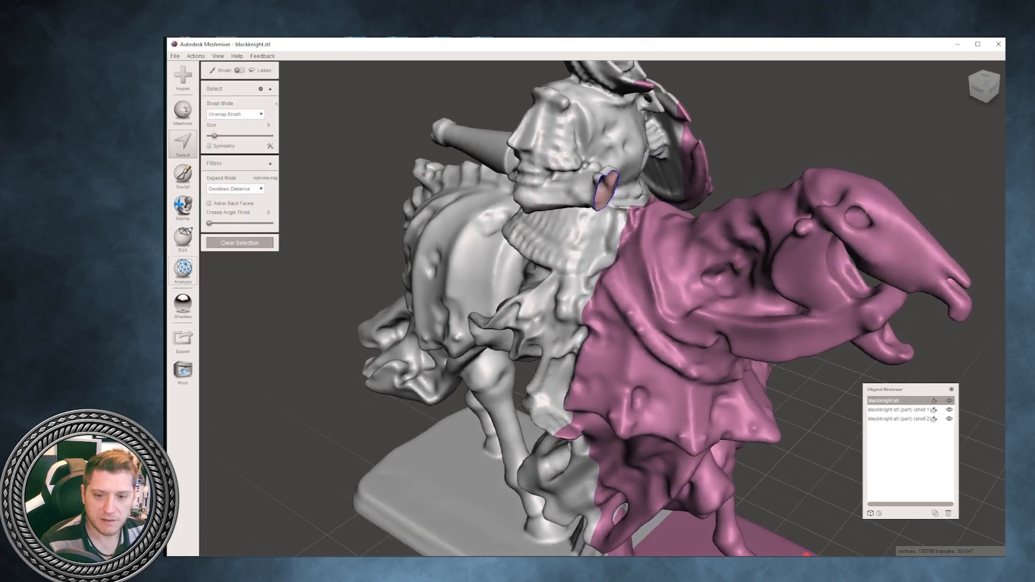
# - Try closing the hole at the rider's weapon hand in the Inspector with the Smooth Fill mode, and undo the fill
pyautogui.click(183, 268)
pyautogui.click(226, 70)
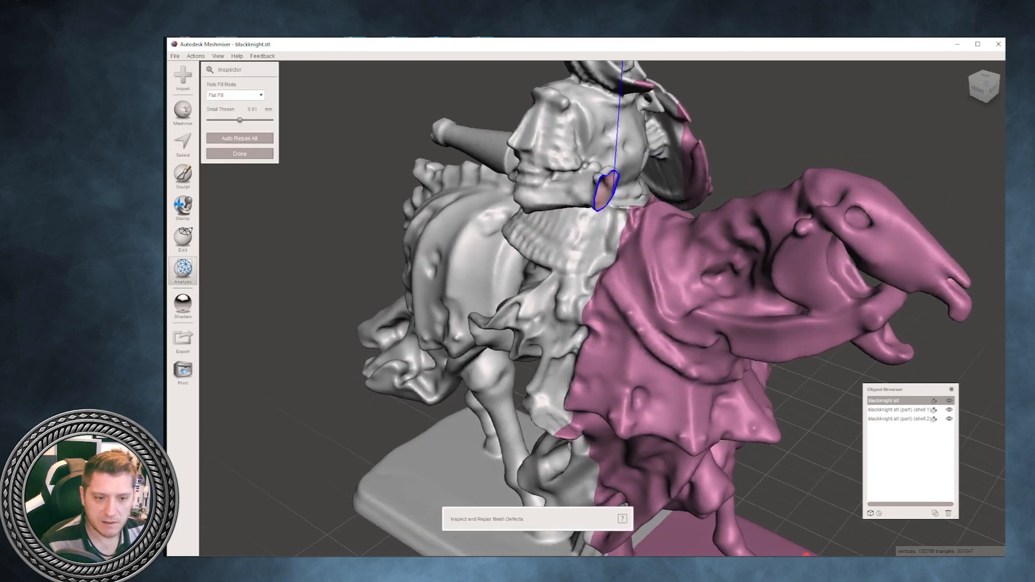
pyautogui.scroll(-4, 602, 309)
pyautogui.moveTo(603, 308)
pyautogui.mouseDown(button='right')
pyautogui.moveTo(607, 345)
pyautogui.moveTo(650, 318)
pyautogui.mouseUp(button='right')
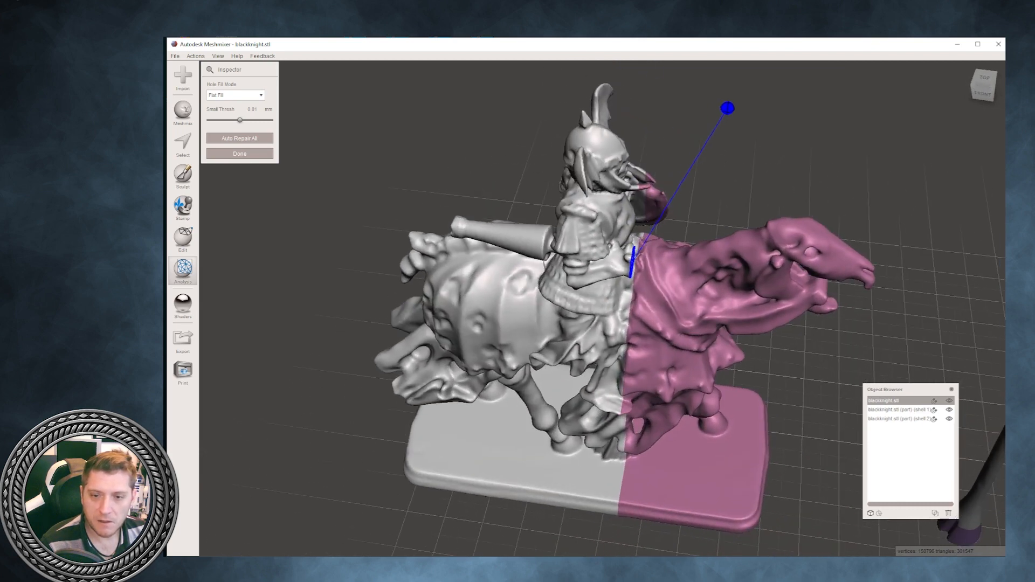
pyautogui.click(235, 96)
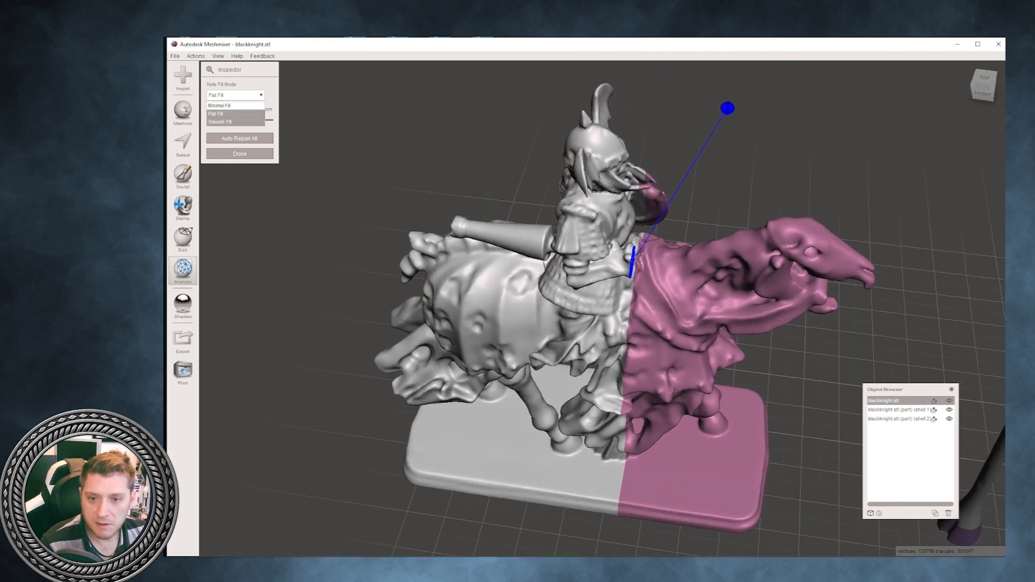
pyautogui.click(232, 121)
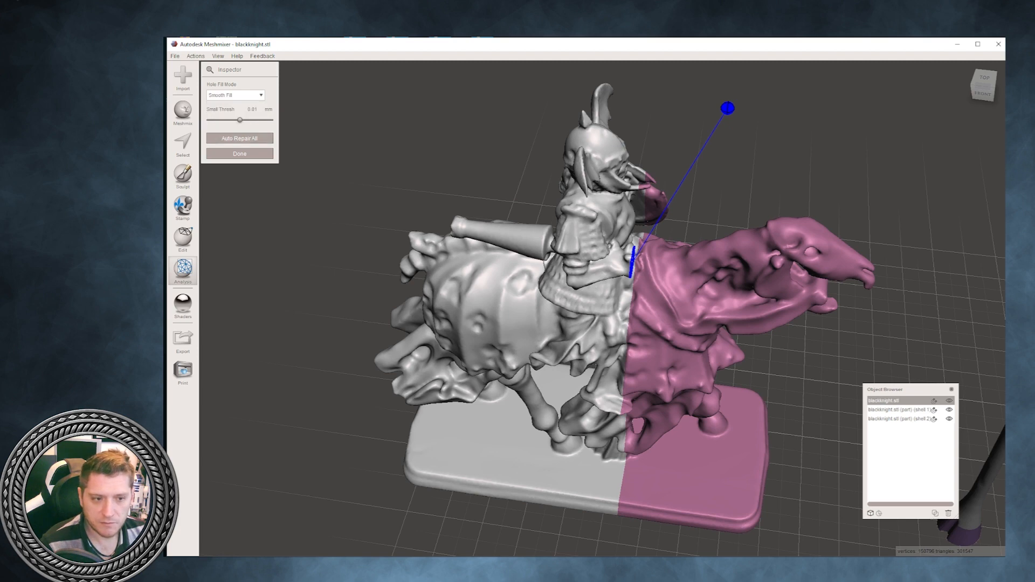
pyautogui.click(728, 109)
pyautogui.scroll(6, 603, 309)
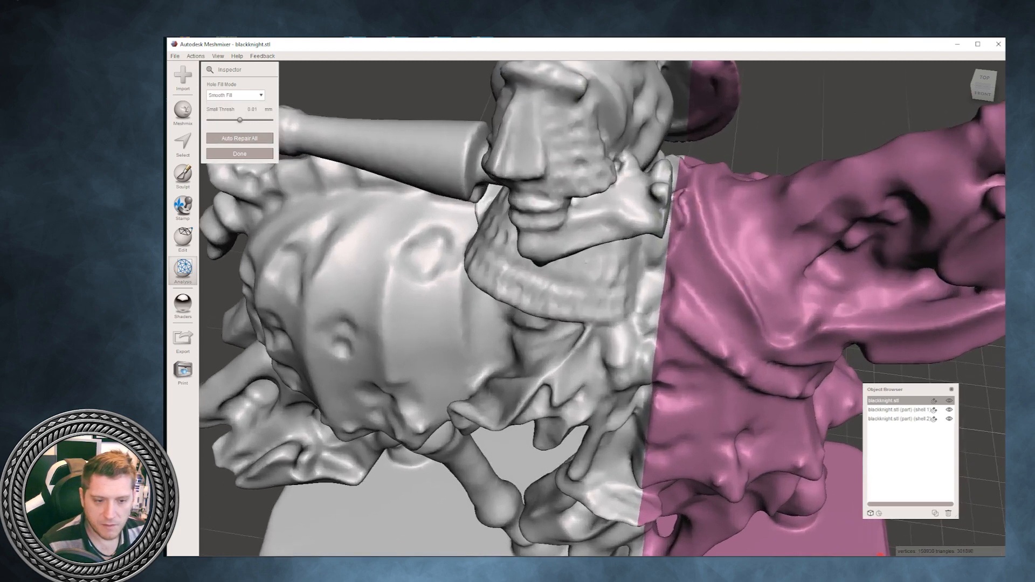
pyautogui.moveTo(603, 308); pyautogui.dragTo(561, 386, button='right')
pyautogui.scroll(1, 528, 372)
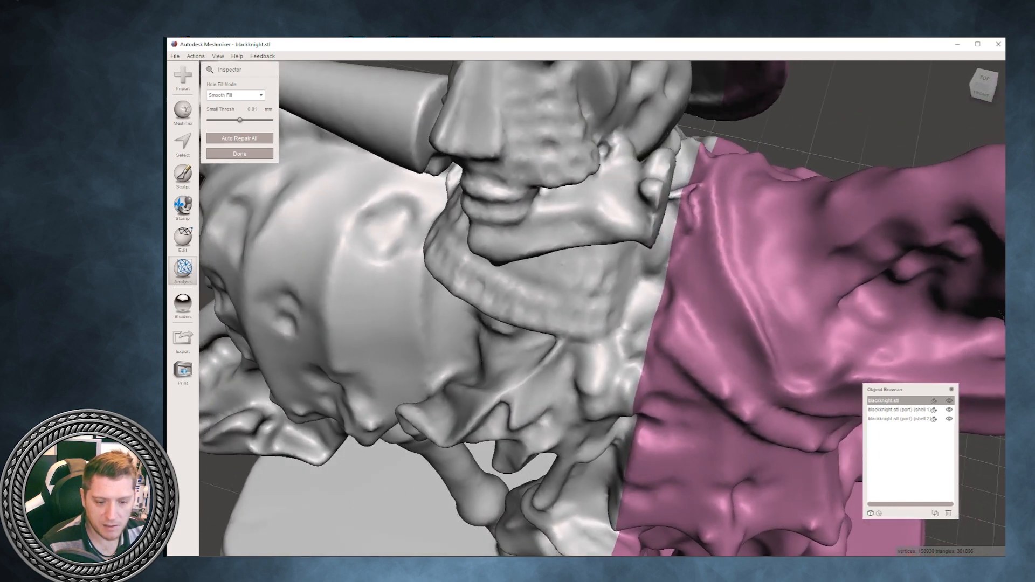
pyautogui.click(236, 95)
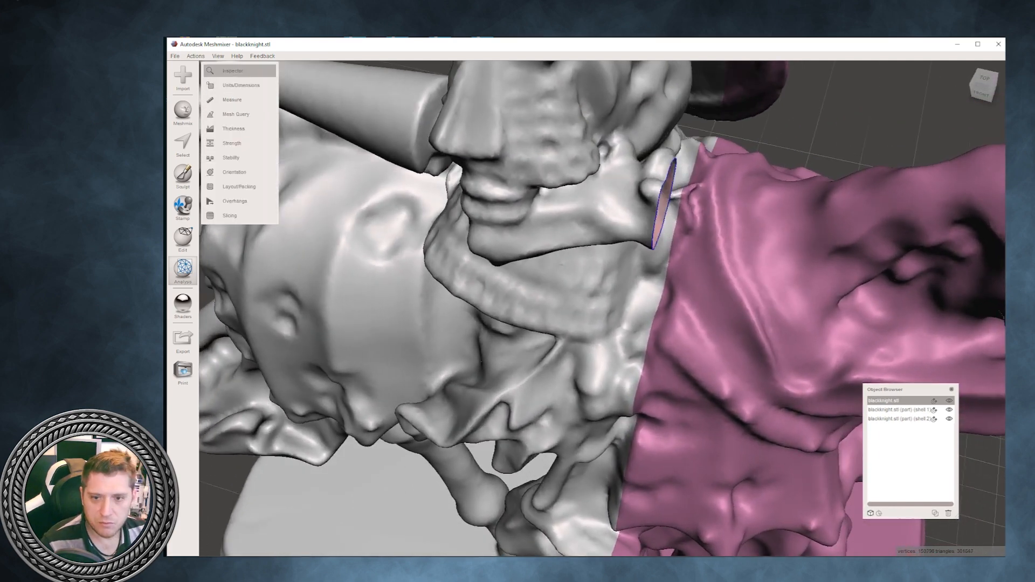
# - Run the Inspector on the knight mesh with Flat Fill and auto-repair all defects, capping the open weapon hand
pyautogui.click(237, 70)
pyautogui.click(239, 139)
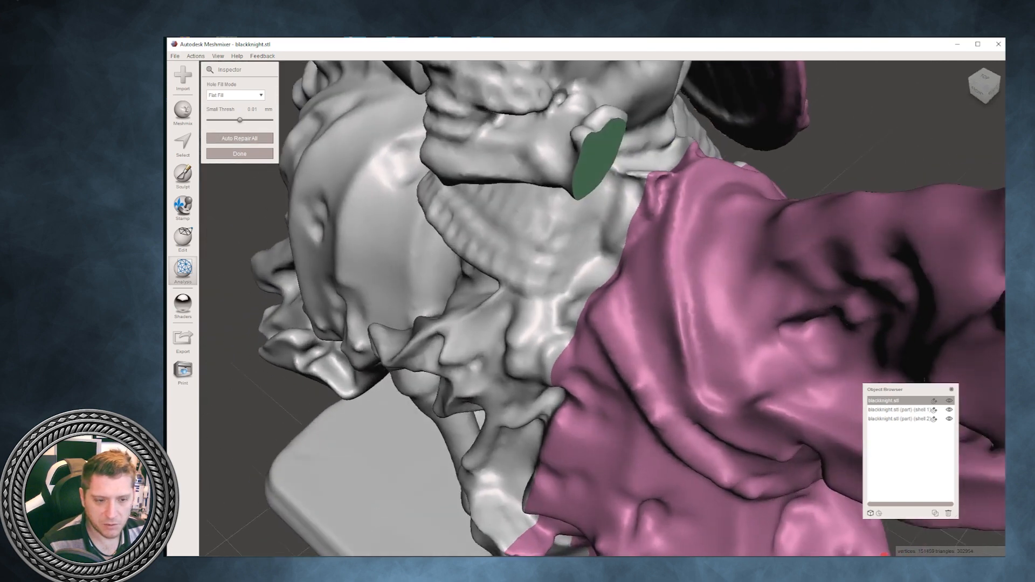
pyautogui.moveTo(572, 345); pyautogui.dragTo(515, 328, button='right')
pyautogui.scroll(-4, 572, 323)
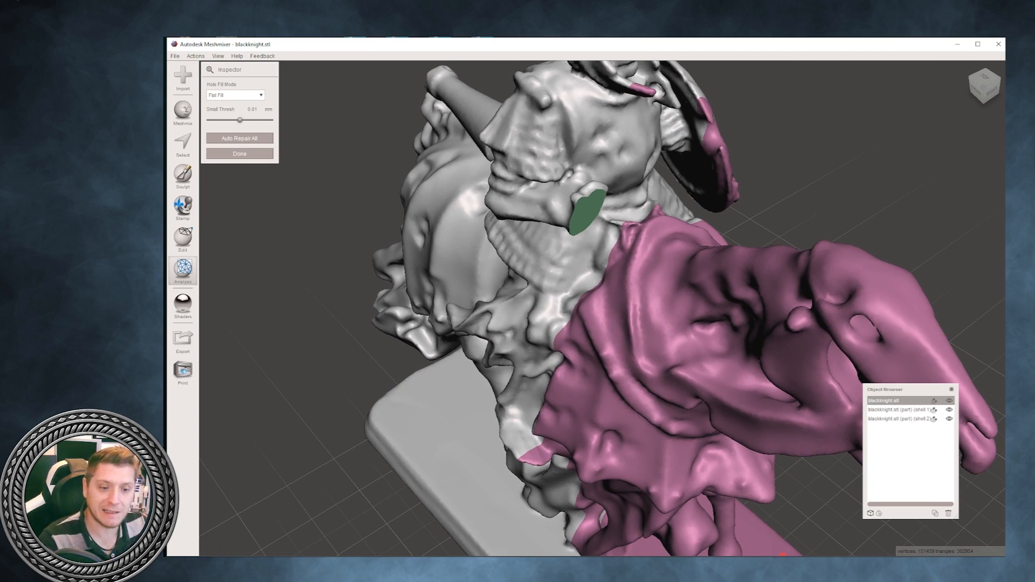
pyautogui.moveTo(515, 328); pyautogui.dragTo(544, 306, button='right')
# - Select the flat cap on the weapon hand and use Transform to extend it slightly outward along its normal, accepting the change
pyautogui.click(182, 144)
pyautogui.moveTo(621, 176); pyautogui.dragTo(565, 193, button='right')
pyautogui.doubleClick(588, 188)
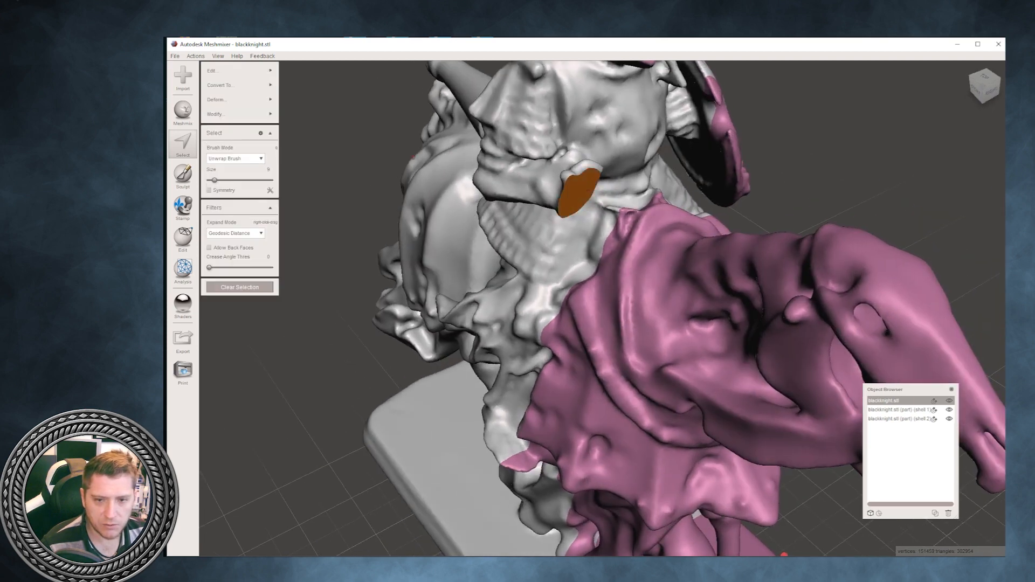
pyautogui.moveTo(240, 100)
pyautogui.click(302, 112)
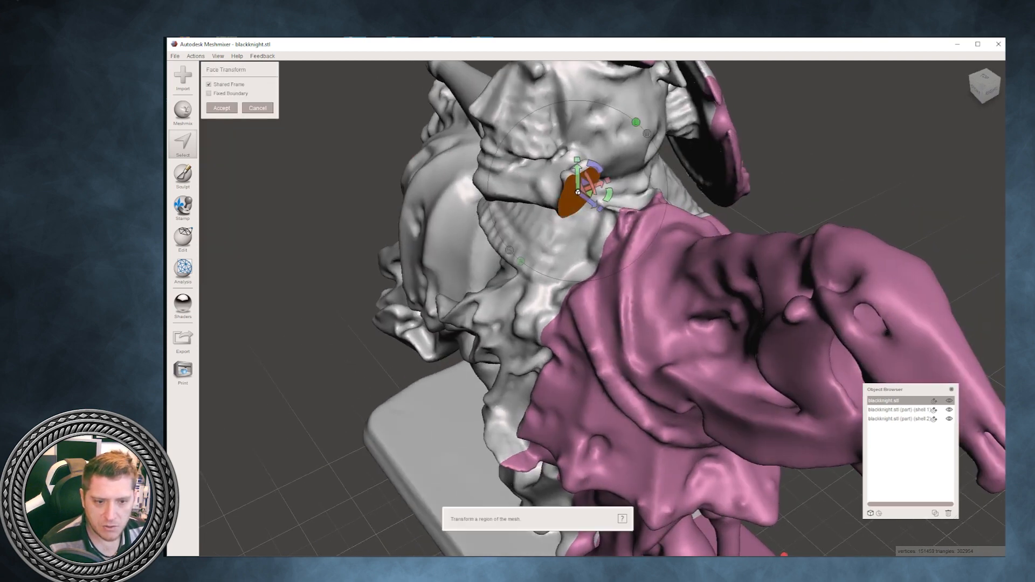
pyautogui.moveTo(593, 204); pyautogui.dragTo(598, 206)
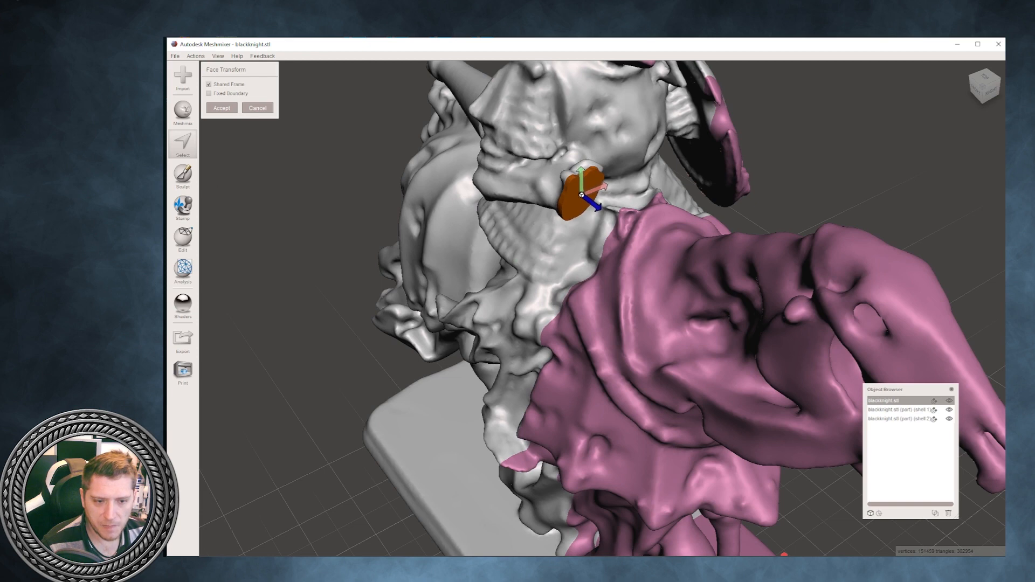
pyautogui.moveTo(599, 208); pyautogui.dragTo(677, 179, button='right')
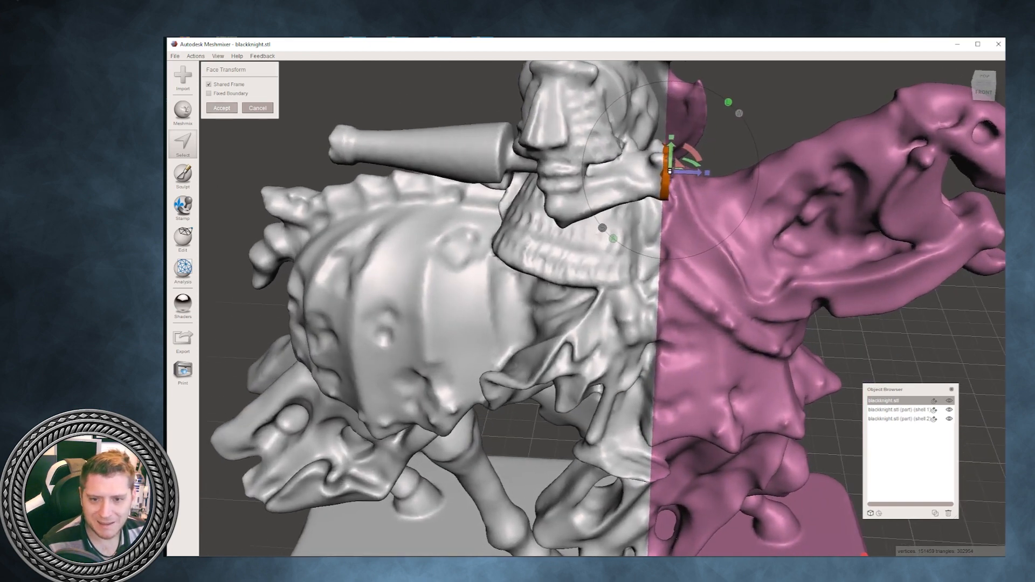
pyautogui.click(221, 108)
# - Select the whole knight mesh, clear all its face groups, and drop the selection
pyautogui.moveTo(238, 113)
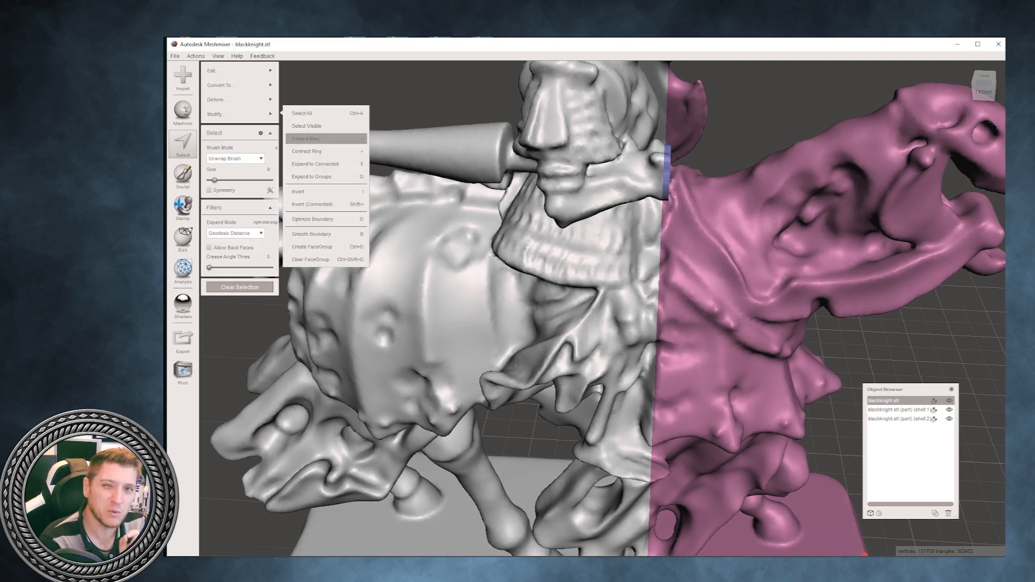
pyautogui.moveTo(600, 122)
pyautogui.mouseDown(button='right')
pyautogui.moveTo(539, 106)
pyautogui.moveTo(599, 125)
pyautogui.mouseUp(button='right')
pyautogui.scroll(-2, 548, 91)
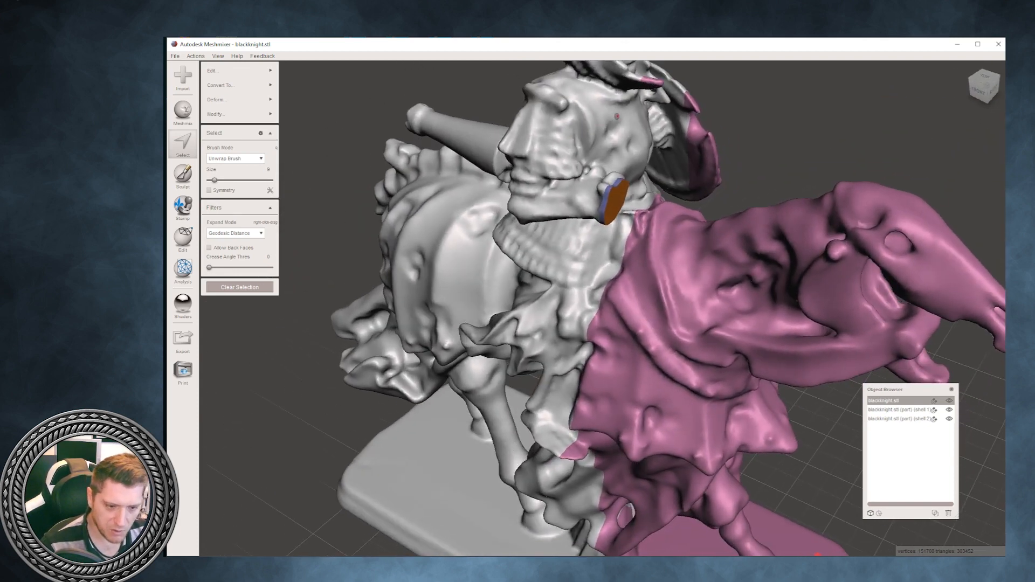
pyautogui.hotkey('ctrl', 'a')
pyautogui.moveTo(237, 114)
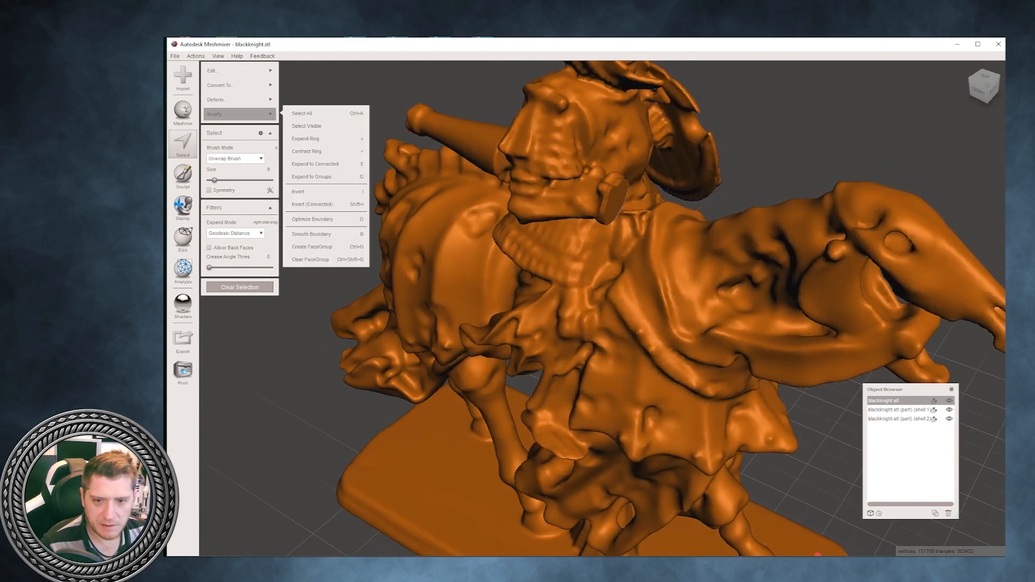
pyautogui.click(326, 260)
pyautogui.press('Escape')
pyautogui.scroll(-2, 582, 258)
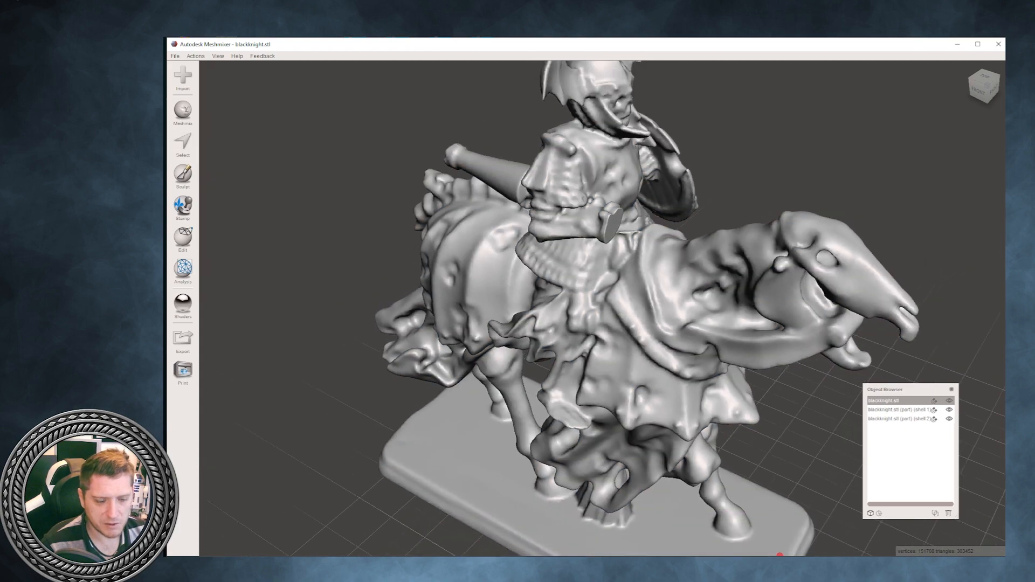
# - Plane-cut the base off at the hooves using Cut (Discard Half) with Remeshed Fill, with the plane lowered to the base's upper surface
pyautogui.moveTo(583, 259); pyautogui.dragTo(390, 237, button='right')
pyautogui.scroll(-3, 391, 237)
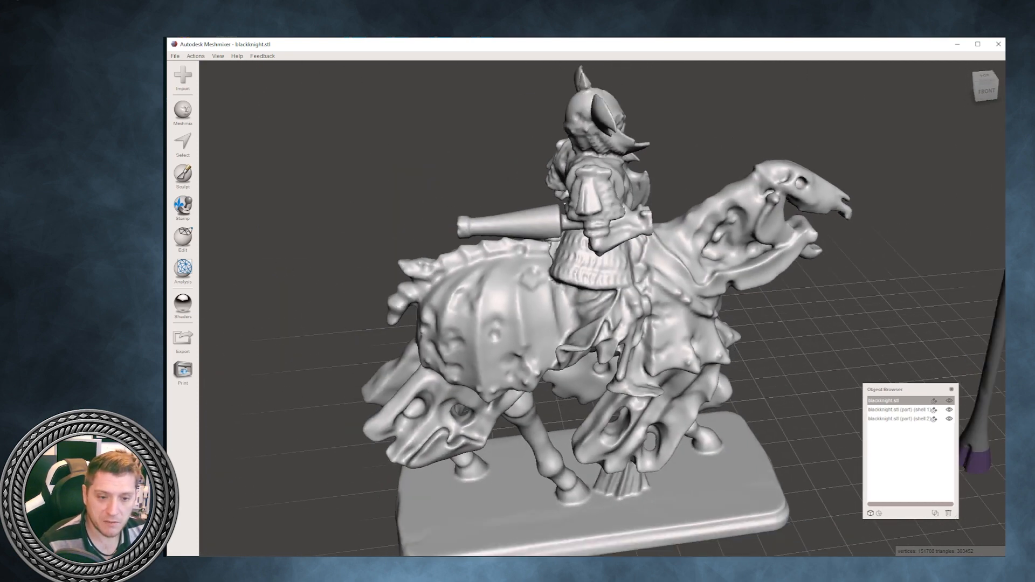
pyautogui.moveTo(603, 269); pyautogui.dragTo(701, 260, button='right')
pyautogui.scroll(-4, 661, 237)
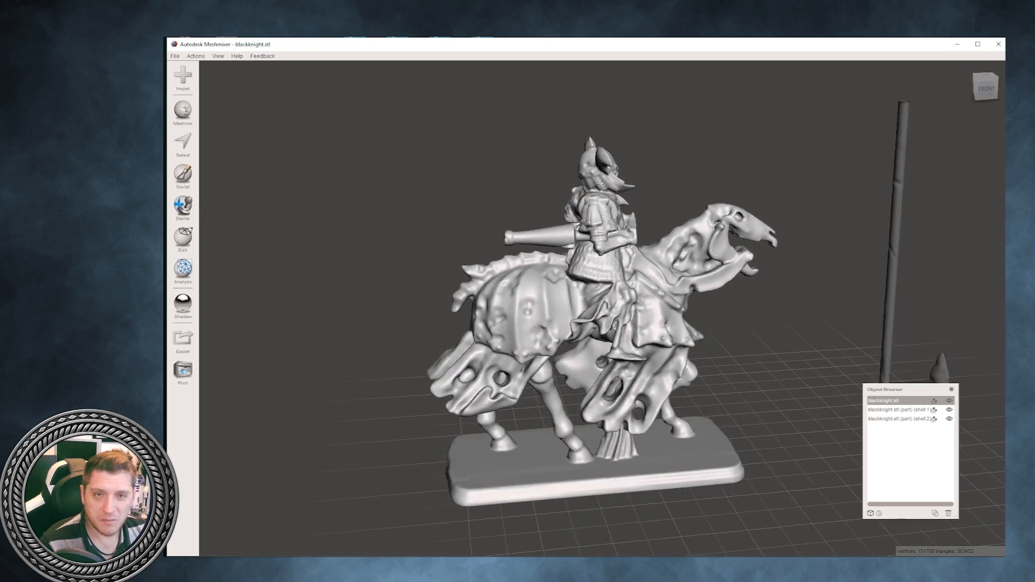
pyautogui.click(183, 237)
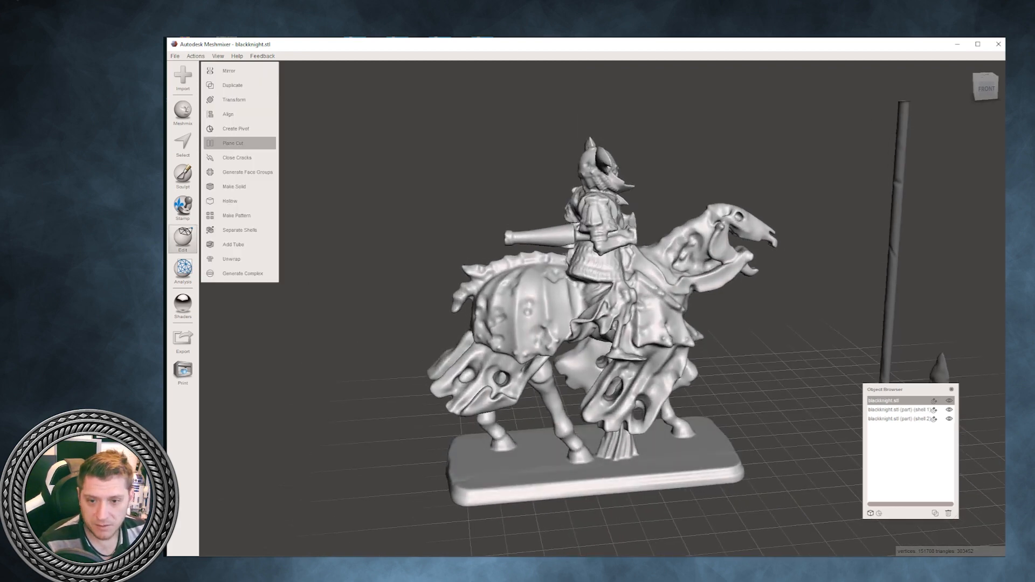
pyautogui.click(238, 143)
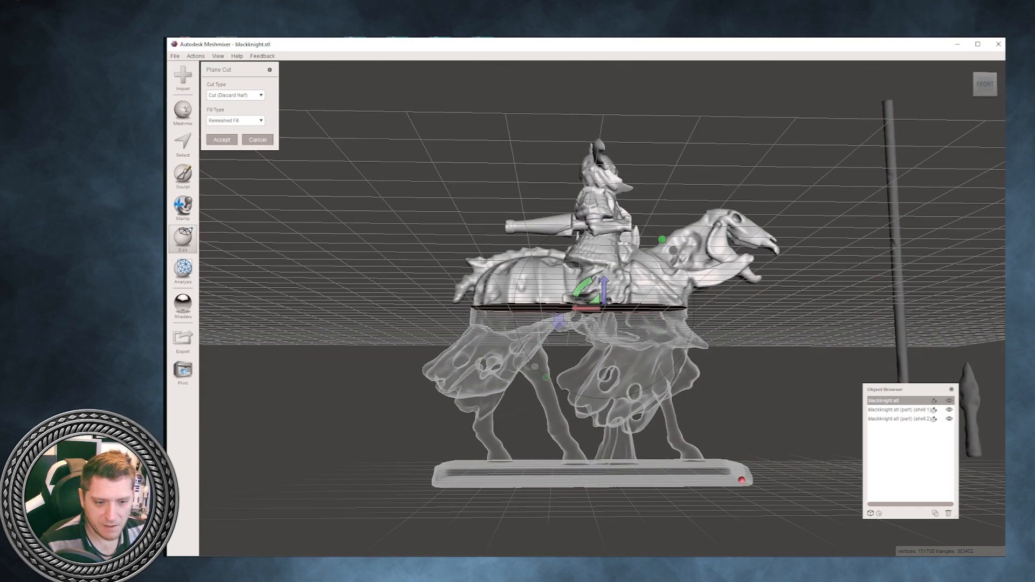
pyautogui.moveTo(604, 291); pyautogui.dragTo(604, 441)
pyautogui.moveTo(604, 443); pyautogui.dragTo(606, 483, button='right')
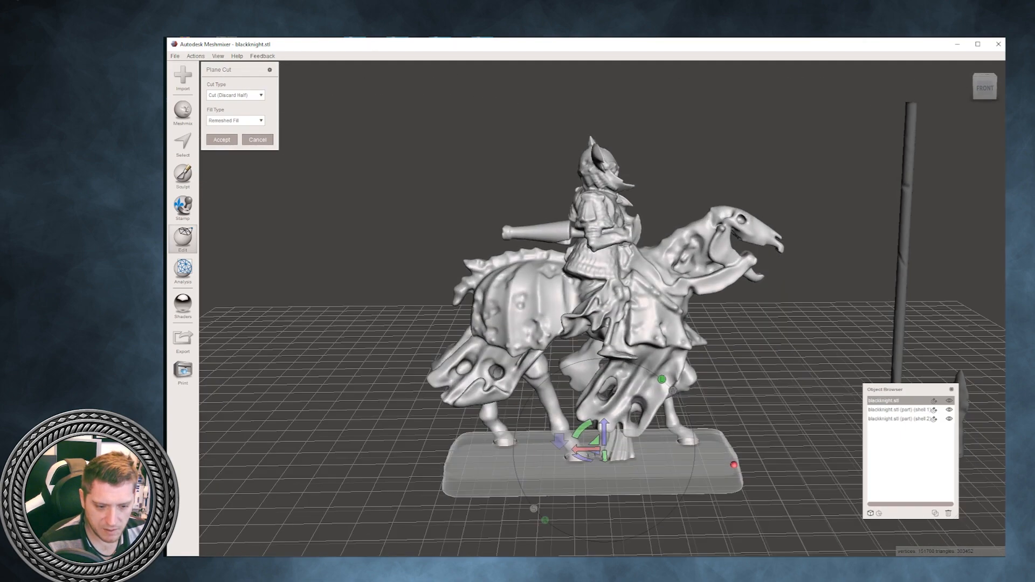
pyautogui.moveTo(604, 433); pyautogui.dragTo(604, 434)
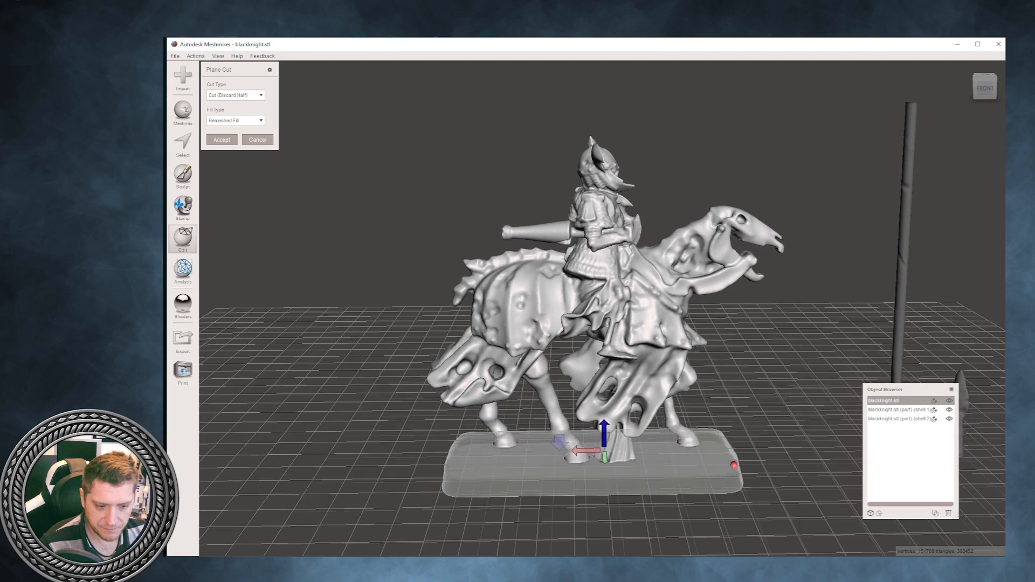
pyautogui.moveTo(604, 426); pyautogui.dragTo(609, 270, button='right')
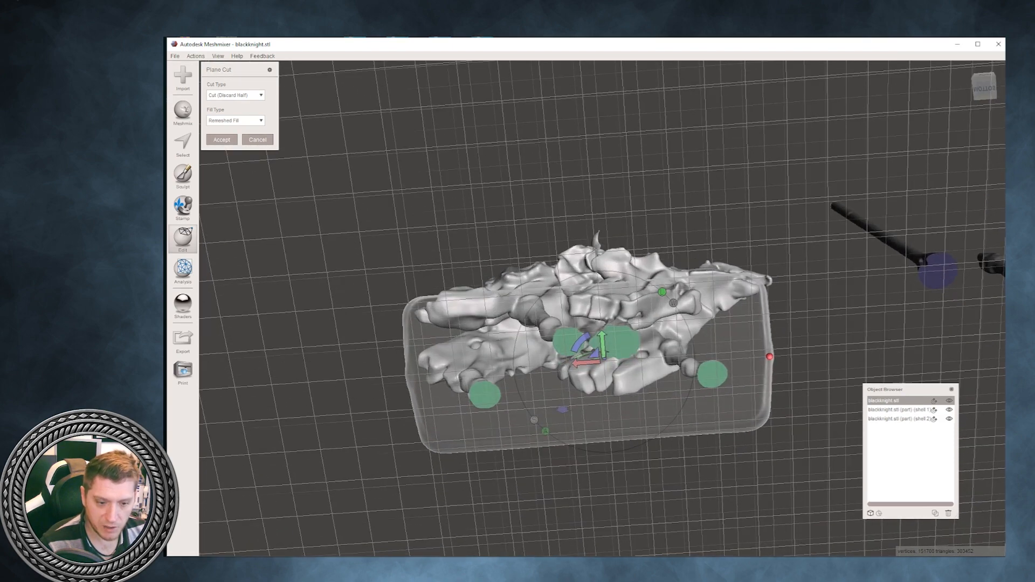
pyautogui.press('Return')
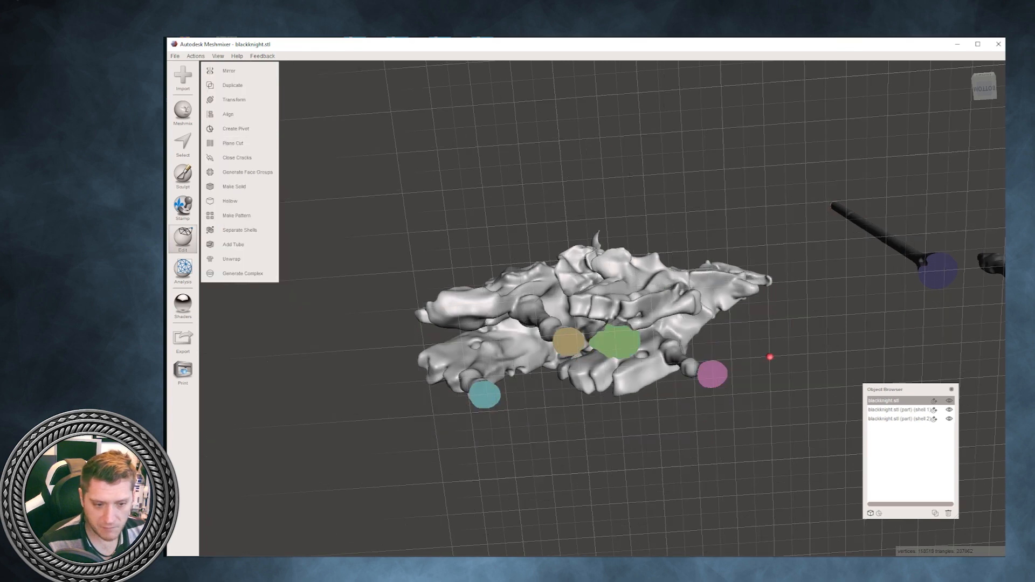
# - Select all four flat cut faces on the underside of the hooves and the central support
pyautogui.moveTo(771, 358); pyautogui.dragTo(769, 388, button='right')
pyautogui.press('s')
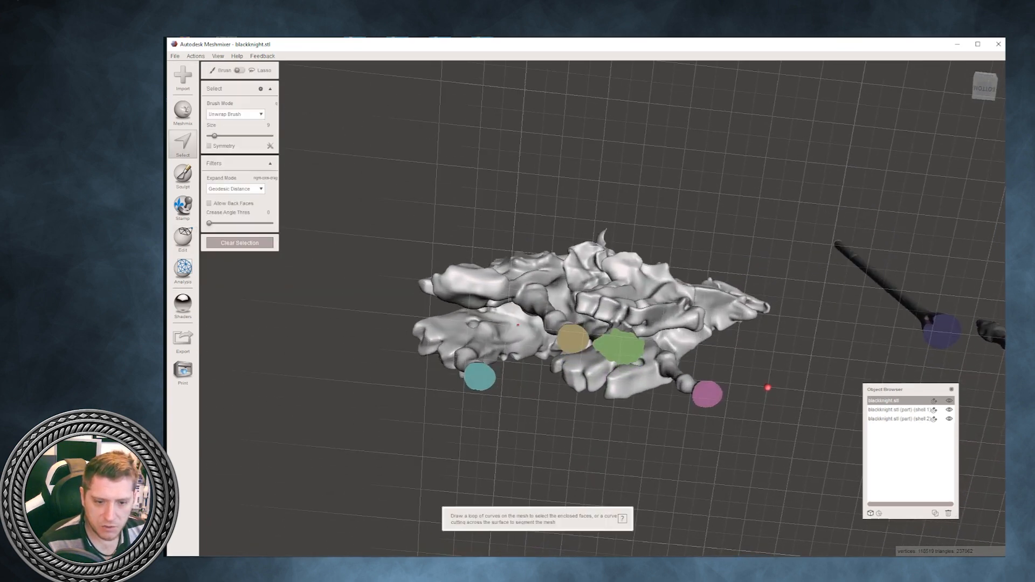
pyautogui.click(480, 380)
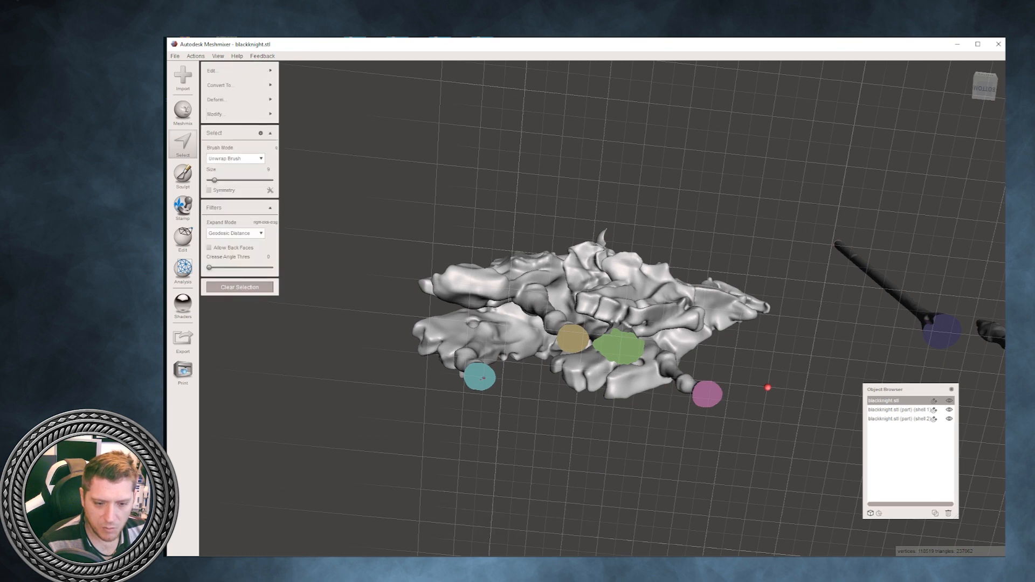
pyautogui.doubleClick(483, 378)
pyautogui.doubleClick(574, 338)
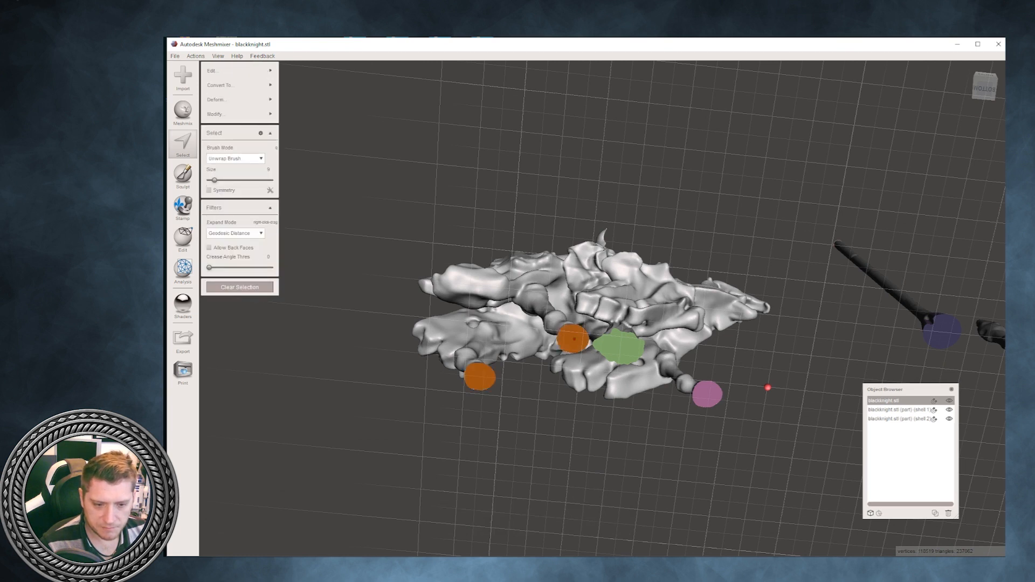
pyautogui.doubleClick(616, 348)
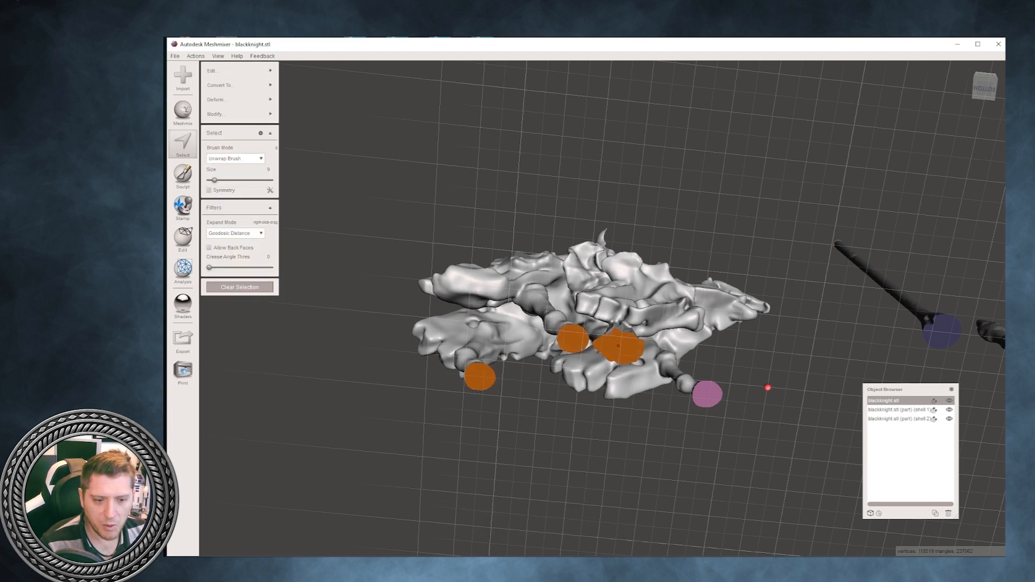
pyautogui.doubleClick(706, 394)
pyautogui.moveTo(526, 347)
pyautogui.mouseDown(button='right')
pyautogui.moveTo(519, 405)
pyautogui.moveTo(521, 358)
pyautogui.mouseUp(button='right')
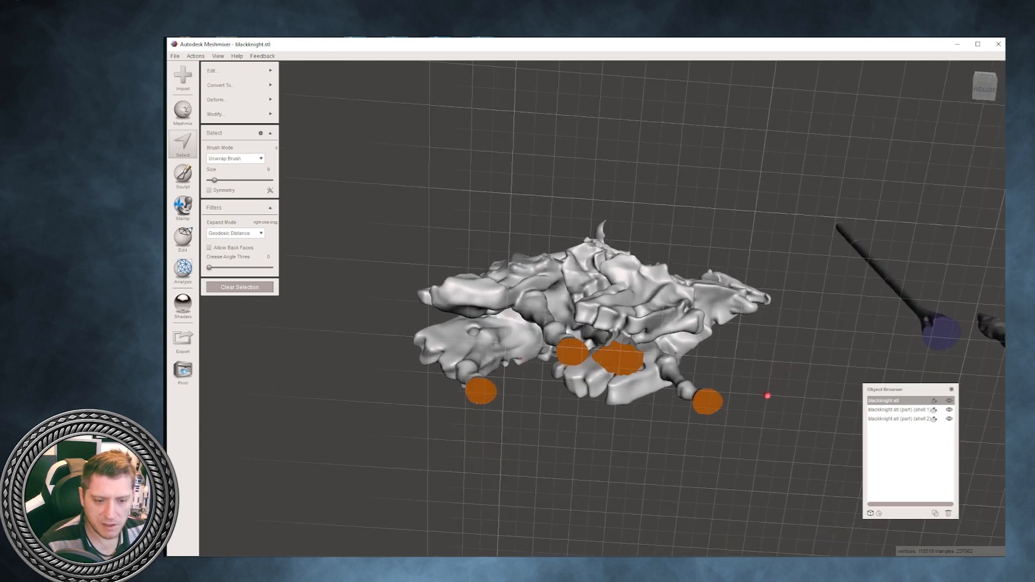
# - Use Transform on the selected hoof and support faces to extend them slightly downward, and accept the change
pyautogui.click(226, 100)
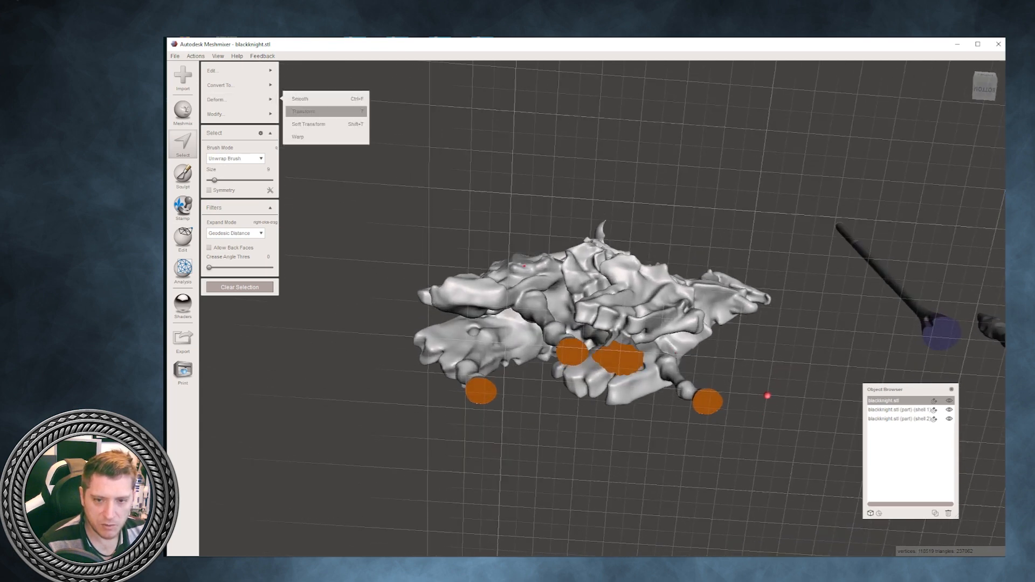
pyautogui.click(307, 112)
pyautogui.moveTo(518, 302); pyautogui.dragTo(517, 353, button='right')
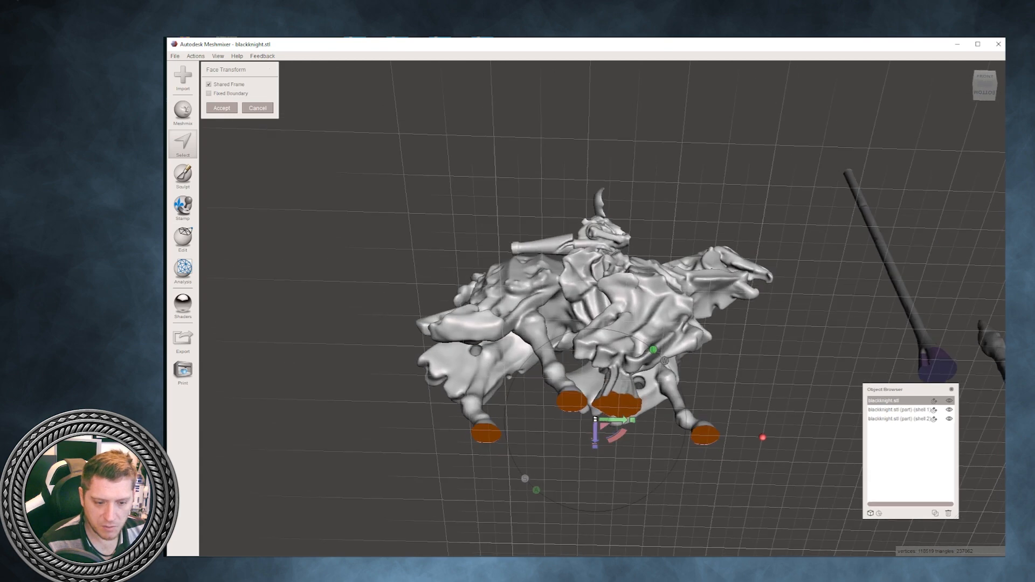
pyautogui.moveTo(595, 438); pyautogui.dragTo(595, 441)
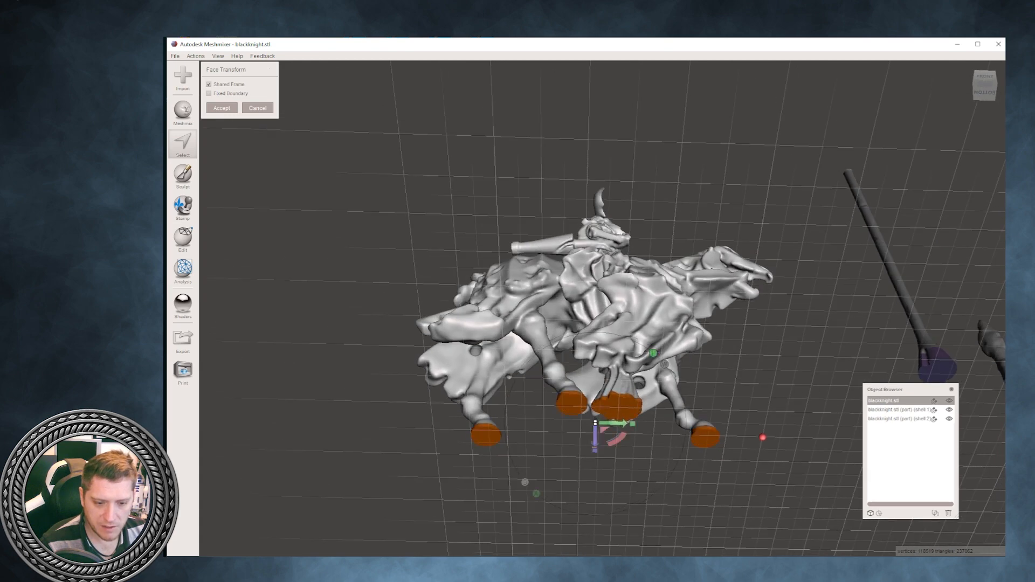
pyautogui.moveTo(595, 442); pyautogui.dragTo(595, 501, button='right')
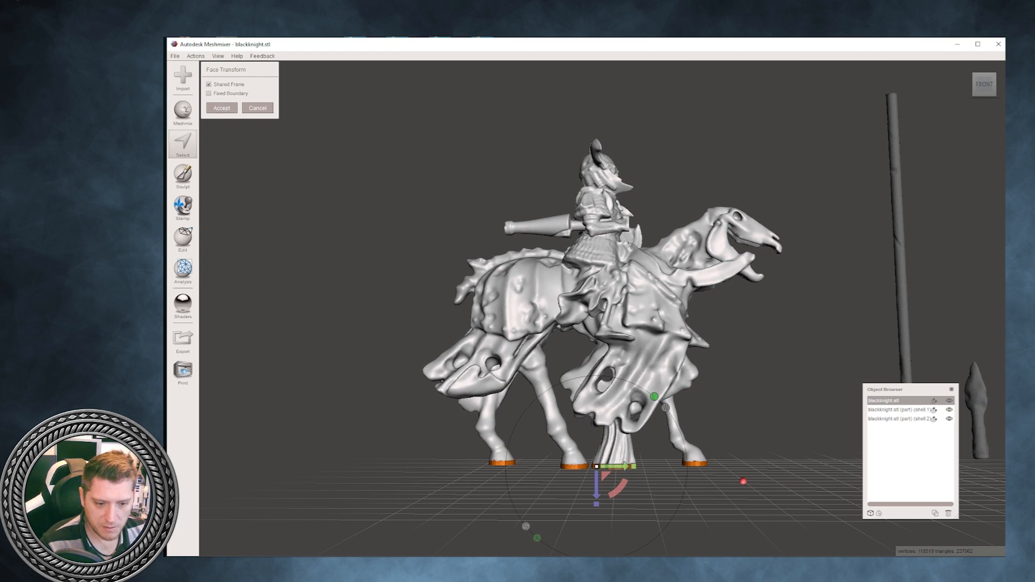
pyautogui.moveTo(633, 467); pyautogui.dragTo(634, 466)
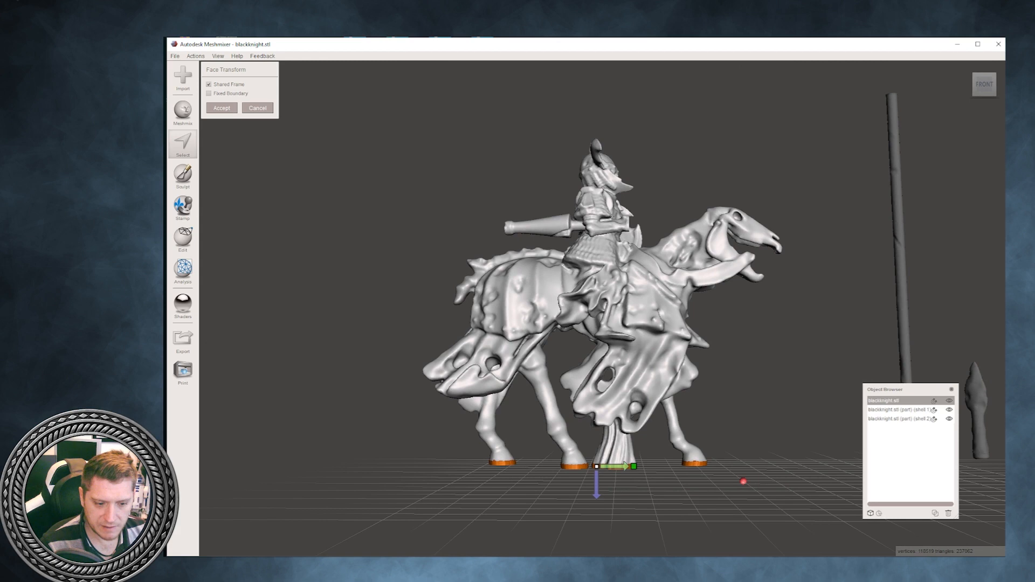
pyautogui.moveTo(633, 467); pyautogui.dragTo(634, 466)
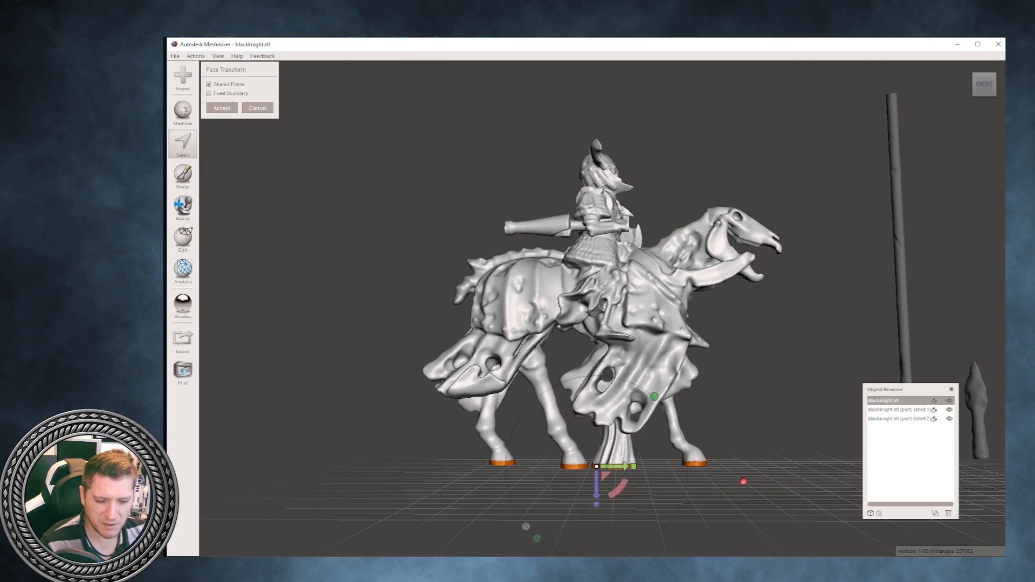
pyautogui.click(222, 108)
pyautogui.moveTo(593, 269); pyautogui.dragTo(291, 283, button='right')
pyautogui.moveTo(473, 488); pyautogui.dragTo(472, 464, button='right')
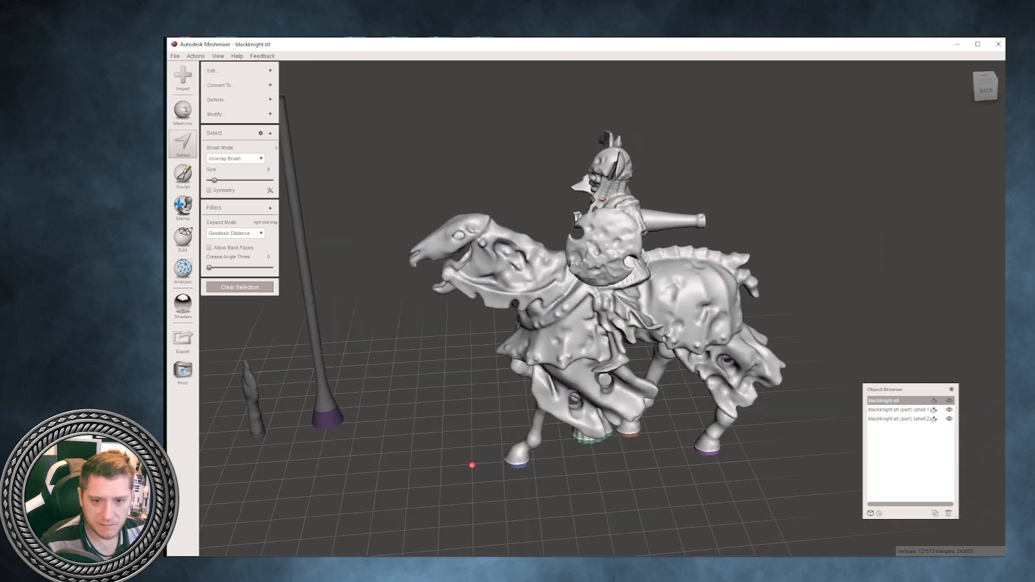
# - Recenter the view and try a Plane Cut on the knight with the plane raised to the rider's neck
pyautogui.click(218, 56)
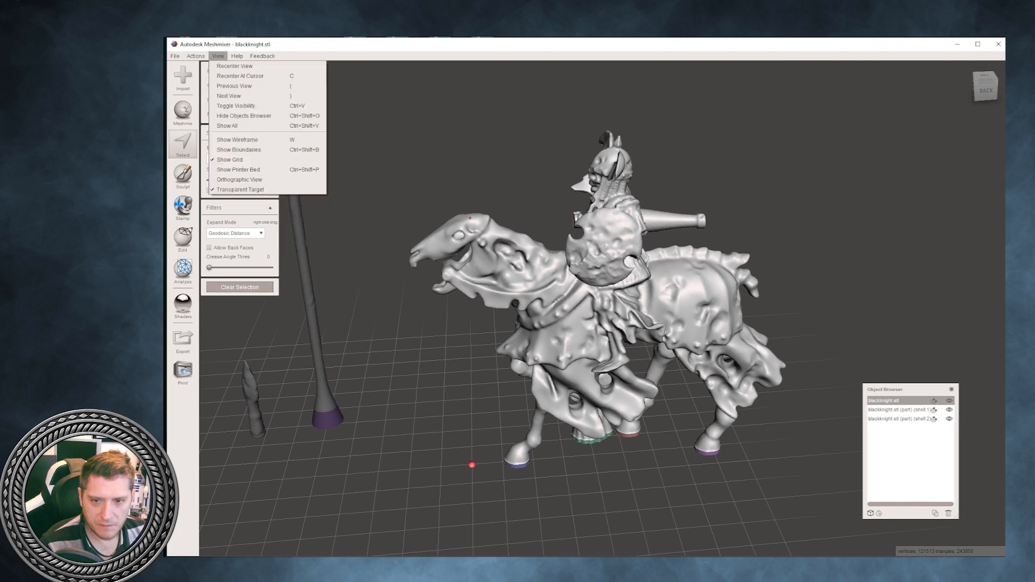
pyautogui.click(229, 65)
pyautogui.moveTo(582, 145); pyautogui.dragTo(750, 108, button='right')
pyautogui.scroll(2, 604, 173)
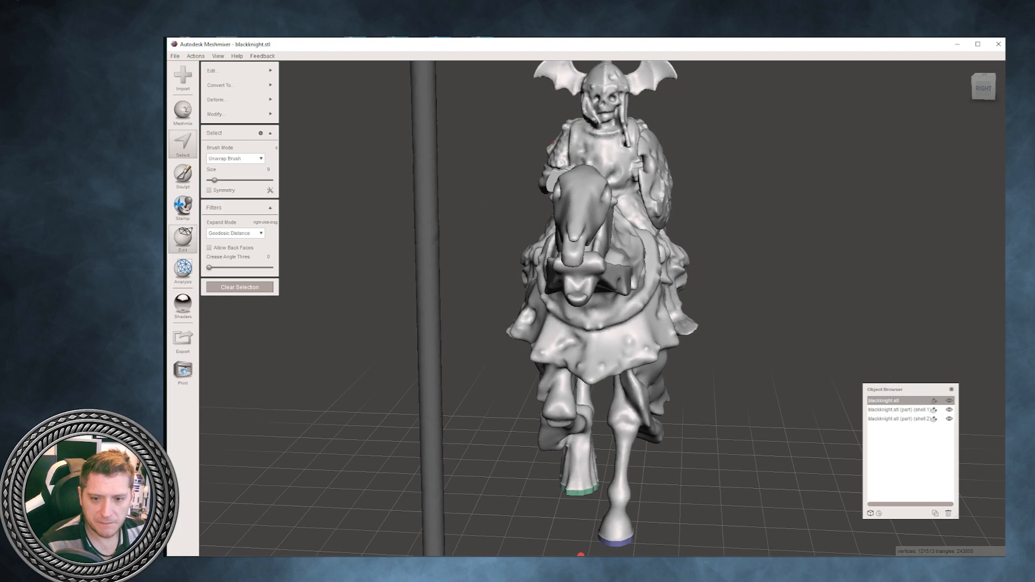
pyautogui.click(183, 239)
pyautogui.click(234, 143)
pyautogui.moveTo(421, 183); pyautogui.dragTo(351, 186, button='right')
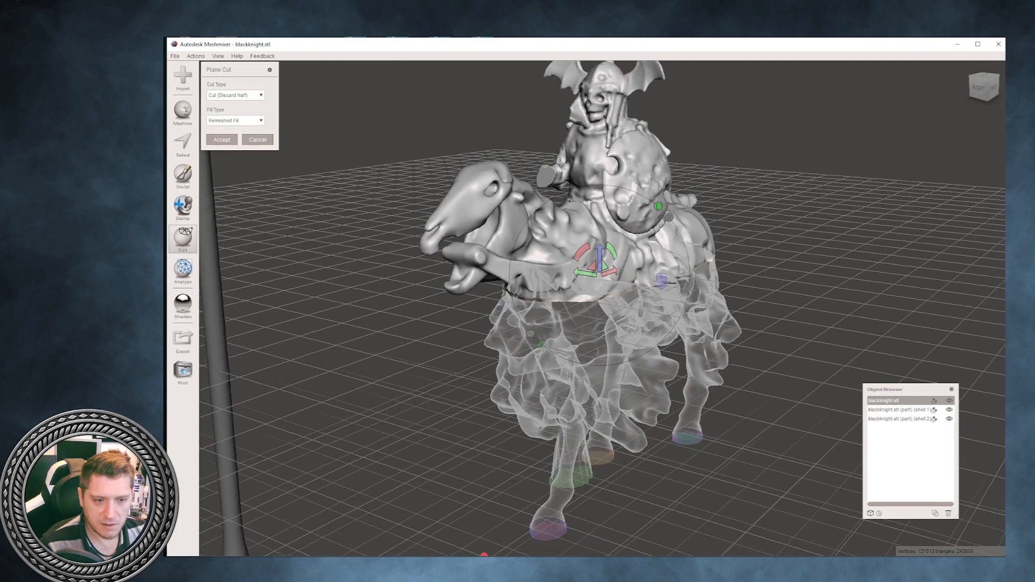
pyautogui.moveTo(600, 258); pyautogui.dragTo(600, 113)
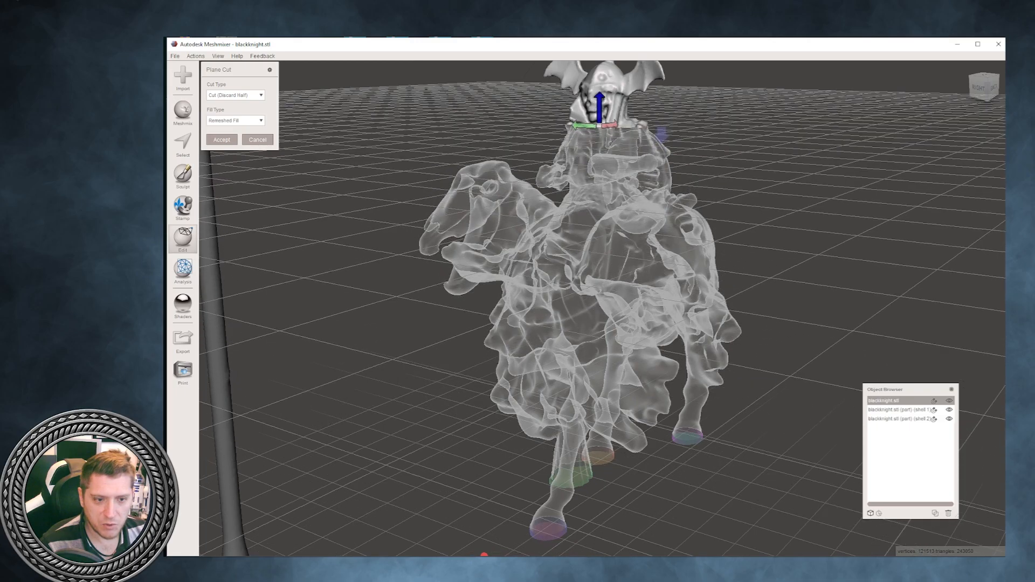
# - Try reversing and tilting the cut plane so it slices diagonally through the rider's helmet and the horse's head
pyautogui.moveTo(484, 554); pyautogui.dragTo(778, 481, button='right')
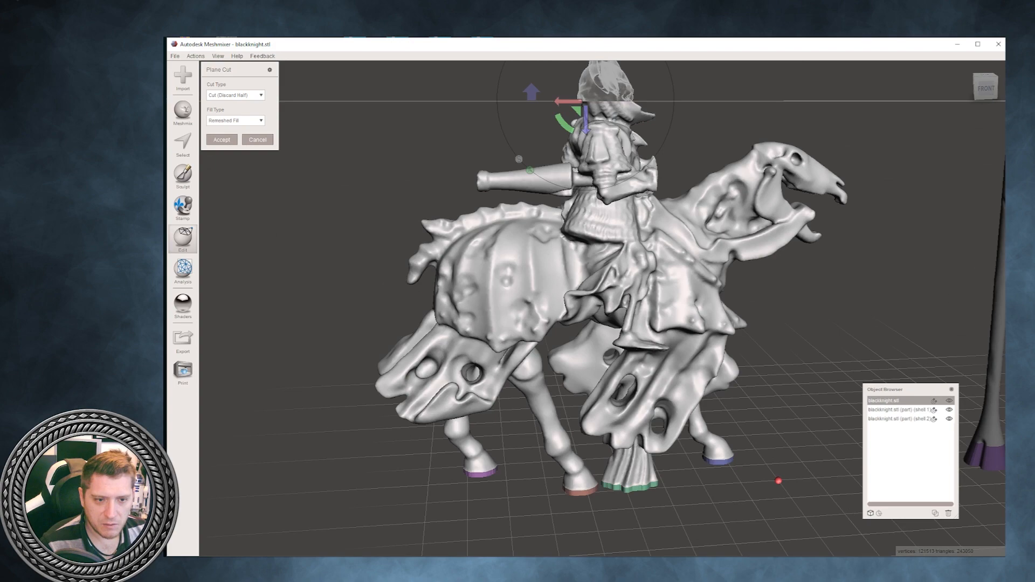
pyautogui.moveTo(562, 122); pyautogui.dragTo(555, 110)
pyautogui.moveTo(555, 113); pyautogui.dragTo(560, 175, button='right')
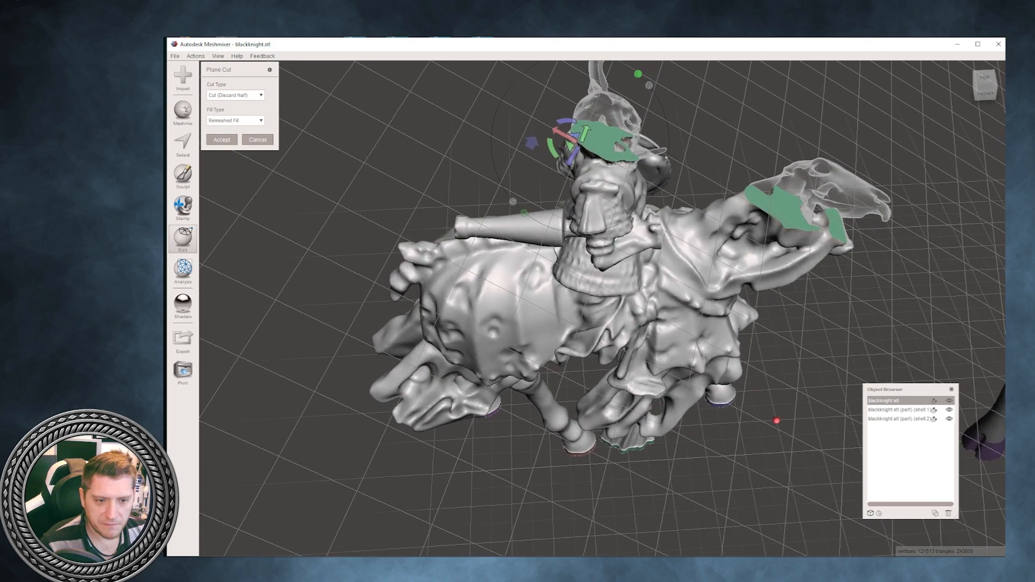
pyautogui.moveTo(573, 159); pyautogui.dragTo(569, 164)
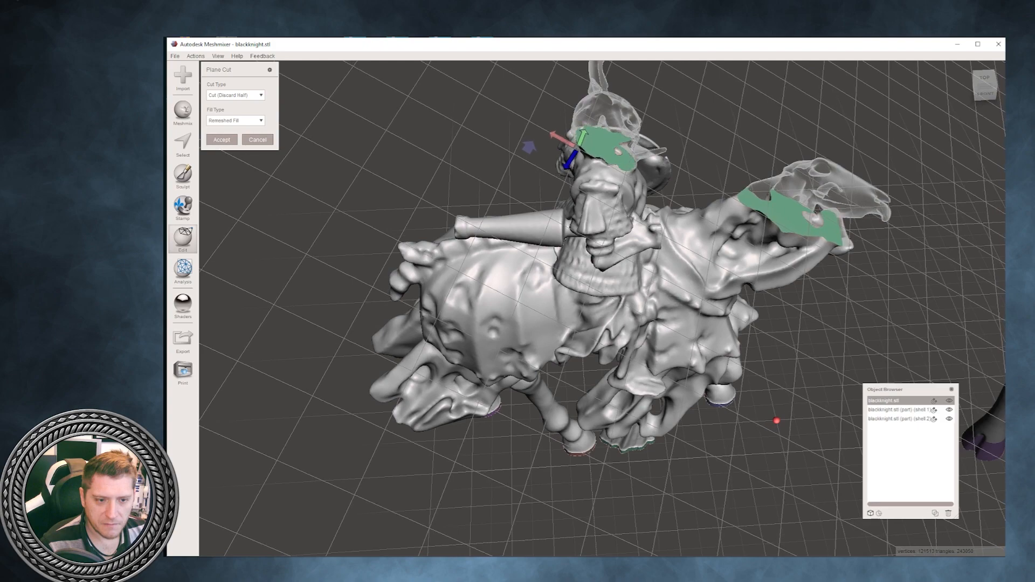
pyautogui.moveTo(776, 420); pyautogui.dragTo(728, 555, button='right')
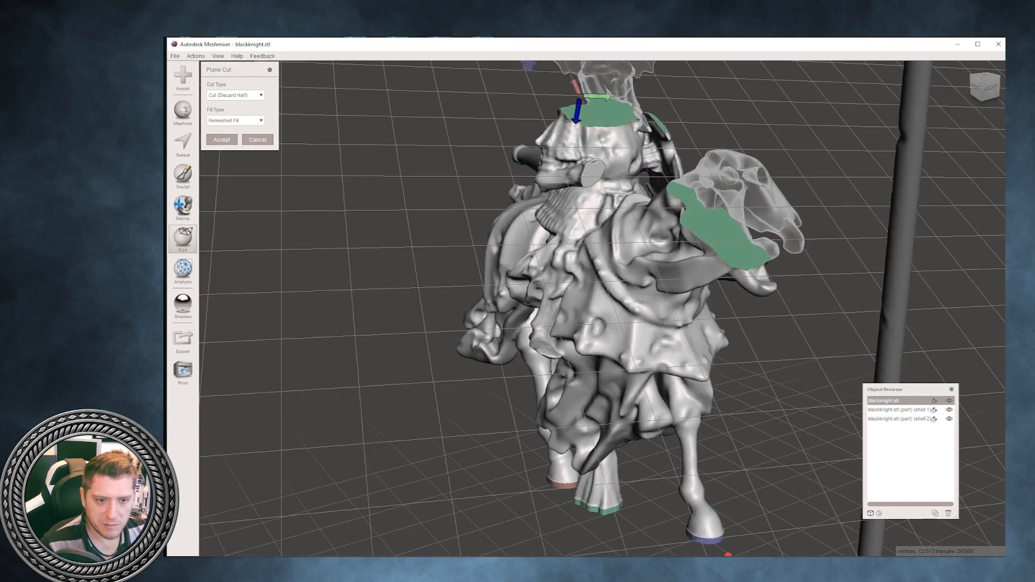
pyautogui.moveTo(577, 112); pyautogui.dragTo(579, 107)
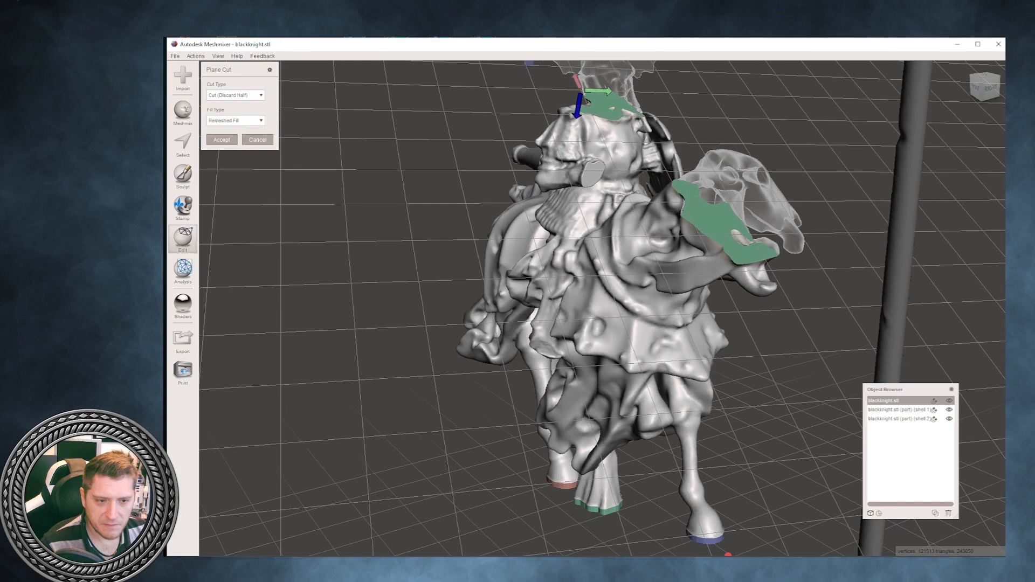
pyautogui.moveTo(636, 259); pyautogui.dragTo(561, 294, button='right')
pyautogui.moveTo(616, 111); pyautogui.dragTo(667, 130)
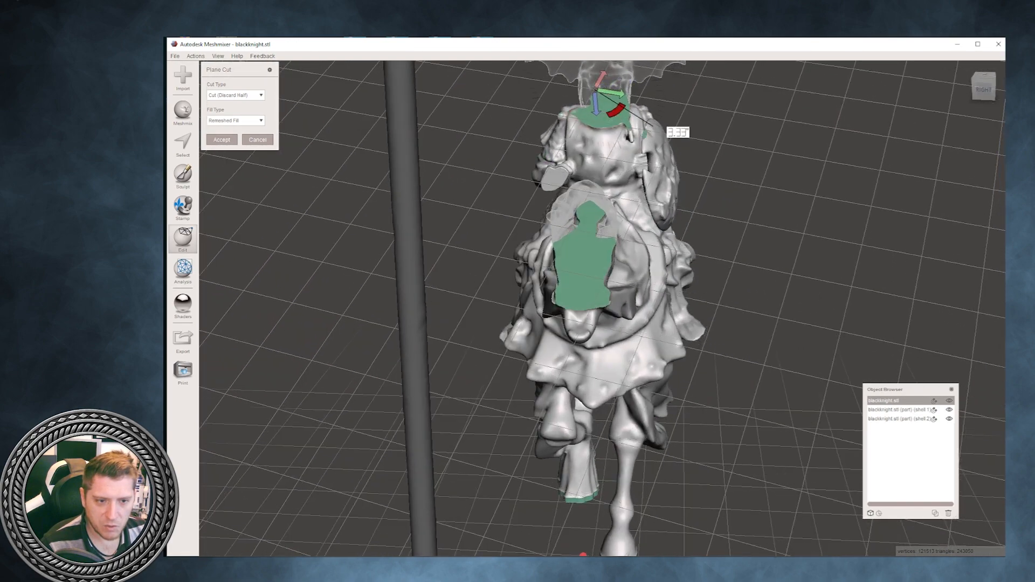
pyautogui.moveTo(655, 161); pyautogui.dragTo(758, 105, button='right')
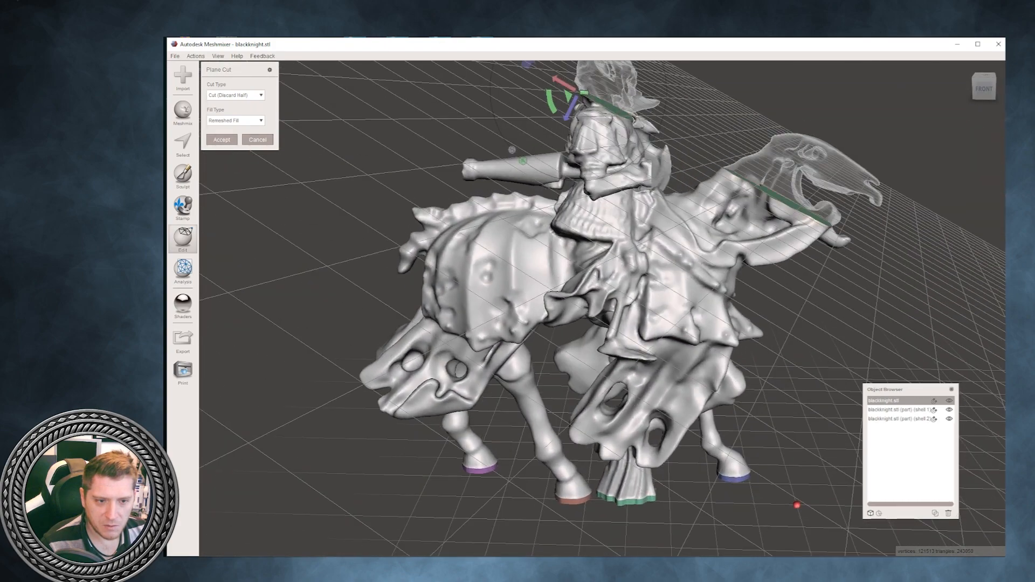
pyautogui.moveTo(551, 102); pyautogui.dragTo(553, 109)
pyautogui.moveTo(553, 109); pyautogui.dragTo(353, 137, button='right')
pyautogui.scroll(-4, 421, 183)
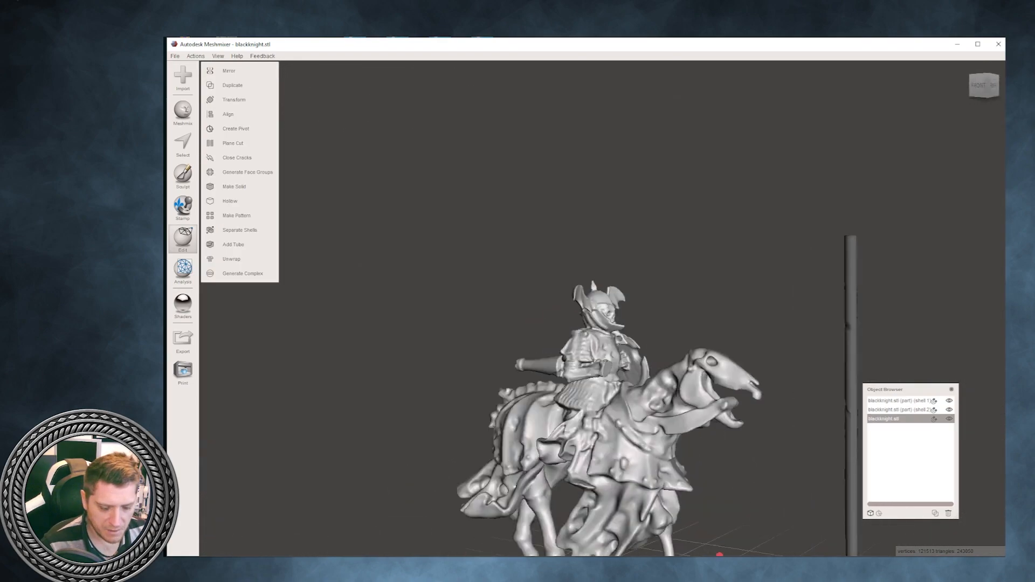
pyautogui.scroll(-2, 602, 309)
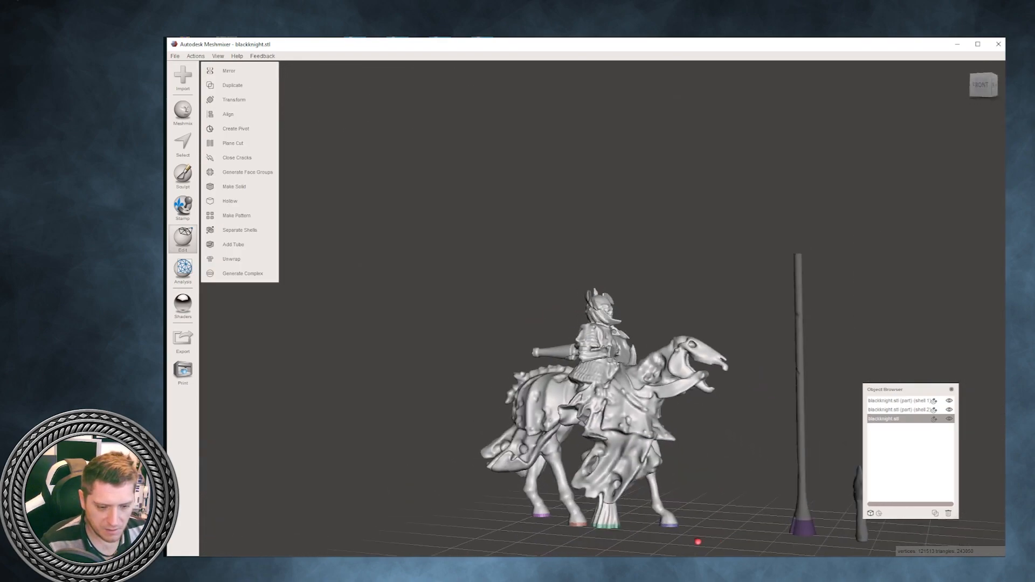
pyautogui.moveTo(602, 309); pyautogui.dragTo(636, 321, button='right')
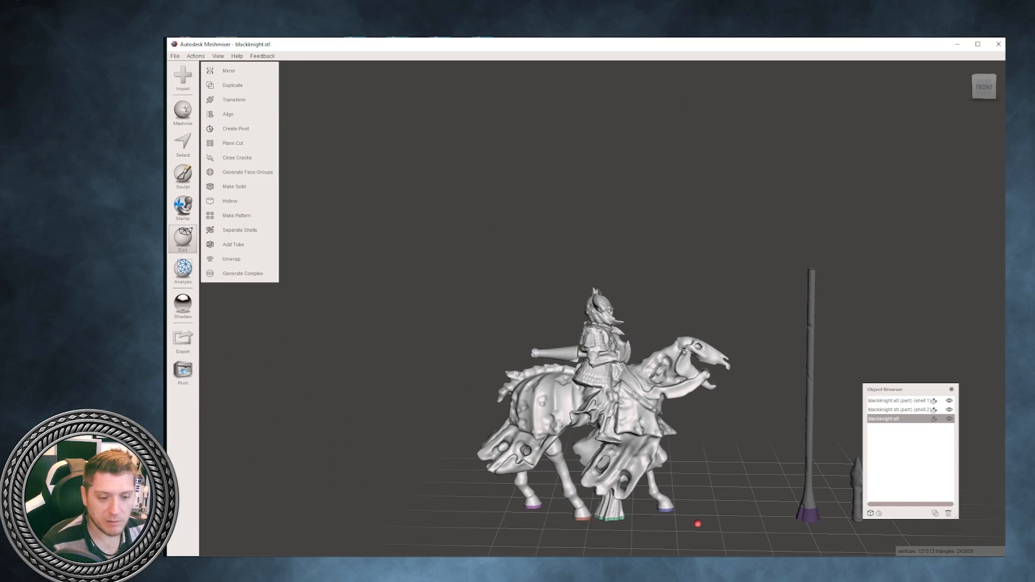
pyautogui.scroll(3, 603, 308)
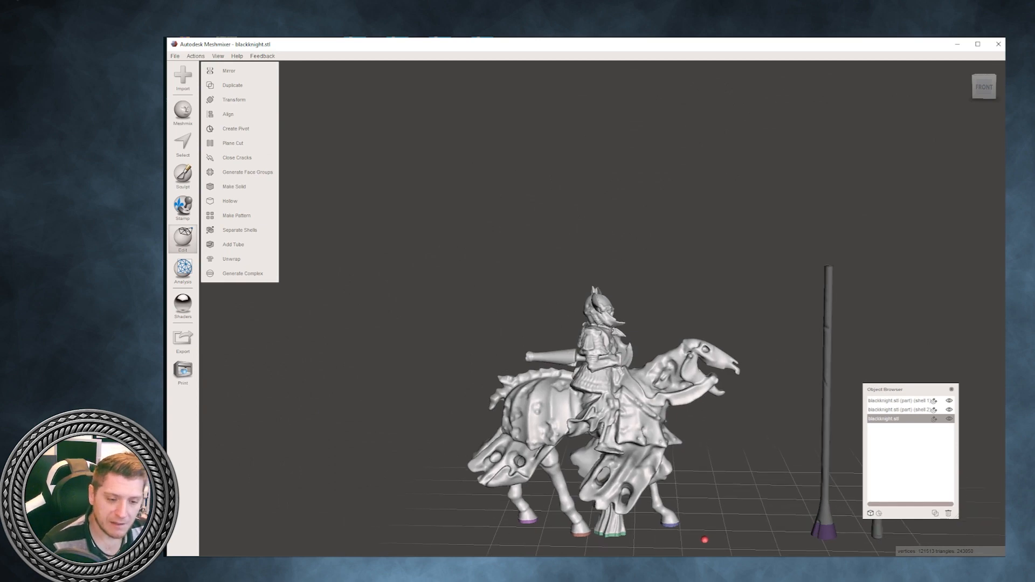
pyautogui.moveTo(603, 308); pyautogui.dragTo(576, 332, button='right')
pyautogui.scroll(-2, 601, 299)
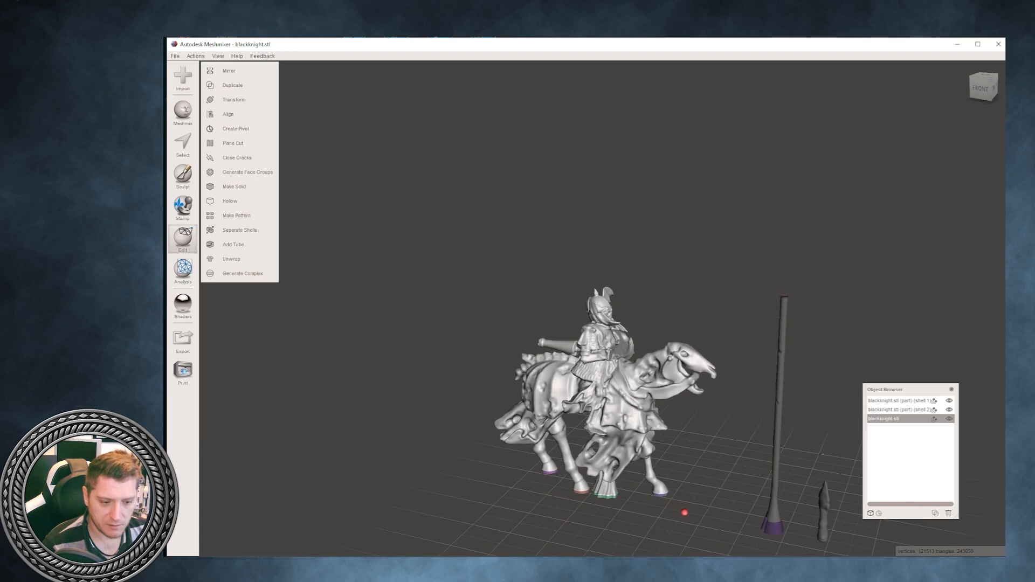
pyautogui.click(899, 400)
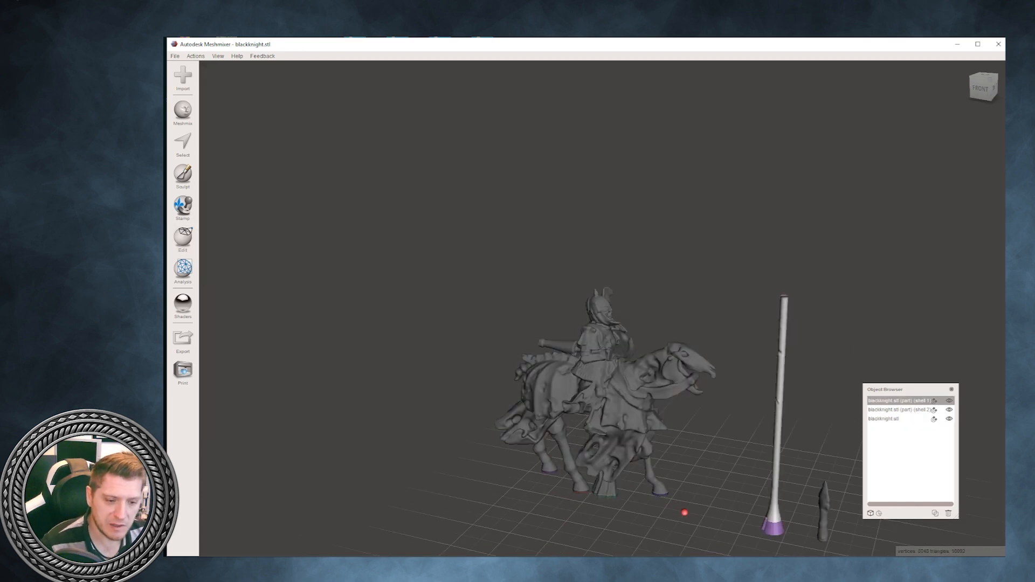
pyautogui.moveTo(602, 324)
pyautogui.mouseDown(button='right')
pyautogui.moveTo(619, 306)
pyautogui.moveTo(607, 320)
pyautogui.mouseUp(button='right')
pyautogui.scroll(2, 618, 307)
# - Plane-cut the knight diagonally, keeping the horse's head and neck with the rider's upper body, using Cut (Discard Half) and Remeshed Fill
pyautogui.click(606, 319)
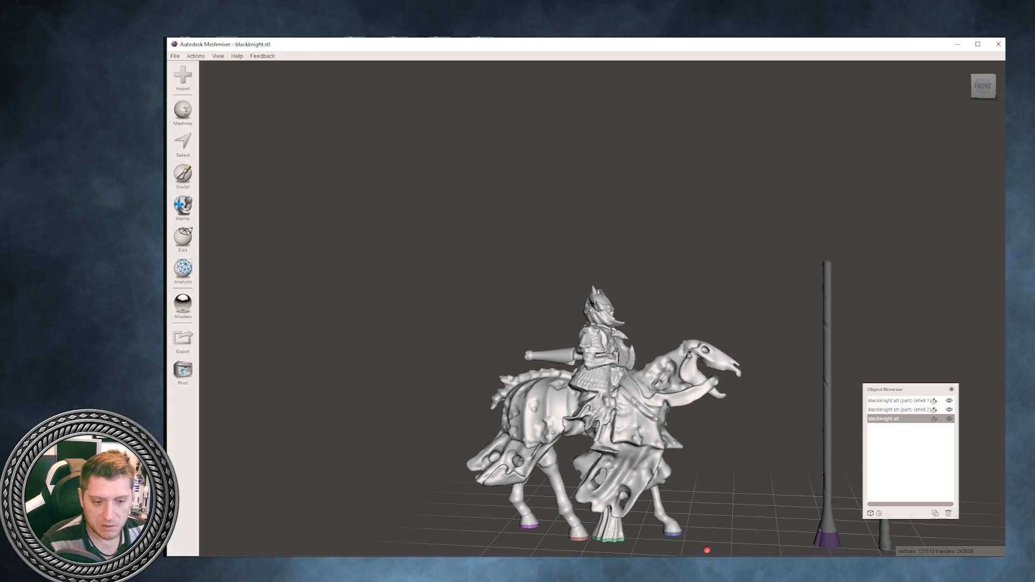
pyautogui.click(183, 238)
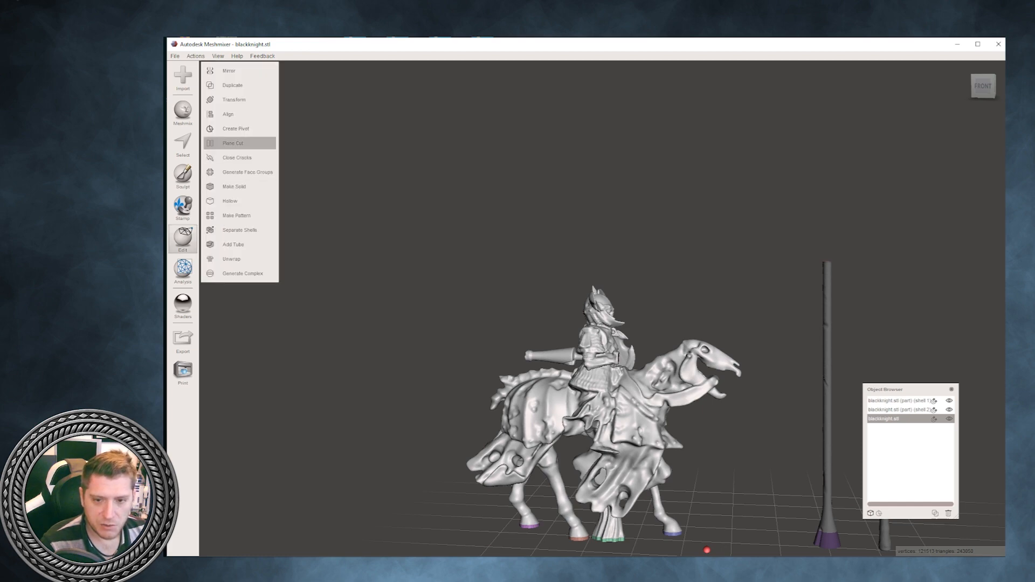
pyautogui.click(237, 143)
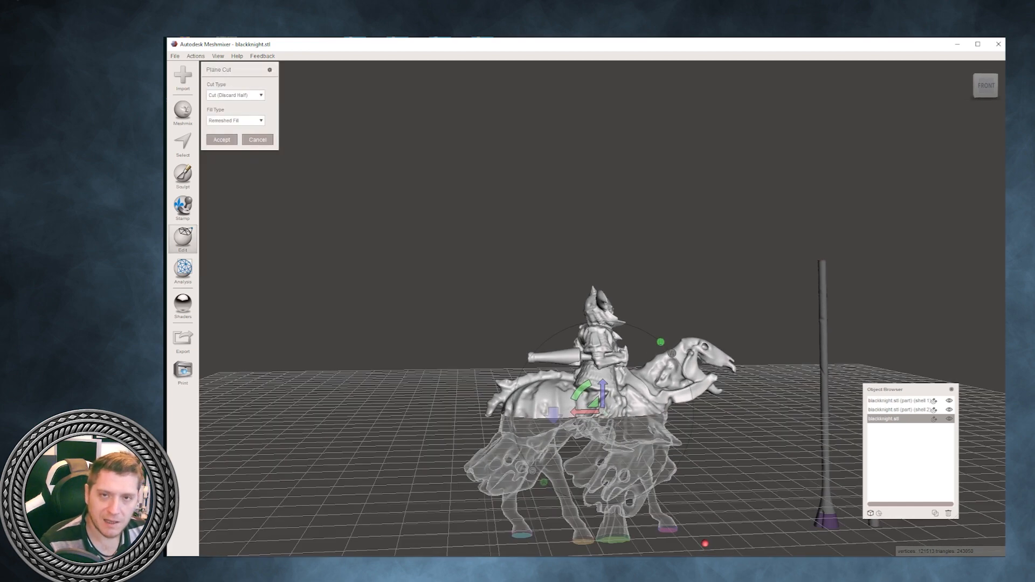
pyautogui.moveTo(582, 390); pyautogui.dragTo(631, 368)
pyautogui.moveTo(631, 369); pyautogui.dragTo(638, 368, button='right')
pyautogui.moveTo(615, 355); pyautogui.dragTo(620, 354)
pyautogui.moveTo(619, 355); pyautogui.dragTo(593, 353, button='right')
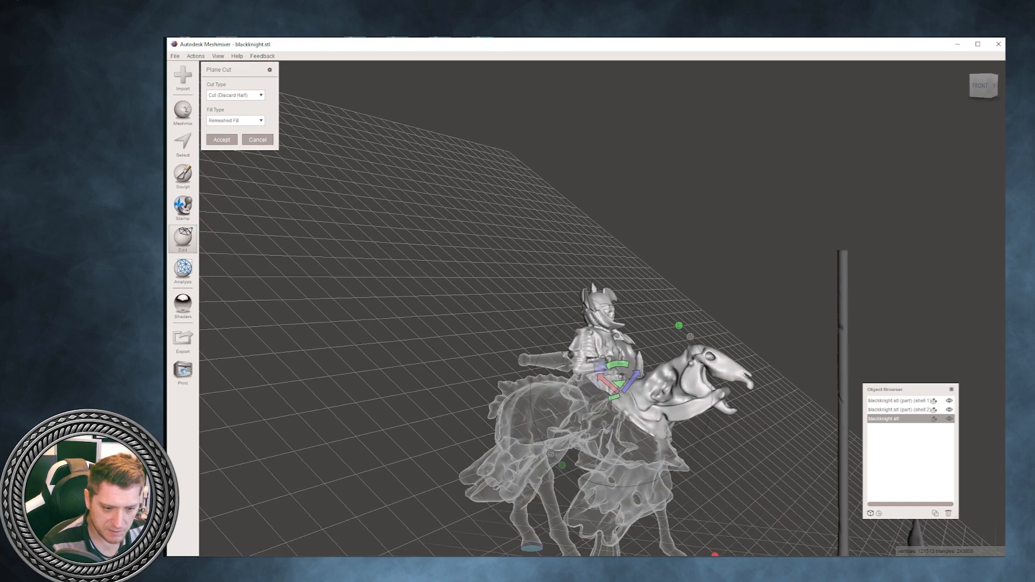
pyautogui.moveTo(631, 381); pyautogui.dragTo(635, 378)
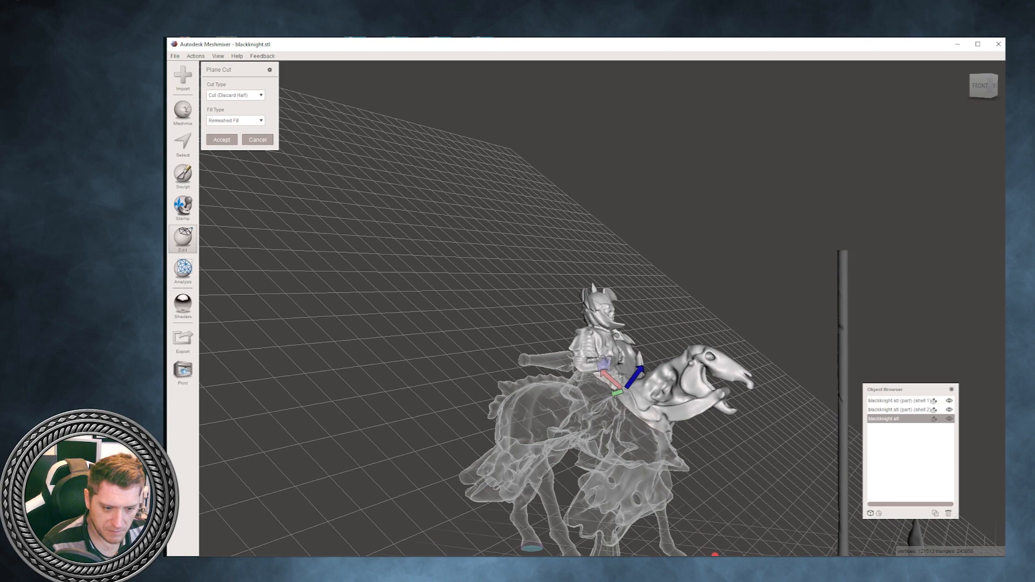
pyautogui.moveTo(635, 377); pyautogui.dragTo(429, 372, button='right')
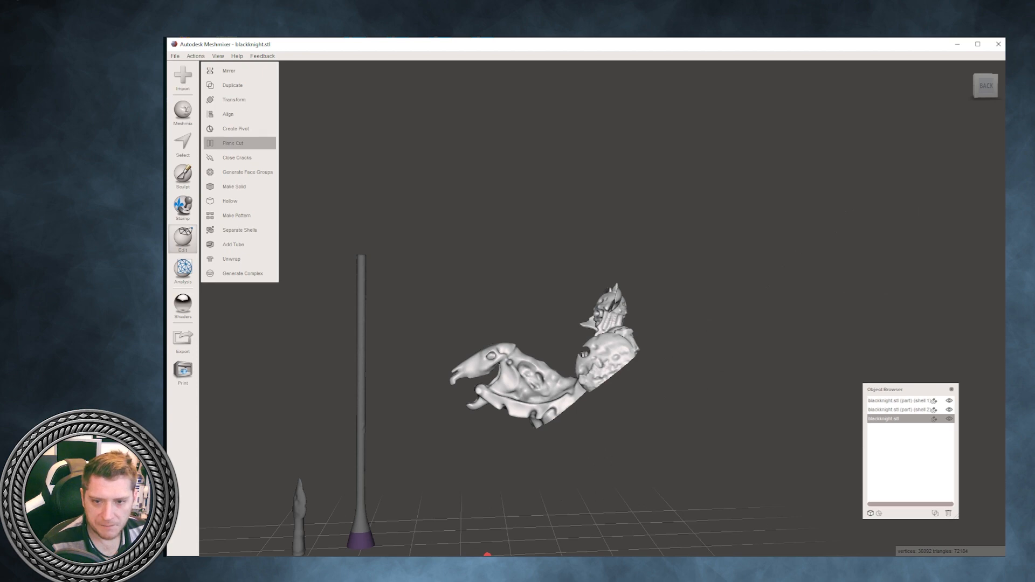
# - Make a second, steeply tilted Plane Cut between the horse's neck and the rider, discarding the rider's side
pyautogui.click(238, 142)
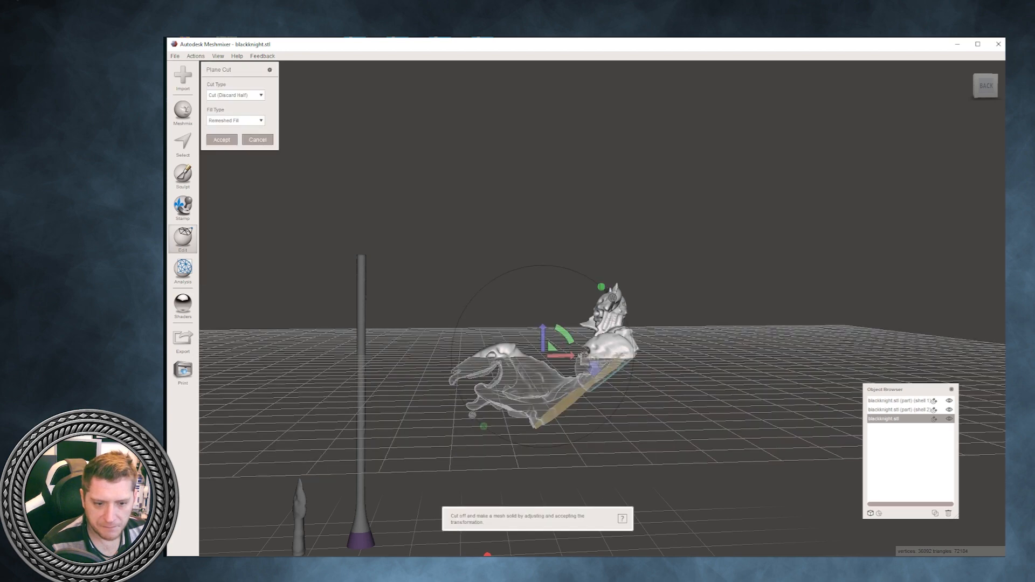
pyautogui.moveTo(563, 336); pyautogui.dragTo(520, 334)
pyautogui.moveTo(521, 334); pyautogui.dragTo(550, 339, button='right')
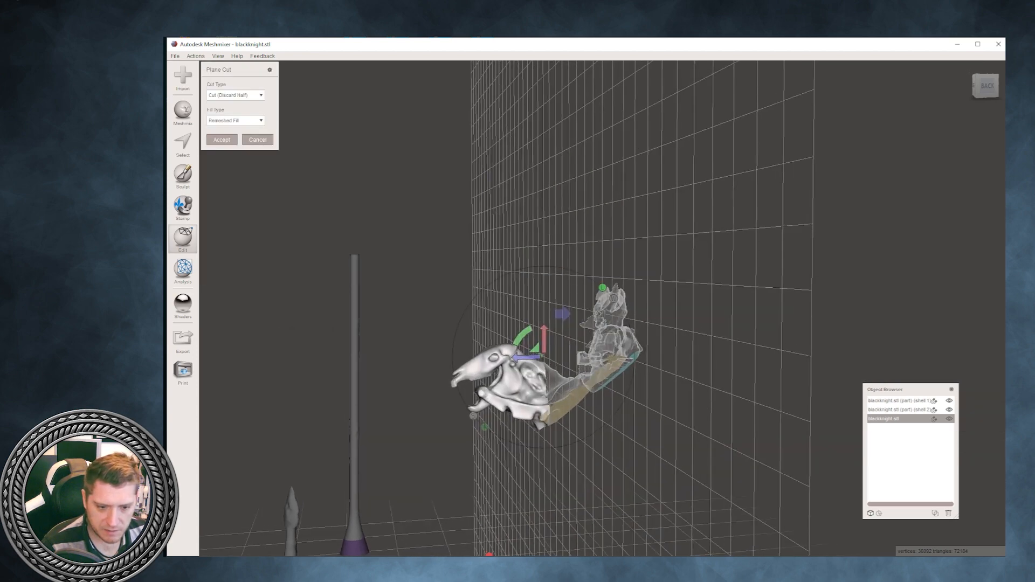
pyautogui.moveTo(527, 358); pyautogui.dragTo(549, 375)
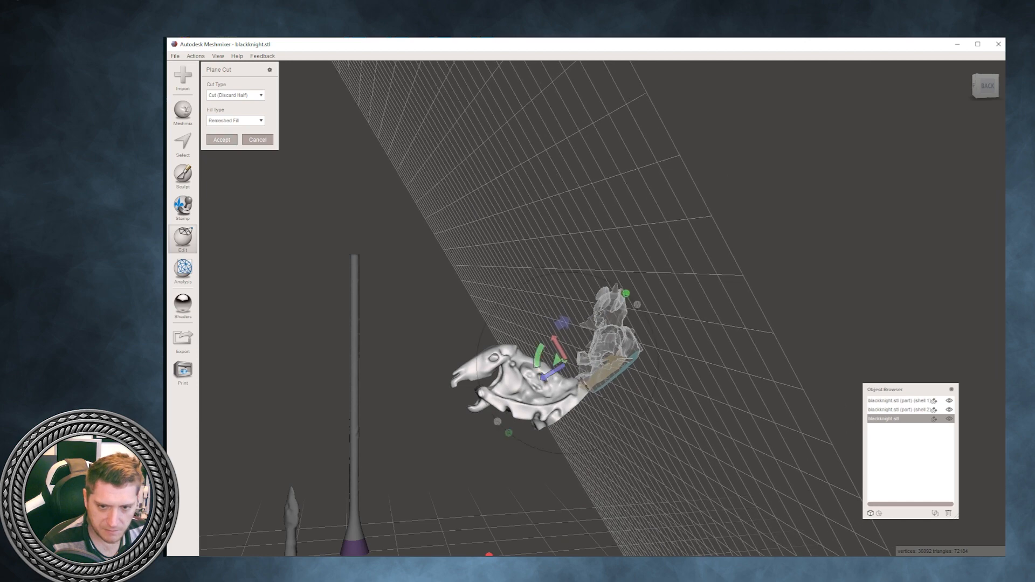
pyautogui.click(221, 139)
# - Separate the cut mesh into shells, delete the small leftover fragment, and select the horse's head
pyautogui.moveTo(377, 270); pyautogui.dragTo(485, 240, button='right')
pyautogui.scroll(2, 486, 237)
pyautogui.click(239, 230)
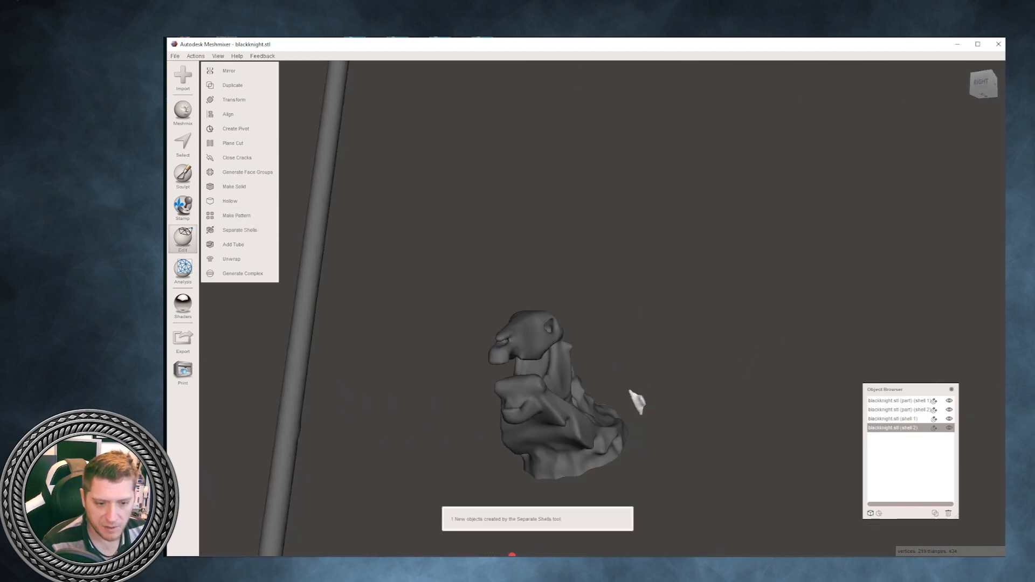
pyautogui.press('Delete')
pyautogui.click(539, 404)
pyautogui.moveTo(539, 399); pyautogui.dragTo(409, 386, button='right')
# - Rotate the horse's head about -39° around X with Transform so the cut base of its neck sits level, and inspect it
pyautogui.click(183, 239)
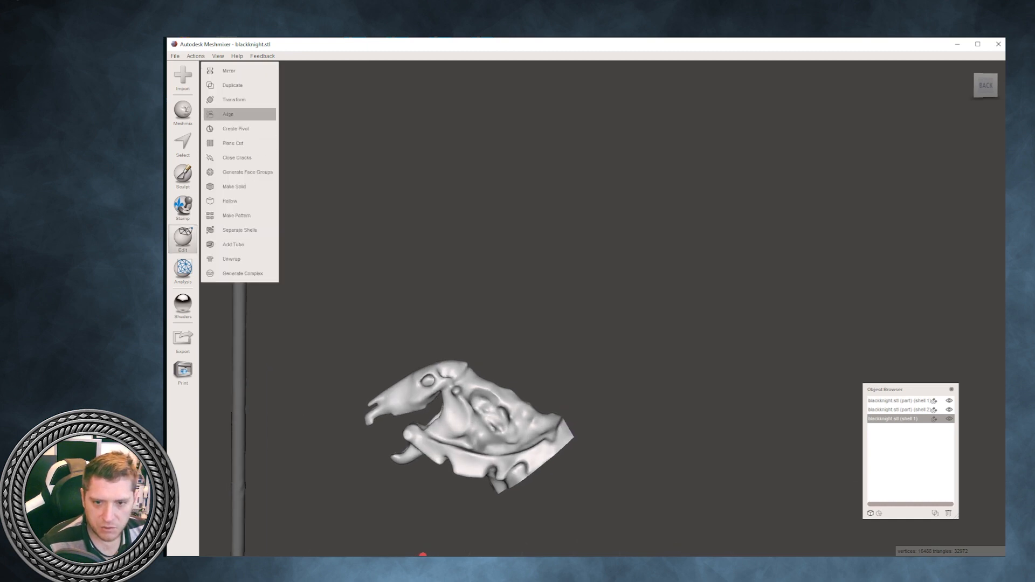
pyautogui.click(235, 99)
pyautogui.moveTo(489, 361); pyautogui.dragTo(522, 310)
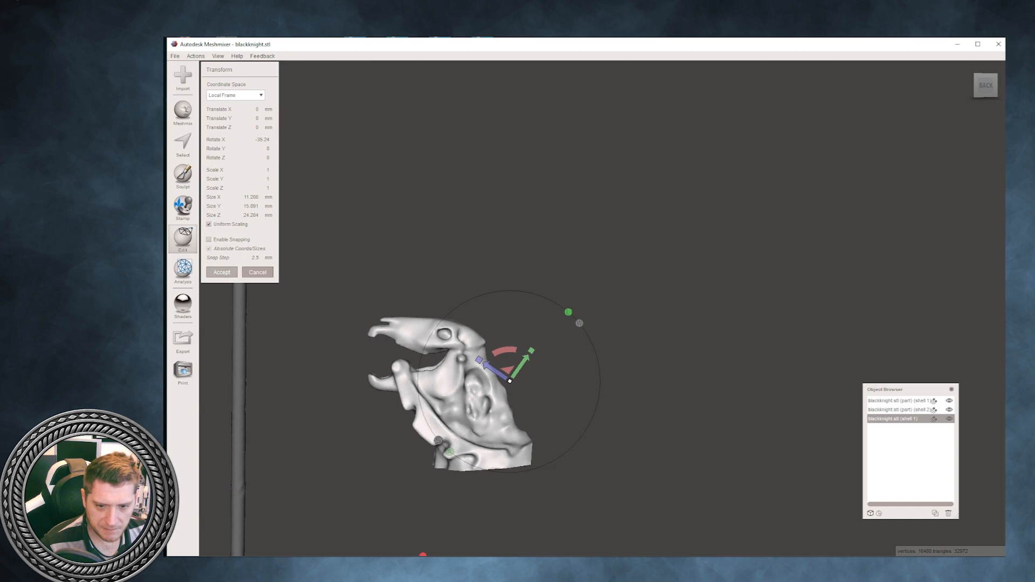
pyautogui.click(222, 273)
pyautogui.moveTo(345, 345); pyautogui.dragTo(431, 353, button='right')
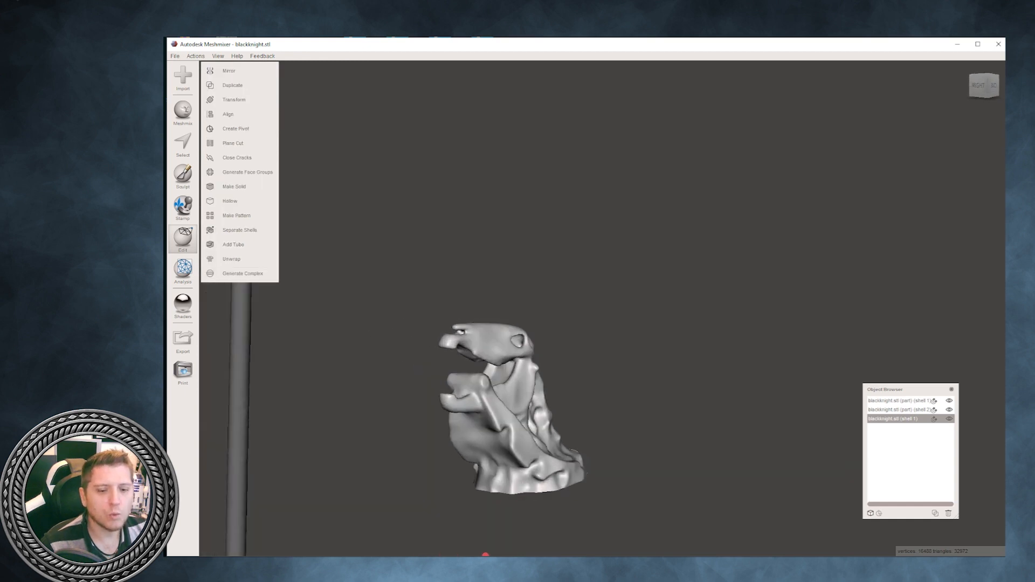
pyautogui.moveTo(485, 555); pyautogui.dragTo(432, 554, button='right')
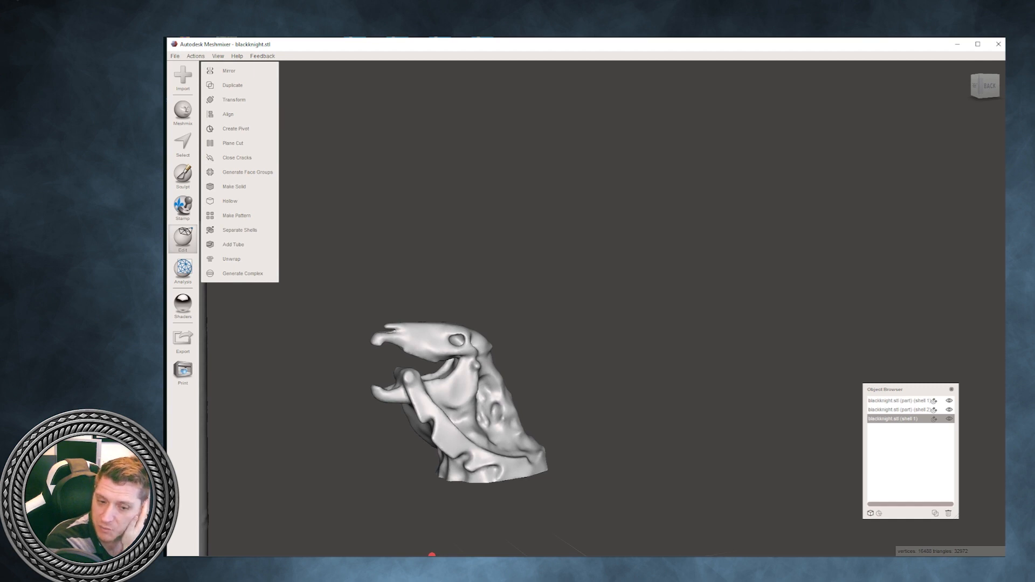
pyautogui.moveTo(432, 555); pyautogui.dragTo(522, 507, button='right')
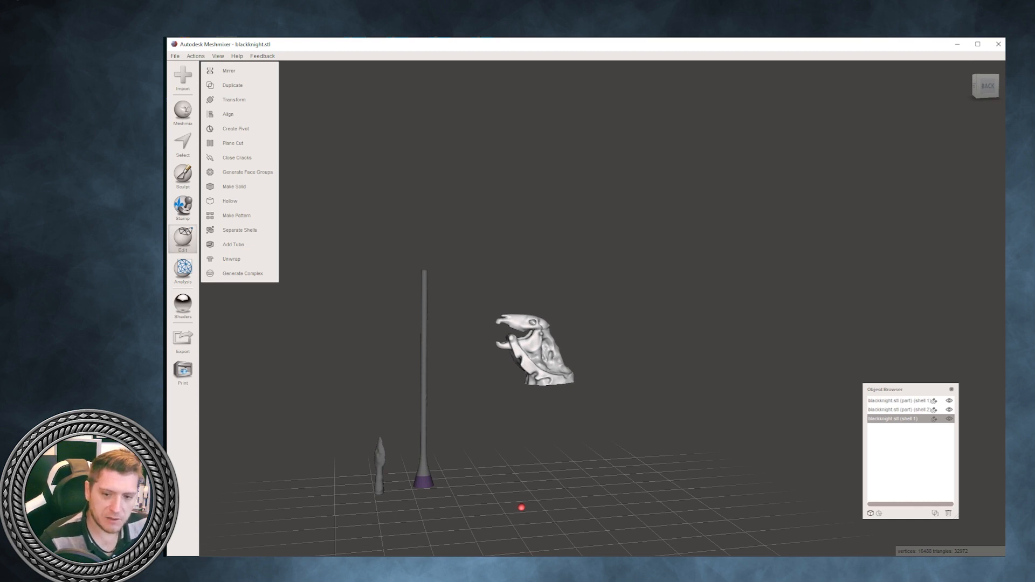
pyautogui.click(183, 271)
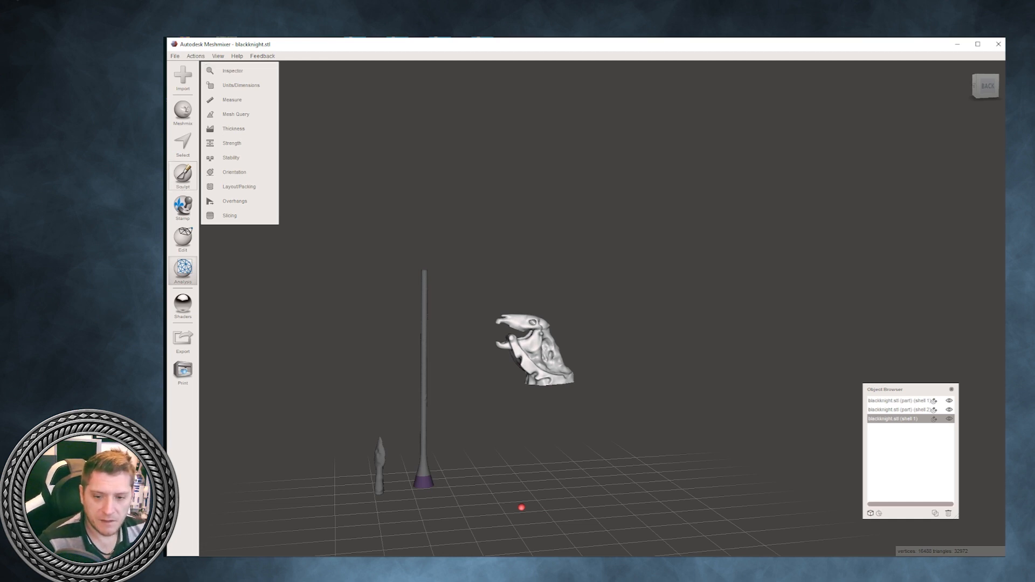
pyautogui.click(183, 238)
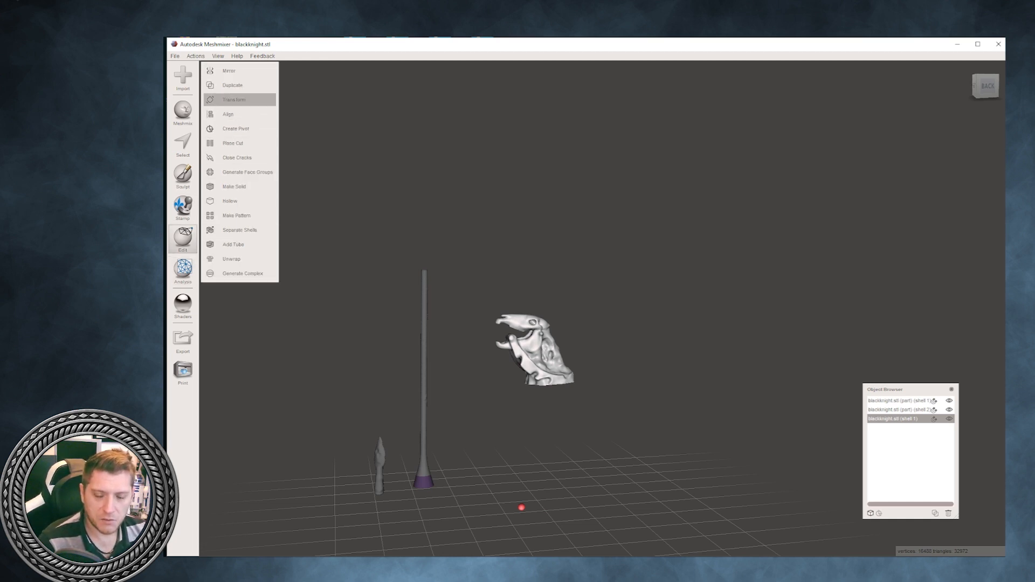
pyautogui.click(234, 99)
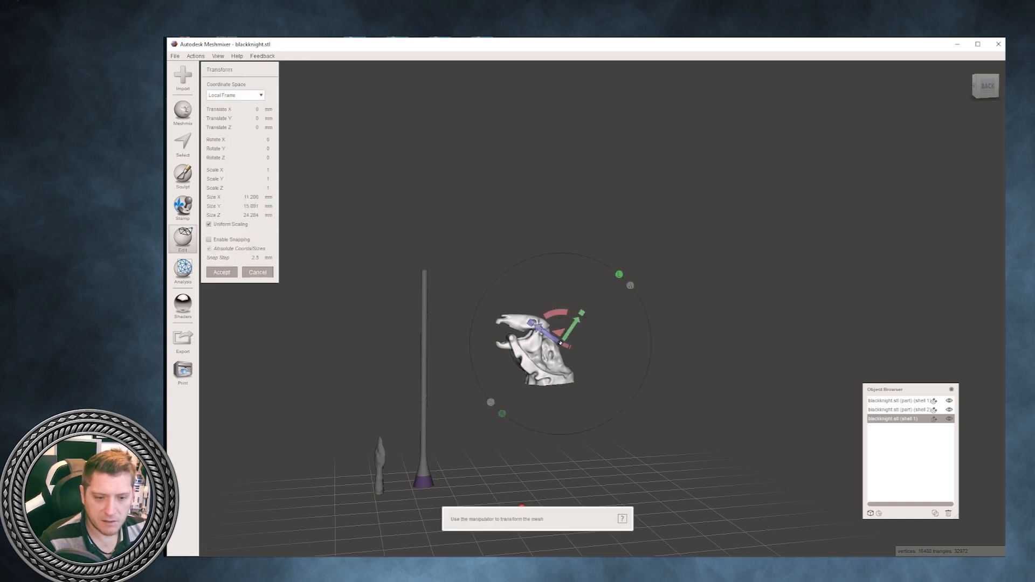
pyautogui.moveTo(556, 312); pyautogui.dragTo(566, 346)
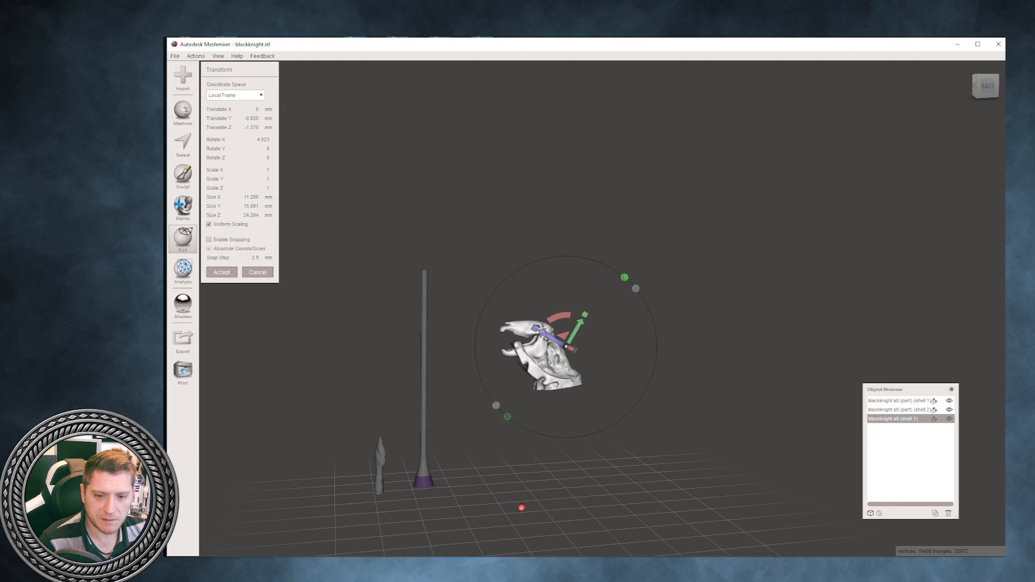
pyautogui.click(258, 273)
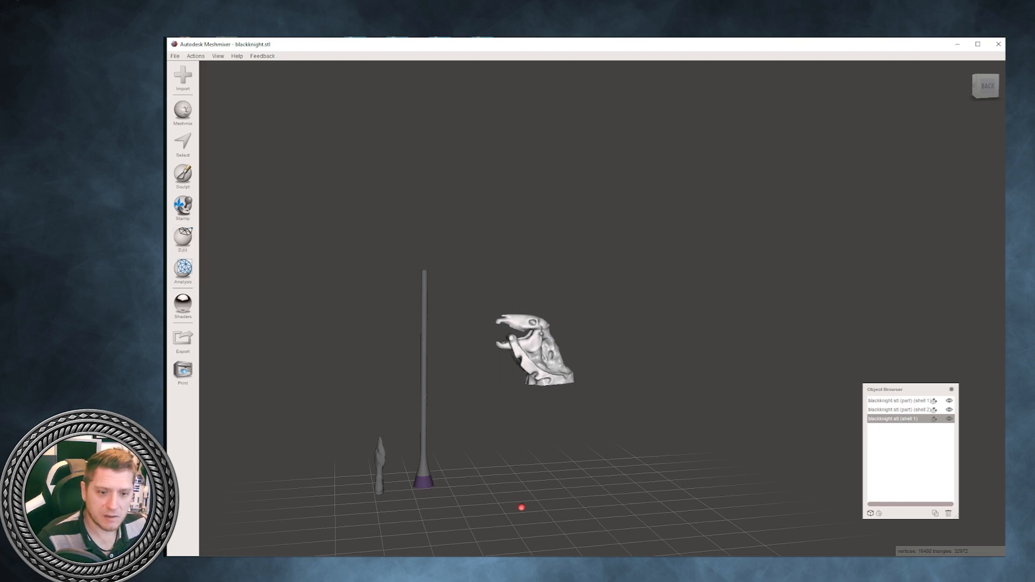